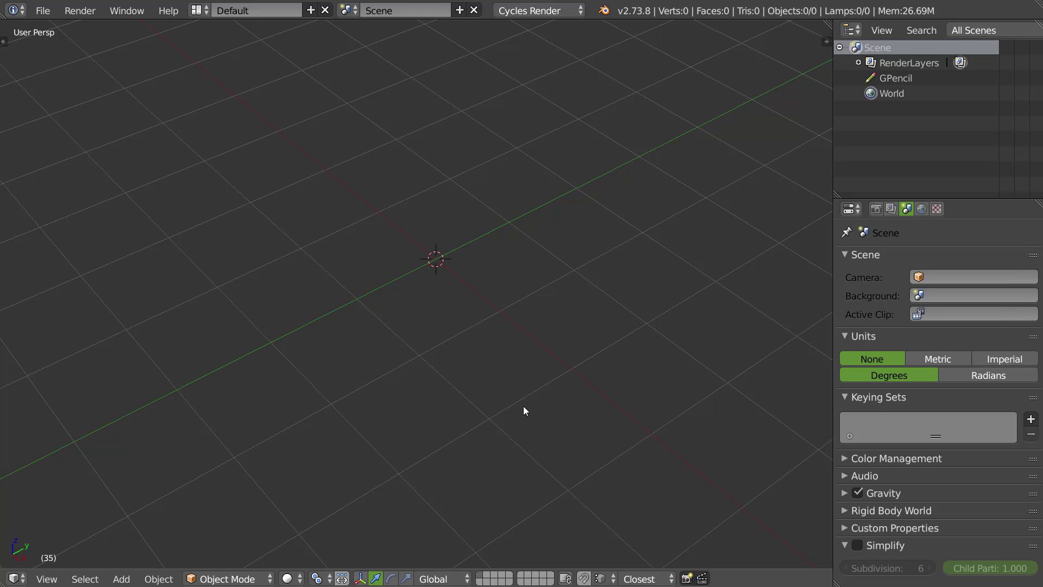
- Add a mesh grid and open it for editing in face selection mode
{"action": "middle_click_drag", "start_coordinate": [537, 375], "coordinate": [543, 338]}
{"action": "key", "text": "shift+a"}
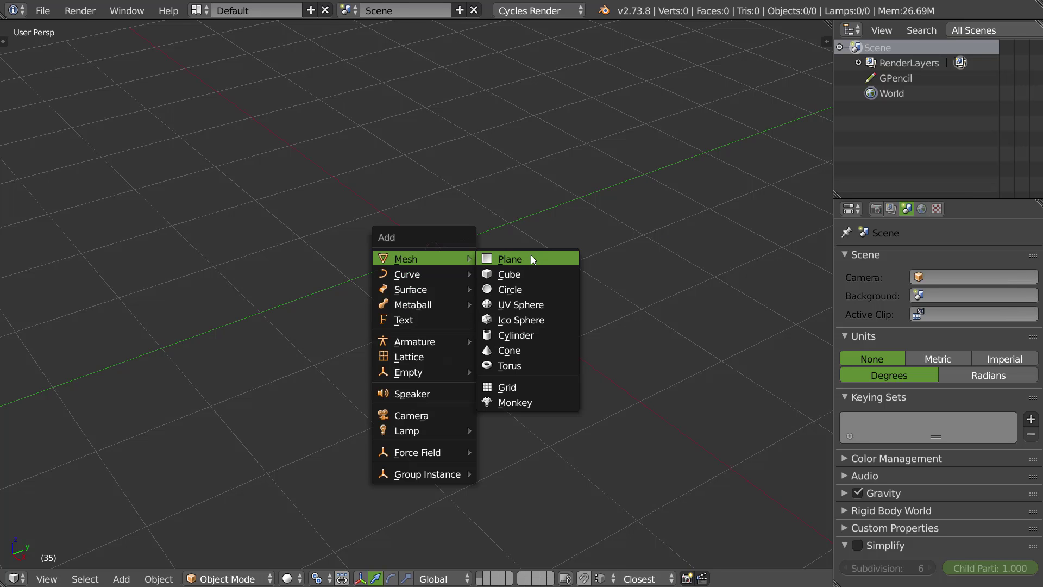
{"action": "left_click", "coordinate": [517, 386]}
{"action": "key", "text": "Tab"}
{"action": "middle_click_drag", "start_coordinate": [498, 287], "coordinate": [412, 304]}
{"action": "key", "text": "ctrl+Tab"}
{"action": "left_click", "coordinate": [402, 278]}
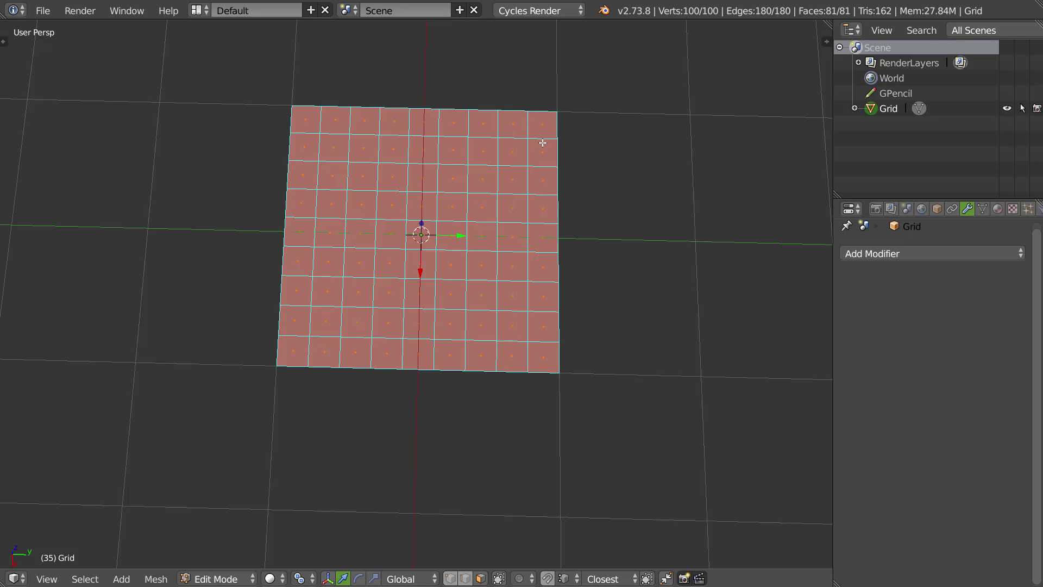
- Delete three 2×2 blocks of faces spaced one face apart along the grid's +Y edge, starting at the corner
{"action": "key", "text": "a"}
{"action": "key", "text": "c"}
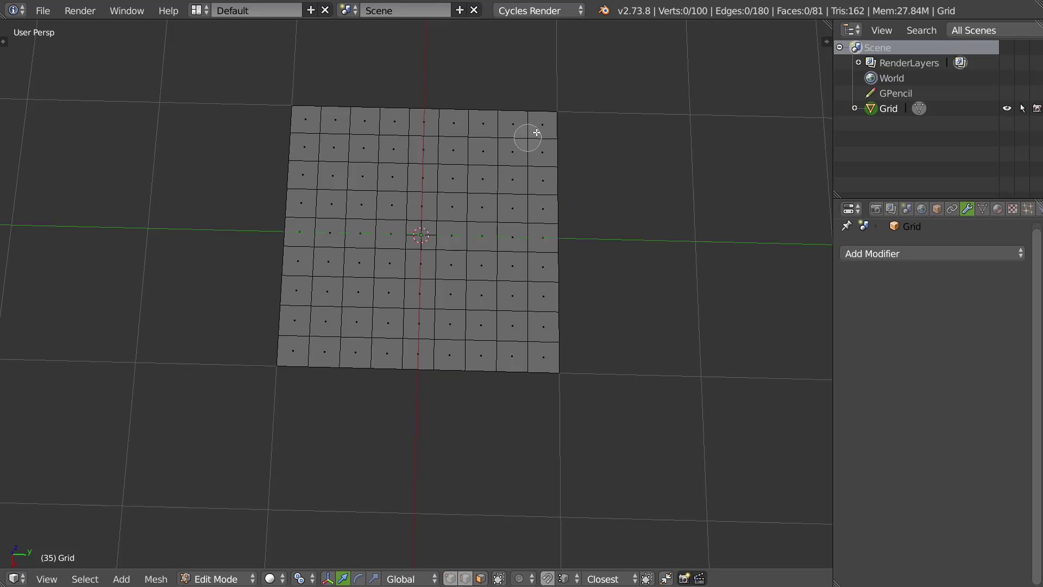
{"action": "left_click", "coordinate": [530, 136]}
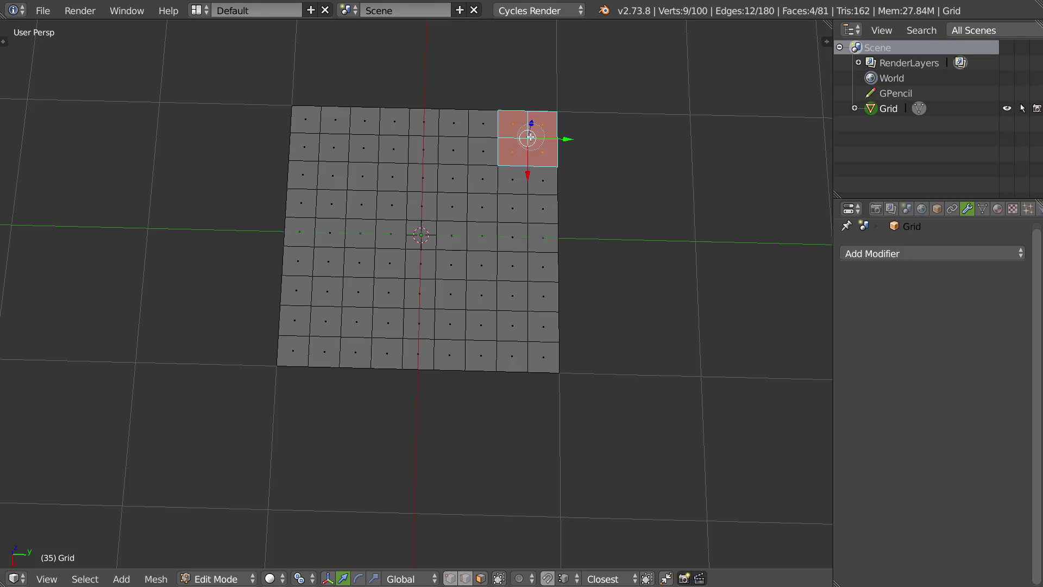
{"action": "left_click", "coordinate": [525, 223]}
{"action": "left_click", "coordinate": [532, 321]}
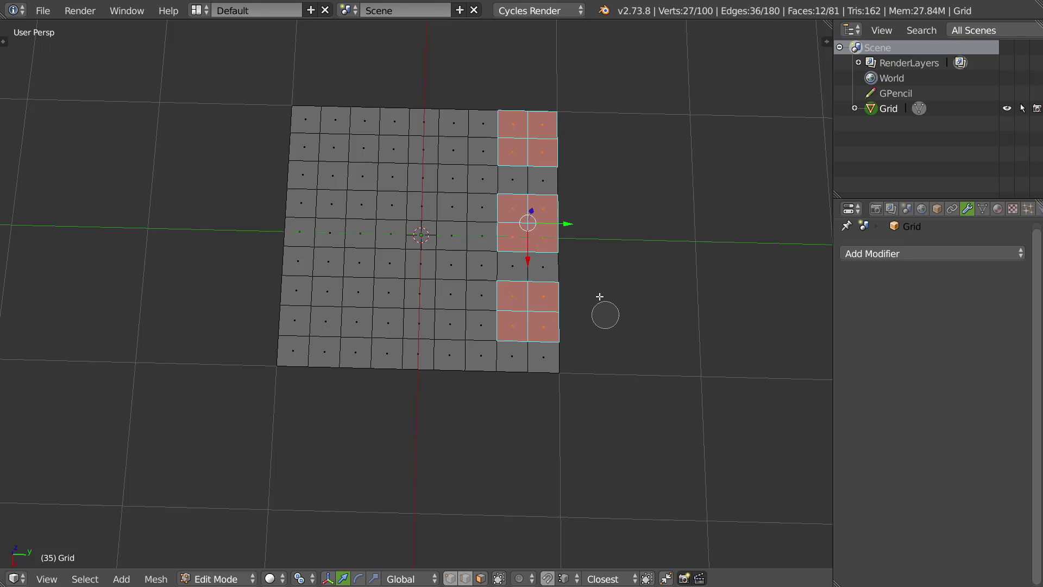
{"action": "right_click", "coordinate": [601, 265]}
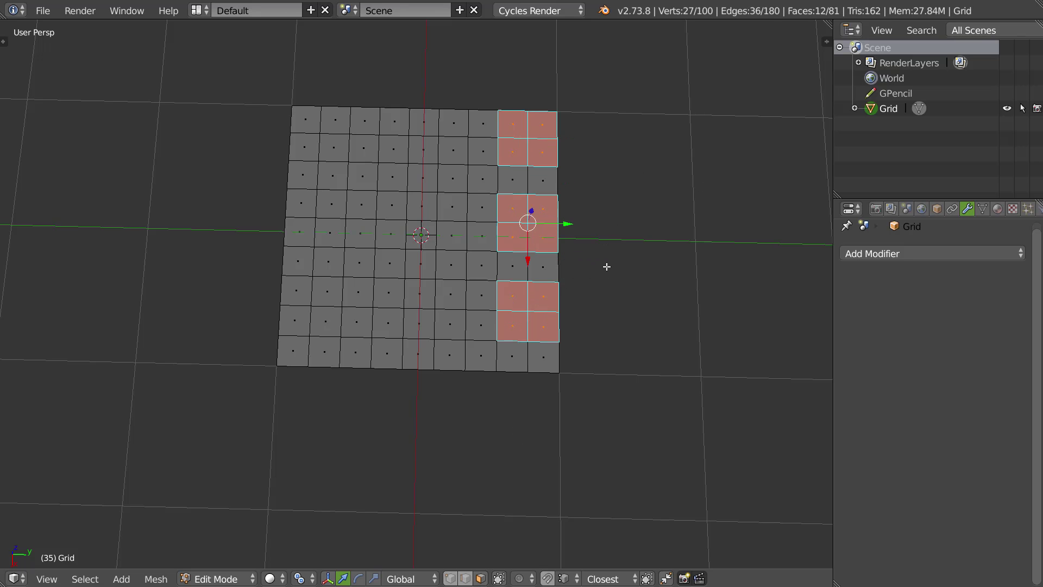
{"action": "key", "text": "x"}
{"action": "left_click", "coordinate": [598, 261]}
- Snap the 3D cursor to the midpoint between the two outer corner vertices of the middle notch
{"action": "middle_click_drag", "start_coordinate": [597, 261], "coordinate": [488, 226]}
{"action": "key", "text": "ctrl+Tab"}
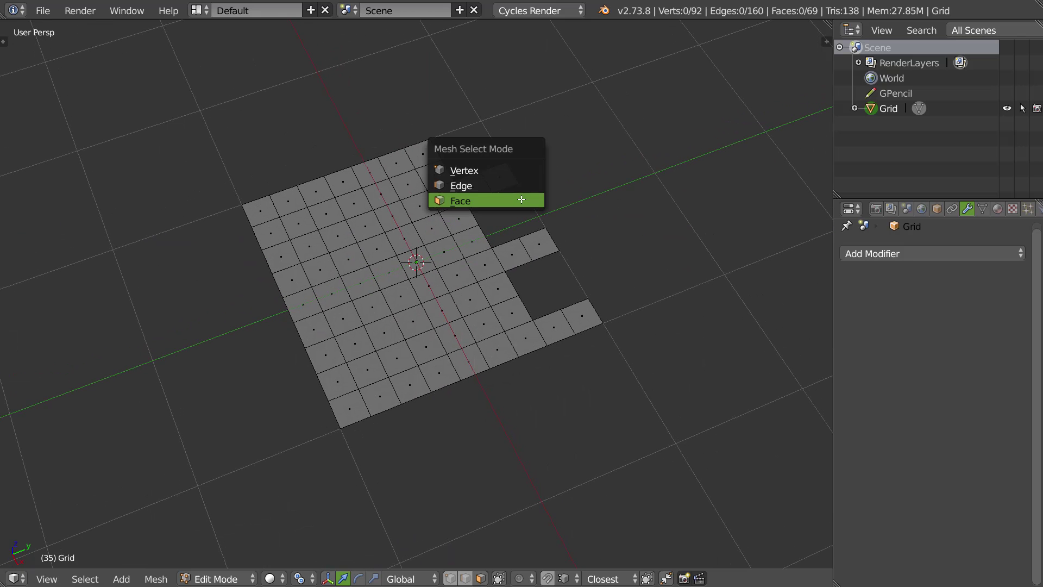
{"action": "left_click", "coordinate": [480, 170]}
{"action": "right_click", "coordinate": [520, 184]}
{"action": "right_click", "coordinate": [548, 229], "text": "shift"}
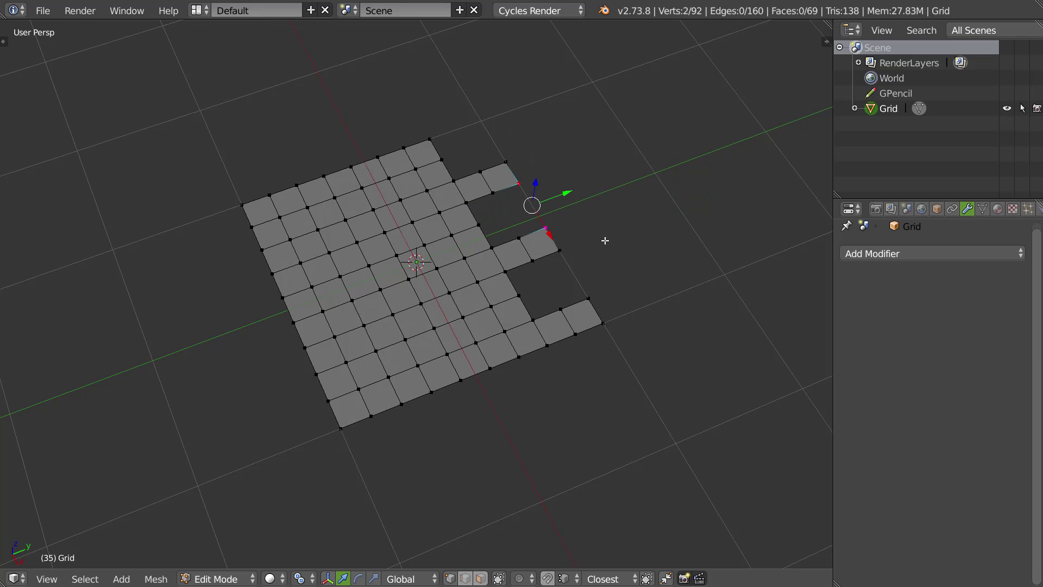
{"action": "key", "text": "shift+s"}
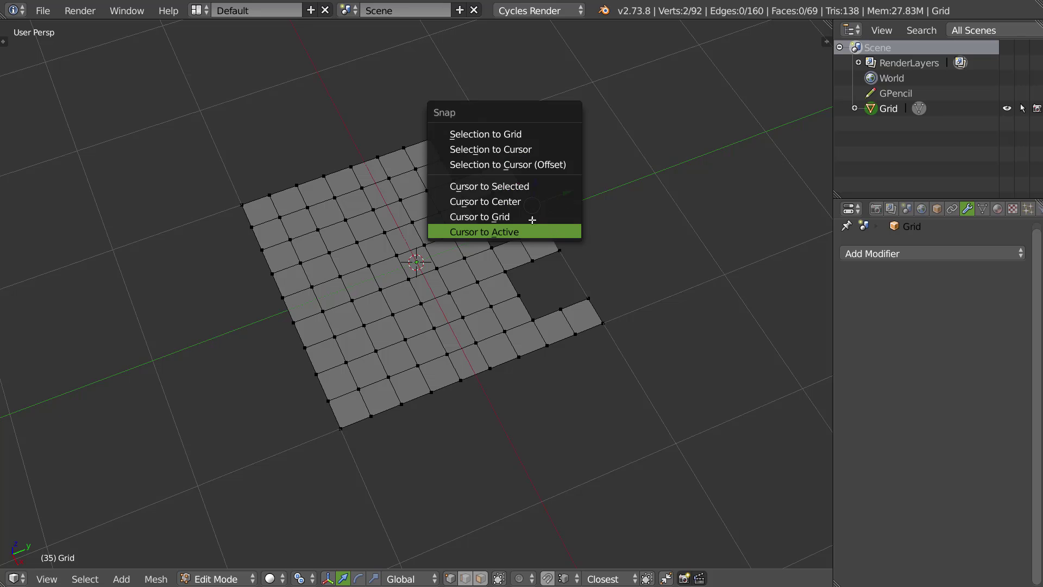
{"action": "left_click", "coordinate": [489, 186]}
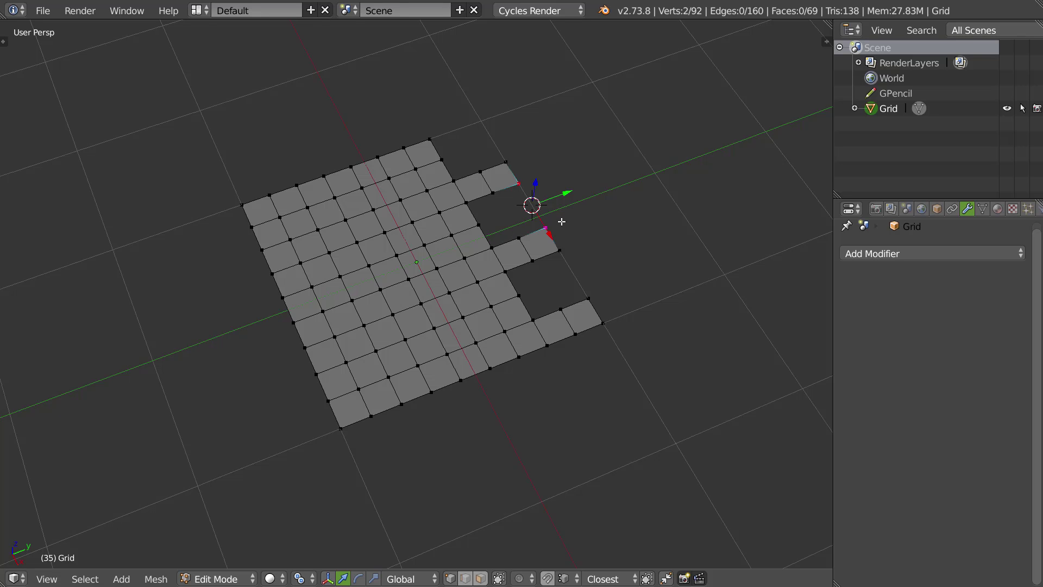
- Set the grid's origin to the 3D cursor in Object Mode
{"action": "key", "text": "ctrl+shift+alt+c"}
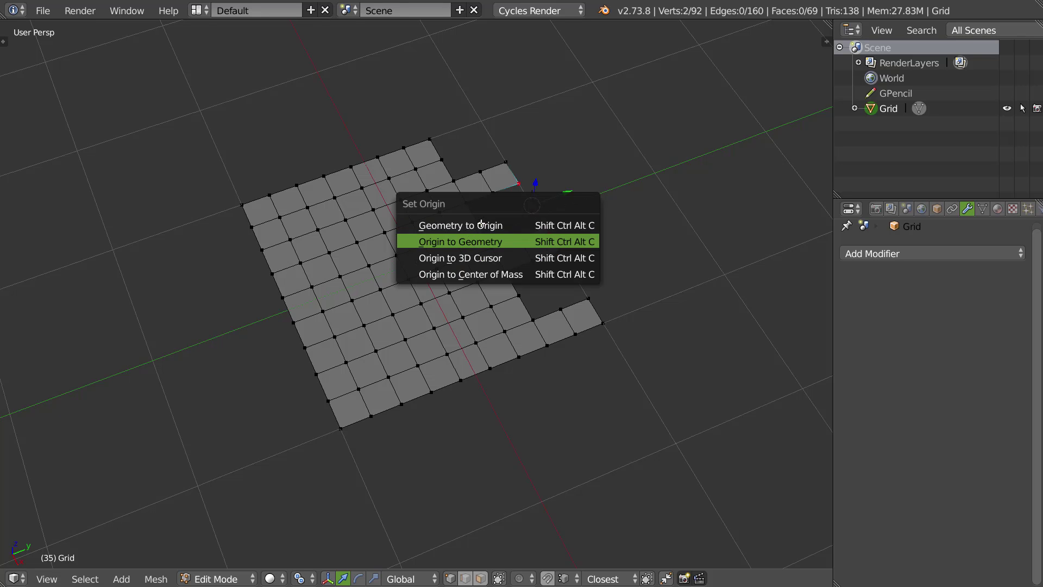
{"action": "left_click", "coordinate": [456, 258]}
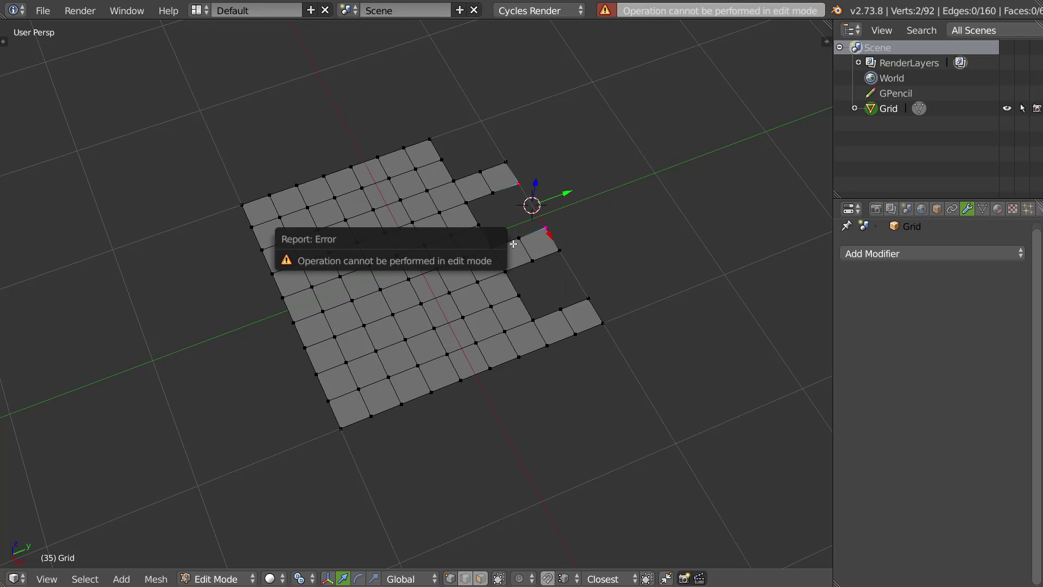
{"action": "key", "text": "Tab"}
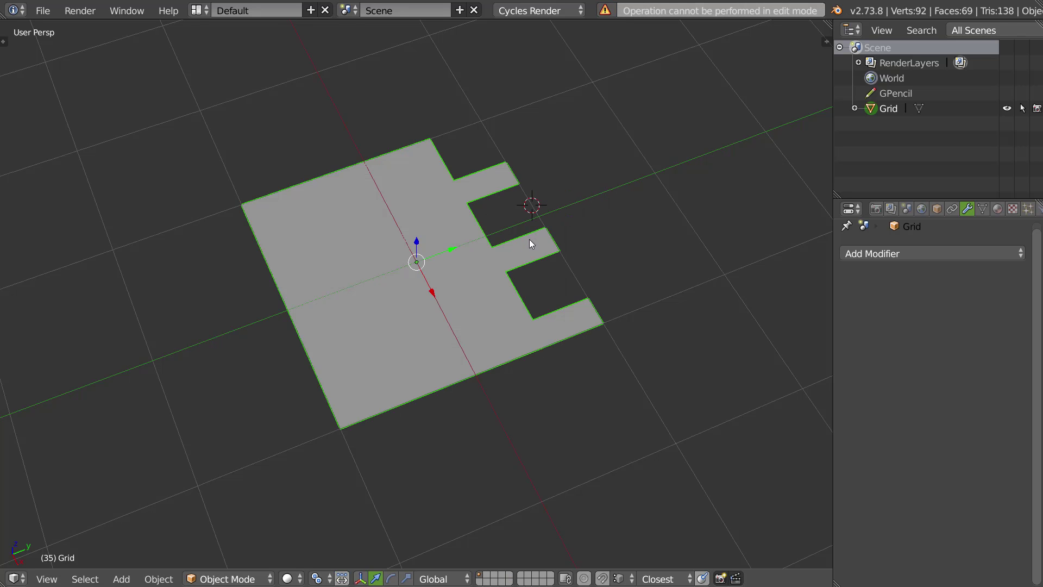
{"action": "key", "text": "ctrl+shift+alt+c"}
{"action": "left_click", "coordinate": [531, 239]}
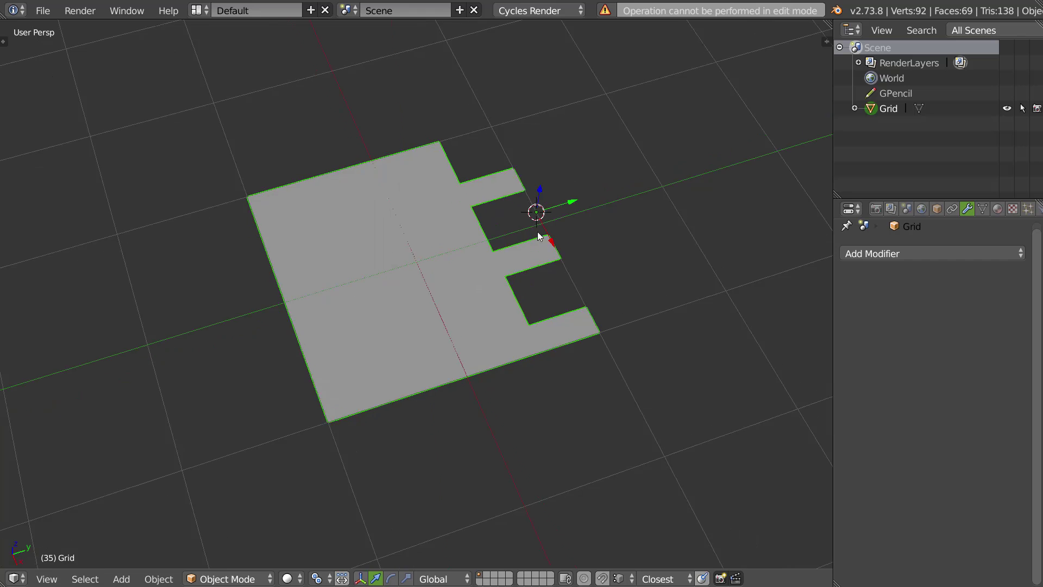
- Add an Array modifier to the grid with a count of 4
{"action": "scroll", "coordinate": [540, 236], "scroll_direction": "down", "scroll_amount": 4}
{"action": "middle_click_drag", "start_coordinate": [539, 236], "coordinate": [569, 157]}
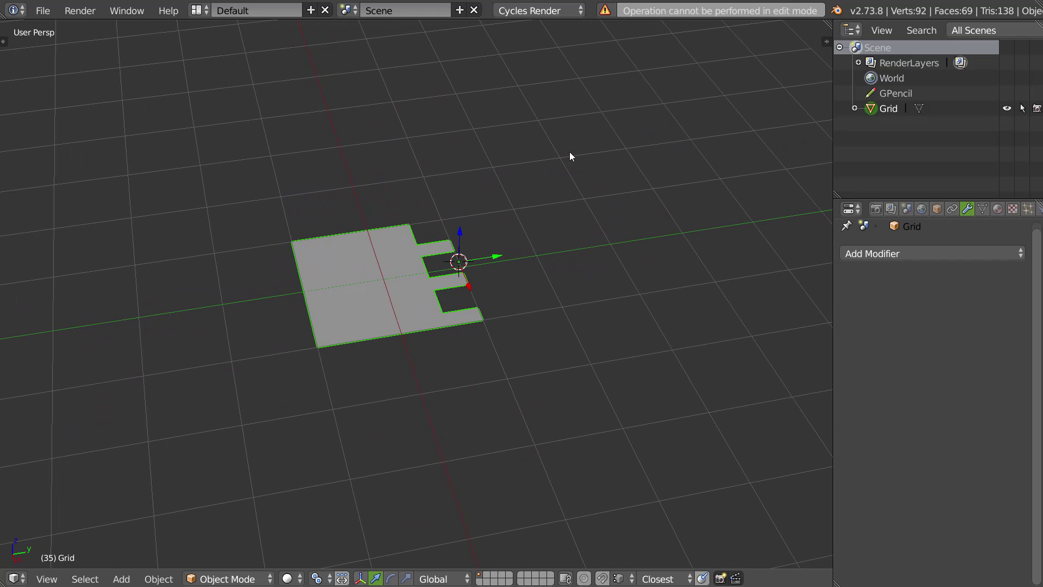
{"action": "left_click", "coordinate": [900, 255]}
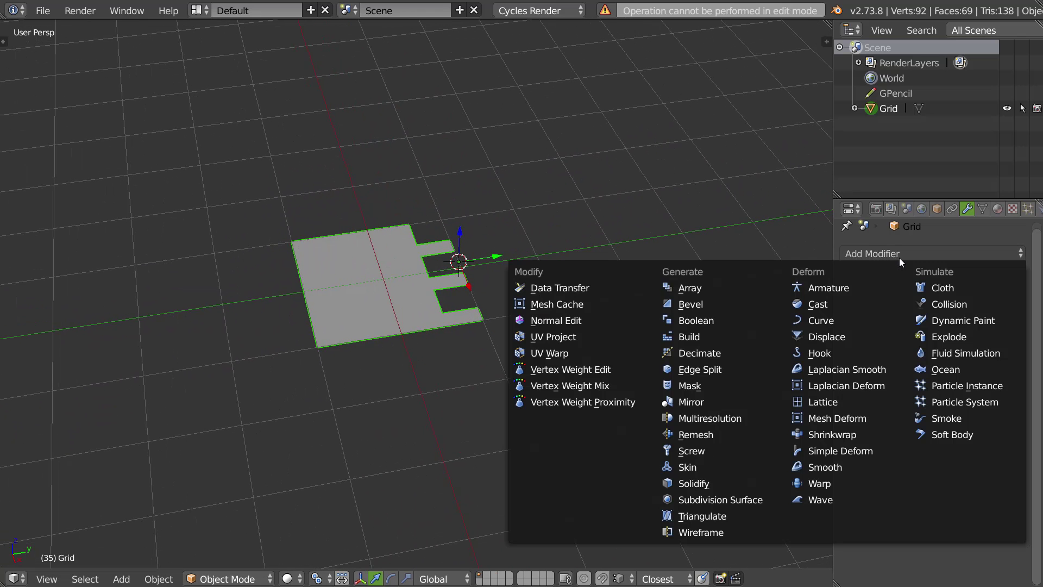
{"action": "left_click", "coordinate": [693, 287]}
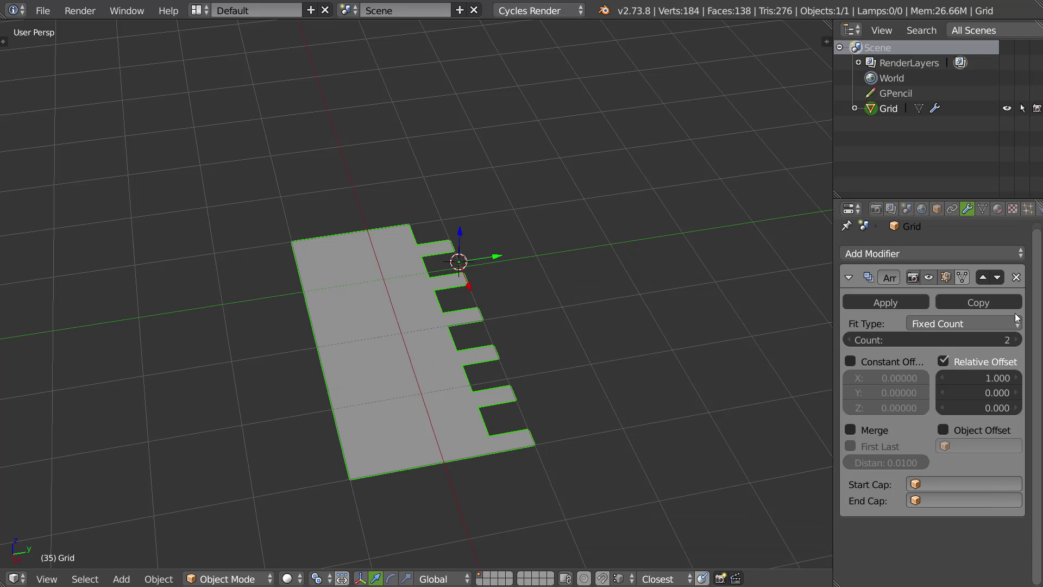
{"action": "double_click", "coordinate": [1019, 341]}
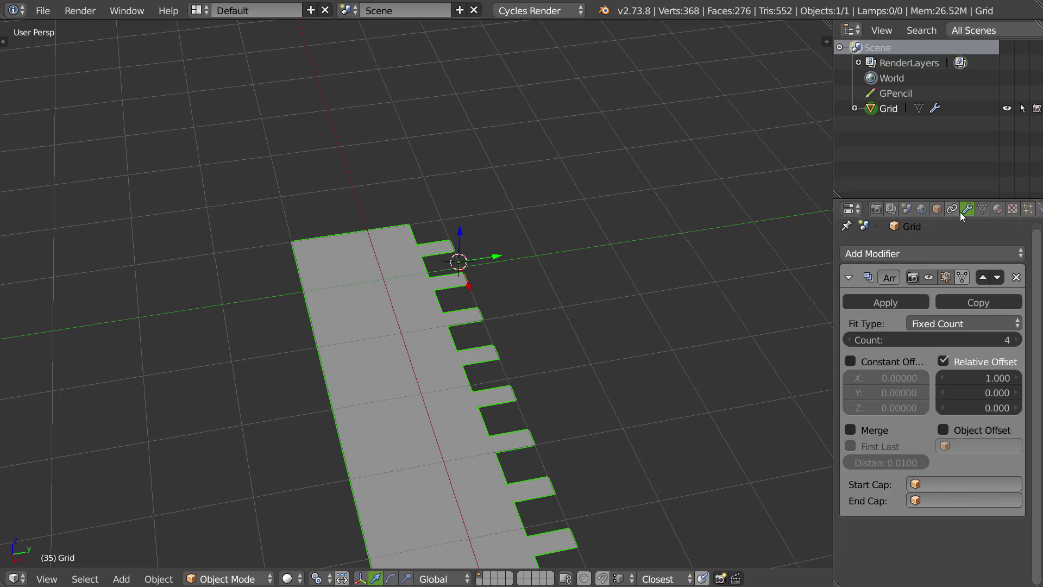
- Enable the Wire and Draw All Edges display options for the grid
{"action": "left_click", "coordinate": [937, 209]}
{"action": "left_click", "coordinate": [847, 442]}
{"action": "left_click", "coordinate": [847, 458]}
{"action": "mouse_move", "coordinate": [597, 326]}
{"action": "middle_mouse_down"}
{"action": "mouse_move", "coordinate": [512, 274]}
{"action": "mouse_move", "coordinate": [486, 368]}
{"action": "mouse_move", "coordinate": [593, 351]}
{"action": "mouse_move", "coordinate": [543, 310]}
{"action": "middle_mouse_up"}
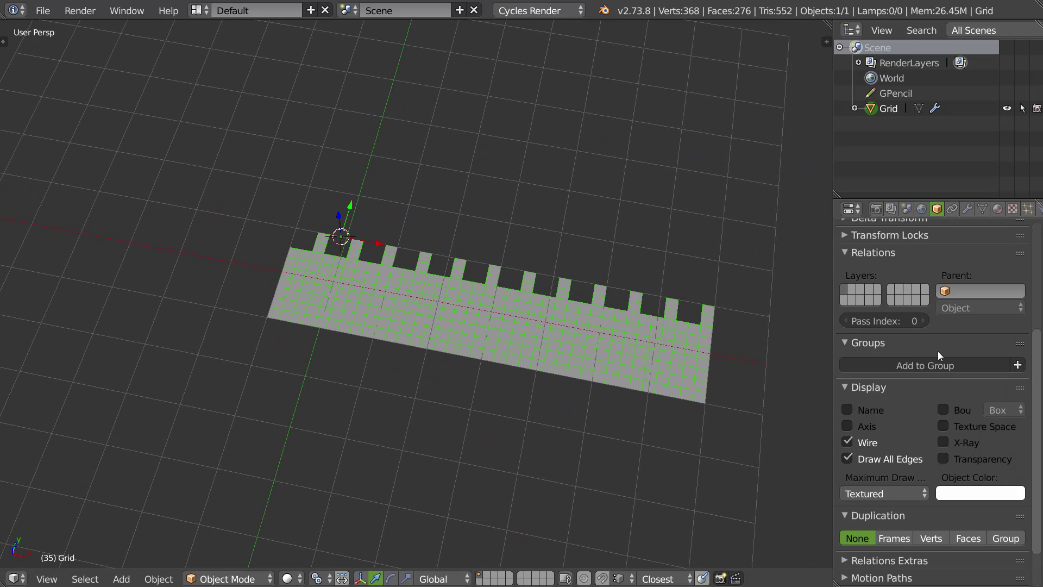
- Set the array's relative offset to 0 in X and 1 in Y
{"action": "left_click", "coordinate": [967, 209]}
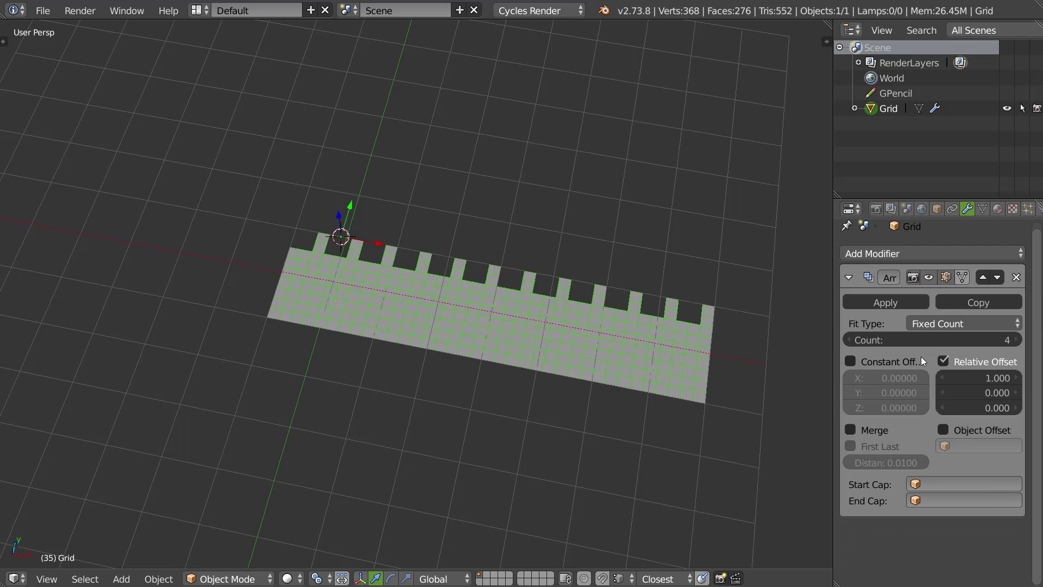
{"action": "left_click", "coordinate": [963, 378]}
{"action": "type", "text": "0"}
{"action": "key", "text": "Return"}
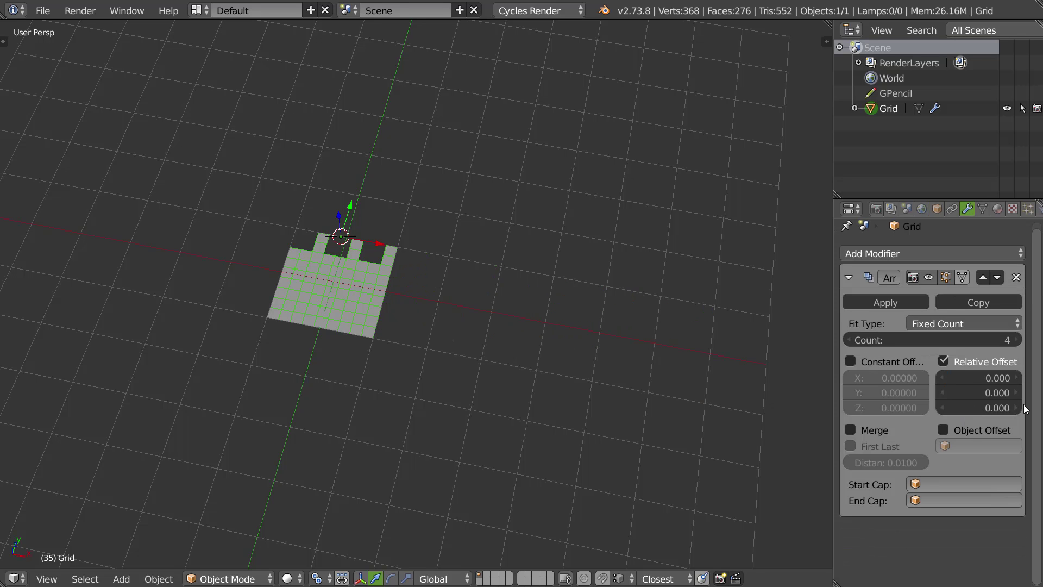
{"action": "left_click", "coordinate": [987, 395]}
{"action": "type", "text": "1"}
{"action": "key", "text": "Return"}
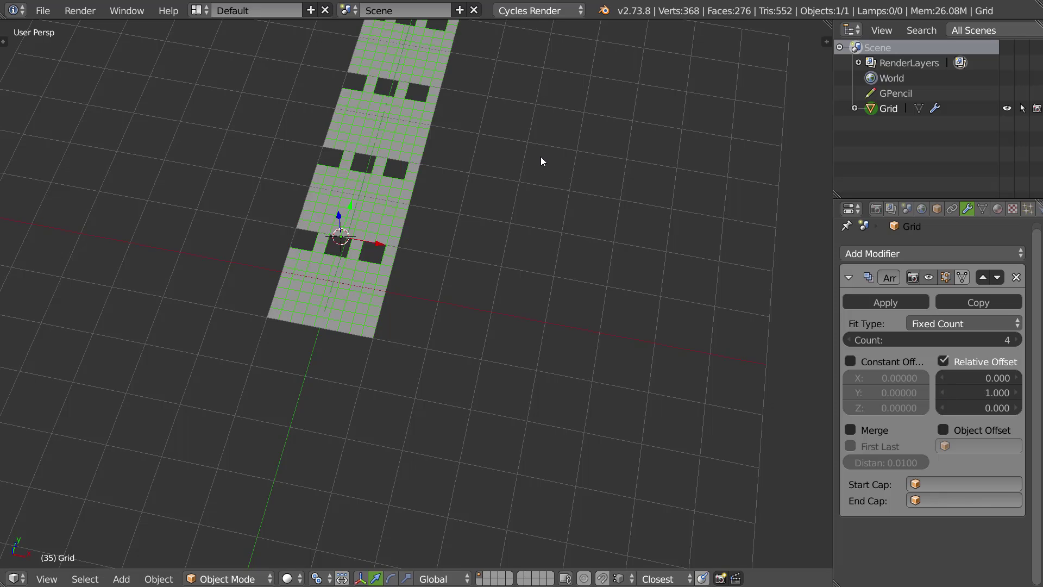
{"action": "middle_click_drag", "start_coordinate": [521, 295], "coordinate": [488, 338]}
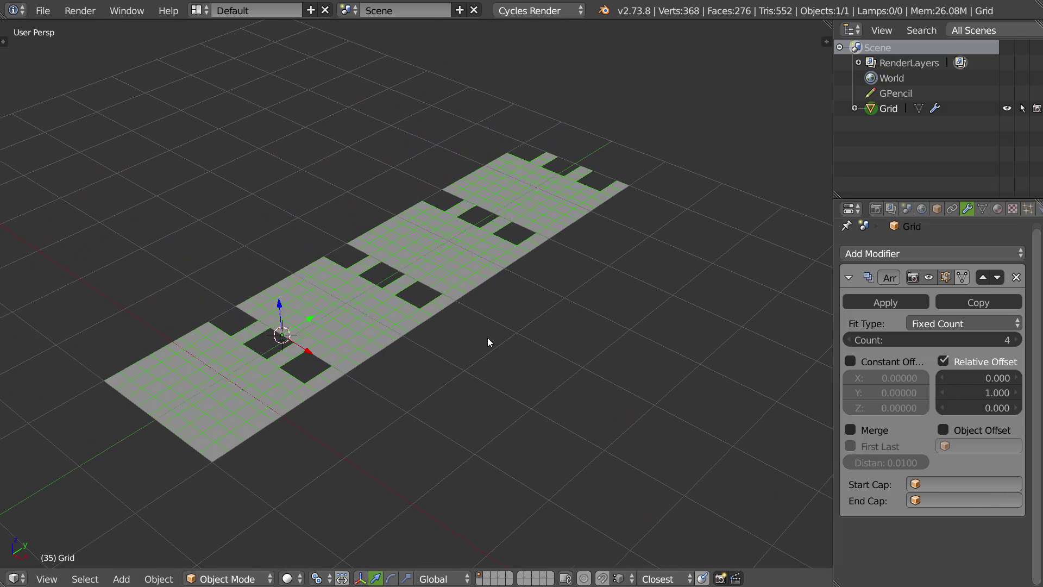
- Raise the array's count to 7
{"action": "scroll", "coordinate": [536, 317], "scroll_direction": "down", "scroll_amount": 3}
{"action": "left_click", "coordinate": [1017, 340]}
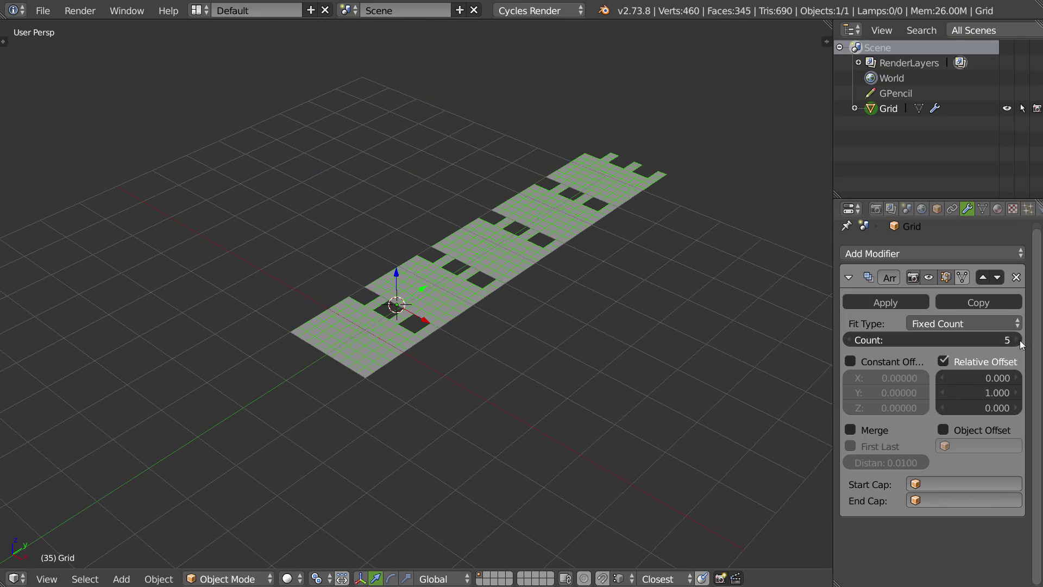
{"action": "left_click", "coordinate": [1018, 341]}
{"action": "left_click", "coordinate": [1018, 340]}
- Add a second Array modifier that repeats the strip along X with a count of 5
{"action": "left_click", "coordinate": [905, 253]}
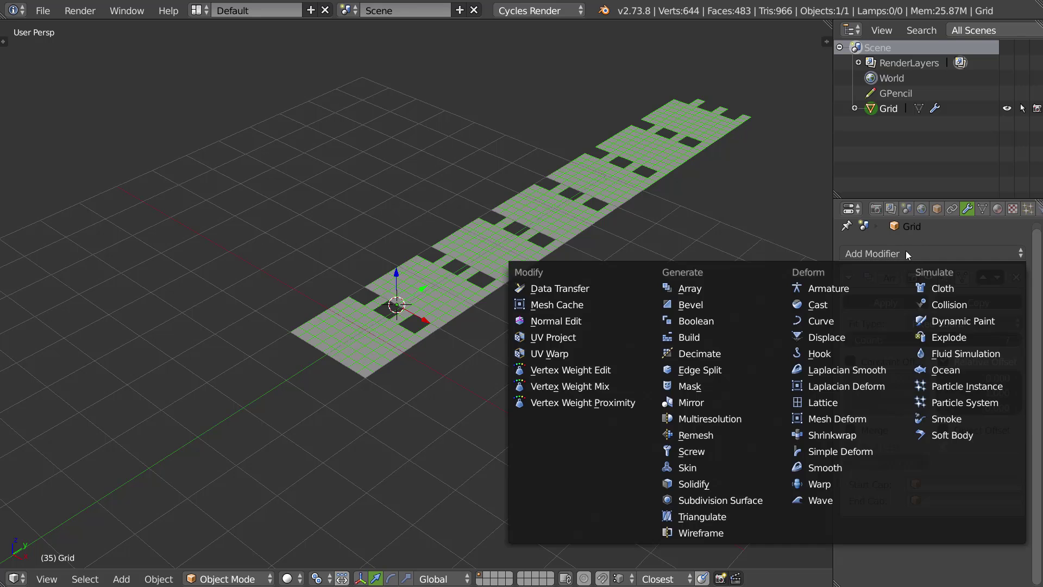
{"action": "left_click", "coordinate": [700, 291]}
{"action": "middle_click_drag", "start_coordinate": [662, 337], "coordinate": [613, 318], "text": "shift"}
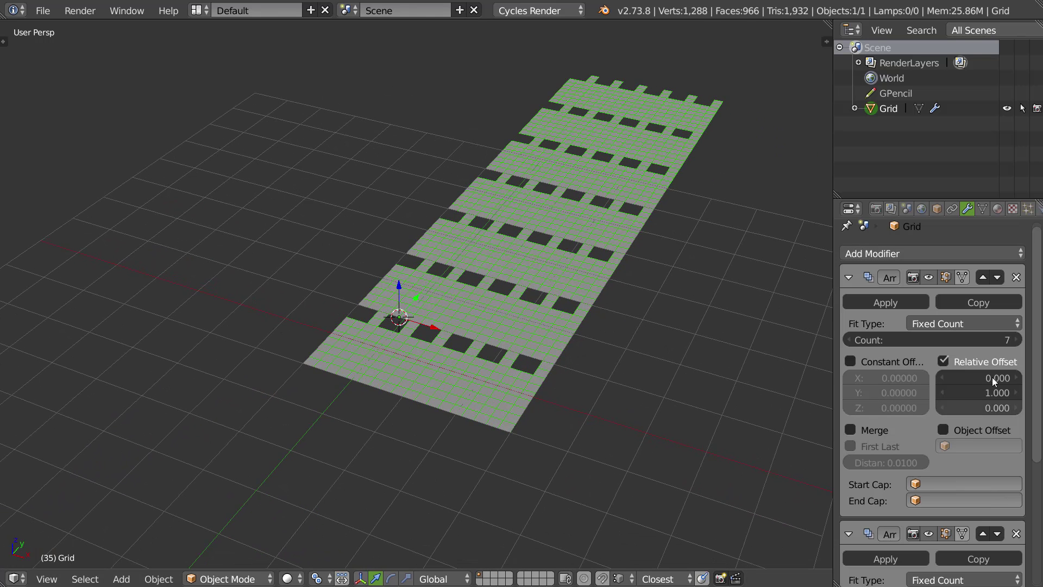
{"action": "scroll", "coordinate": [872, 456], "scroll_direction": "up", "scroll_amount": 1}
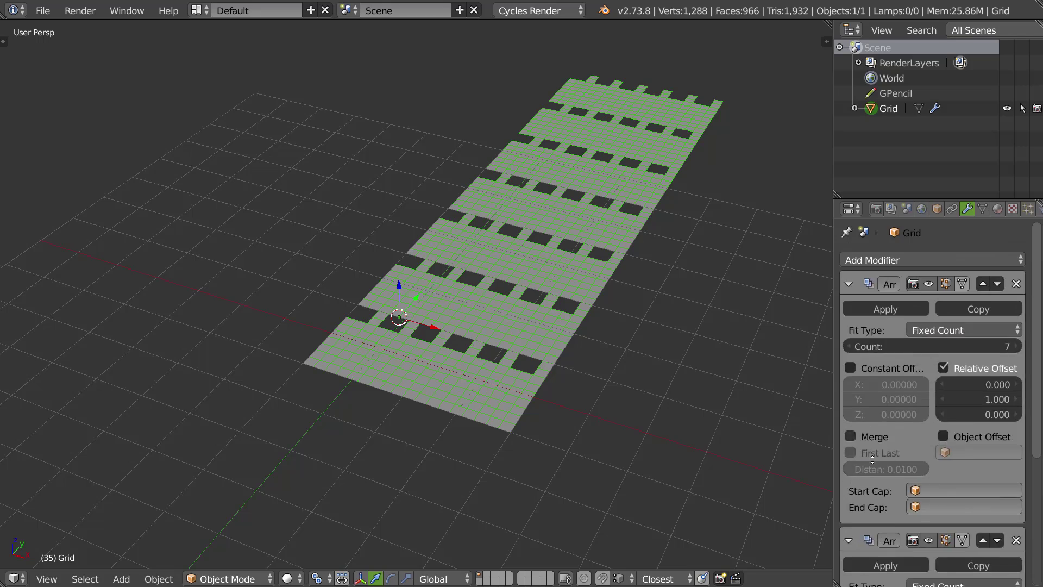
{"action": "left_click", "coordinate": [849, 283]}
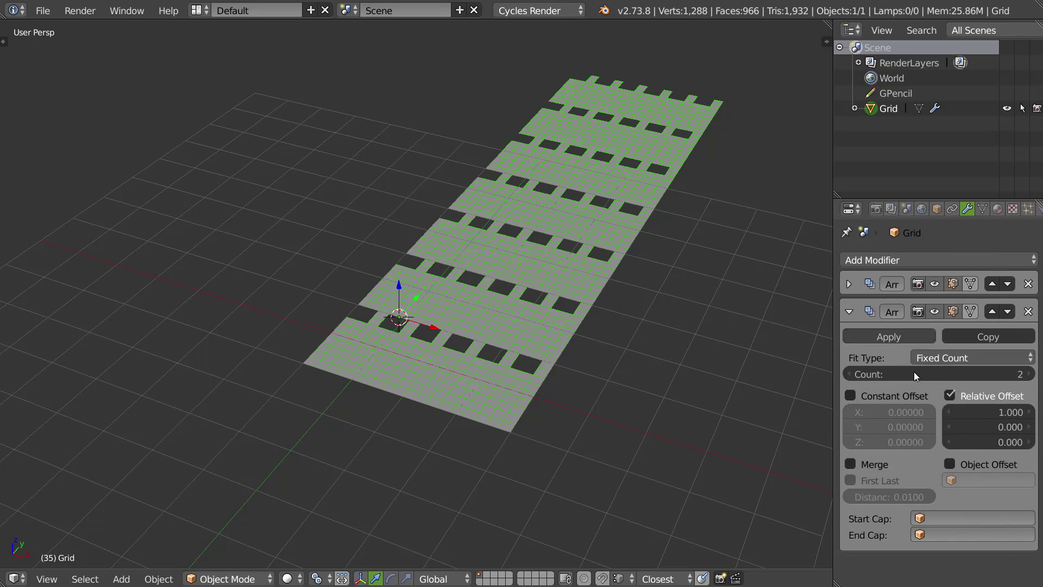
{"action": "left_click", "coordinate": [1034, 375]}
{"action": "left_click", "coordinate": [1034, 375]}
{"action": "left_click", "coordinate": [1034, 375]}
{"action": "middle_click_drag", "start_coordinate": [674, 328], "coordinate": [563, 331]}
{"action": "middle_click_drag", "start_coordinate": [486, 168], "coordinate": [527, 293]}
{"action": "scroll", "coordinate": [586, 270], "scroll_direction": "down", "scroll_amount": 3}
- Delete three 2×2 blocks of faces across the middle of the base grid, in line with the existing notches
{"action": "key", "text": "Tab"}
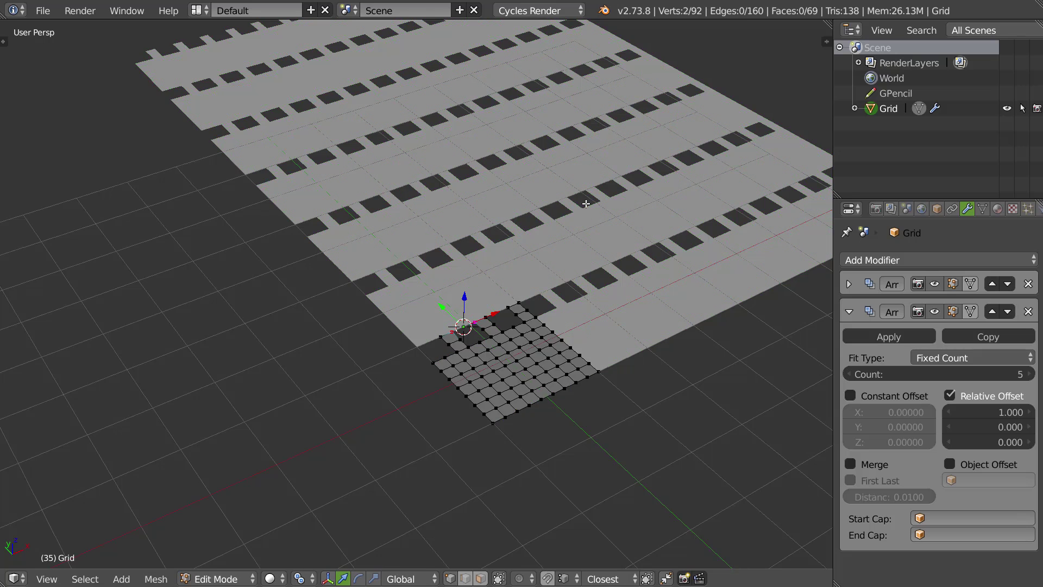
{"action": "middle_click_drag", "start_coordinate": [586, 203], "coordinate": [485, 332]}
{"action": "scroll", "coordinate": [485, 332], "scroll_direction": "up", "scroll_amount": 3}
{"action": "middle_click_drag", "start_coordinate": [516, 405], "coordinate": [417, 343], "text": "shift"}
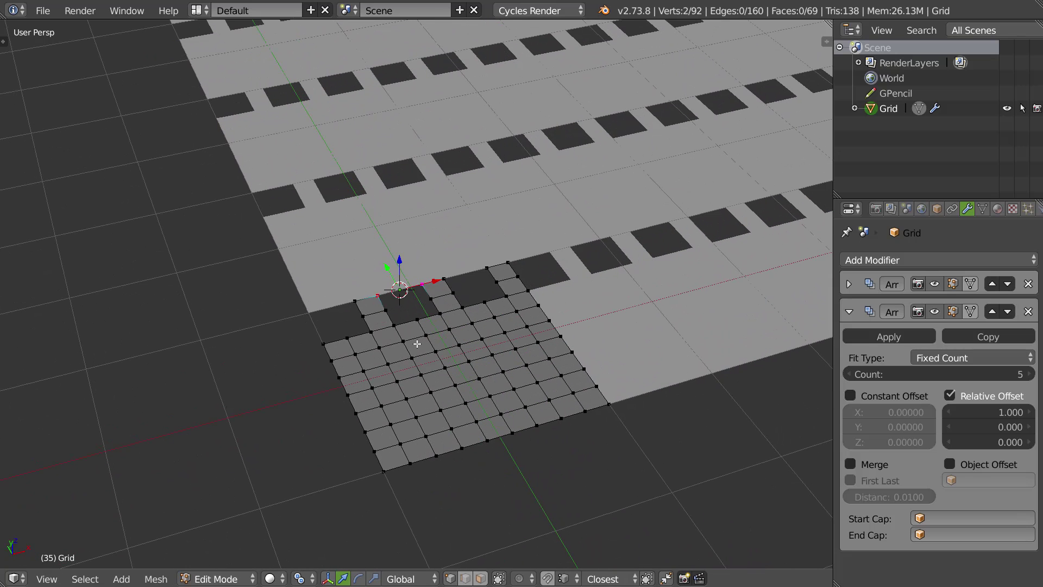
{"action": "key", "text": "ctrl+Tab"}
{"action": "left_click", "coordinate": [420, 373]}
{"action": "key", "text": "c"}
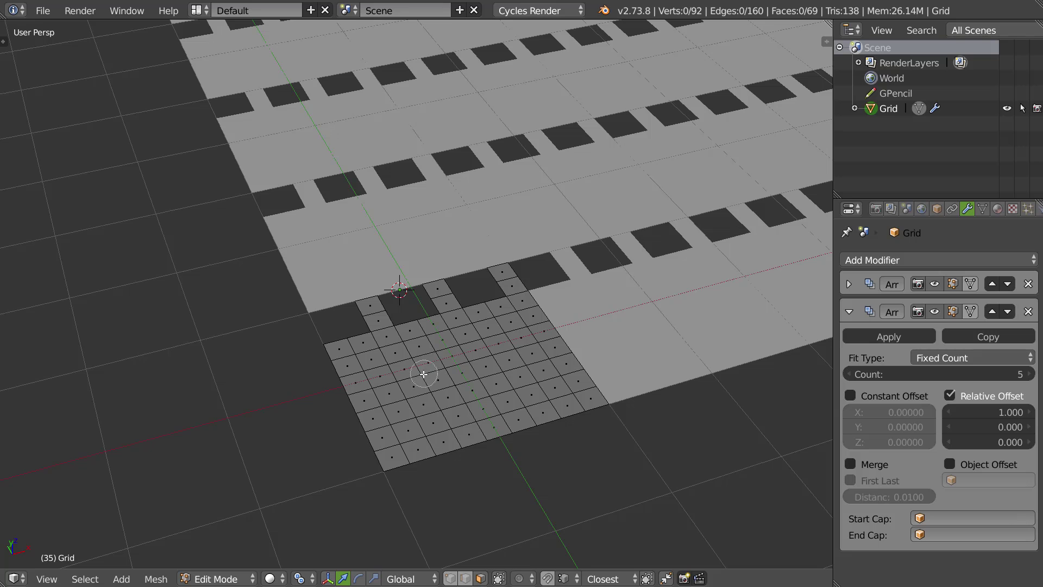
{"action": "left_click", "coordinate": [374, 388]}
{"action": "left_click", "coordinate": [445, 368]}
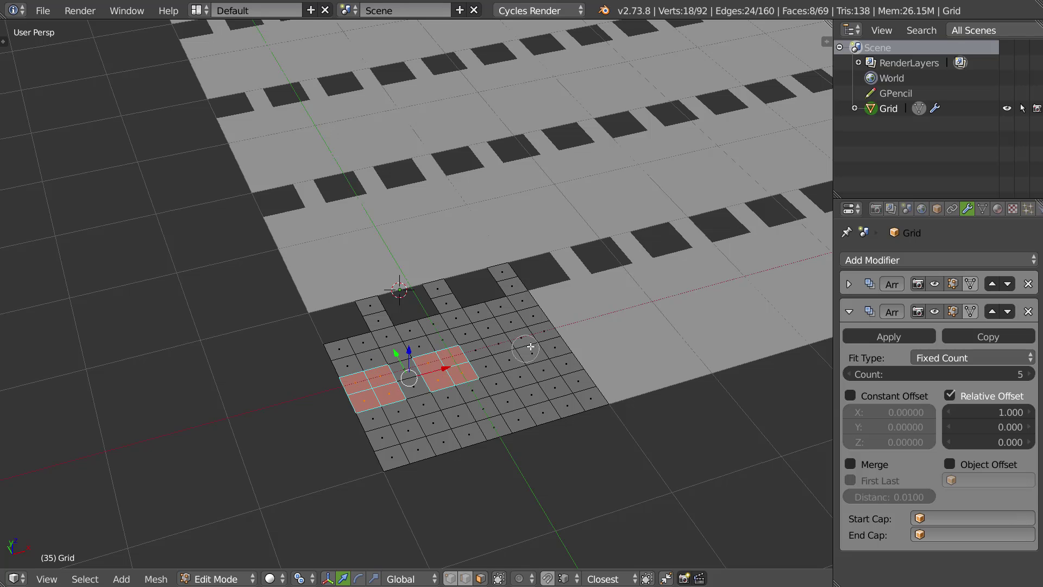
{"action": "left_click", "coordinate": [516, 349]}
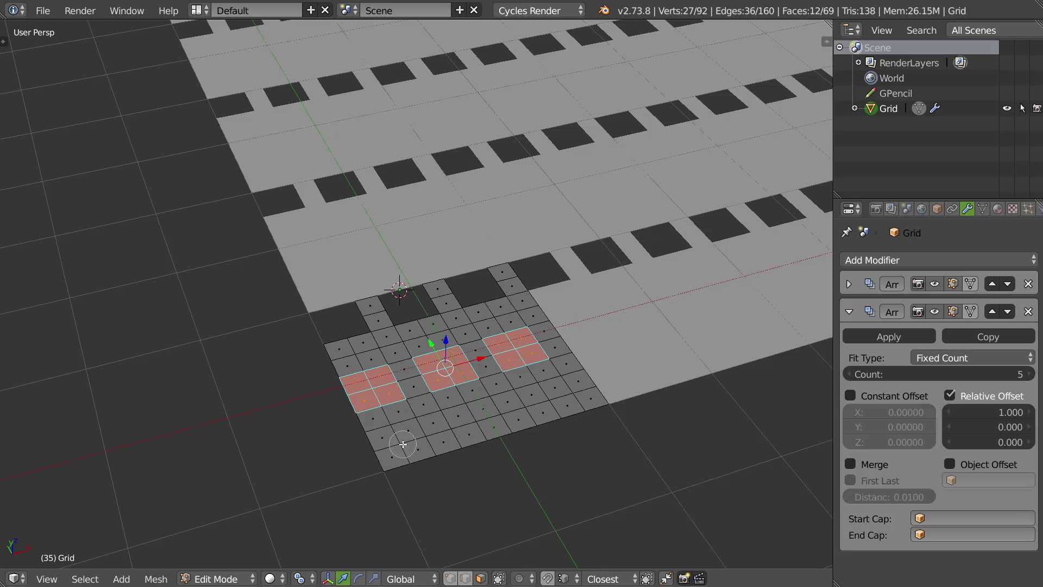
{"action": "key", "text": "Escape"}
{"action": "key", "text": "x"}
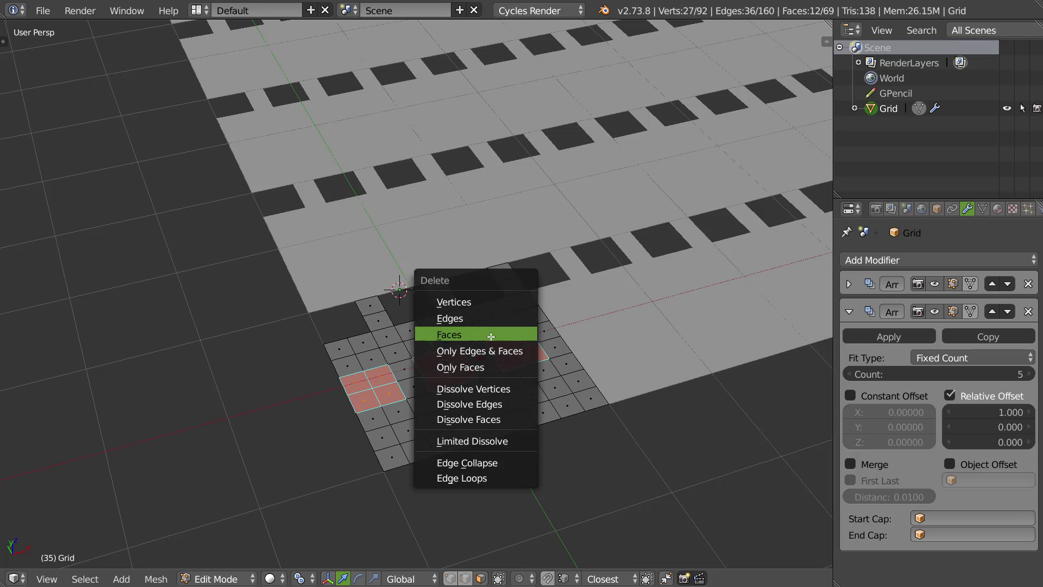
{"action": "left_click", "coordinate": [490, 338]}
{"action": "middle_click_drag", "start_coordinate": [484, 329], "coordinate": [585, 311]}
{"action": "middle_click_drag", "start_coordinate": [455, 332], "coordinate": [511, 329], "text": "shift"}
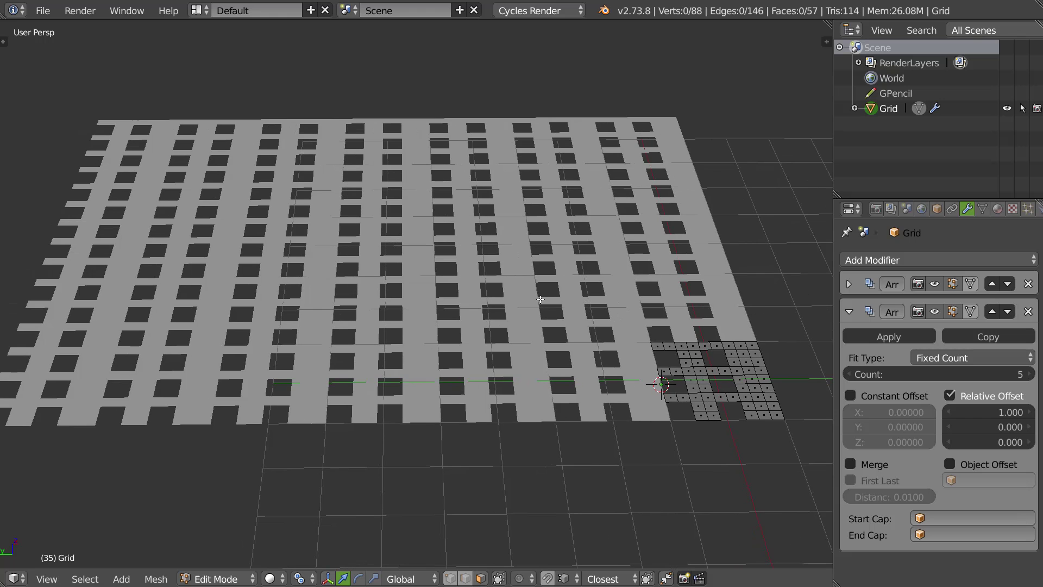
- Return to Object Mode and apply both Array modifiers on the perforated grid
{"action": "scroll", "coordinate": [664, 367], "scroll_direction": "down", "scroll_amount": 2}
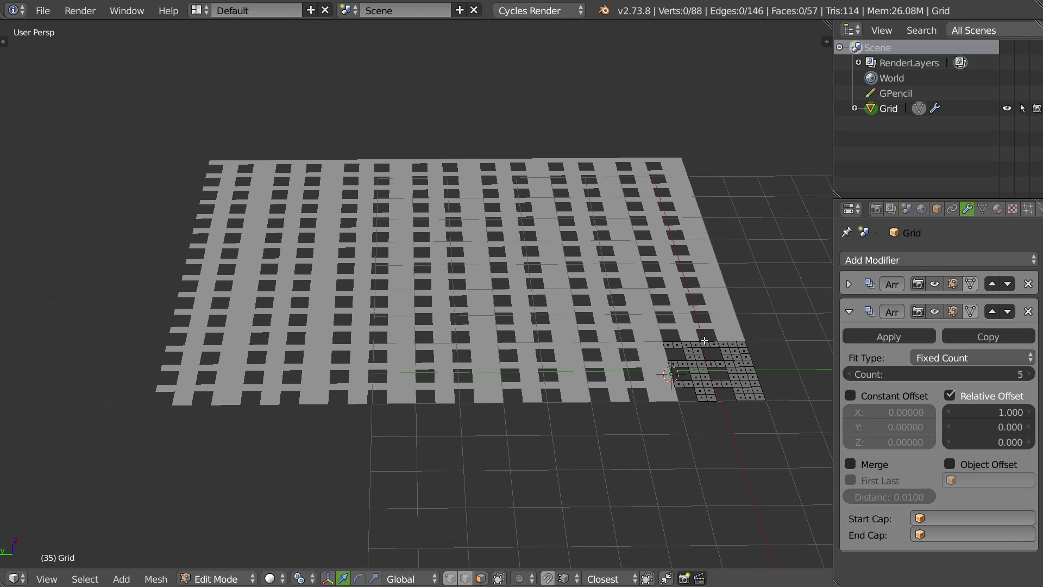
{"action": "middle_click_drag", "start_coordinate": [705, 341], "coordinate": [651, 353], "text": "shift"}
{"action": "key", "text": "Tab"}
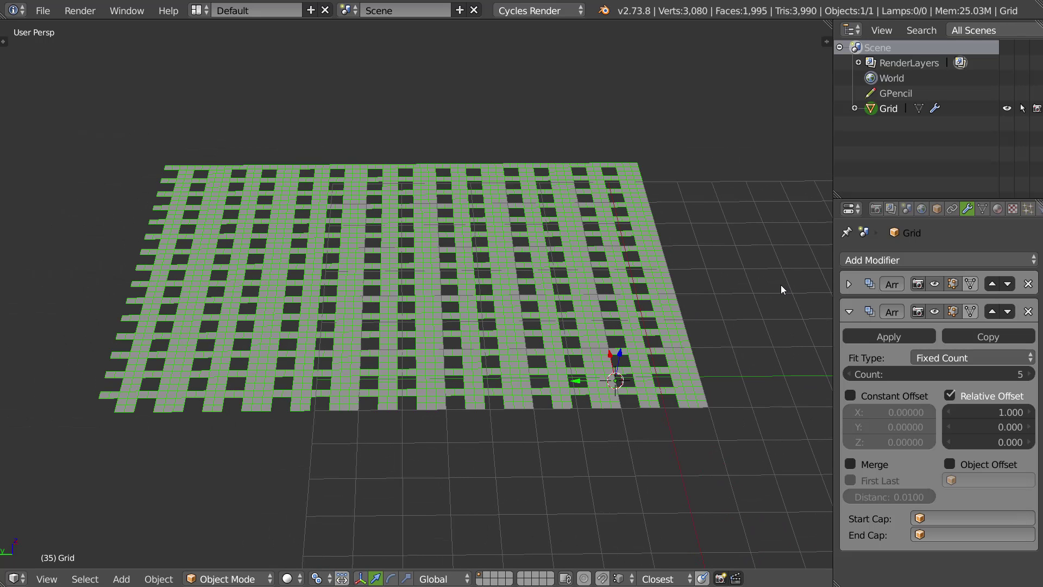
{"action": "left_click", "coordinate": [884, 338]}
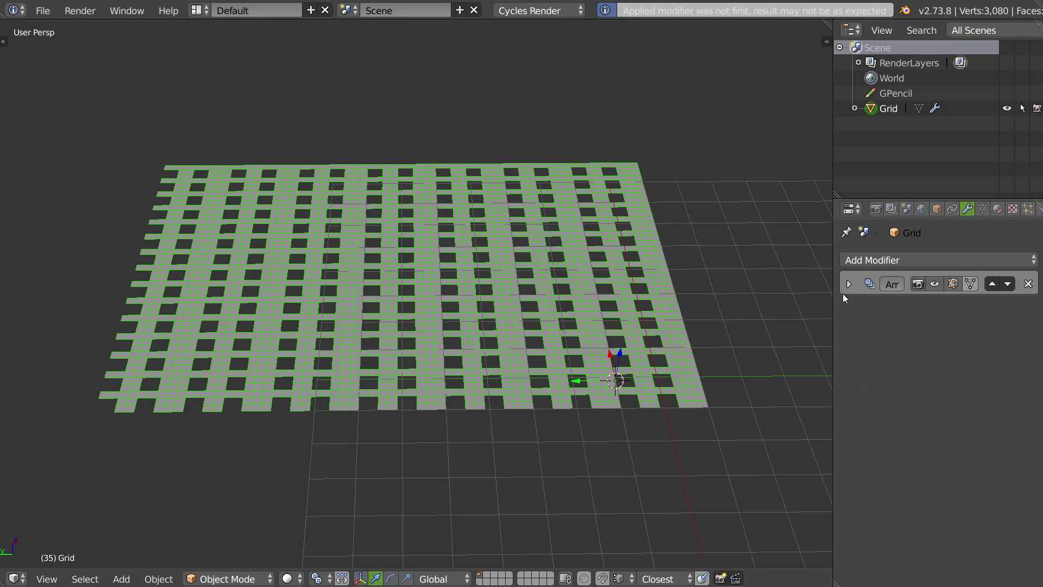
{"action": "left_click", "coordinate": [857, 288]}
{"action": "left_click", "coordinate": [889, 308]}
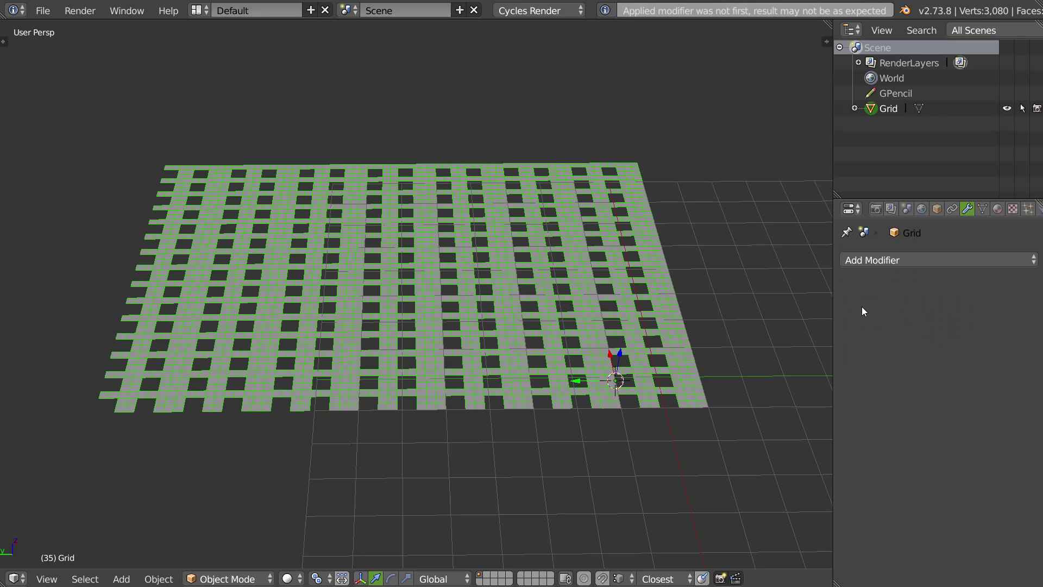
- Snap the 3D cursor to an outer edge on the grid's notched side along X and set the object's origin to the cursor
{"action": "middle_click_drag", "start_coordinate": [466, 287], "coordinate": [474, 292], "text": "shift"}
{"action": "key", "text": "Tab"}
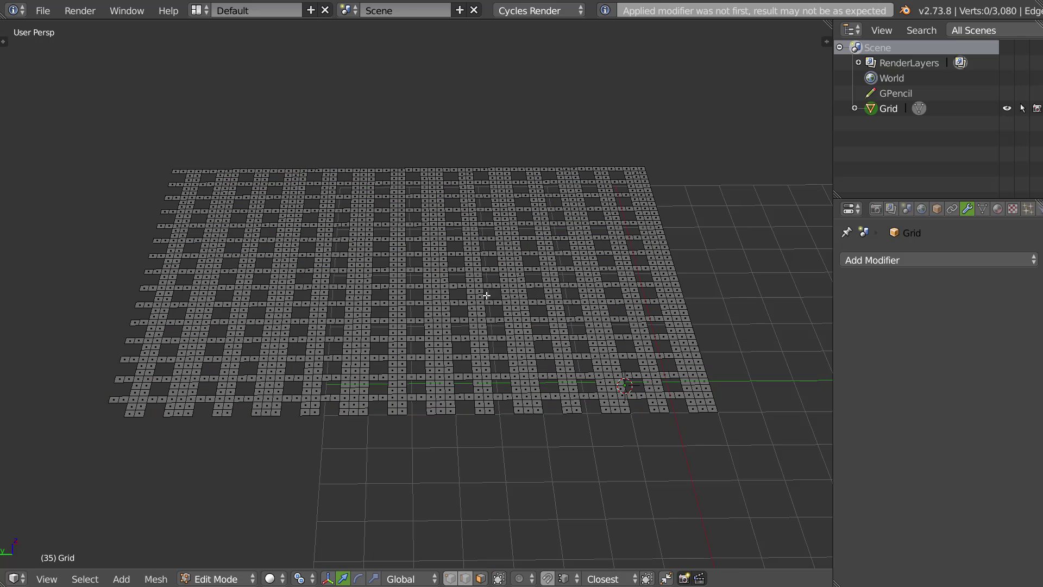
{"action": "key", "text": "ctrl+Tab"}
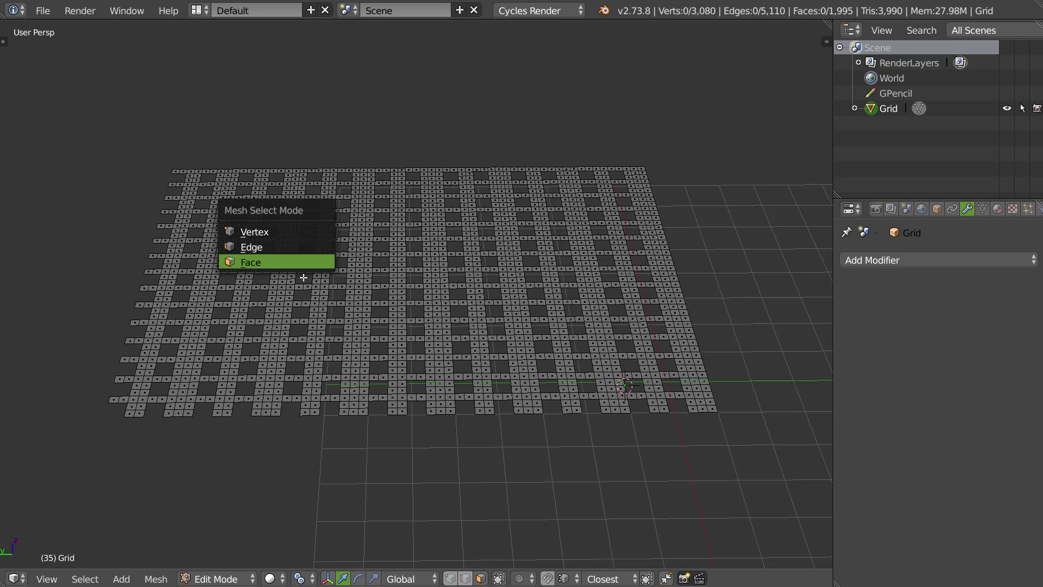
{"action": "left_click", "coordinate": [267, 247]}
{"action": "right_click", "coordinate": [138, 272]}
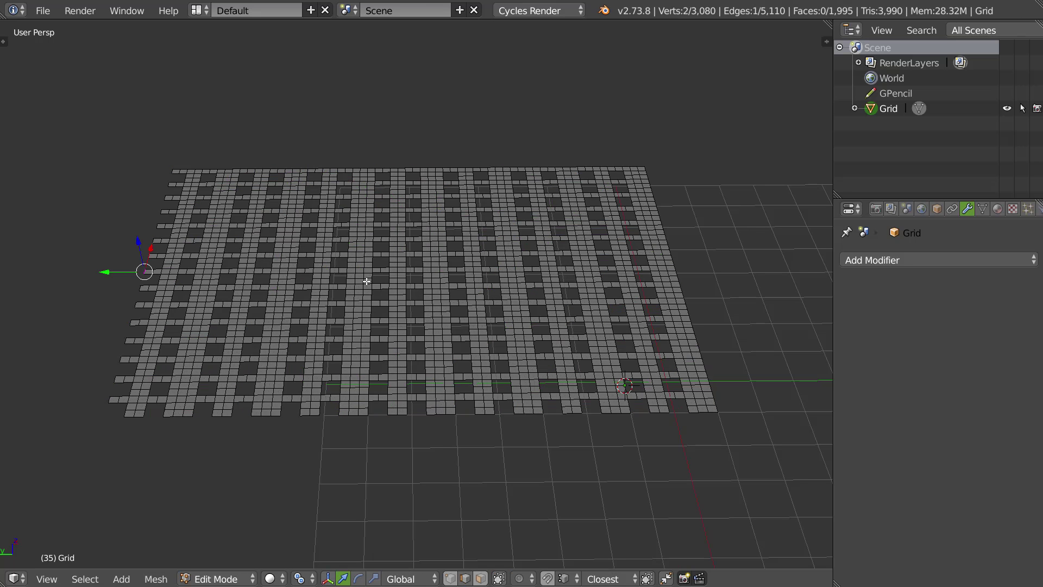
{"action": "key", "text": "shift+s"}
{"action": "left_click", "coordinate": [326, 282]}
{"action": "key", "text": "Tab"}
{"action": "key", "text": "ctrl+shift+alt+c"}
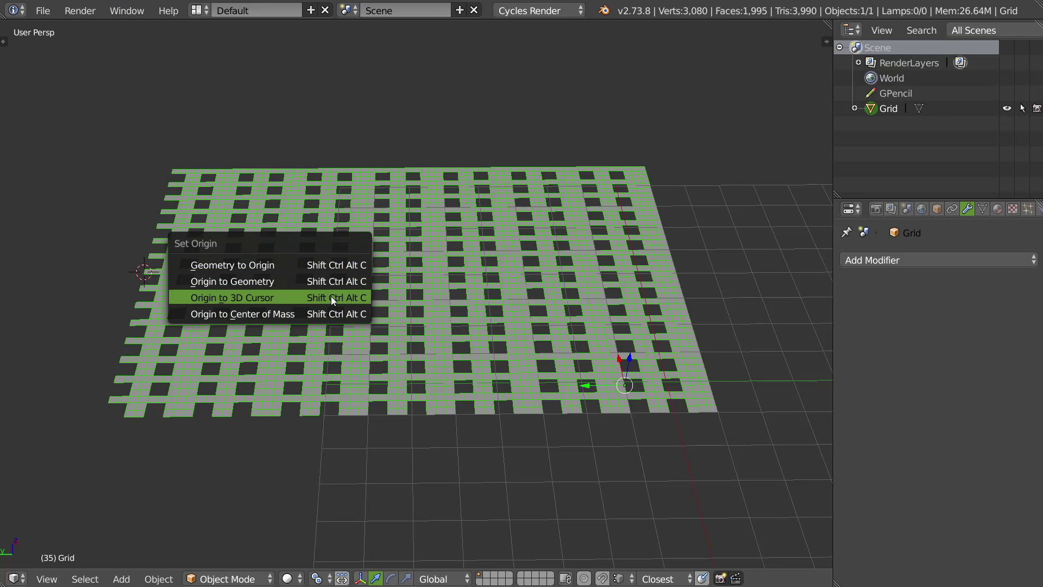
{"action": "left_click", "coordinate": [306, 297]}
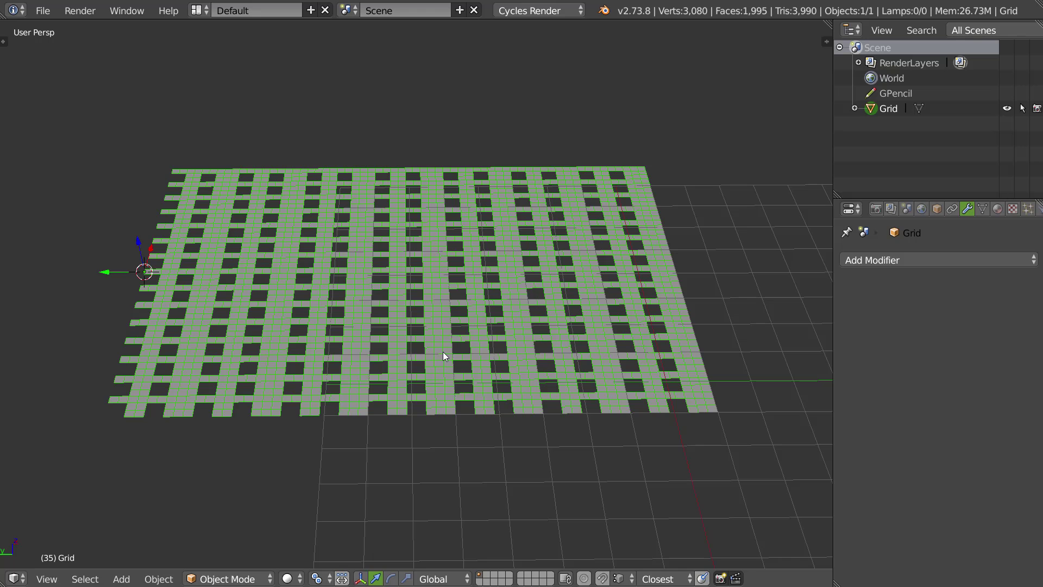
{"action": "type", "text": "ry90"}
{"action": "key", "text": "Return"}
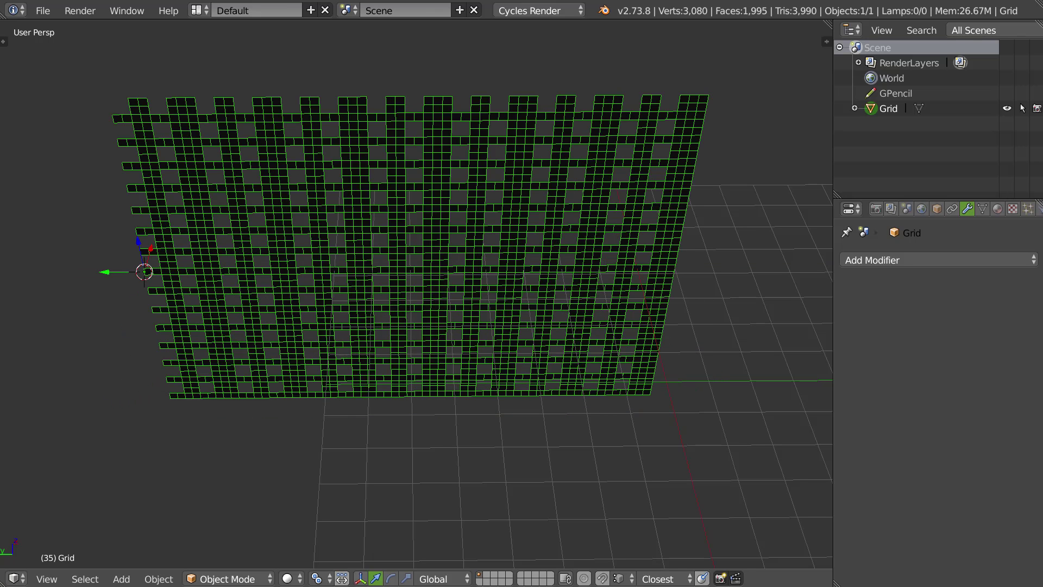
{"action": "key", "text": "ctrl+z"}
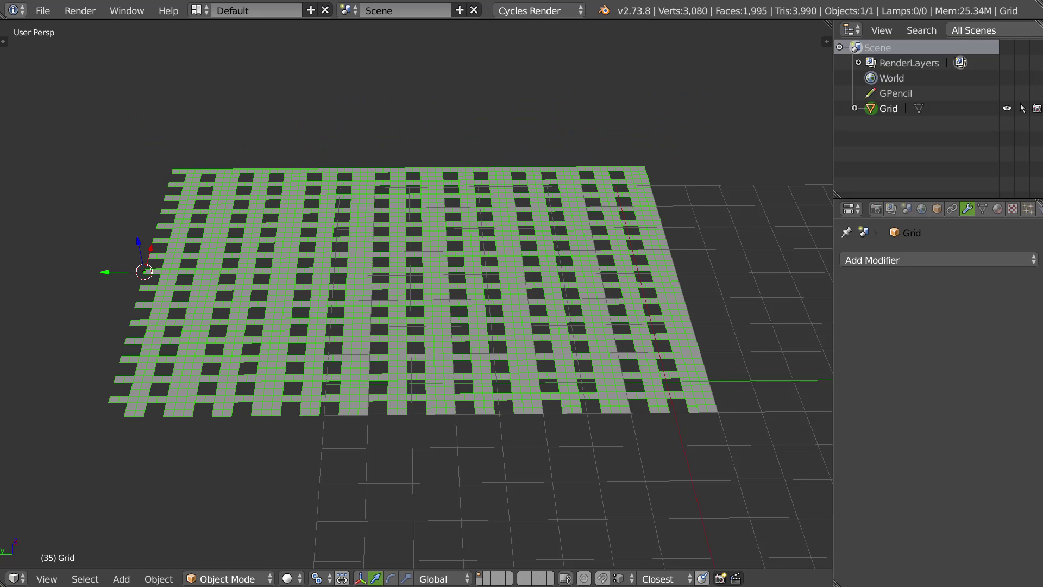
{"action": "left_click", "coordinate": [16, 10]}
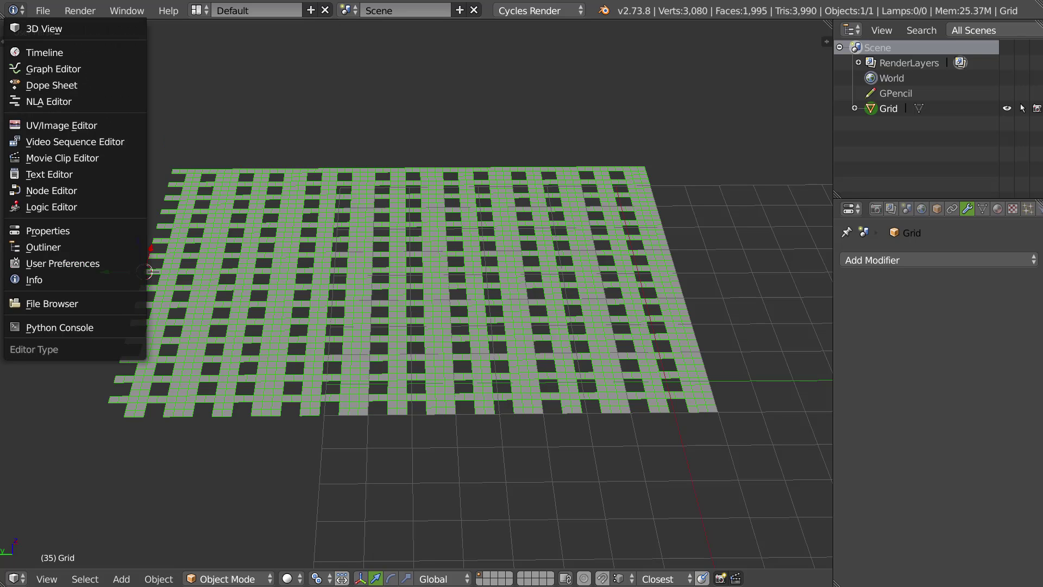
{"action": "key", "text": "r"}
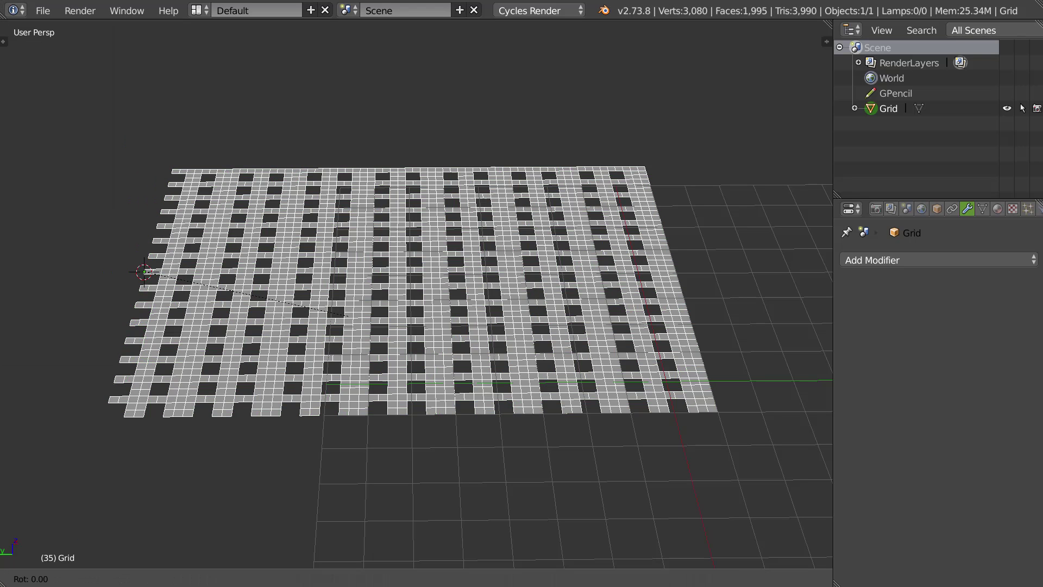
{"action": "type", "text": "x90"}
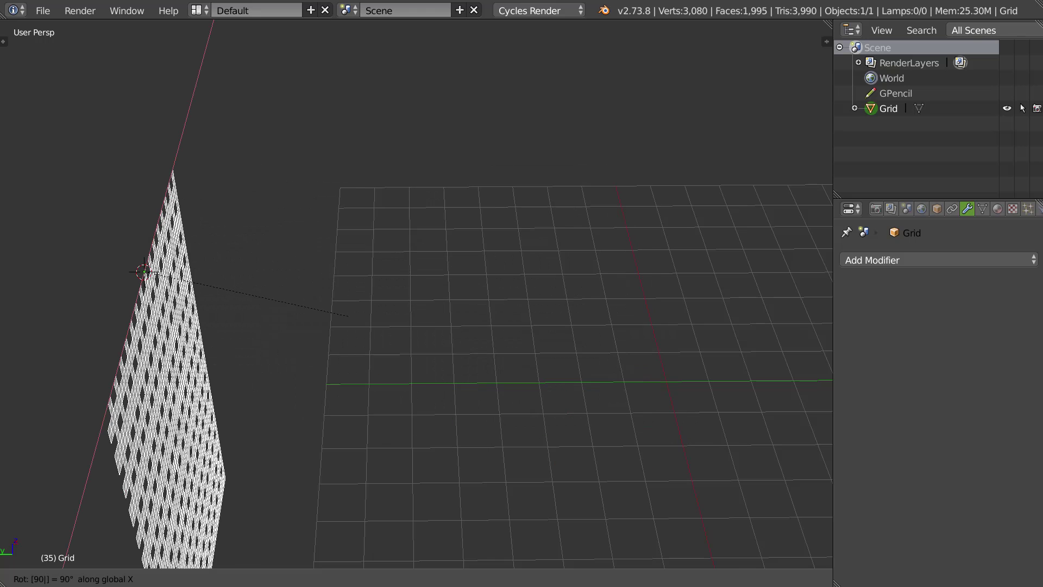
{"action": "key", "text": "Escape"}
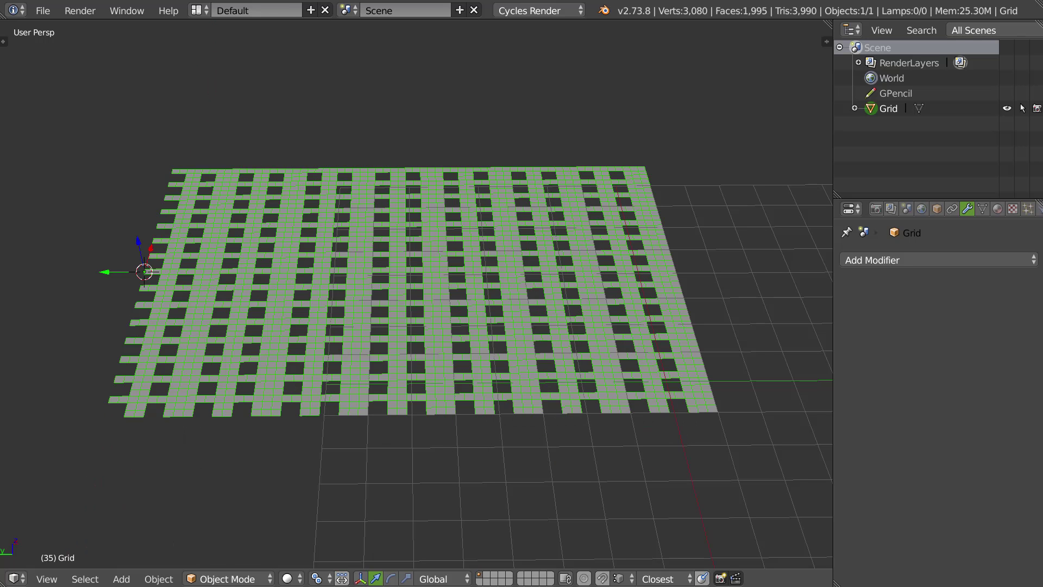
- Rotate the grid 90° about the global X axis so it stands upright above its origin
{"action": "type", "text": "rx90"}
{"action": "key", "text": "Return"}
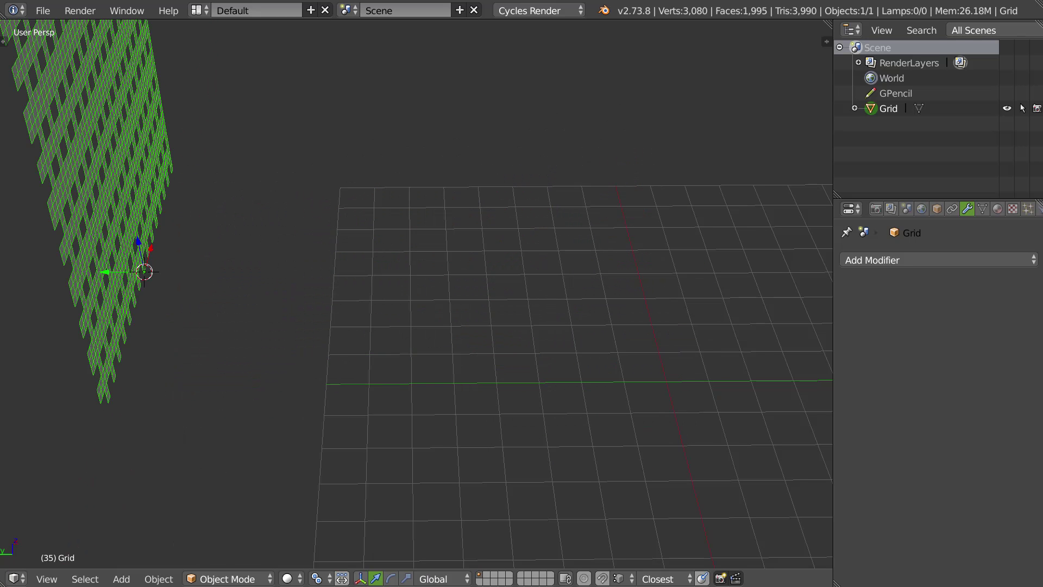
{"action": "middle_click_drag", "start_coordinate": [368, 311], "coordinate": [416, 350]}
{"action": "scroll", "coordinate": [416, 350], "scroll_direction": "up", "scroll_amount": 1}
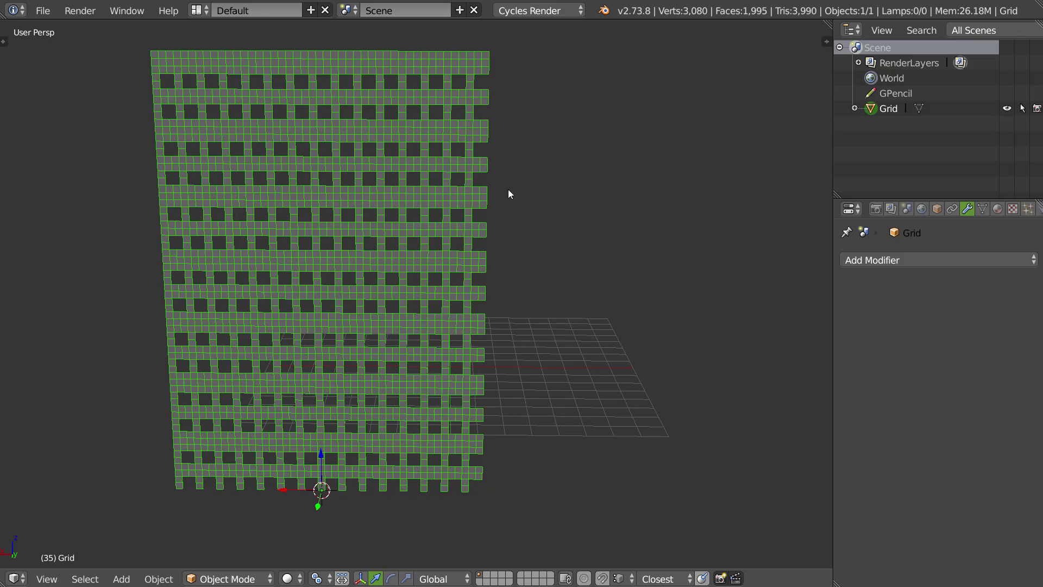
- Delete all the protruding face blocks along the notched vertical side of the upright wall to leave a straight edge
{"action": "middle_click_drag", "start_coordinate": [504, 114], "coordinate": [497, 123], "text": "shift"}
{"action": "key", "text": "Tab"}
{"action": "key", "text": "ctrl+Tab"}
{"action": "left_click", "coordinate": [512, 138]}
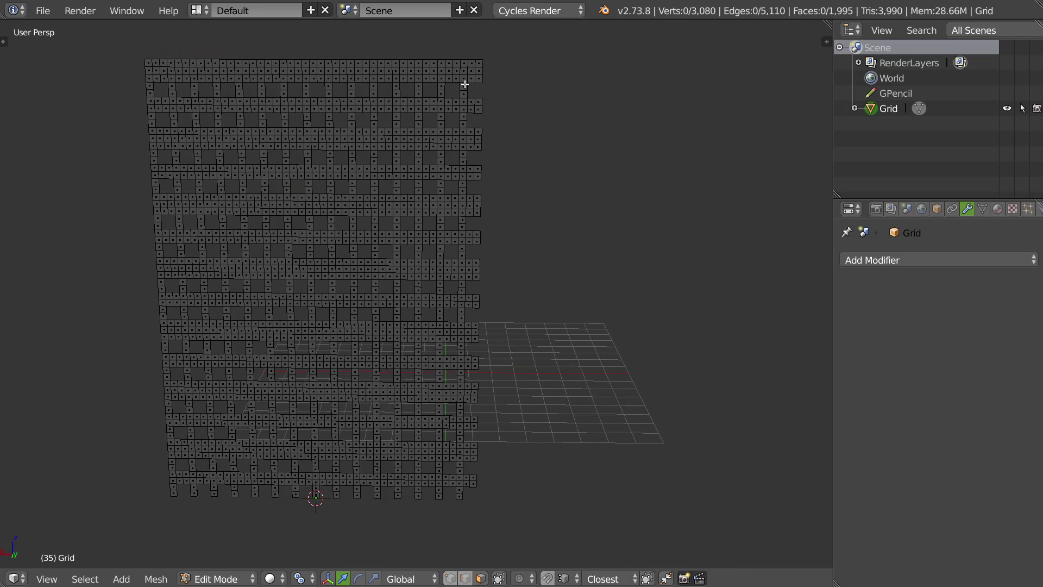
{"action": "key", "text": "v"}
{"action": "key", "text": "c"}
{"action": "mouse_move", "coordinate": [487, 63]}
{"action": "left_mouse_down"}
{"action": "mouse_move", "coordinate": [475, 75]}
{"action": "mouse_move", "coordinate": [484, 256]}
{"action": "mouse_move", "coordinate": [485, 207]}
{"action": "left_mouse_up"}
{"action": "key", "text": "Escape"}
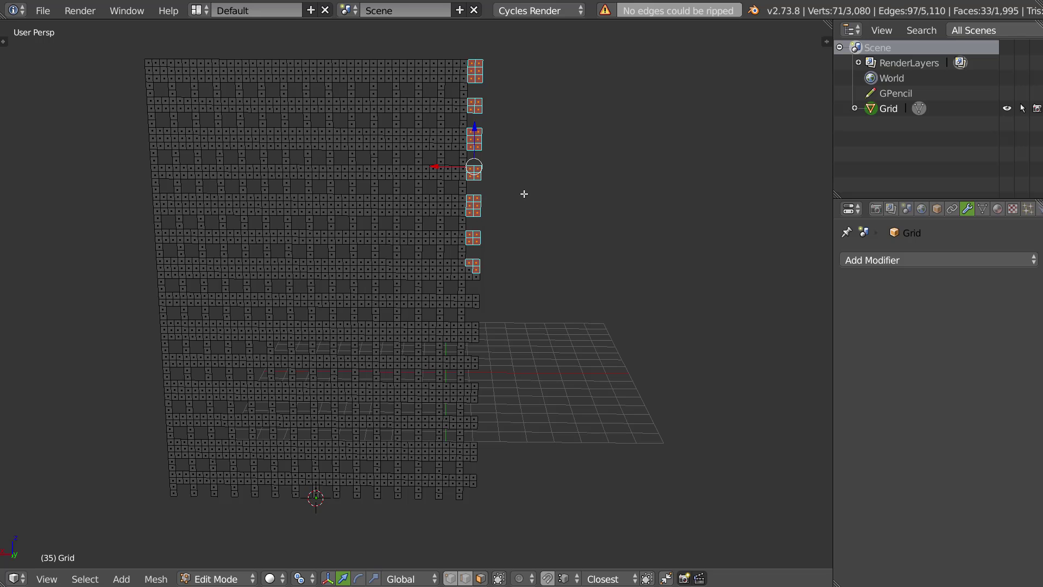
{"action": "key", "text": "KP_3"}
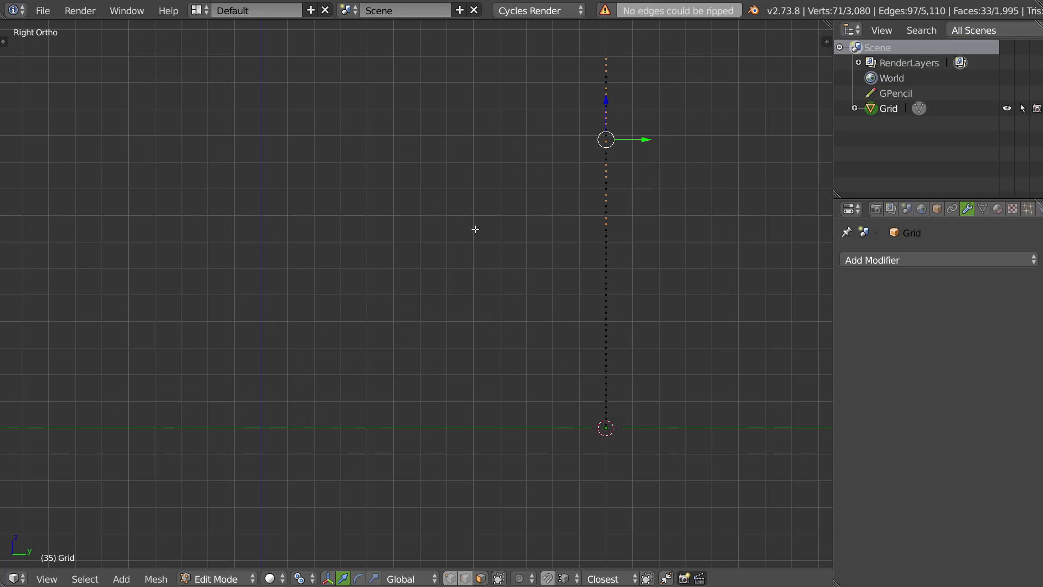
{"action": "key", "text": "KP_1"}
{"action": "key", "text": "b"}
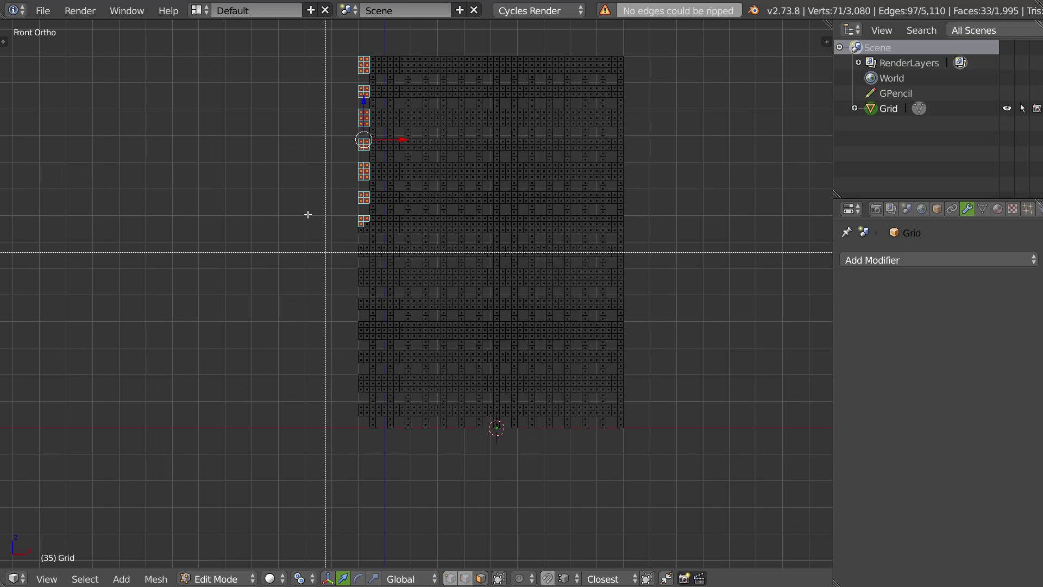
{"action": "left_click_drag", "start_coordinate": [303, 46], "coordinate": [369, 515]}
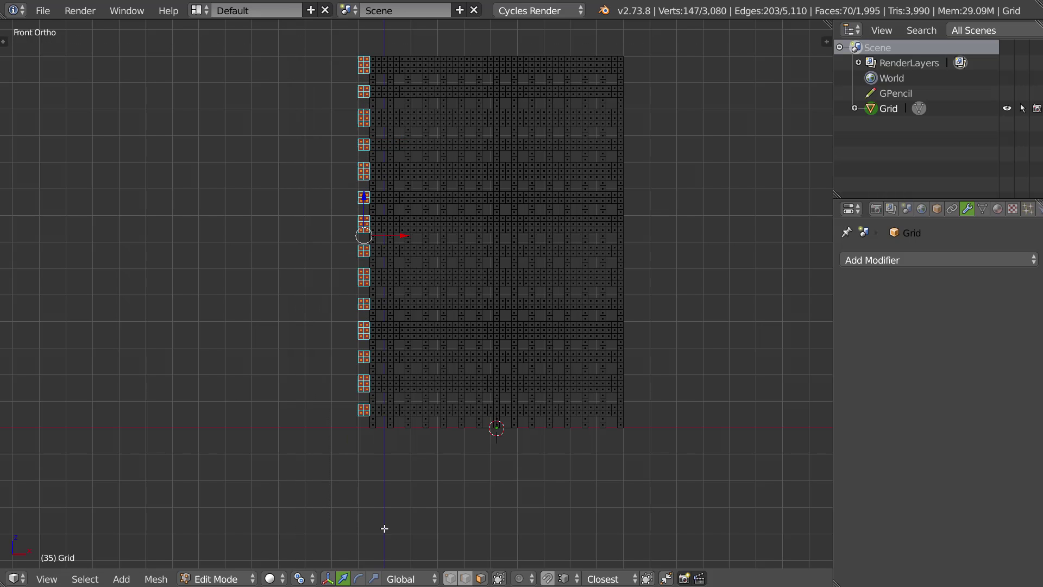
{"action": "key", "text": "x"}
{"action": "left_click", "coordinate": [433, 314]}
{"action": "middle_click_drag", "start_coordinate": [414, 321], "coordinate": [487, 328]}
{"action": "key", "text": "Tab"}
- Snap the 3D cursor to the wall's outer bottom corner vertex and move the object's origin there
{"action": "middle_click_drag", "start_coordinate": [404, 432], "coordinate": [448, 423]}
{"action": "scroll", "coordinate": [495, 393], "scroll_direction": "up", "scroll_amount": 1}
{"action": "middle_click_drag", "start_coordinate": [495, 394], "coordinate": [490, 399], "text": "shift"}
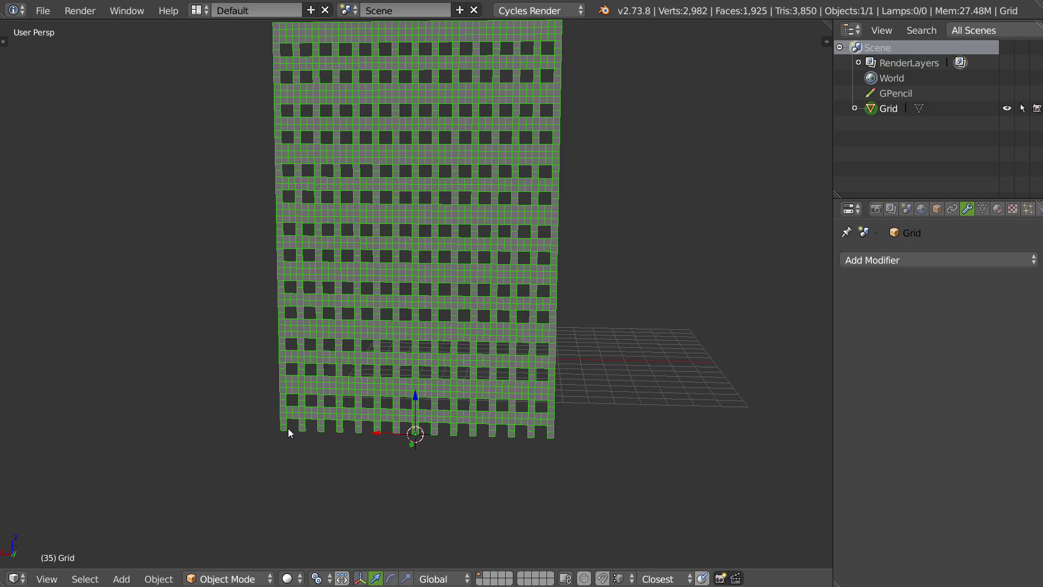
{"action": "key", "text": "Tab"}
{"action": "key", "text": "ctrl+Tab"}
{"action": "left_click", "coordinate": [273, 438]}
{"action": "right_click", "coordinate": [274, 441]}
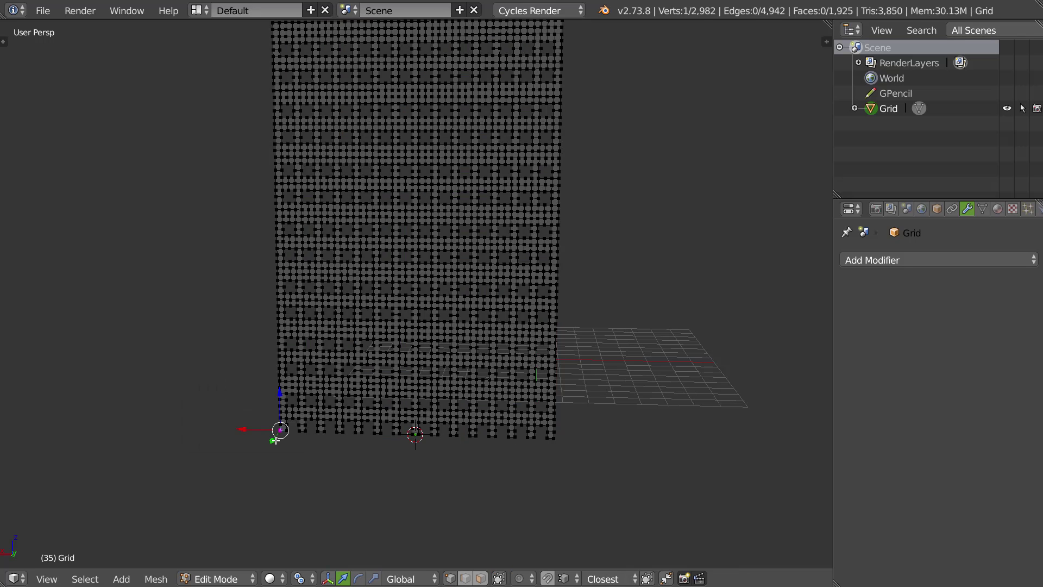
{"action": "key", "text": "shift+s"}
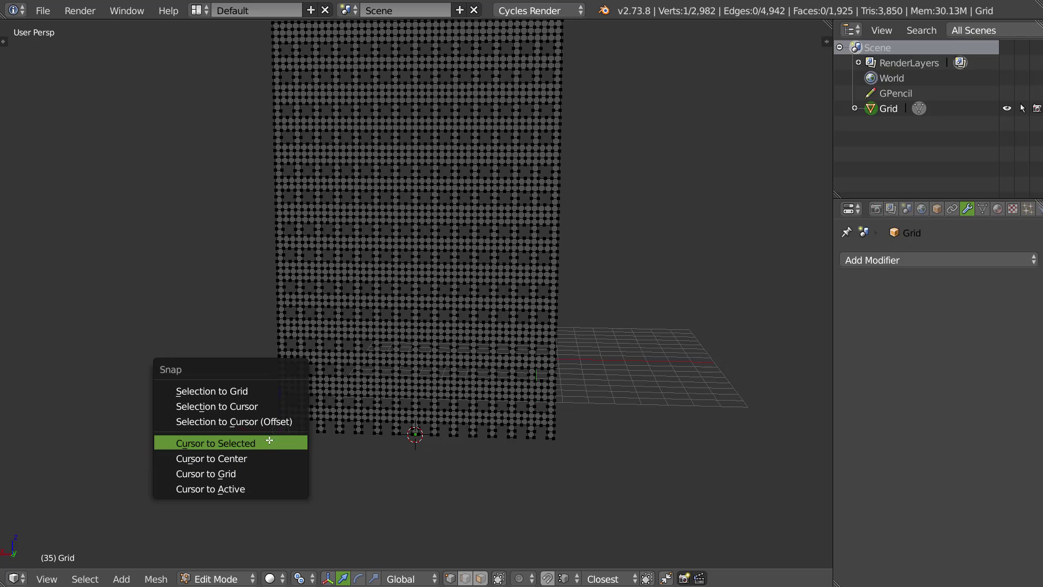
{"action": "left_click", "coordinate": [269, 440]}
{"action": "key", "text": "Tab"}
{"action": "key", "text": "shift+ctrl+alt+c"}
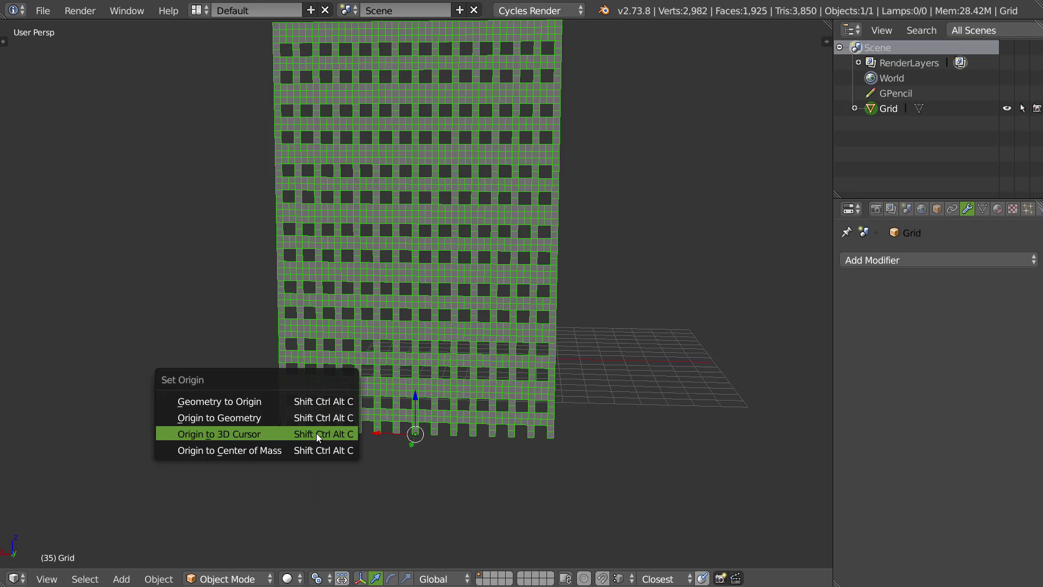
{"action": "left_click", "coordinate": [303, 432]}
- Duplicate the wall along the X axis and align the copy's edge with the original's opposite vertical edge
{"action": "middle_click_drag", "start_coordinate": [398, 390], "coordinate": [462, 288]}
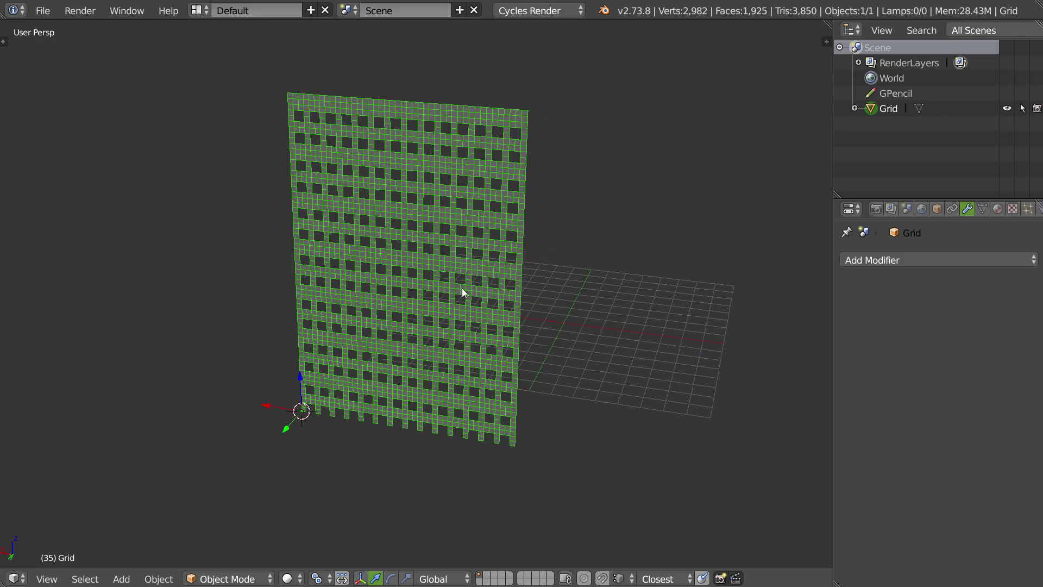
{"action": "key", "text": "shift+d"}
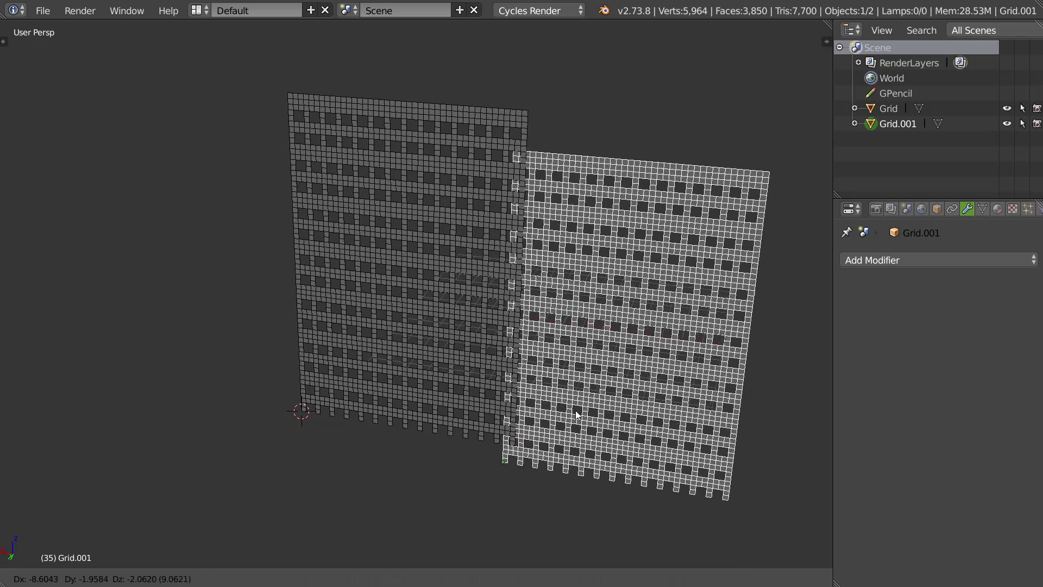
{"action": "key", "text": "x"}
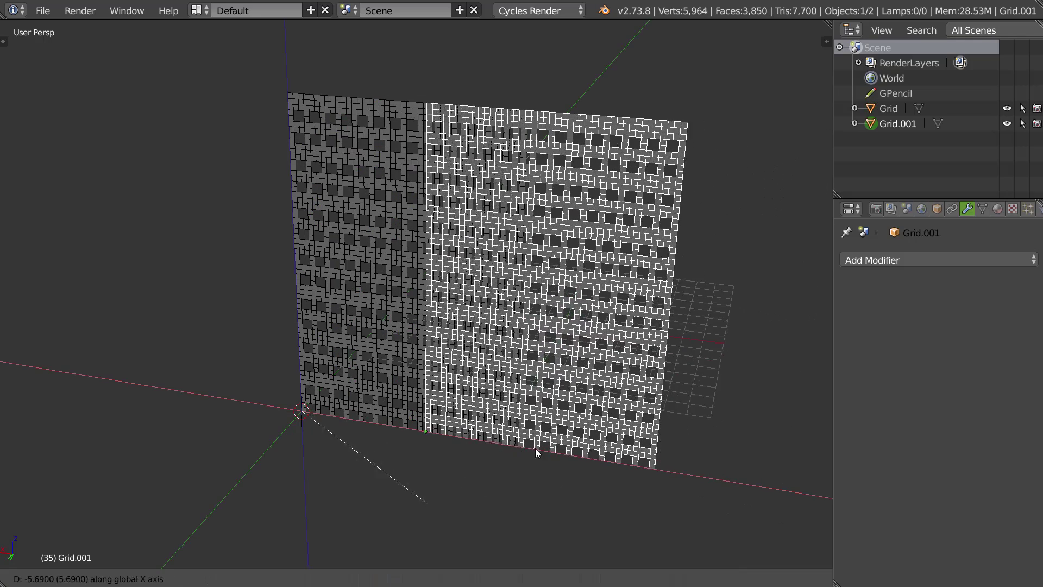
{"action": "left_click", "coordinate": [609, 454]}
{"action": "key", "text": "g"}
{"action": "key", "text": "x"}
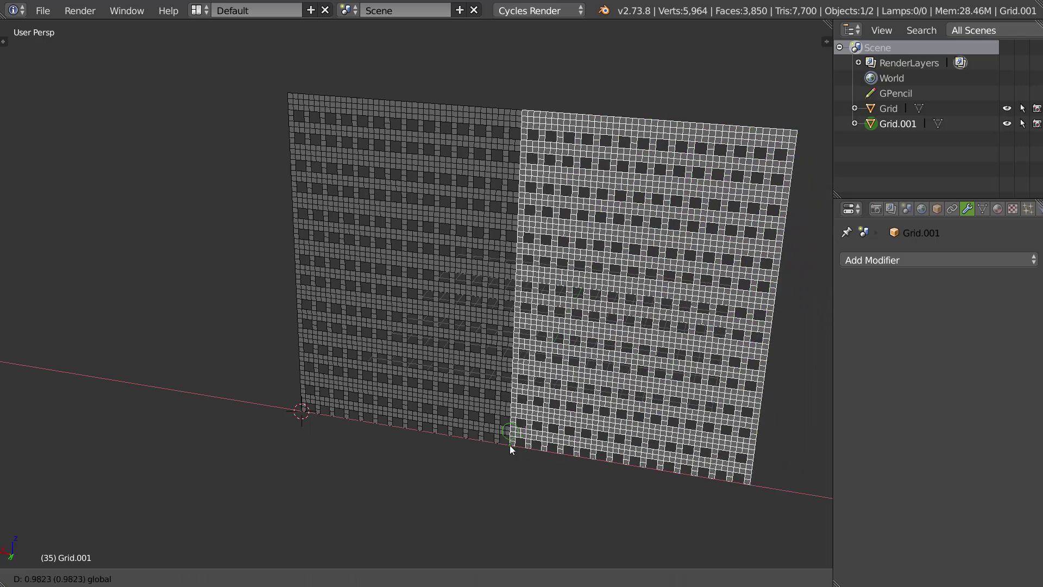
{"action": "left_click", "coordinate": [515, 439]}
- Rotate the duplicated wall 90° about the Z axis so it forms a corner with the original
{"action": "middle_click_drag", "start_coordinate": [579, 374], "coordinate": [503, 373]}
{"action": "type", "text": "rz-90"}
{"action": "key", "text": "Escape"}
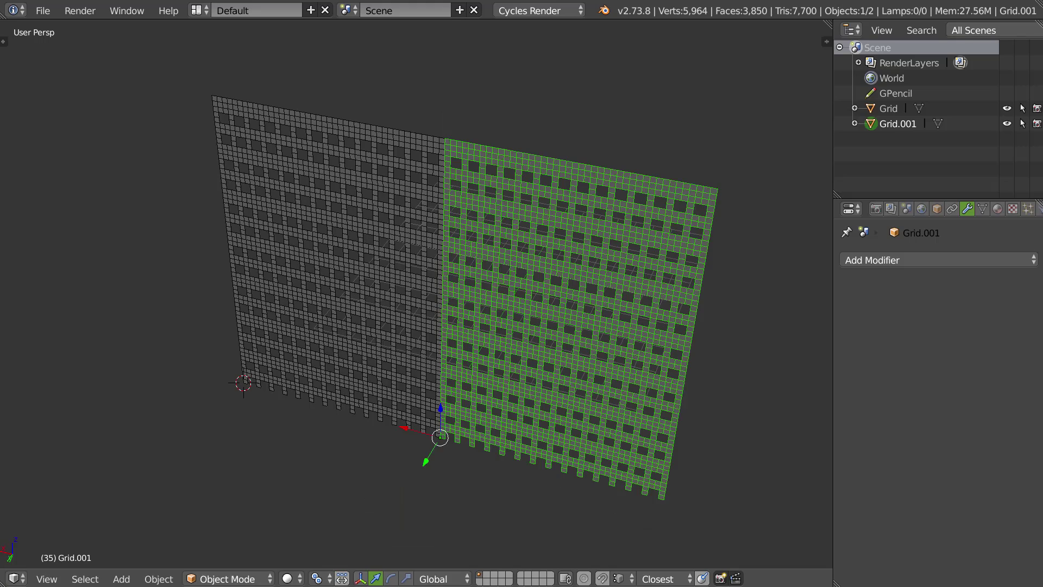
{"action": "type", "text": "rz90"}
{"action": "key", "text": "Return"}
- Duplicate the rotated wall in place, and duplicate it once more along the Y axis away from the corner
{"action": "middle_click_drag", "start_coordinate": [554, 333], "coordinate": [439, 420]}
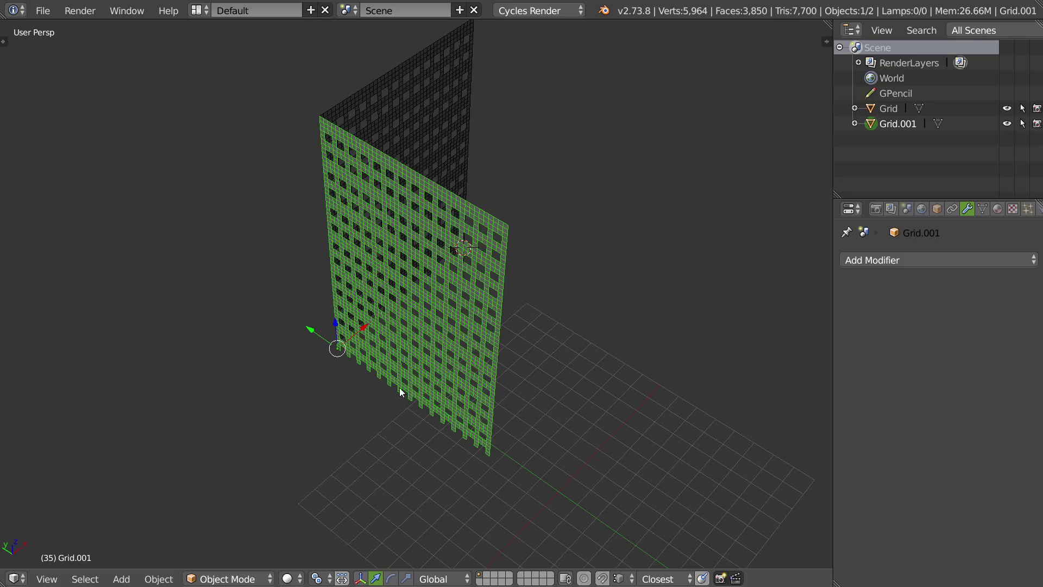
{"action": "key", "text": "shift+d"}
{"action": "right_click", "coordinate": [399, 371]}
{"action": "key", "text": "shift+d"}
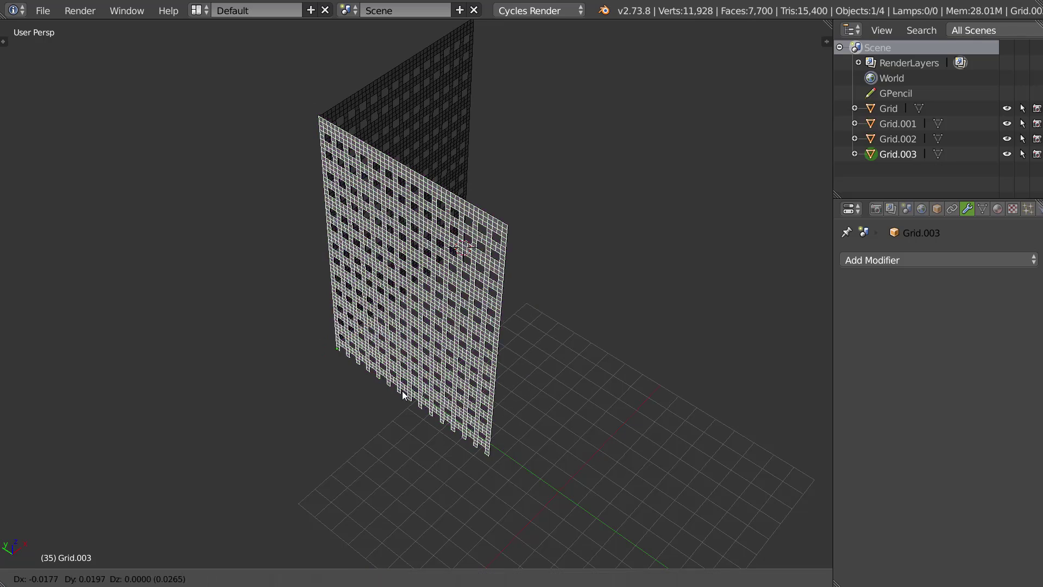
{"action": "key", "text": "y"}
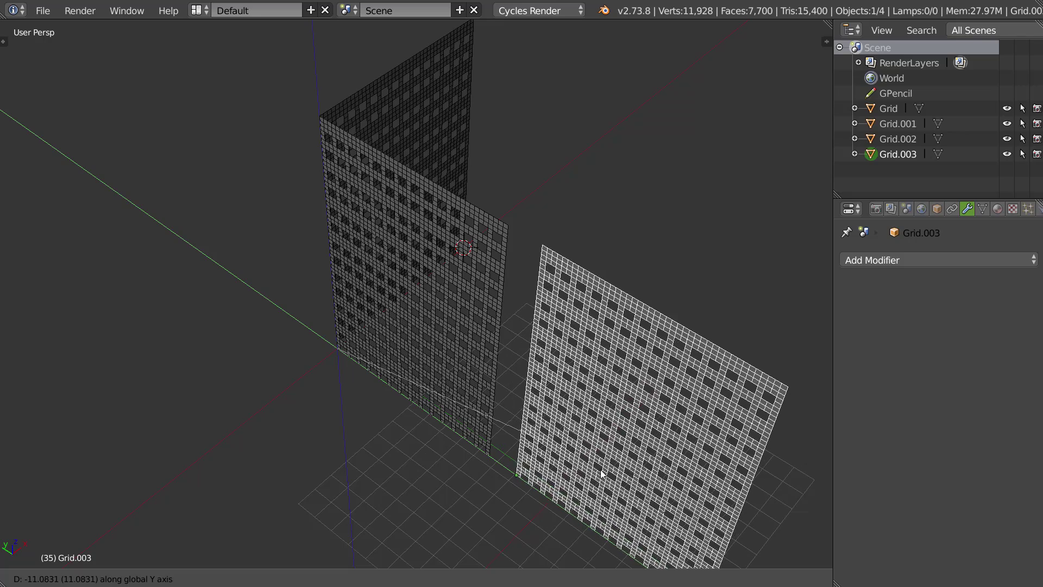
{"action": "left_click", "coordinate": [479, 453]}
- Move the new copy along the Y axis and snap its edge to the far vertical edge of the rotated wall
{"action": "key", "text": "g"}
{"action": "key", "text": "y"}
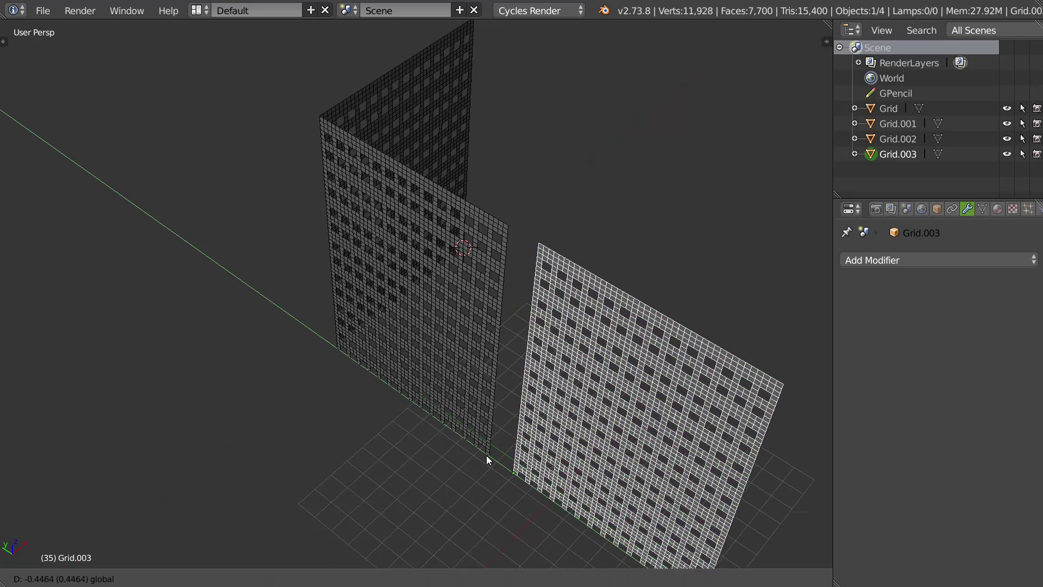
{"action": "right_click", "coordinate": [491, 451]}
{"action": "key", "text": "g"}
{"action": "key", "text": "y"}
{"action": "right_click", "coordinate": [482, 454]}
{"action": "middle_click_drag", "start_coordinate": [481, 454], "coordinate": [476, 378]}
{"action": "key", "text": "g"}
{"action": "key", "text": "y"}
{"action": "left_click", "coordinate": [470, 420], "text": "ctrl"}
- Rotate the new wall copy 90° about the Z axis to form another corner of the building
{"action": "middle_click_drag", "start_coordinate": [587, 277], "coordinate": [558, 339]}
{"action": "scroll", "coordinate": [544, 342], "scroll_direction": "down", "scroll_amount": 2}
{"action": "middle_click_drag", "start_coordinate": [464, 329], "coordinate": [438, 436], "text": "shift"}
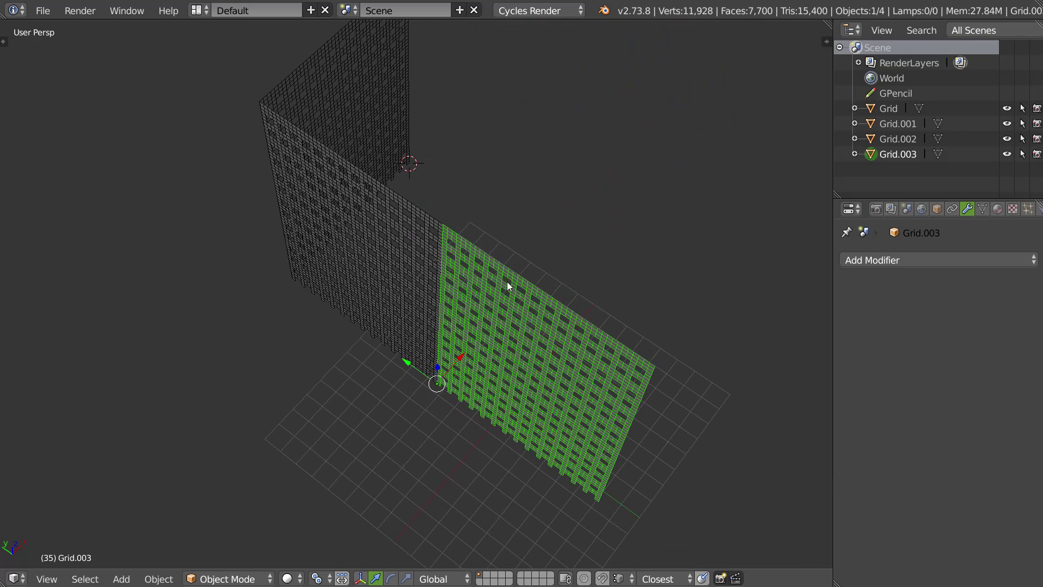
{"action": "type", "text": "rz90"}
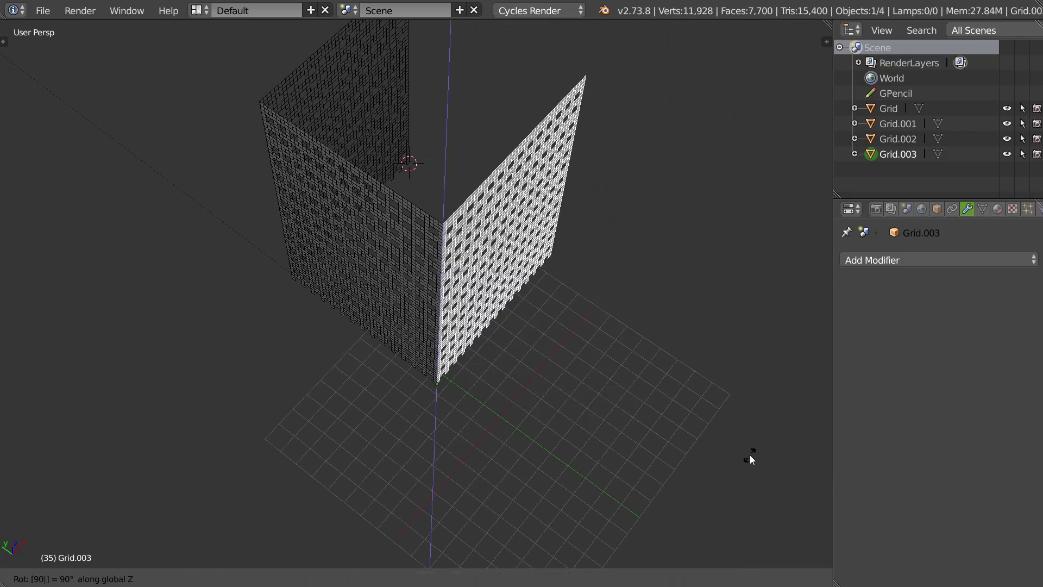
{"action": "key", "text": "Return"}
{"action": "middle_click_drag", "start_coordinate": [410, 384], "coordinate": [538, 141]}
- Select the topmost horizontal edge loop of the new wall's mesh and delete its vertices
{"action": "key", "text": "Tab"}
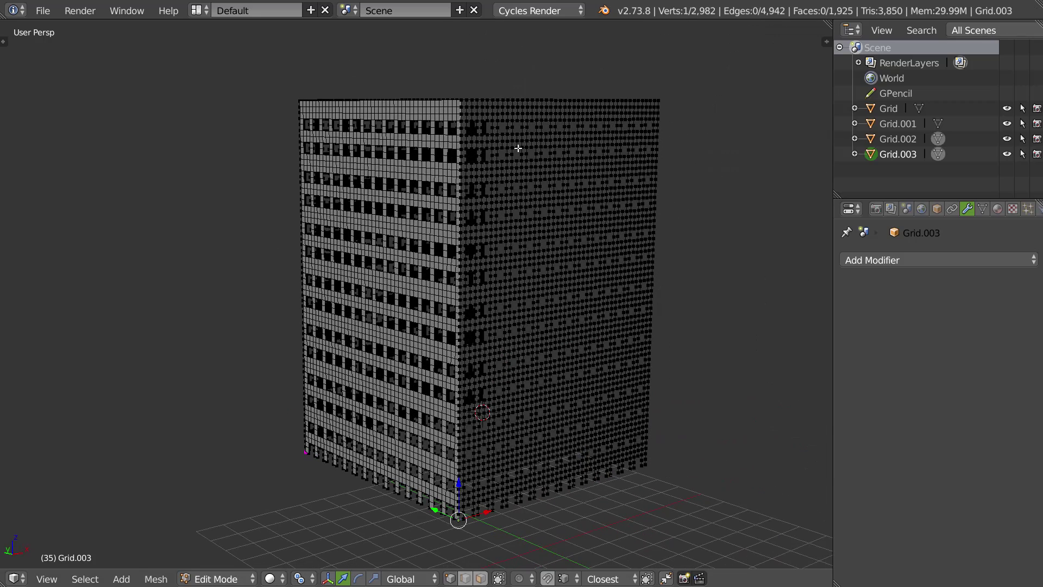
{"action": "right_click", "coordinate": [503, 95], "text": "alt"}
{"action": "middle_click_drag", "start_coordinate": [603, 111], "coordinate": [543, 78]}
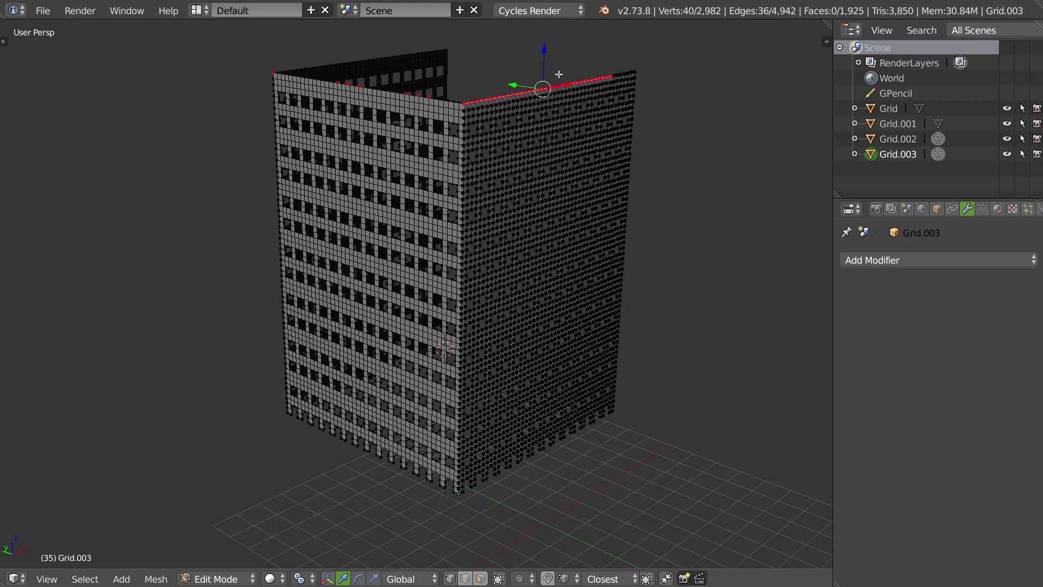
{"action": "middle_click_drag", "start_coordinate": [524, 143], "coordinate": [504, 172]}
{"action": "scroll", "coordinate": [503, 133], "scroll_direction": "up", "scroll_amount": 2}
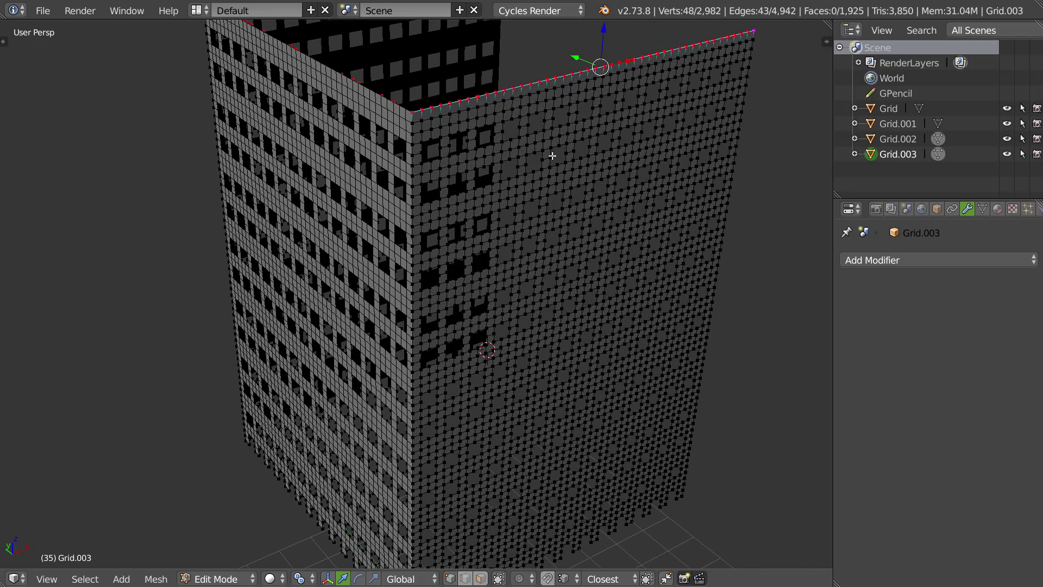
{"action": "key", "text": "x"}
{"action": "left_click", "coordinate": [493, 123]}
{"action": "middle_click_drag", "start_coordinate": [462, 142], "coordinate": [497, 139]}
- Delete the overlapping rotated wall and the original wall, keeping only the last two copies
{"action": "key", "text": "Tab"}
{"action": "right_click", "coordinate": [497, 140]}
{"action": "right_click", "coordinate": [481, 132]}
{"action": "right_click", "coordinate": [470, 145]}
{"action": "right_click", "coordinate": [461, 129]}
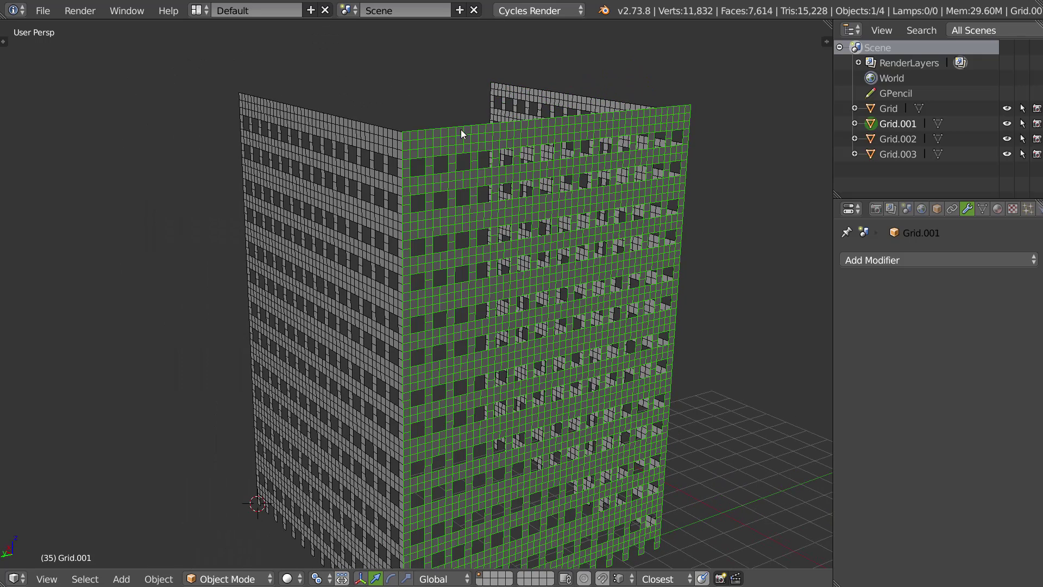
{"action": "key", "text": "x"}
{"action": "left_click", "coordinate": [415, 131]}
{"action": "right_click", "coordinate": [384, 129]}
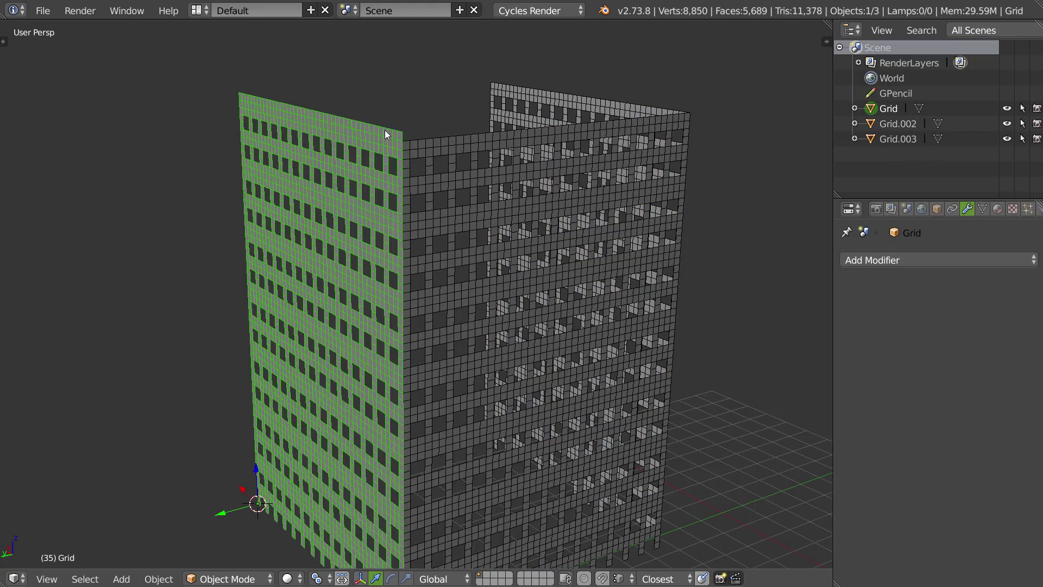
{"action": "key", "text": "x"}
{"action": "left_click", "coordinate": [381, 133]}
- Examine the mesh and top edges of the two remaining wall copies in Edit Mode
{"action": "right_click", "coordinate": [456, 142]}
{"action": "mouse_move", "coordinate": [519, 168]}
{"action": "middle_mouse_down"}
{"action": "mouse_move", "coordinate": [459, 165]}
{"action": "mouse_move", "coordinate": [518, 174]}
{"action": "middle_mouse_up"}
{"action": "key", "text": "Tab"}
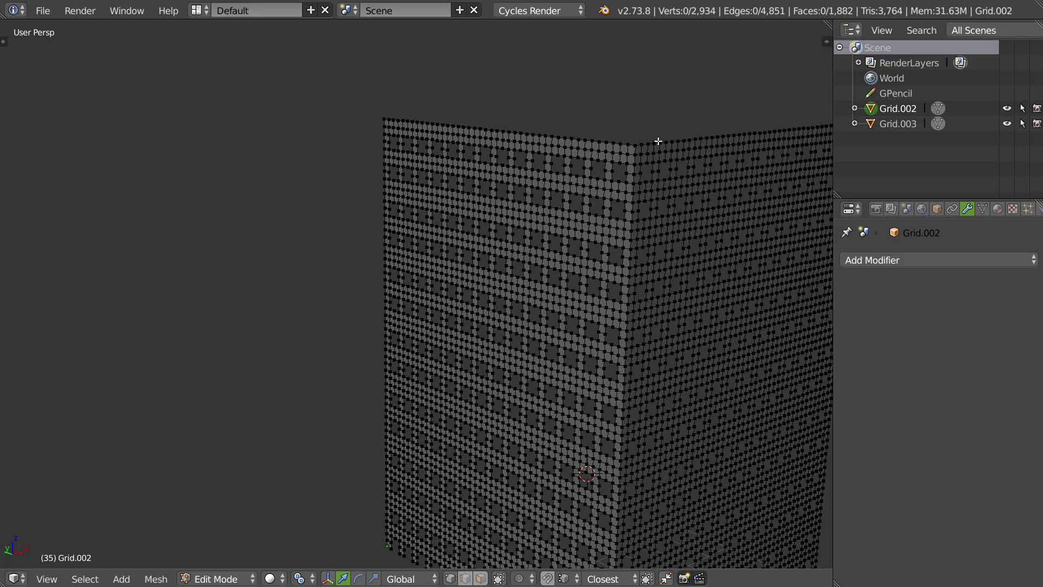
{"action": "middle_click_drag", "start_coordinate": [707, 145], "coordinate": [533, 168]}
{"action": "key", "text": "Tab"}
{"action": "key", "text": "Tab"}
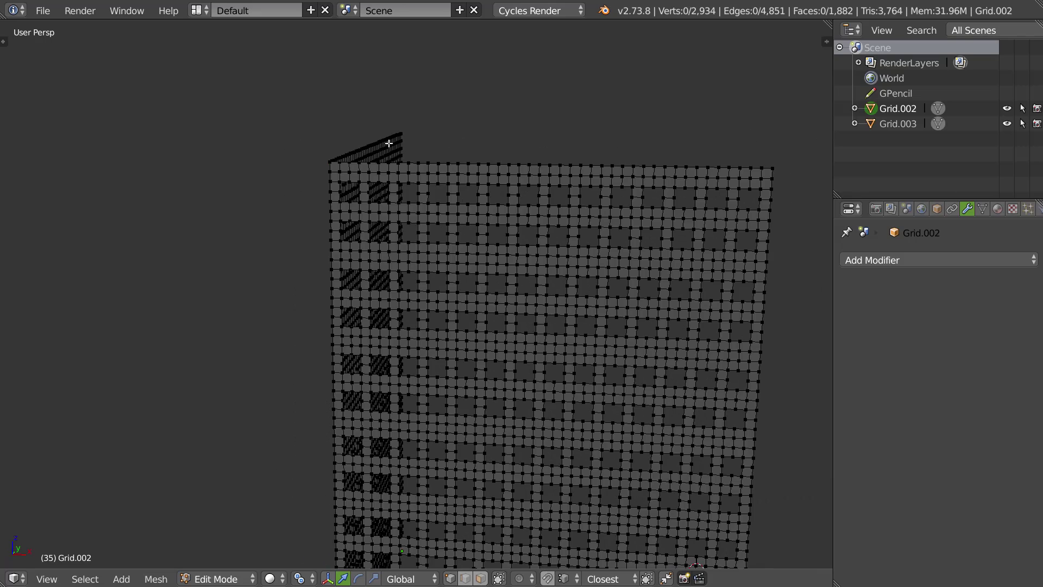
{"action": "right_click", "coordinate": [347, 142], "text": "alt"}
{"action": "middle_click_drag", "start_coordinate": [323, 158], "coordinate": [536, 232]}
{"action": "key", "text": "Tab"}
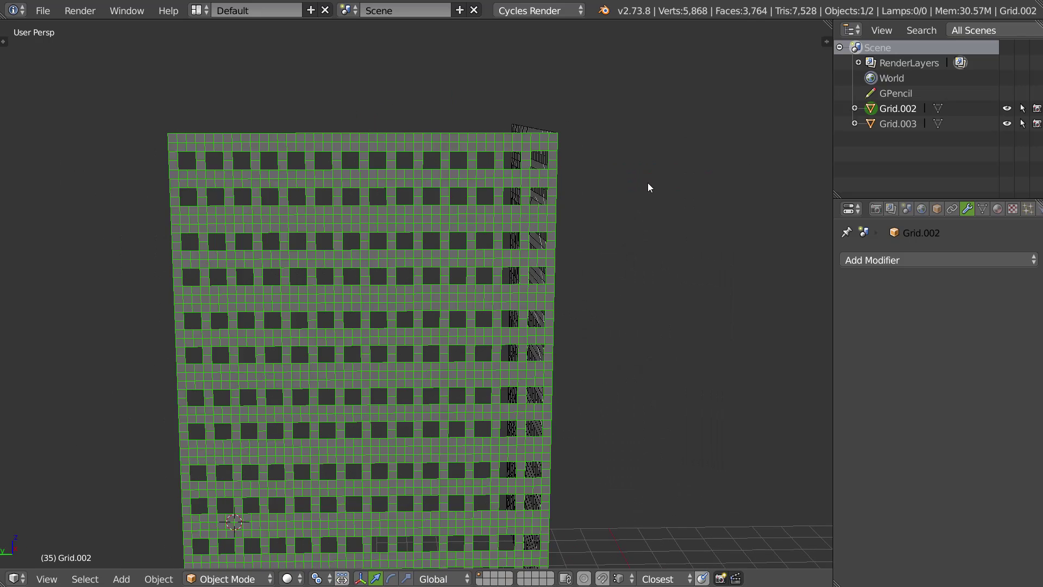
{"action": "scroll", "coordinate": [607, 185], "scroll_direction": "down", "scroll_amount": 4}
{"action": "left_click", "coordinate": [881, 261]}
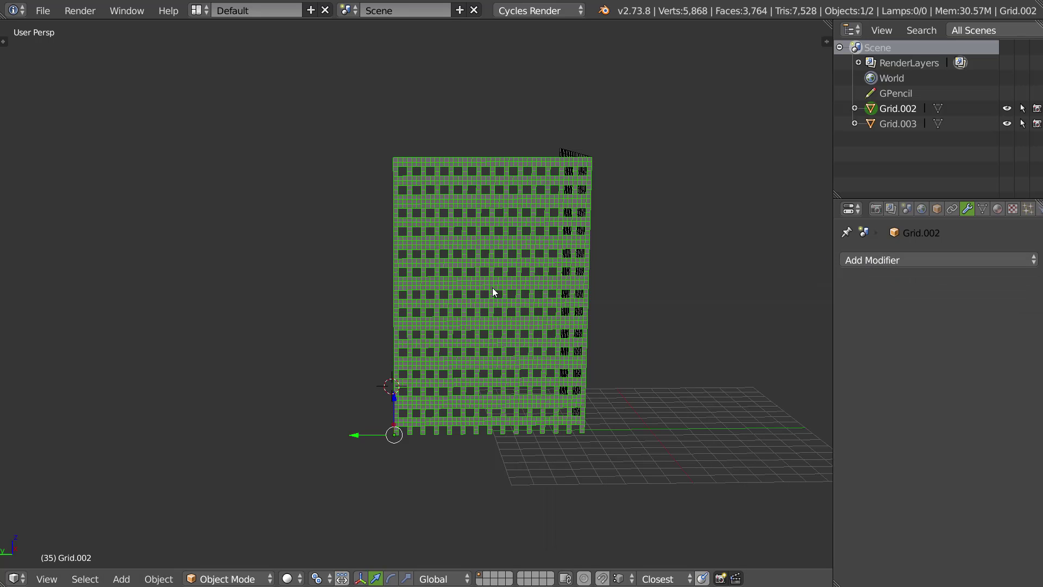
- Delete both remaining walls to empty the scene and reset the 3D cursor to the world origin
{"action": "middle_click_drag", "start_coordinate": [536, 298], "coordinate": [473, 296]}
{"action": "key", "text": "x"}
{"action": "left_click", "coordinate": [514, 296]}
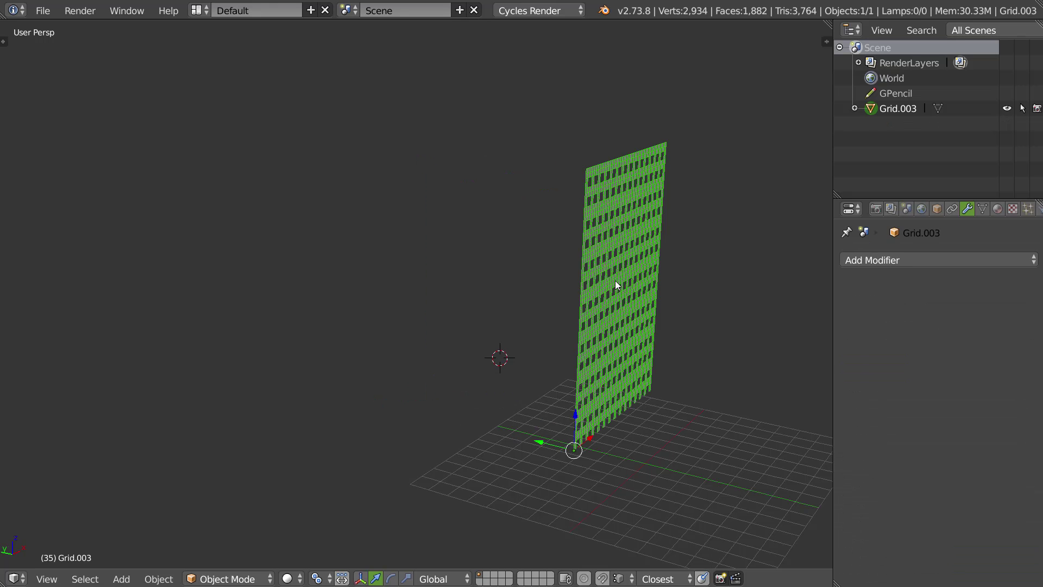
{"action": "right_click", "coordinate": [615, 281]}
{"action": "key", "text": "x"}
{"action": "left_click", "coordinate": [605, 284]}
{"action": "middle_click_drag", "start_coordinate": [605, 334], "coordinate": [501, 281], "text": "shift"}
{"action": "key", "text": "shift+c"}
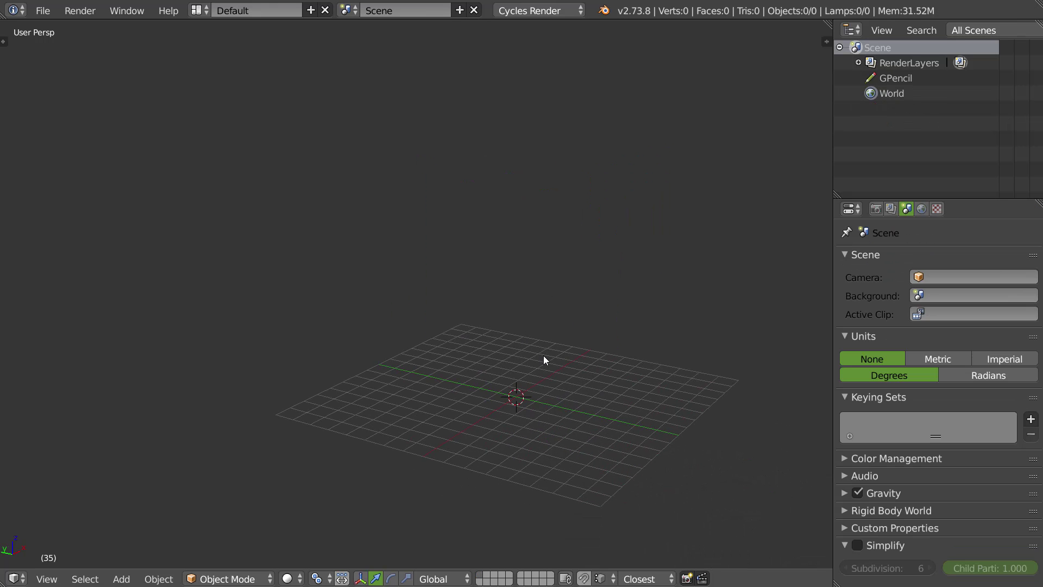
- Add a cube at the origin and scale it on X and Y only into a wide, flat slab
{"action": "key", "text": "shift+a"}
{"action": "mouse_move", "coordinate": [527, 324]}
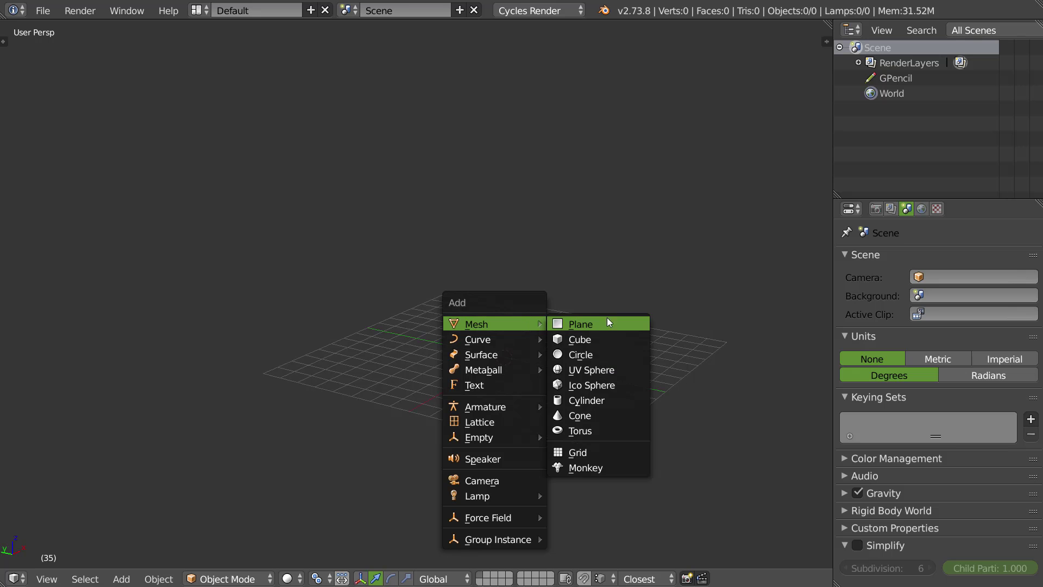
{"action": "left_click", "coordinate": [591, 340]}
{"action": "middle_click_drag", "start_coordinate": [590, 339], "coordinate": [511, 342]}
{"action": "key", "text": "s"}
{"action": "key", "text": "shift+z"}
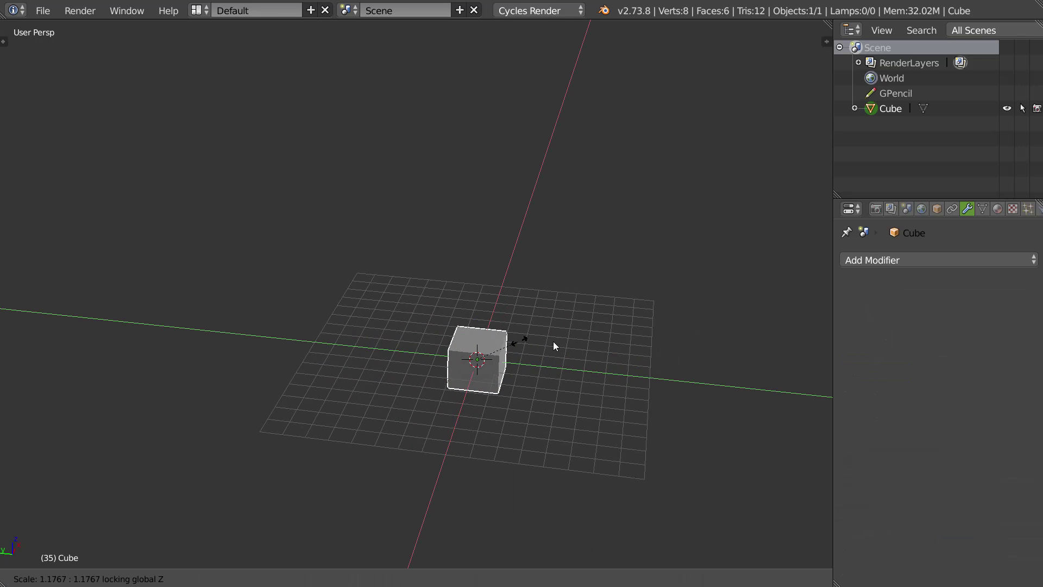
{"action": "left_click", "coordinate": [673, 338]}
{"action": "middle_click_drag", "start_coordinate": [579, 347], "coordinate": [492, 348]}
- Add one centred horizontal loop cut around the slab's sides
{"action": "key", "text": "Tab"}
{"action": "key", "text": "ctrl+r"}
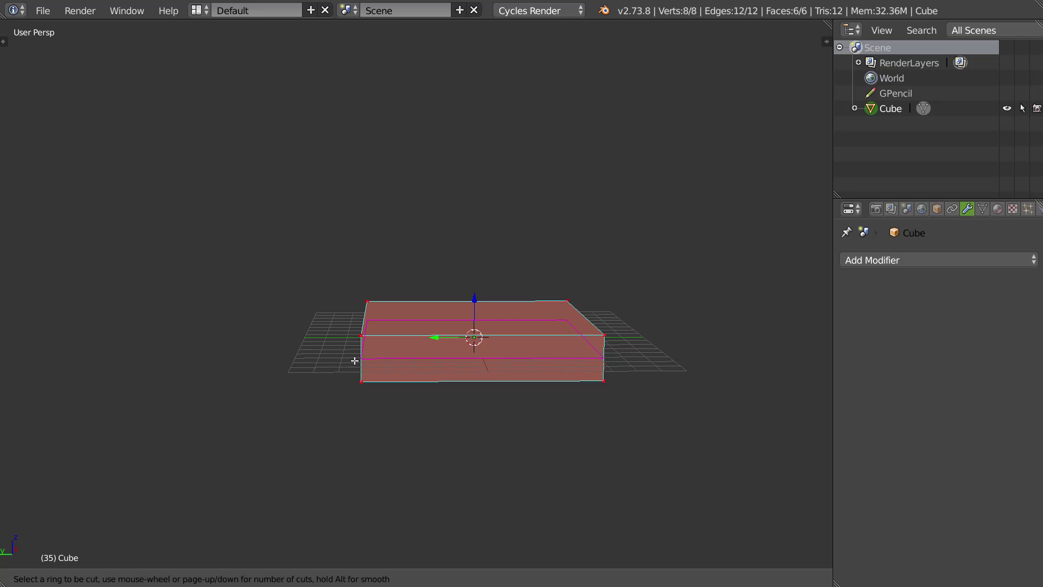
{"action": "left_click", "coordinate": [356, 361]}
{"action": "right_click", "coordinate": [379, 362]}
- Select the lower ring of side faces and inset it with thickness 0 and an outward depth of about 0.027
{"action": "key", "text": "ctrl+Tab"}
{"action": "left_click", "coordinate": [370, 395]}
{"action": "right_click", "coordinate": [361, 373], "text": "alt"}
{"action": "middle_click_drag", "start_coordinate": [360, 372], "coordinate": [450, 349]}
{"action": "key", "text": "i"}
{"action": "key", "text": "ctrl"}
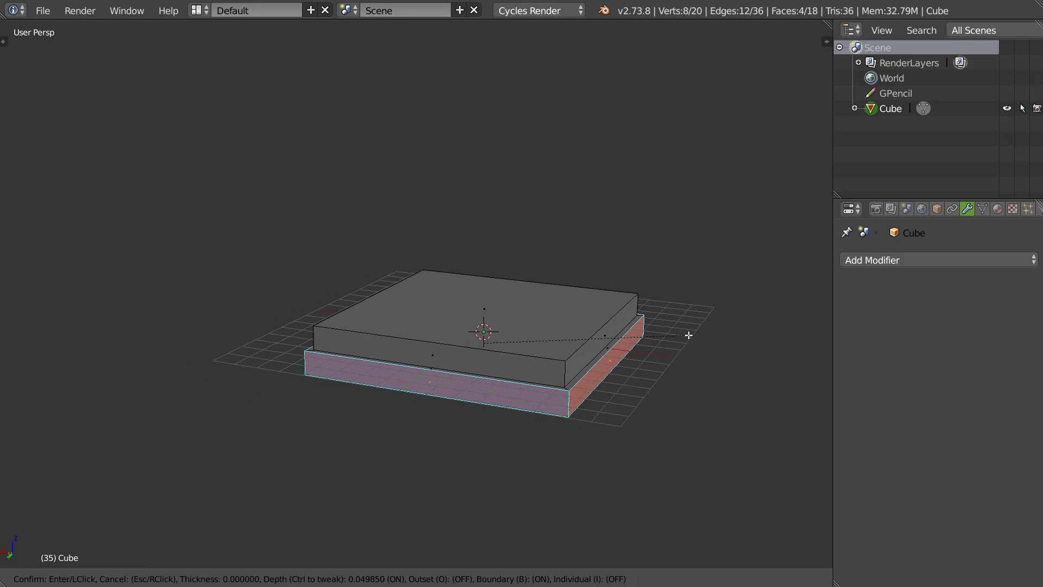
{"action": "left_click", "coordinate": [689, 335]}
{"action": "middle_click_drag", "start_coordinate": [504, 373], "coordinate": [489, 382]}
{"action": "scroll", "coordinate": [568, 365], "scroll_direction": "up", "scroll_amount": 1}
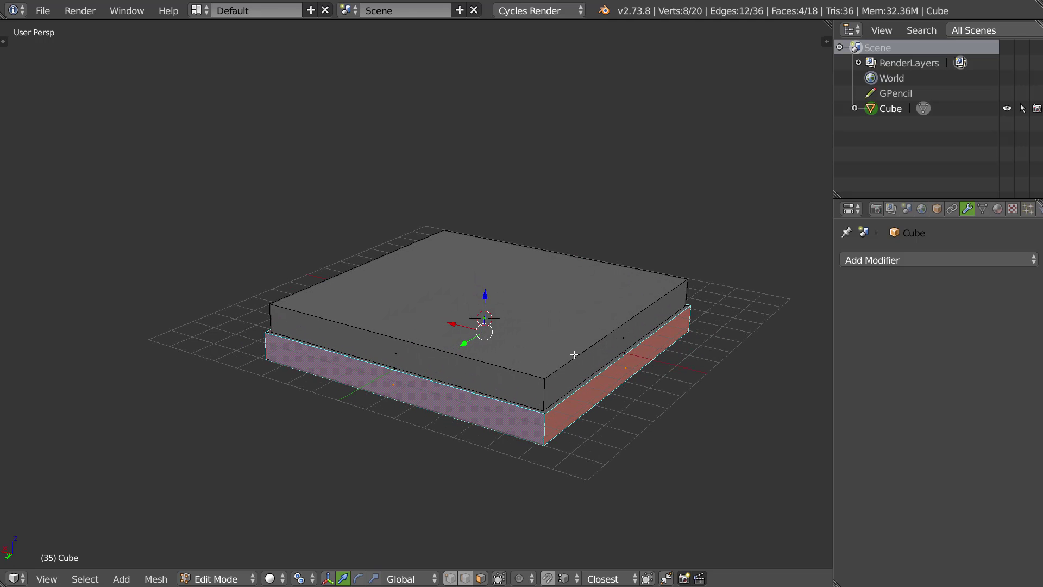
- Show the mesh tools and try Shrink/Fatten on the selected lower ring of side faces
{"action": "key", "text": "t"}
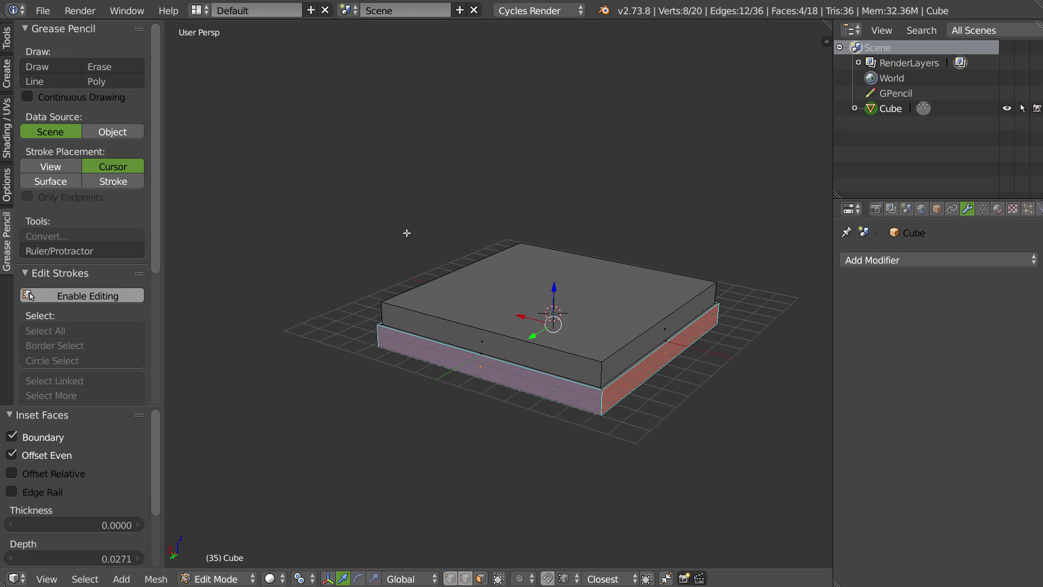
{"action": "left_click", "coordinate": [7, 39]}
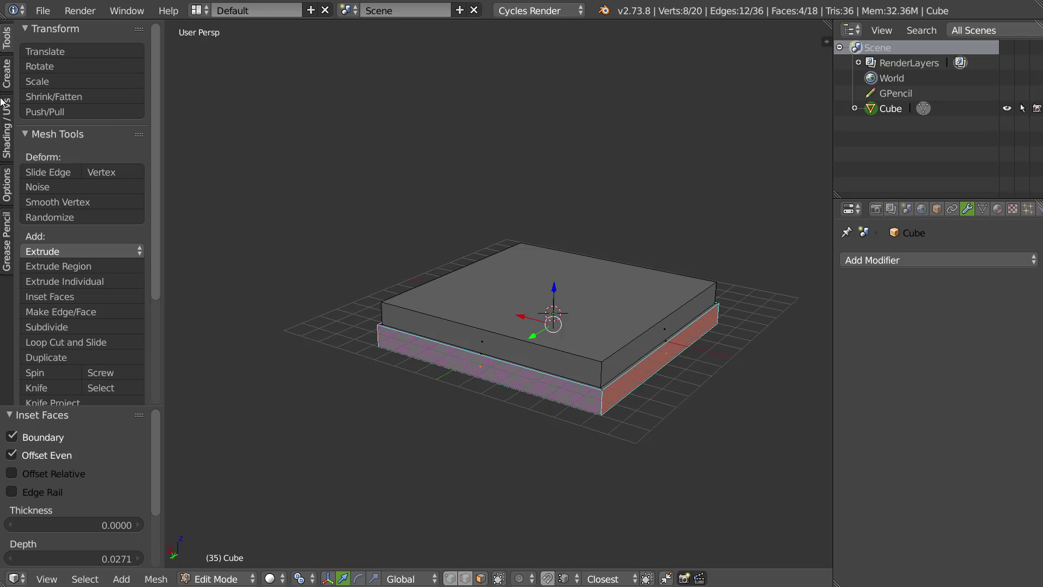
{"action": "left_click", "coordinate": [74, 95]}
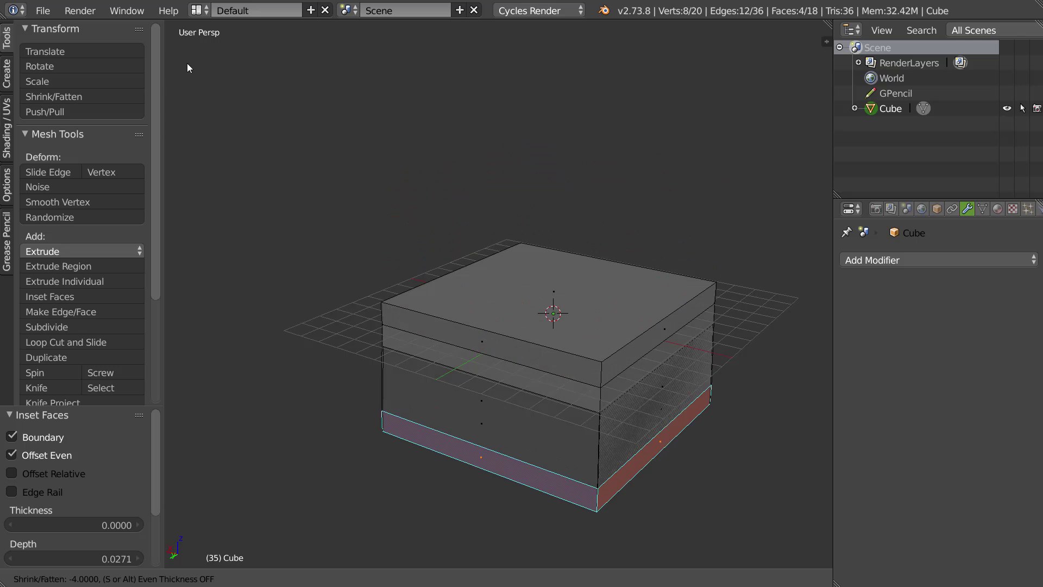
{"action": "right_click", "coordinate": [188, 103]}
{"action": "scroll", "coordinate": [609, 323], "scroll_direction": "up", "scroll_amount": 5}
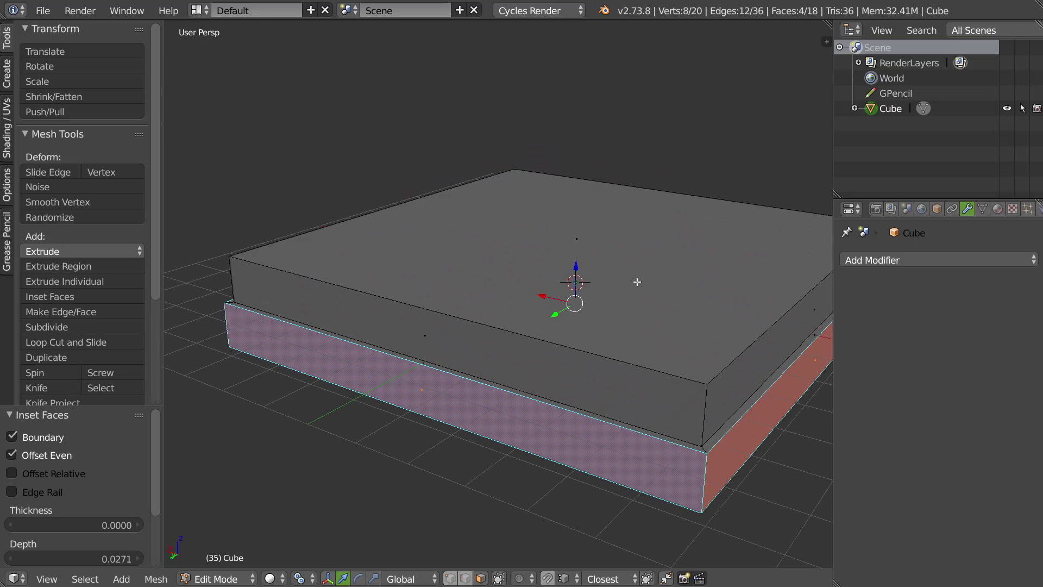
{"action": "middle_click_drag", "start_coordinate": [609, 323], "coordinate": [610, 321]}
{"action": "middle_click_drag", "start_coordinate": [696, 391], "coordinate": [707, 390]}
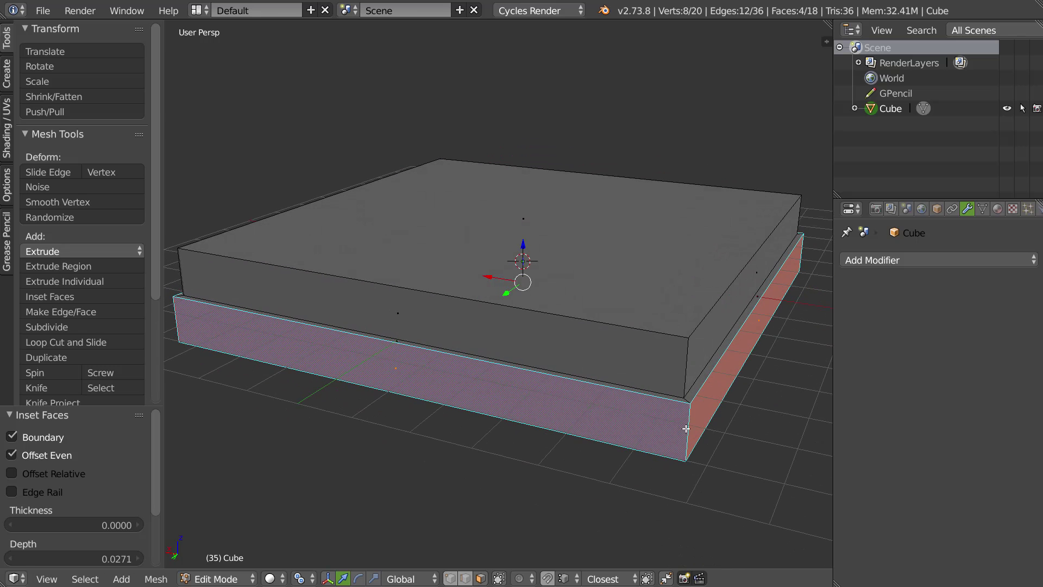
- Set the pivot point to Median Point and push the lower ring of faces outward about 0.076 with Shrink/Fatten
{"action": "left_click", "coordinate": [282, 579]}
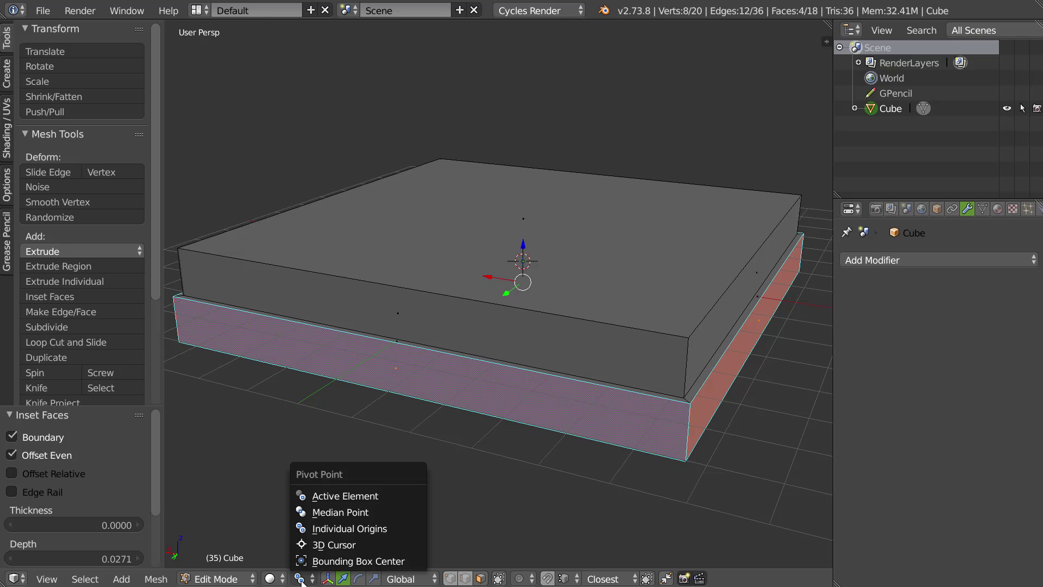
{"action": "left_click", "coordinate": [325, 512]}
{"action": "middle_click_drag", "start_coordinate": [513, 400], "coordinate": [566, 361]}
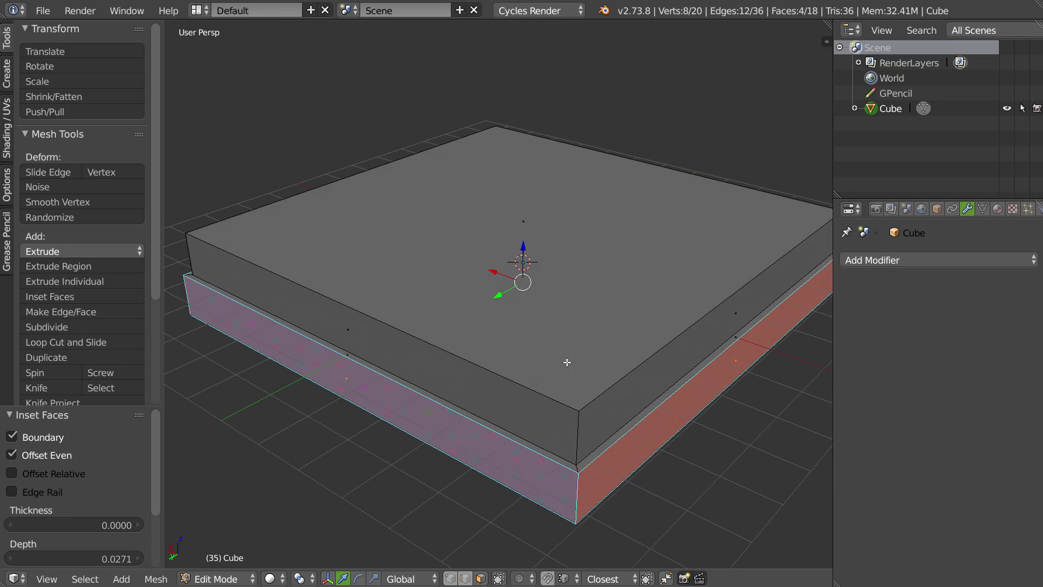
{"action": "left_click", "coordinate": [99, 96]}
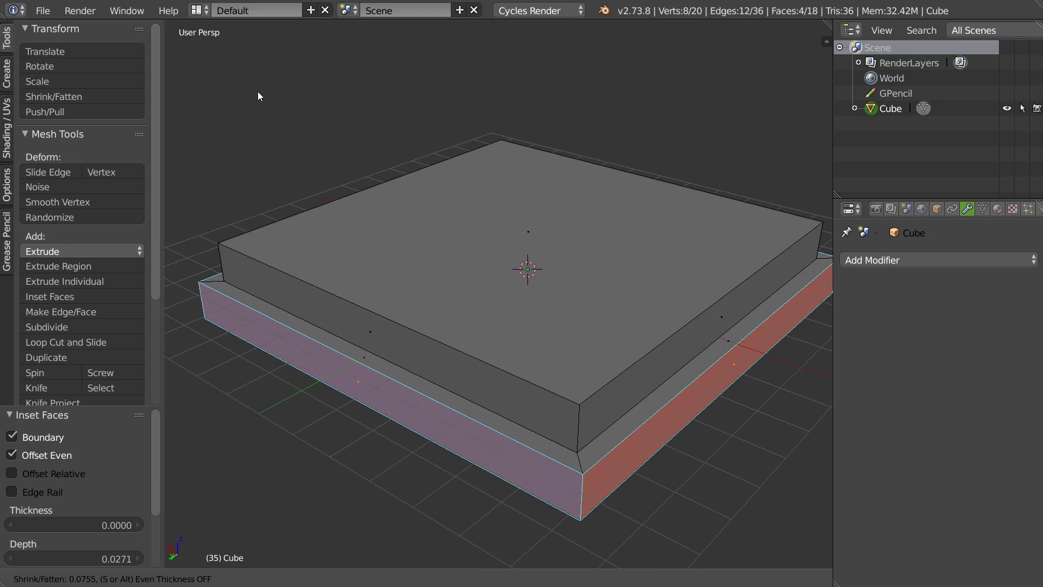
{"action": "left_click", "coordinate": [257, 93]}
- Select the slab's top face and separate it into its own object
{"action": "middle_click_drag", "start_coordinate": [424, 281], "coordinate": [505, 327]}
{"action": "scroll", "coordinate": [587, 288], "scroll_direction": "down", "scroll_amount": 1}
{"action": "right_click", "coordinate": [552, 270]}
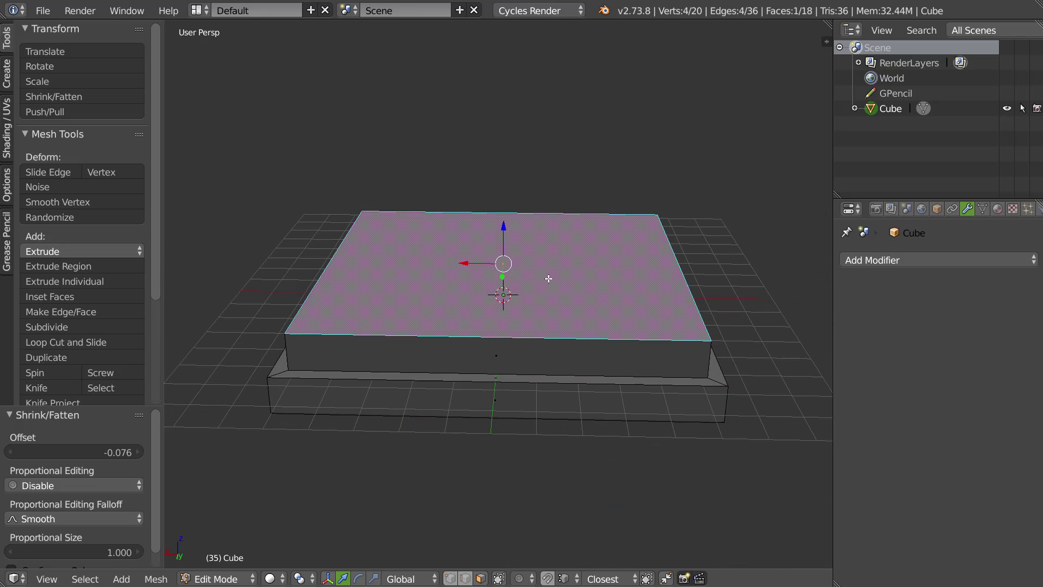
{"action": "key", "text": "x"}
{"action": "scroll", "coordinate": [618, 256], "scroll_direction": "down", "scroll_amount": 2}
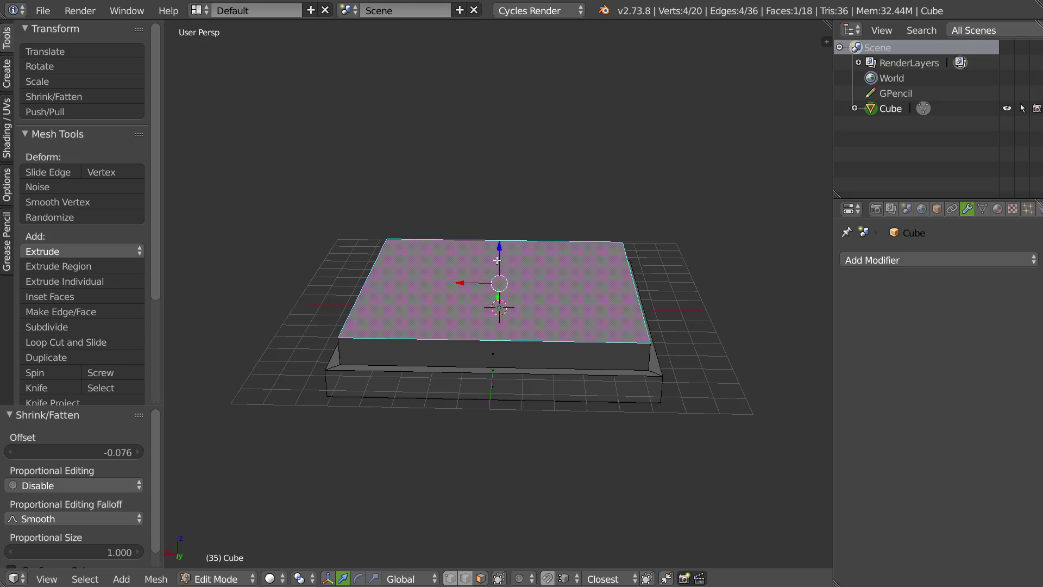
{"action": "key", "text": "p"}
{"action": "left_click", "coordinate": [477, 230]}
{"action": "middle_click_drag", "start_coordinate": [477, 230], "coordinate": [488, 186]}
- Select the separated top panel in Object Mode and raise it along the Z axis above the base
{"action": "key", "text": "Tab"}
{"action": "right_click", "coordinate": [525, 284]}
{"action": "left_click_drag", "start_coordinate": [497, 276], "coordinate": [494, 238]}
- Select the whole top panel using edge selection in Edit Mode and extrude it down about 0.649
{"action": "key", "text": "Tab"}
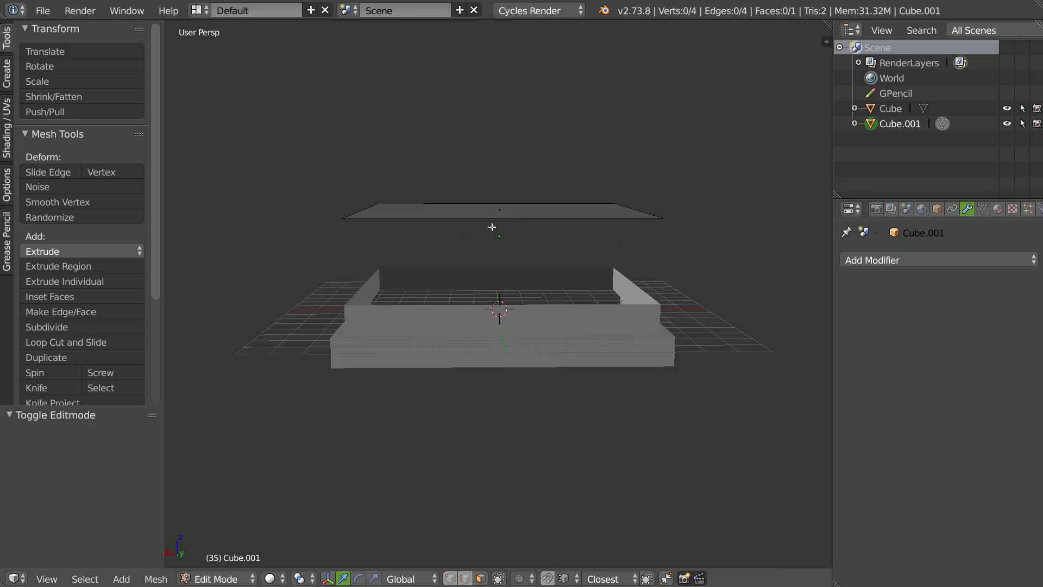
{"action": "key", "text": "ctrl+Tab"}
{"action": "left_click", "coordinate": [436, 205]}
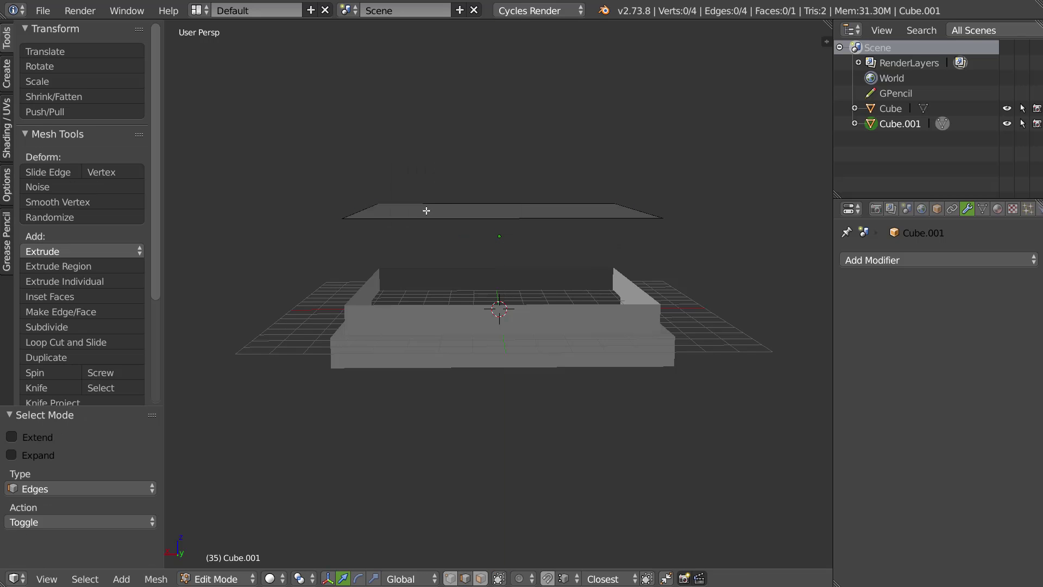
{"action": "right_click", "coordinate": [451, 219], "text": "shift"}
{"action": "right_click", "coordinate": [624, 209], "text": "shift"}
{"action": "middle_click_drag", "start_coordinate": [624, 210], "coordinate": [474, 233]}
{"action": "key", "text": "e"}
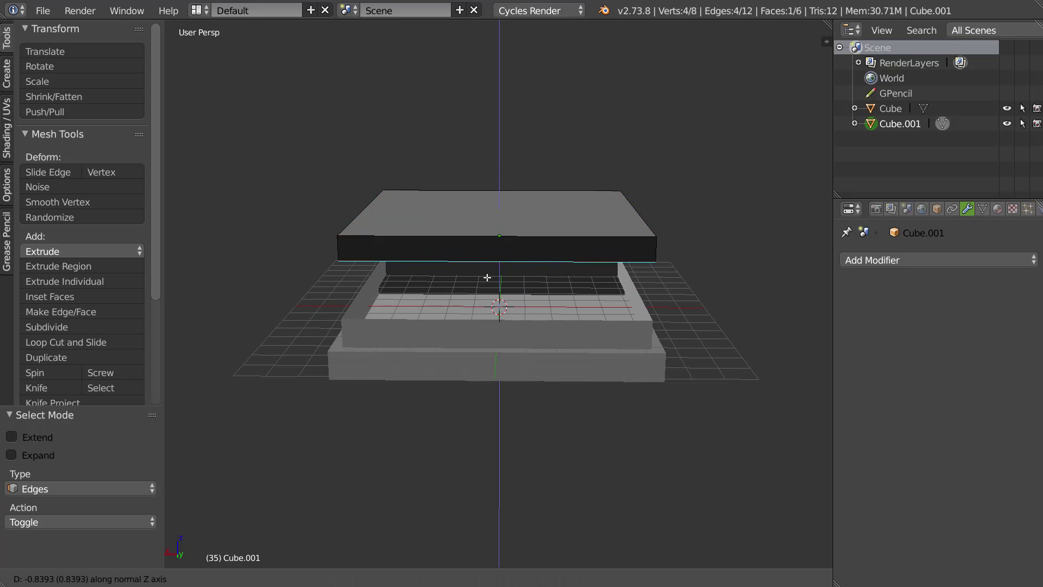
{"action": "left_click", "coordinate": [489, 275]}
- Extrude the panel's underside outward to a scale of about 1.08 and down as a wider step, and raise the panel about 2.806 in Z
{"action": "middle_click_drag", "start_coordinate": [489, 275], "coordinate": [516, 259]}
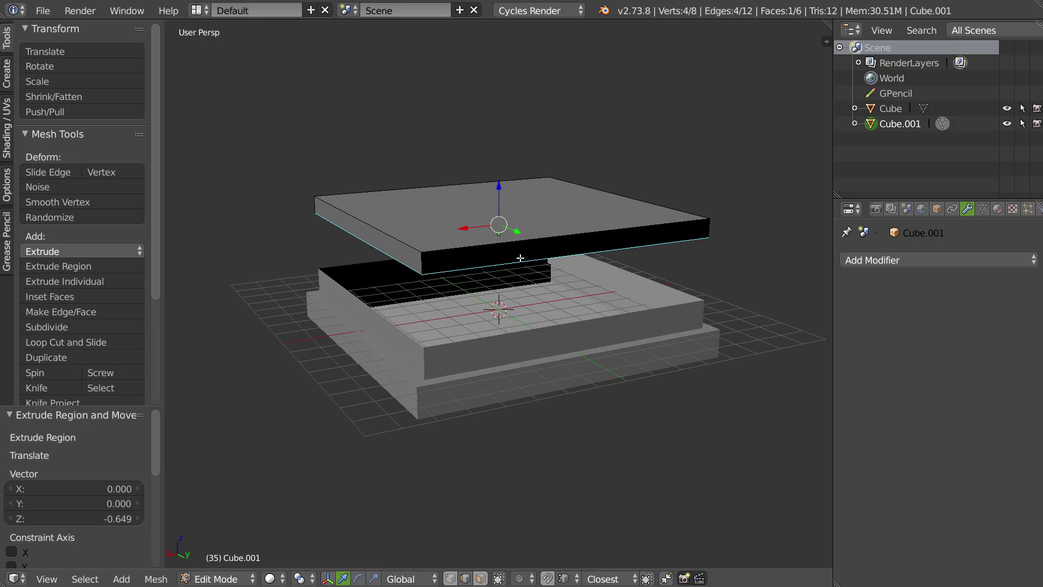
{"action": "key", "text": "e"}
{"action": "key", "text": "s"}
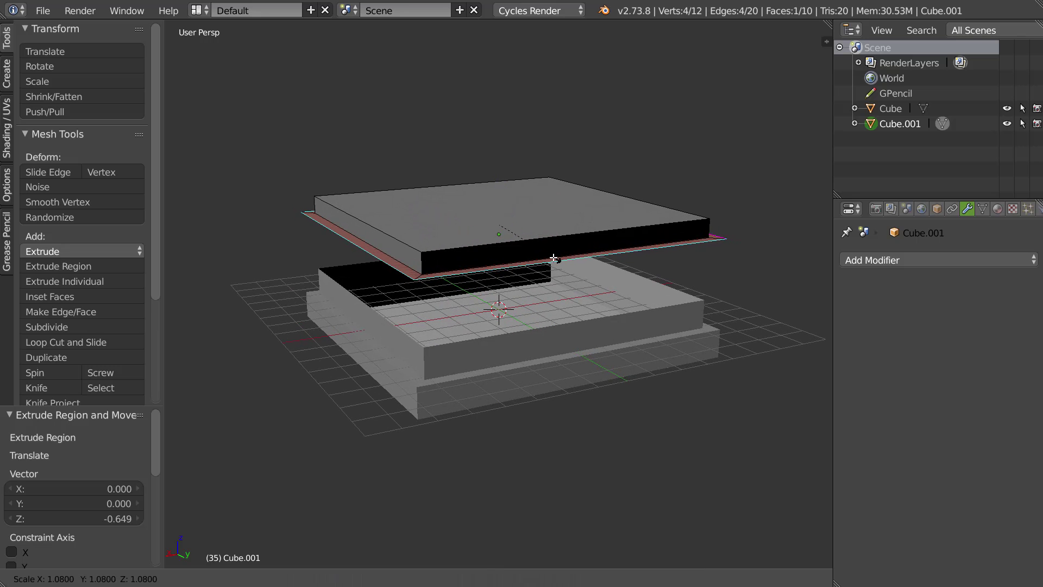
{"action": "left_click", "coordinate": [554, 258]}
{"action": "middle_click_drag", "start_coordinate": [500, 240], "coordinate": [410, 260]}
{"action": "key", "text": "e"}
{"action": "left_click", "coordinate": [506, 239]}
{"action": "middle_click_drag", "start_coordinate": [533, 245], "coordinate": [517, 243]}
{"action": "key", "text": "Tab"}
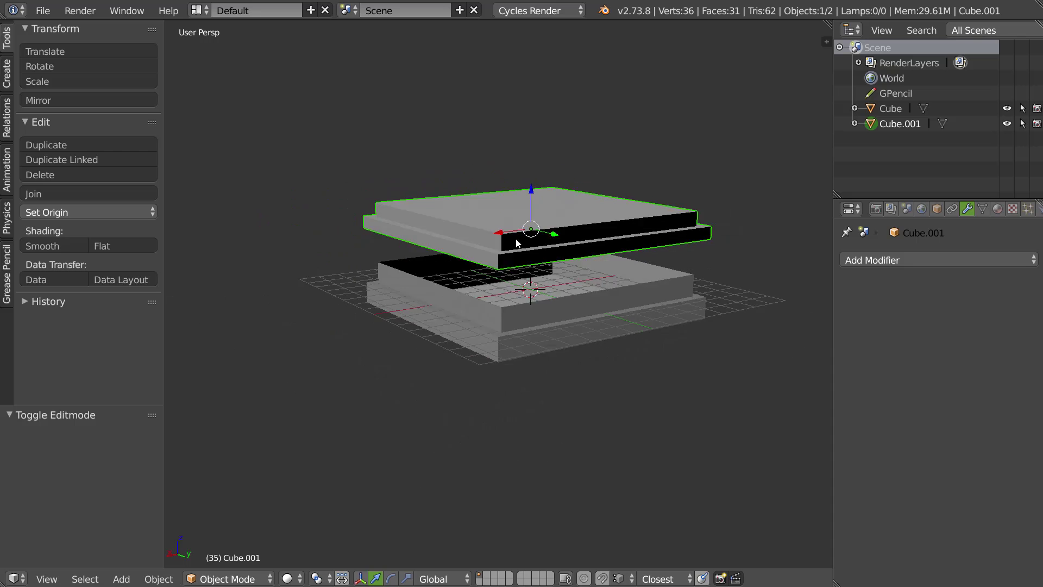
{"action": "left_click_drag", "start_coordinate": [533, 191], "coordinate": [533, 137]}
- Duplicate the base's top edge loop about 1.711 up in Z and separate it into its own object
{"action": "right_click", "coordinate": [494, 264]}
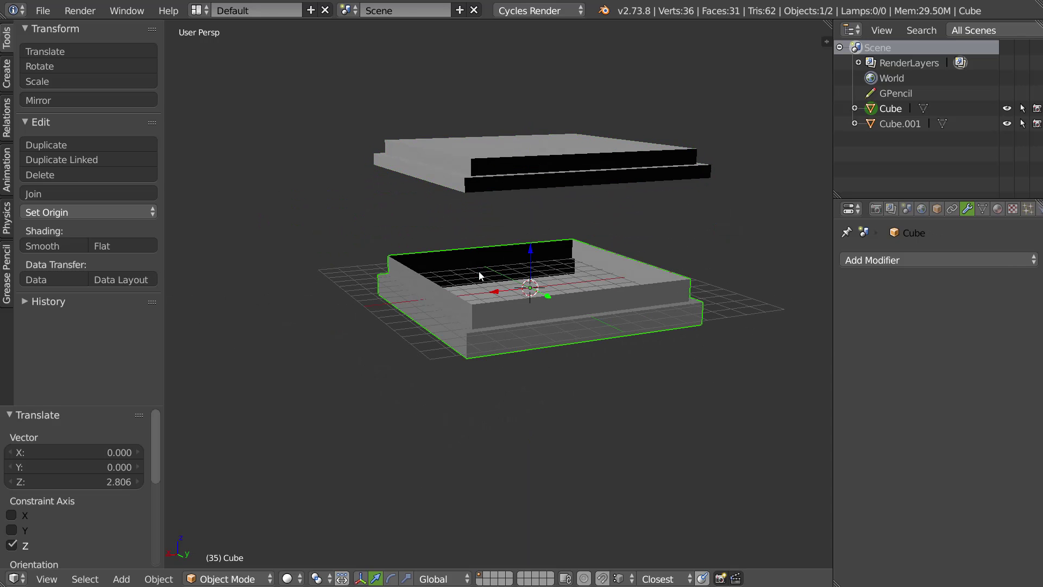
{"action": "middle_click_drag", "start_coordinate": [480, 272], "coordinate": [486, 259]}
{"action": "scroll", "coordinate": [485, 260], "scroll_direction": "up", "scroll_amount": 1}
{"action": "key", "text": "Tab"}
{"action": "right_click", "coordinate": [490, 255], "text": "alt"}
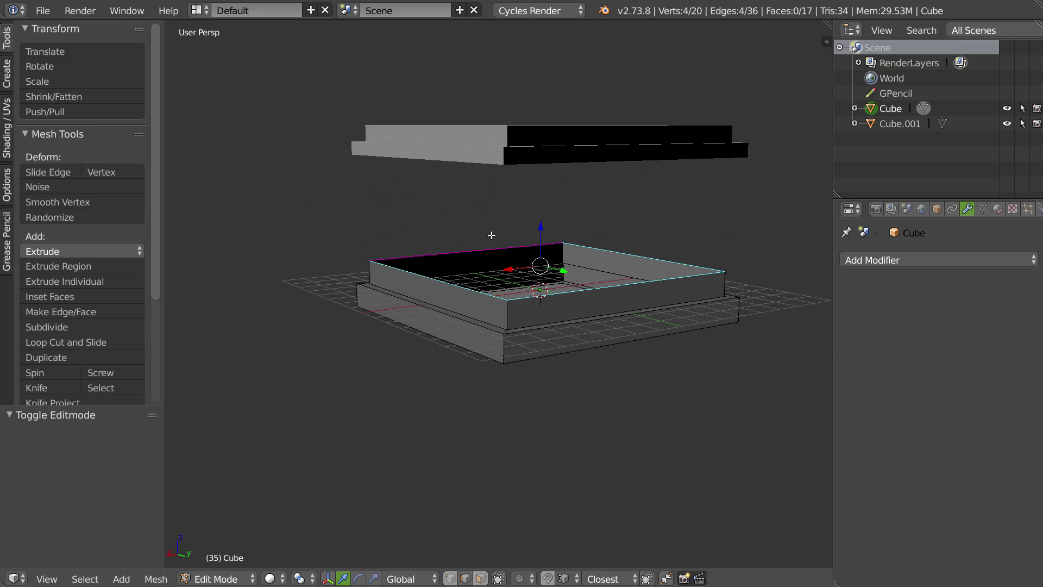
{"action": "key", "text": "shift+d"}
{"action": "key", "text": "z"}
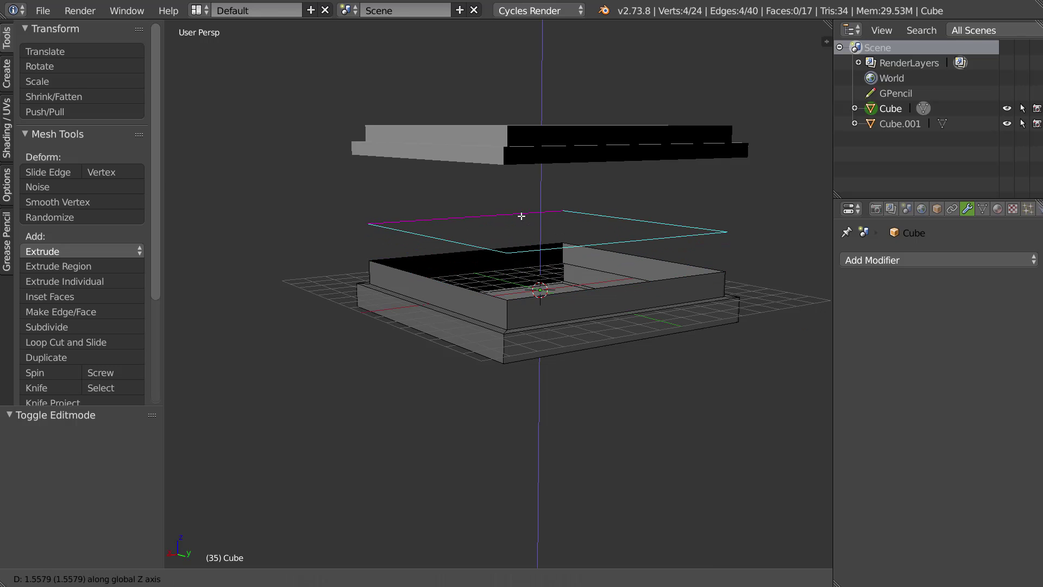
{"action": "left_click", "coordinate": [519, 218]}
{"action": "key", "text": "p"}
{"action": "left_click", "coordinate": [511, 221]}
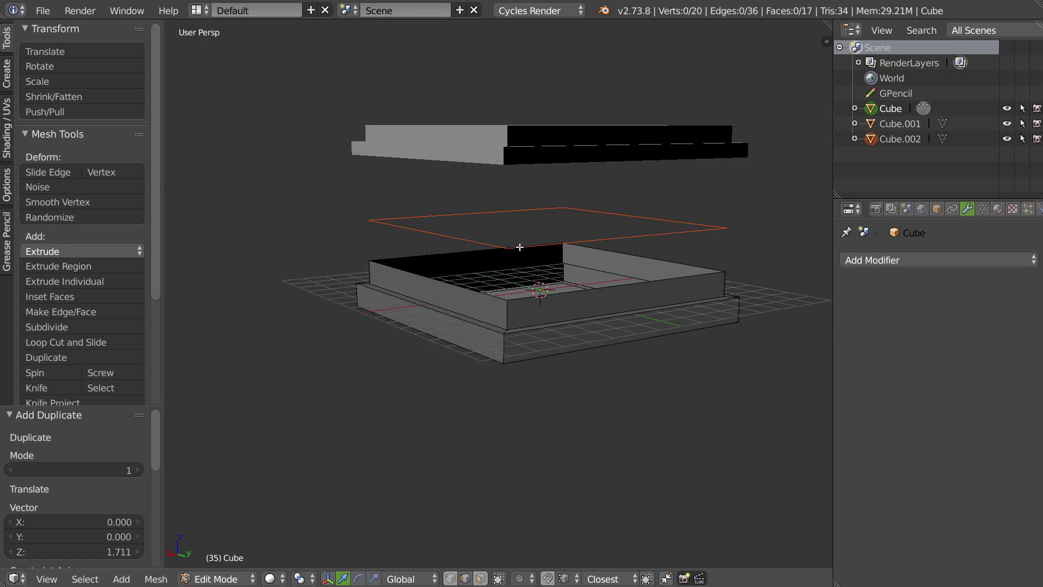
- Edit the separated edge loop, lower it about 0.152 and extrude it up about 0.461 as the first wall band
{"action": "key", "text": "Tab"}
{"action": "right_click", "coordinate": [538, 210]}
{"action": "key", "text": "Tab"}
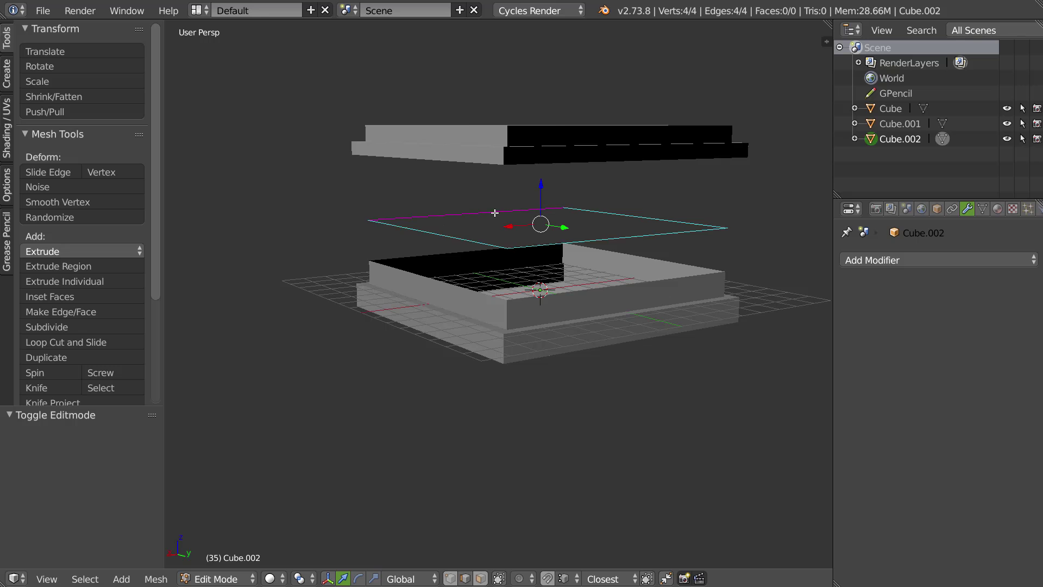
{"action": "key", "text": "a"}
{"action": "middle_click_drag", "start_coordinate": [495, 214], "coordinate": [488, 238]}
{"action": "left_click_drag", "start_coordinate": [543, 191], "coordinate": [562, 216]}
{"action": "scroll", "coordinate": [477, 261], "scroll_direction": "up", "scroll_amount": 2}
{"action": "key", "text": "e"}
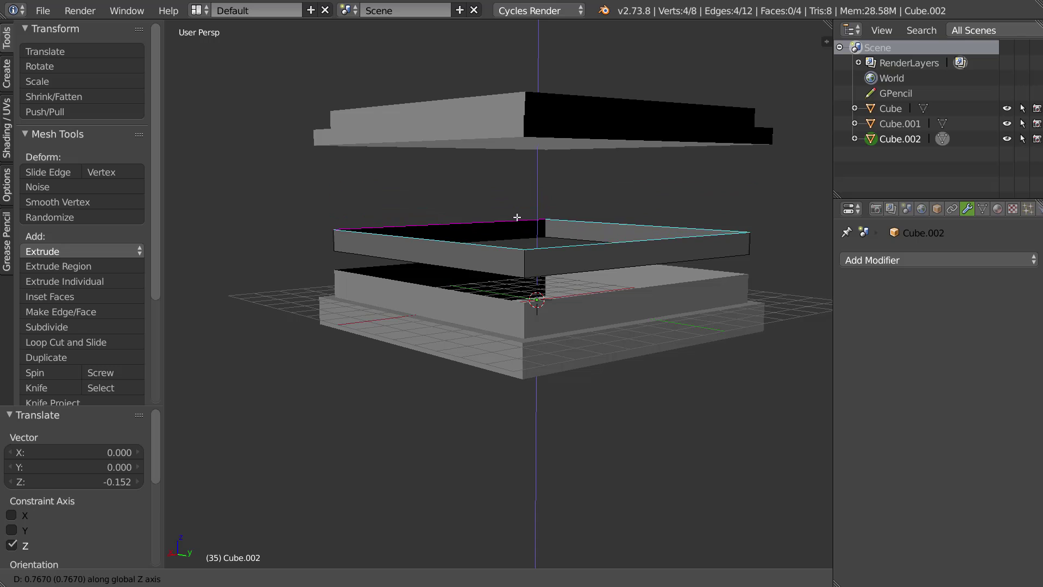
{"action": "left_click", "coordinate": [513, 231]}
- Extrude the wall's upper loop up about 1.634 and again about 0.489 to form the middle and upper bands
{"action": "key", "text": "e"}
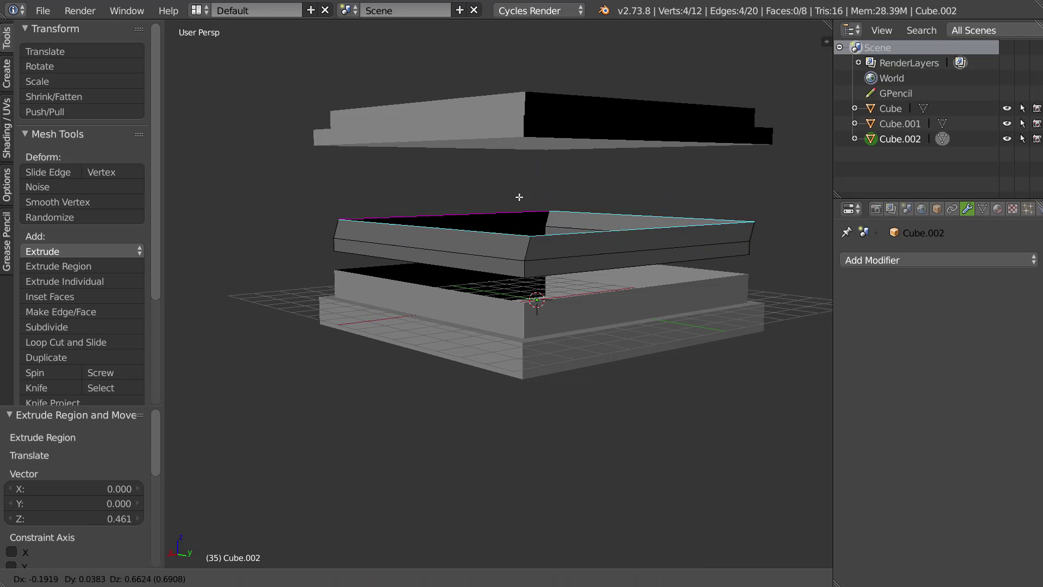
{"action": "left_click", "coordinate": [519, 188]}
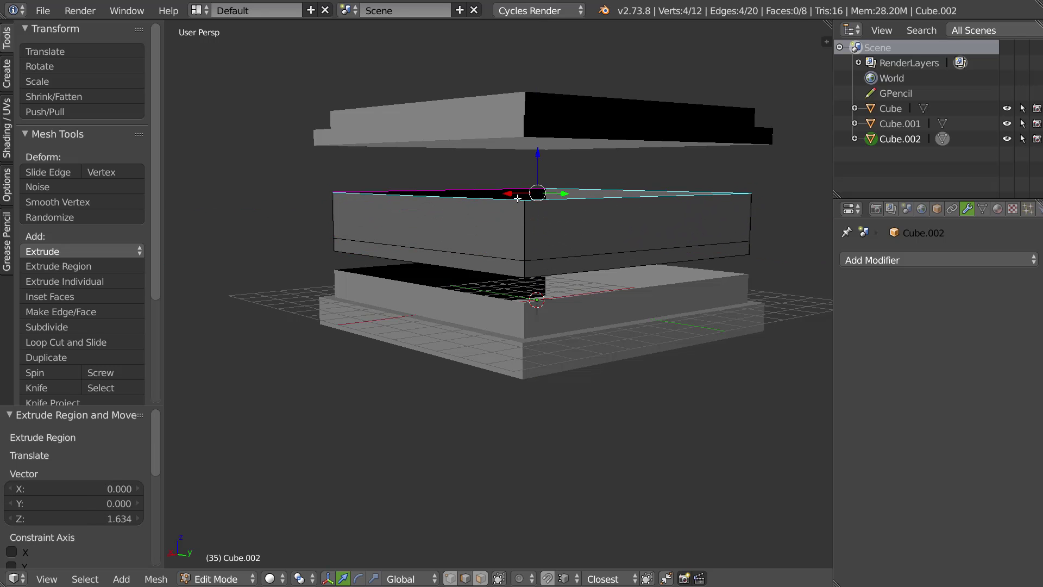
{"action": "key", "text": "e"}
{"action": "key", "text": "z"}
{"action": "left_click", "coordinate": [521, 184]}
- Add evenly spaced vertical loop cuts to the first wall and four more to the next wall
{"action": "middle_click_drag", "start_coordinate": [473, 215], "coordinate": [505, 203]}
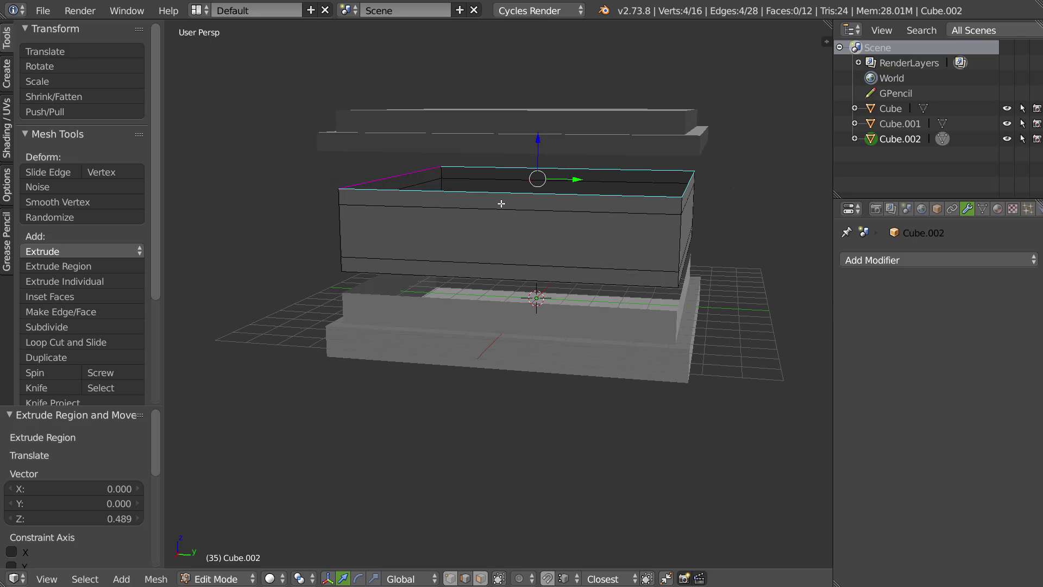
{"action": "key", "text": "ctrl+r"}
{"action": "scroll", "coordinate": [496, 206], "scroll_direction": "up", "scroll_amount": 2}
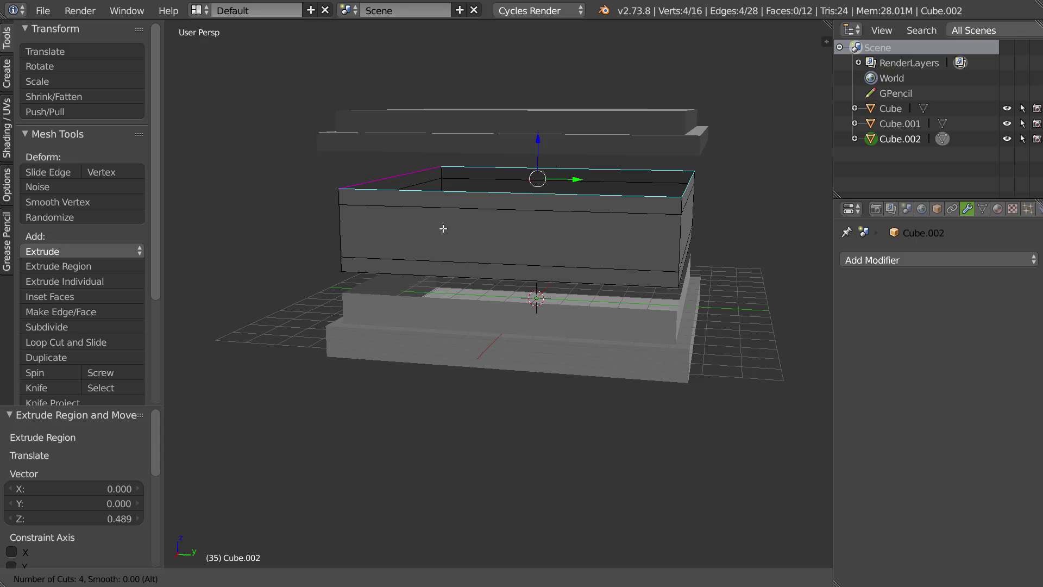
{"action": "left_click", "coordinate": [525, 200]}
{"action": "right_click", "coordinate": [525, 200]}
{"action": "mouse_move", "coordinate": [587, 214]}
{"action": "middle_mouse_down"}
{"action": "mouse_move", "coordinate": [596, 248]}
{"action": "mouse_move", "coordinate": [660, 249]}
{"action": "mouse_move", "coordinate": [587, 249]}
{"action": "mouse_move", "coordinate": [586, 224]}
{"action": "middle_mouse_up"}
{"action": "key", "text": "ctrl+r"}
{"action": "scroll", "coordinate": [647, 244], "scroll_direction": "up", "scroll_amount": 3}
{"action": "left_click", "coordinate": [644, 244]}
{"action": "right_click", "coordinate": [644, 244]}
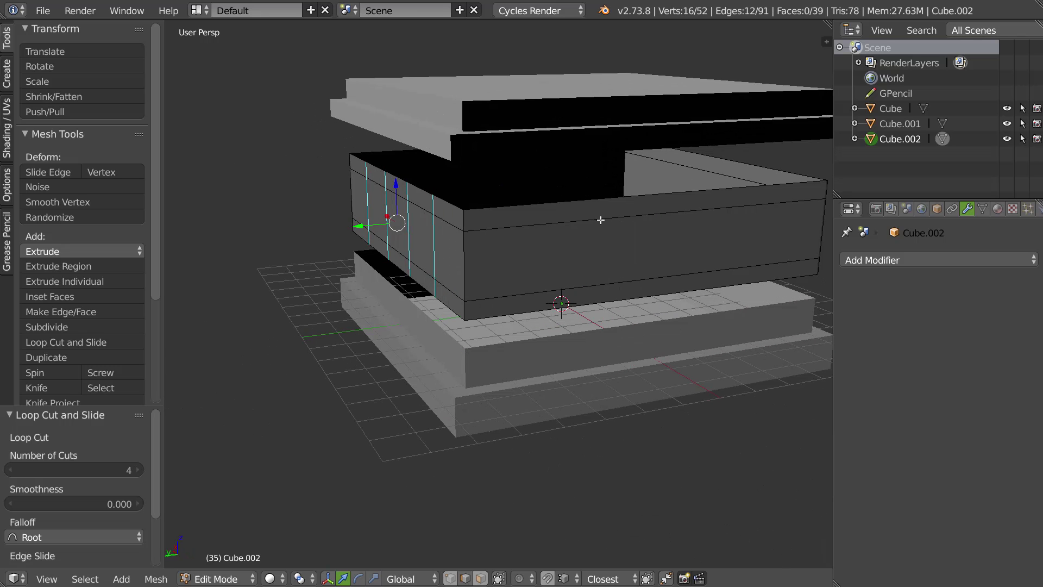
- Add four vertical loop cuts to each of the two remaining walls
{"action": "key", "text": "ctrl+r"}
{"action": "middle_click_drag", "start_coordinate": [606, 220], "coordinate": [522, 226]}
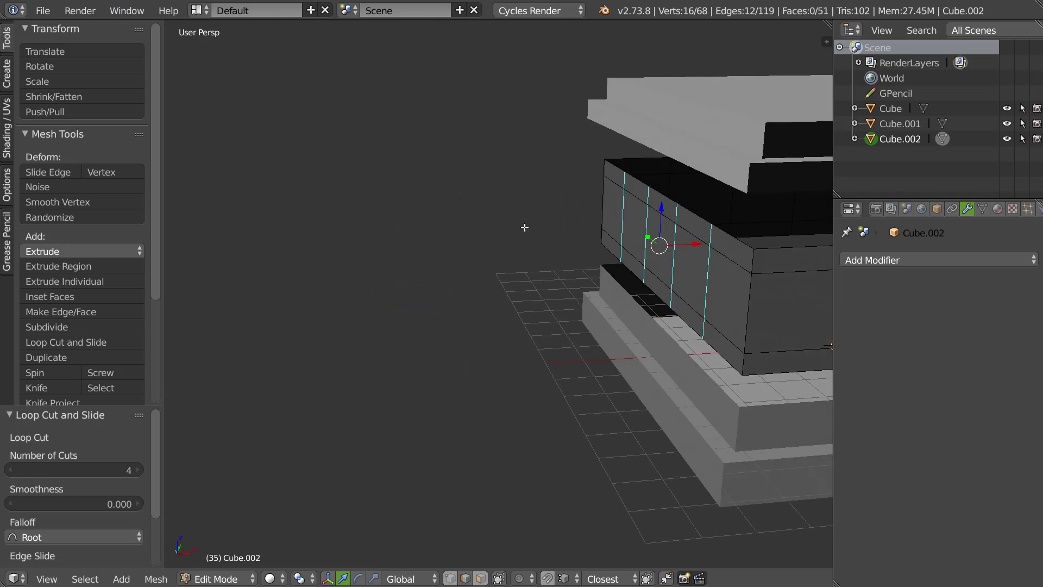
{"action": "middle_click_drag", "start_coordinate": [630, 242], "coordinate": [567, 251]}
{"action": "key", "text": "ctrl+r"}
{"action": "scroll", "coordinate": [610, 273], "scroll_direction": "up", "scroll_amount": 3}
{"action": "left_click", "coordinate": [609, 272]}
{"action": "left_click", "coordinate": [607, 272]}
- Switch to face selection and select two alternating faces in the middle band of the first wall
{"action": "middle_click_drag", "start_coordinate": [478, 254], "coordinate": [562, 266]}
{"action": "scroll", "coordinate": [513, 289], "scroll_direction": "down", "scroll_amount": 3}
{"action": "middle_click_drag", "start_coordinate": [512, 288], "coordinate": [543, 264]}
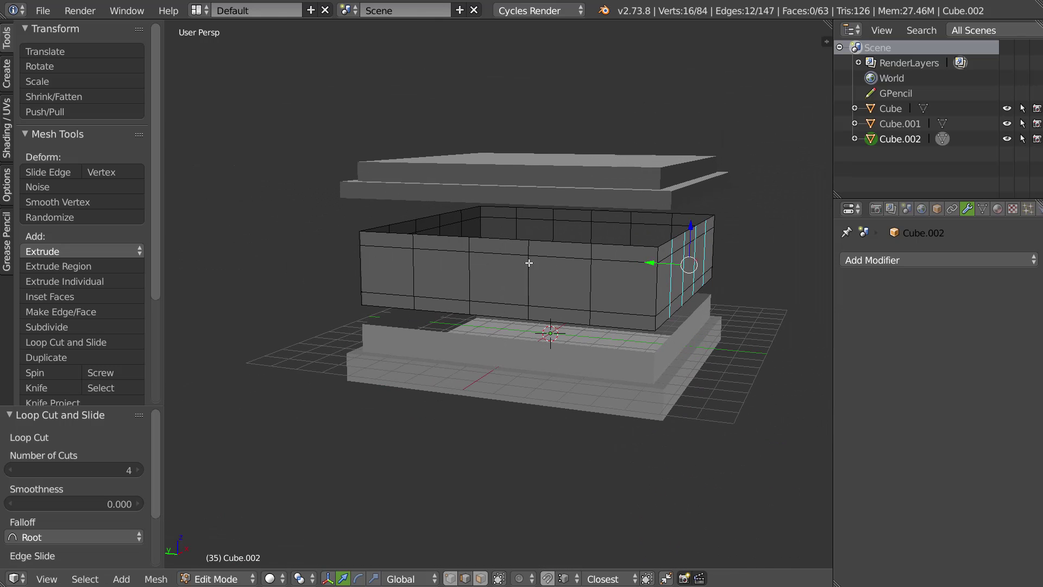
{"action": "key", "text": "Tab"}
{"action": "key", "text": "Tab"}
{"action": "key", "text": "ctrl+Tab"}
{"action": "left_click", "coordinate": [565, 283]}
{"action": "right_click", "coordinate": [568, 280]}
{"action": "left_click_drag", "start_coordinate": [568, 280], "coordinate": [572, 281]}
{"action": "key", "text": "ctrl+z"}
{"action": "right_click", "coordinate": [443, 280], "text": "shift"}
- Add two alternating middle-band faces on each of the other three walls to the selection
{"action": "middle_click_drag", "start_coordinate": [408, 290], "coordinate": [516, 286]}
{"action": "middle_click_drag", "start_coordinate": [516, 285], "coordinate": [571, 294], "text": "shift"}
{"action": "right_click", "coordinate": [358, 293], "text": "shift"}
{"action": "right_click", "coordinate": [360, 297], "text": "shift"}
{"action": "right_click", "coordinate": [380, 297], "text": "shift"}
{"action": "right_click", "coordinate": [293, 296], "text": "shift"}
{"action": "middle_click_drag", "start_coordinate": [292, 302], "coordinate": [494, 299]}
{"action": "right_click", "coordinate": [495, 299], "text": "shift"}
{"action": "middle_click_drag", "start_coordinate": [354, 305], "coordinate": [469, 342]}
{"action": "right_click", "coordinate": [396, 350], "text": "shift"}
{"action": "middle_click_drag", "start_coordinate": [396, 350], "coordinate": [467, 315]}
{"action": "right_click", "coordinate": [389, 356], "text": "shift"}
{"action": "right_click", "coordinate": [552, 359], "text": "shift"}
- Change the pivot point option and inset the eight selected window faces slightly, recessing them about 0.08
{"action": "scroll", "coordinate": [624, 260], "scroll_direction": "down", "scroll_amount": 2}
{"action": "middle_click_drag", "start_coordinate": [624, 259], "coordinate": [546, 246]}
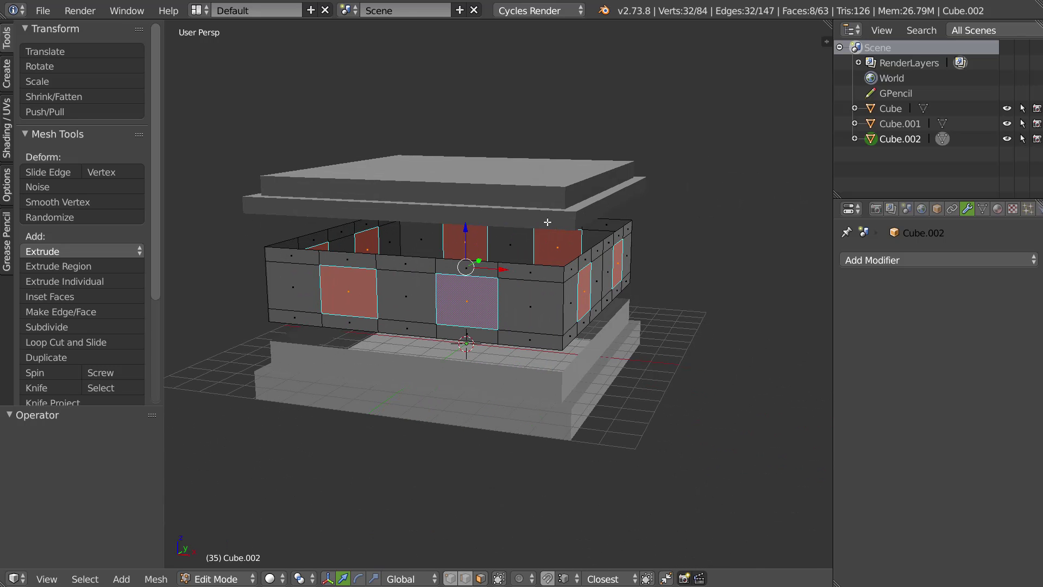
{"action": "left_click", "coordinate": [304, 579]}
{"action": "left_click", "coordinate": [331, 535]}
{"action": "middle_click_drag", "start_coordinate": [634, 282], "coordinate": [597, 289]}
{"action": "scroll", "coordinate": [598, 288], "scroll_direction": "up", "scroll_amount": 1}
{"action": "key", "text": "i"}
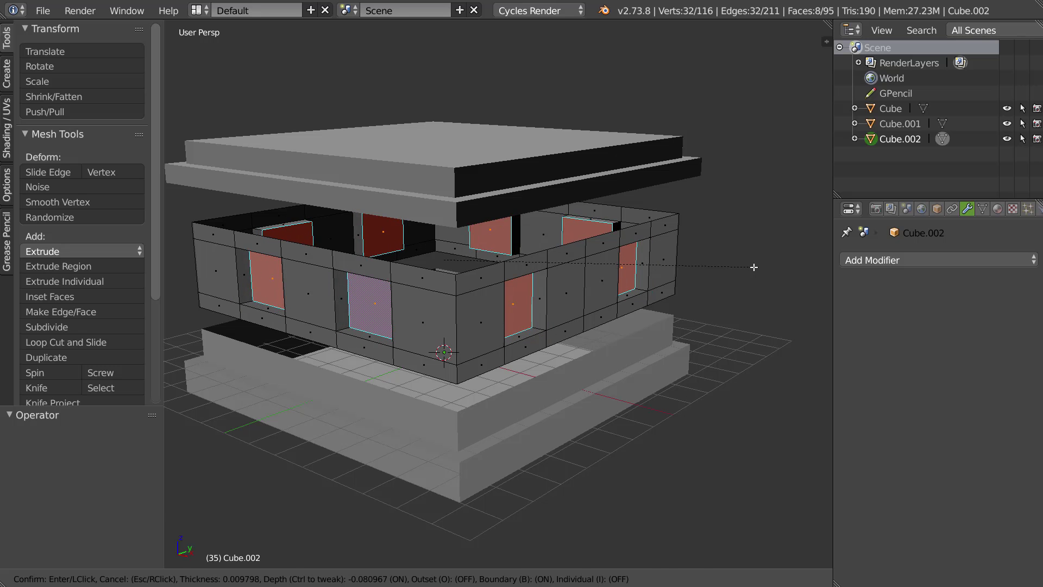
{"action": "left_click", "coordinate": [738, 268]}
- Examine the recessed windows on the wall ring in Object Mode and Edit Mode
{"action": "key", "text": "Tab"}
{"action": "middle_click_drag", "start_coordinate": [469, 302], "coordinate": [542, 260]}
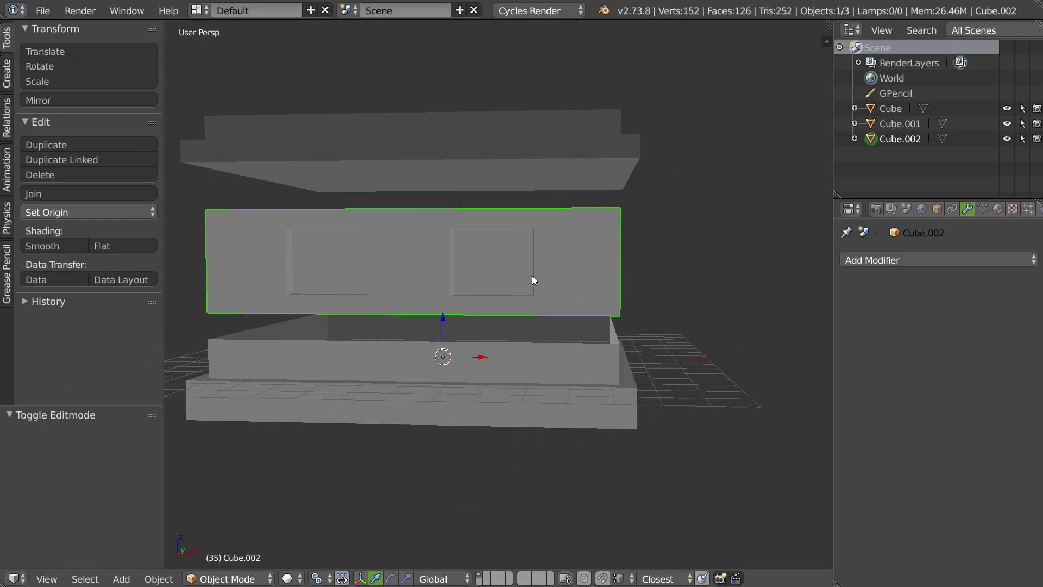
{"action": "scroll", "coordinate": [528, 272], "scroll_direction": "down", "scroll_amount": 4}
{"action": "scroll", "coordinate": [456, 278], "scroll_direction": "up", "scroll_amount": 2}
{"action": "scroll", "coordinate": [479, 274], "scroll_direction": "up", "scroll_amount": 1}
{"action": "key", "text": "Tab"}
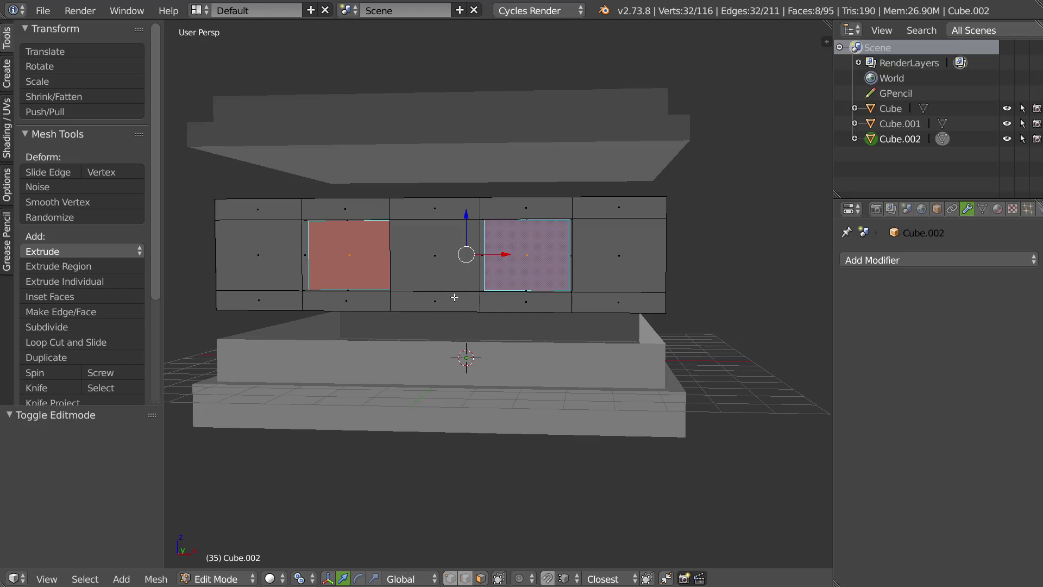
{"action": "key", "text": "Tab"}
{"action": "key", "text": "Tab"}
- Snap the 3D cursor to the wall ring's bottom edge loop and set the object's origin to the 3D cursor
{"action": "key", "text": "ctrl+Tab"}
{"action": "left_click", "coordinate": [418, 280]}
{"action": "right_click", "coordinate": [446, 307], "text": "alt"}
{"action": "middle_click_drag", "start_coordinate": [446, 307], "coordinate": [475, 304]}
{"action": "key", "text": "shift+s"}
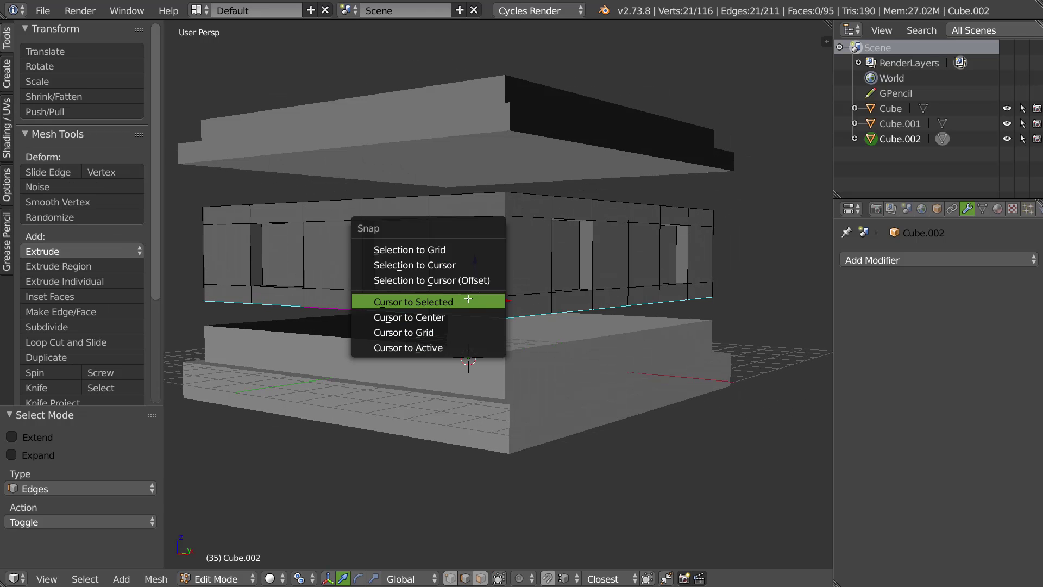
{"action": "left_click", "coordinate": [416, 303]}
{"action": "key", "text": "Tab"}
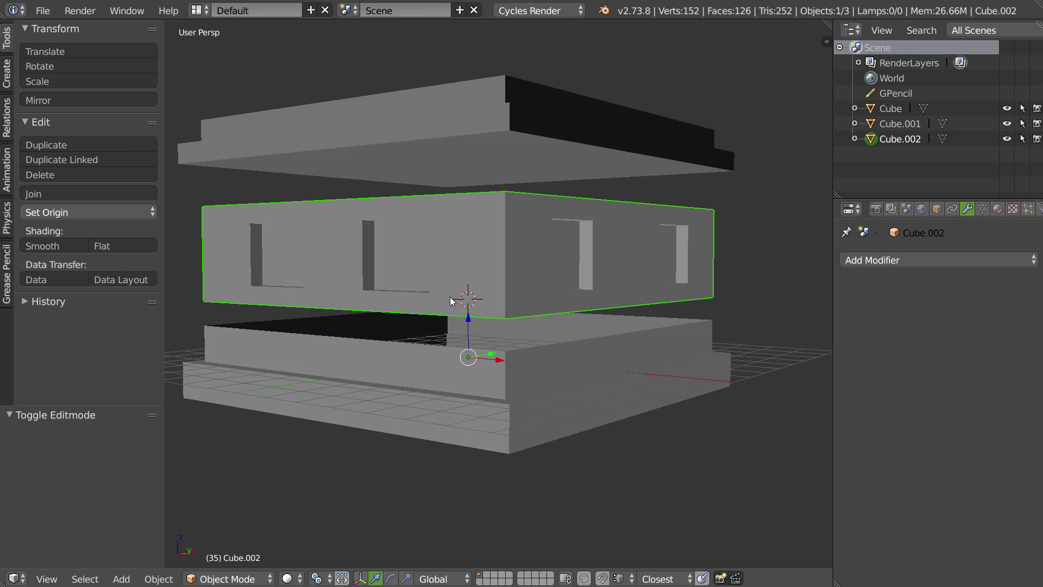
{"action": "key", "text": "shift+ctrl+alt+c"}
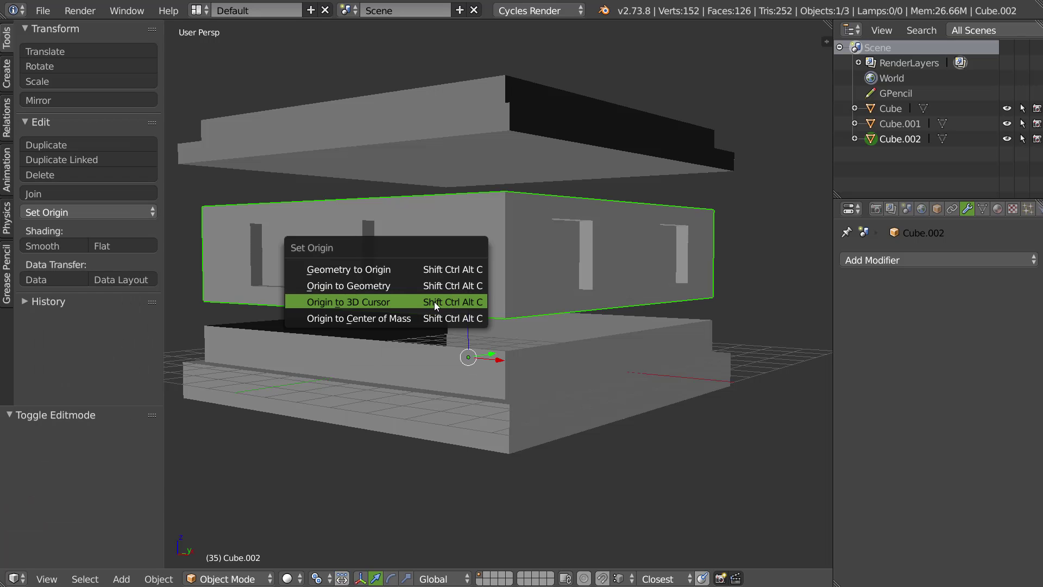
{"action": "left_click", "coordinate": [436, 302]}
- Snap the 3D cursor to the base's top edge loop and set the base's origin to the 3D cursor
{"action": "middle_click_drag", "start_coordinate": [517, 292], "coordinate": [501, 328]}
{"action": "right_click", "coordinate": [505, 329]}
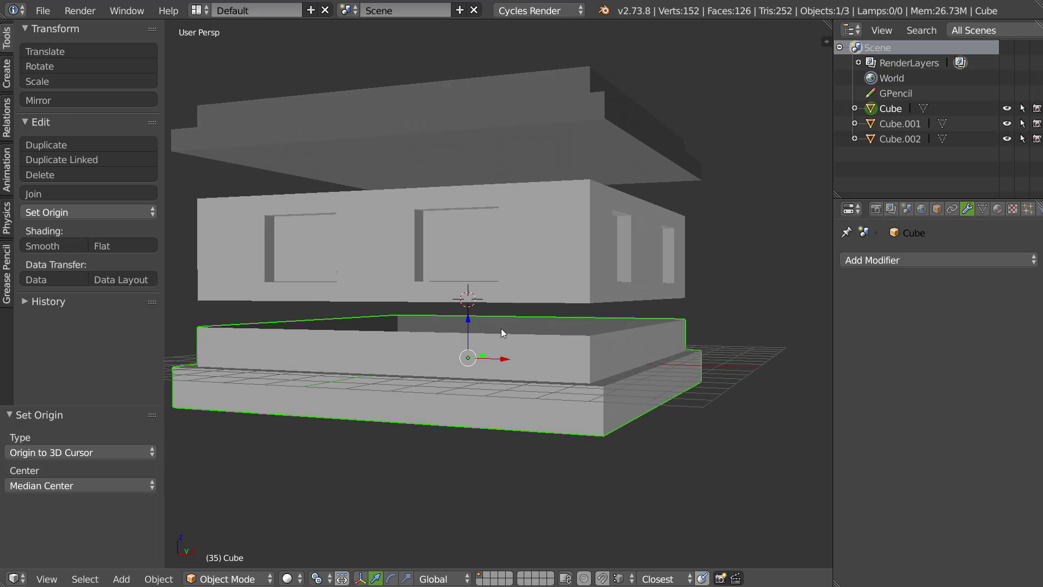
{"action": "key", "text": "Tab"}
{"action": "right_click", "coordinate": [499, 336], "text": "alt"}
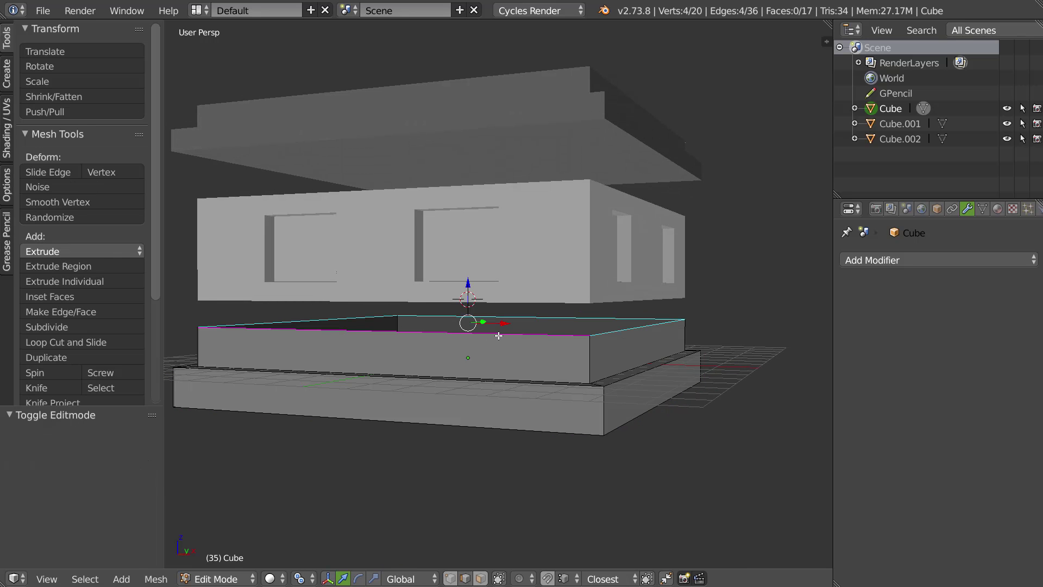
{"action": "key", "text": "shift+s"}
{"action": "left_click", "coordinate": [488, 333]}
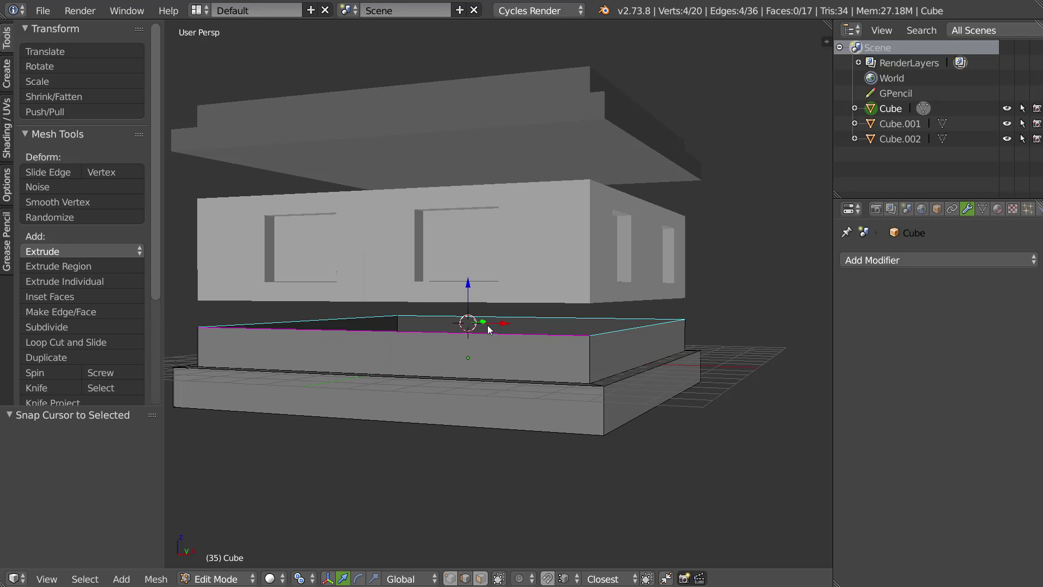
{"action": "key", "text": "Tab"}
{"action": "key", "text": "ctrl+shift+alt+c"}
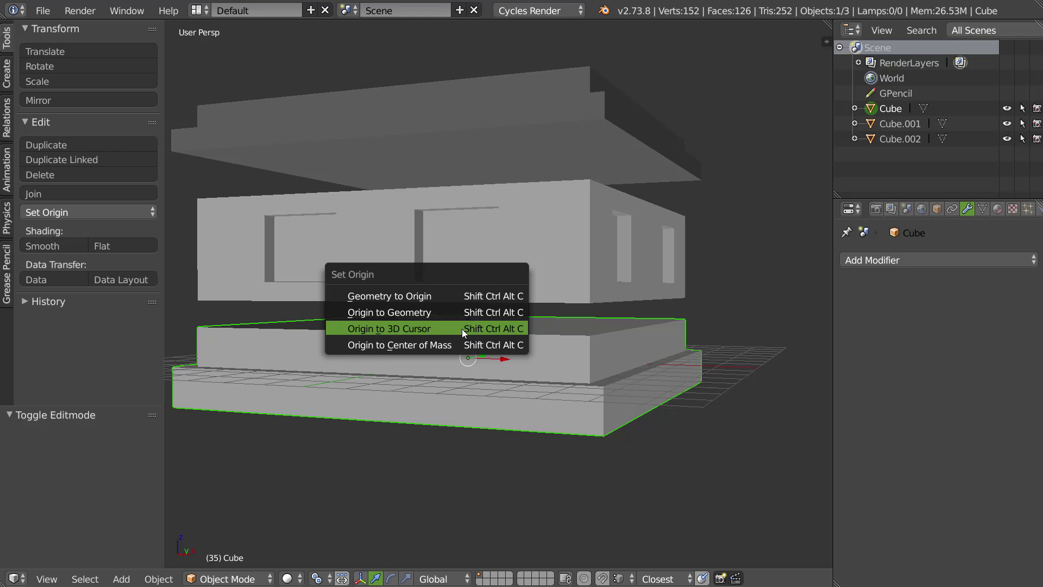
{"action": "left_click", "coordinate": [463, 328]}
- Snap the 3D cursor to the roof panel's selected underside and set the roof's origin to the 3D cursor
{"action": "middle_click_drag", "start_coordinate": [486, 302], "coordinate": [510, 189]}
{"action": "right_click", "coordinate": [519, 159]}
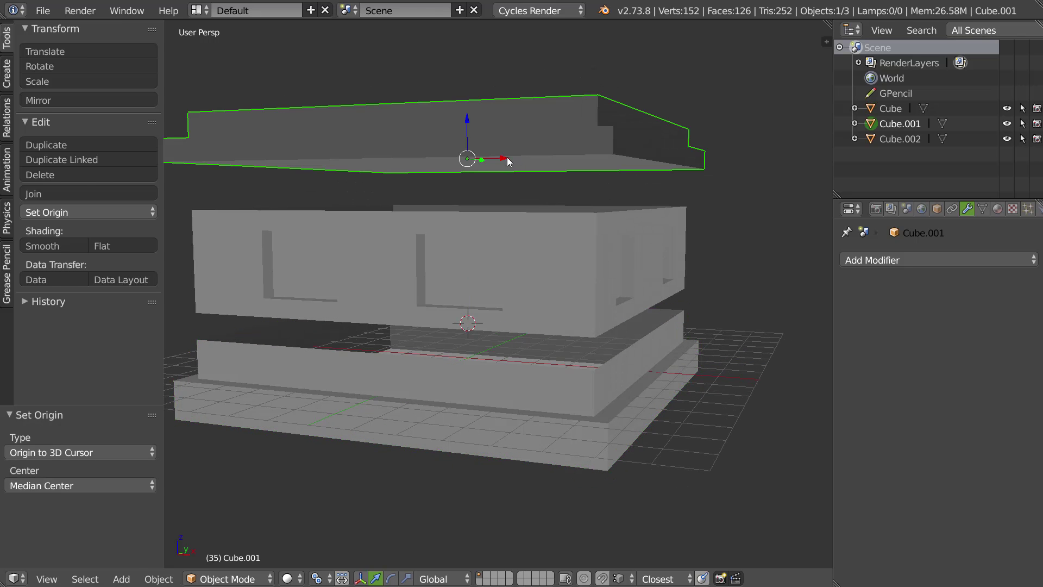
{"action": "key", "text": "Tab"}
{"action": "key", "text": "shift+s"}
{"action": "left_click", "coordinate": [493, 172]}
{"action": "key", "text": "Tab"}
{"action": "key", "text": "ctrl+alt+shift+c"}
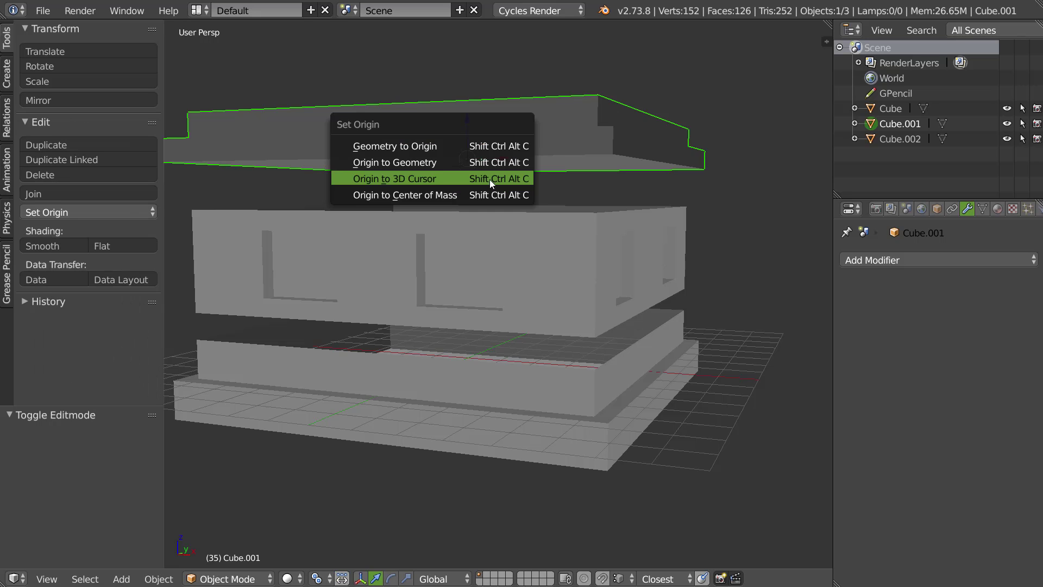
{"action": "left_click", "coordinate": [486, 181]}
- Select the base and place a duplicate about 19.167 away along the X axis
{"action": "middle_click_drag", "start_coordinate": [486, 181], "coordinate": [510, 192]}
{"action": "scroll", "coordinate": [565, 217], "scroll_direction": "down", "scroll_amount": 5}
{"action": "middle_click_drag", "start_coordinate": [570, 229], "coordinate": [490, 284]}
{"action": "right_click", "coordinate": [449, 294]}
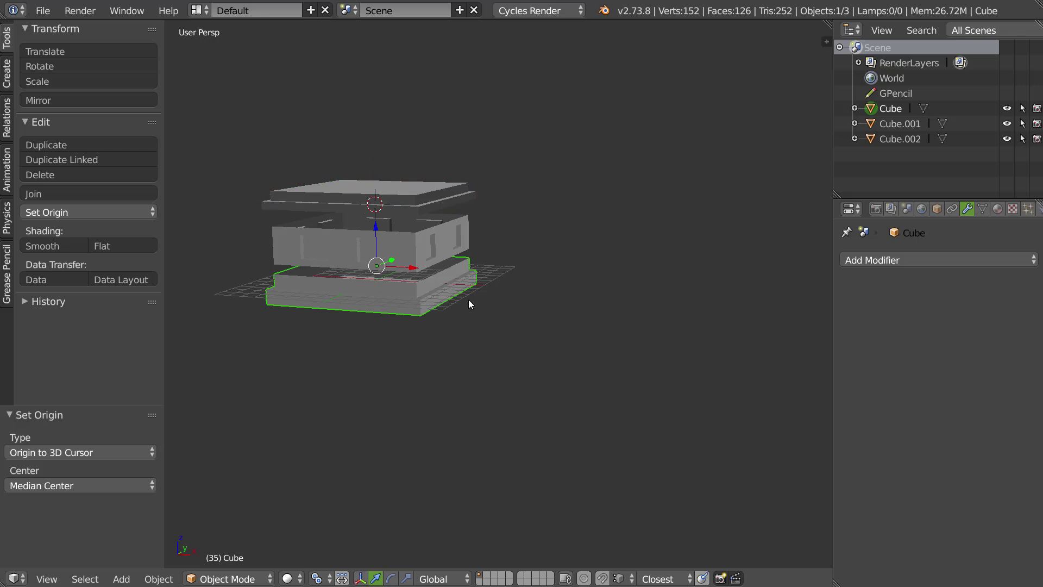
{"action": "left_click_drag", "start_coordinate": [415, 270], "coordinate": [483, 289]}
{"action": "key", "text": "ctrl+z"}
{"action": "mouse_move", "coordinate": [488, 245]}
{"action": "middle_mouse_down"}
{"action": "mouse_move", "coordinate": [517, 246]}
{"action": "mouse_move", "coordinate": [477, 261]}
{"action": "middle_mouse_up"}
{"action": "key", "text": "shift+d"}
{"action": "key", "text": "x"}
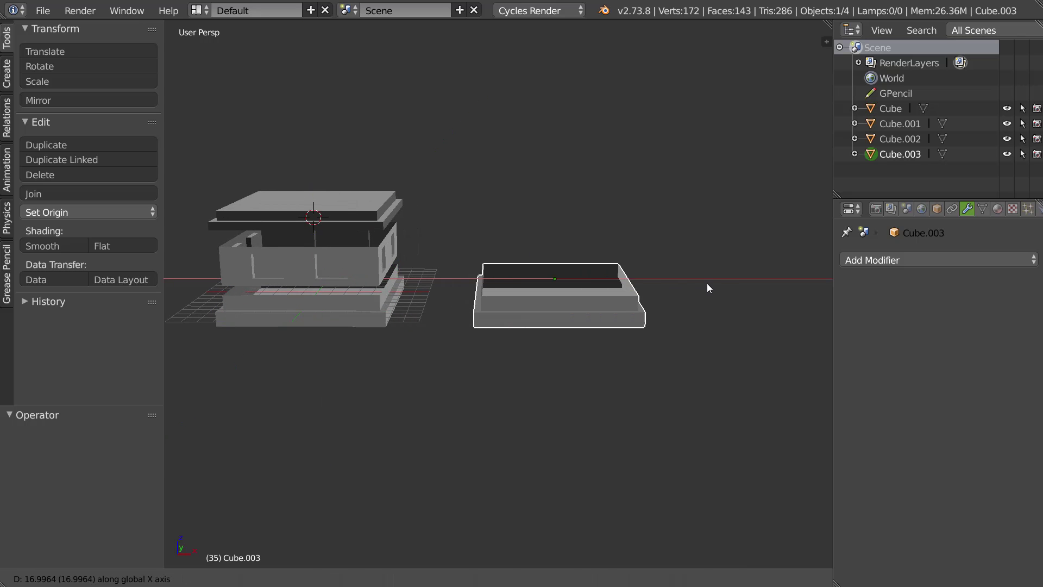
{"action": "left_click", "coordinate": [729, 281]}
{"action": "middle_click_drag", "start_coordinate": [728, 280], "coordinate": [643, 278]}
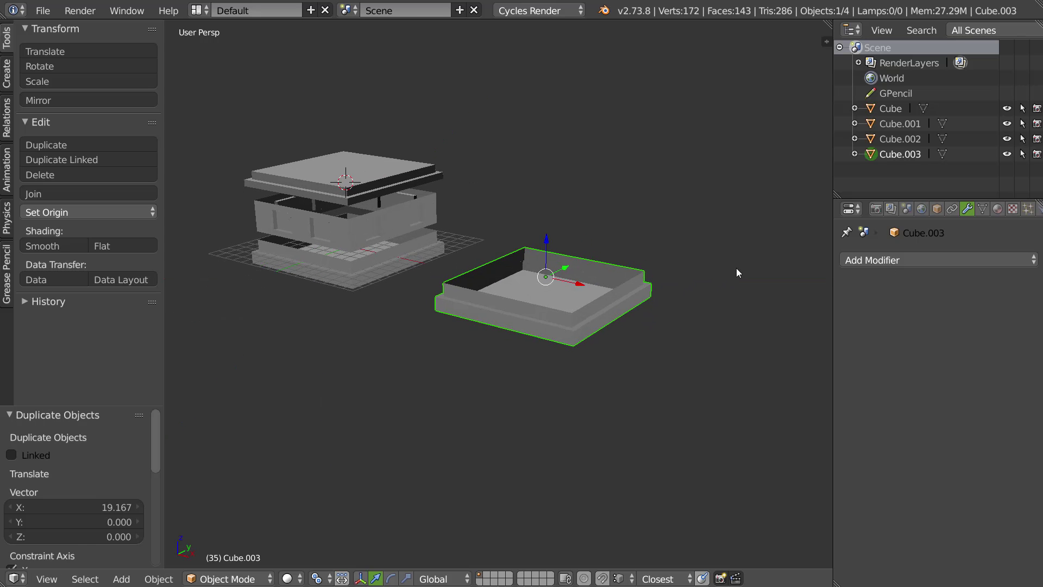
- Try an Array modifier on the base duplicate and delete that duplicate
{"action": "left_click", "coordinate": [896, 260]}
{"action": "left_click", "coordinate": [714, 293]}
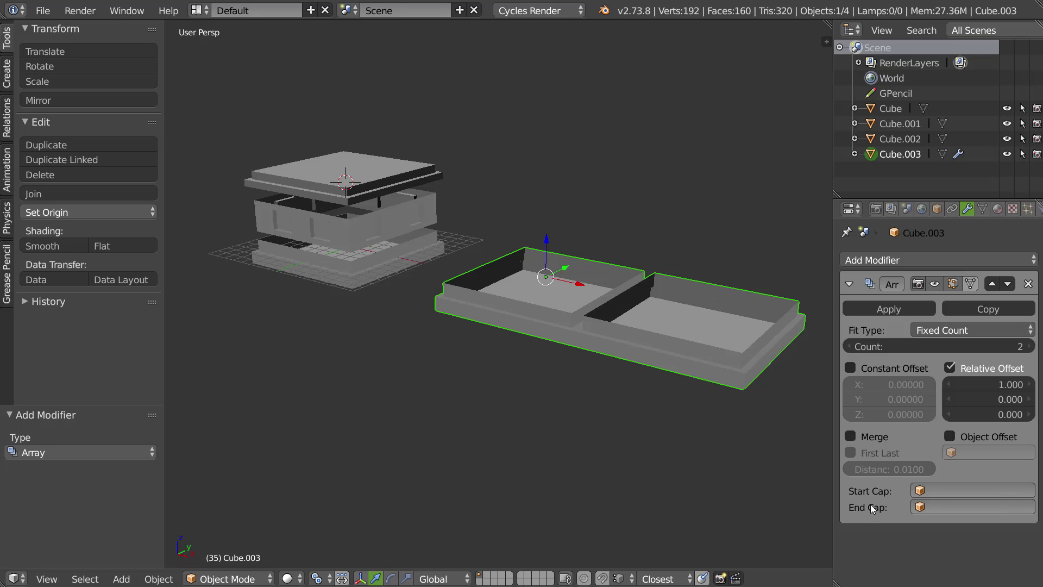
{"action": "key", "text": "x"}
{"action": "left_click", "coordinate": [666, 318]}
- Select the windowed wall ring and place a duplicate about 20.322 away along the X axis
{"action": "right_click", "coordinate": [373, 224]}
{"action": "middle_click_drag", "start_coordinate": [370, 252], "coordinate": [385, 258]}
{"action": "key", "text": "shift+d"}
{"action": "key", "text": "x"}
{"action": "left_click", "coordinate": [623, 267]}
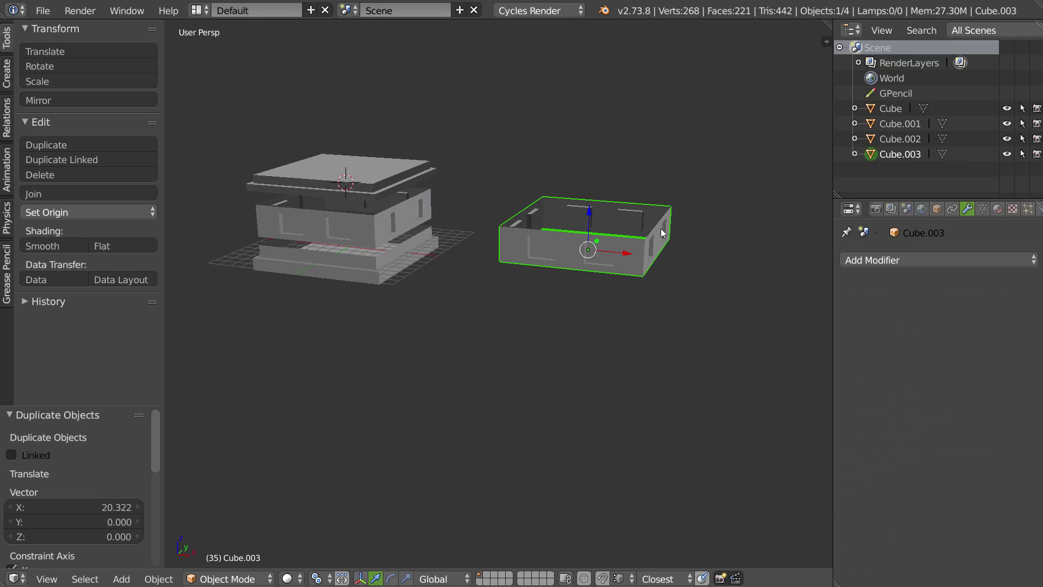
- Add an Array modifier to the wall duplicate with a relative offset of 0 in X and 1 in Z
{"action": "left_click", "coordinate": [885, 261]}
{"action": "left_click", "coordinate": [746, 292]}
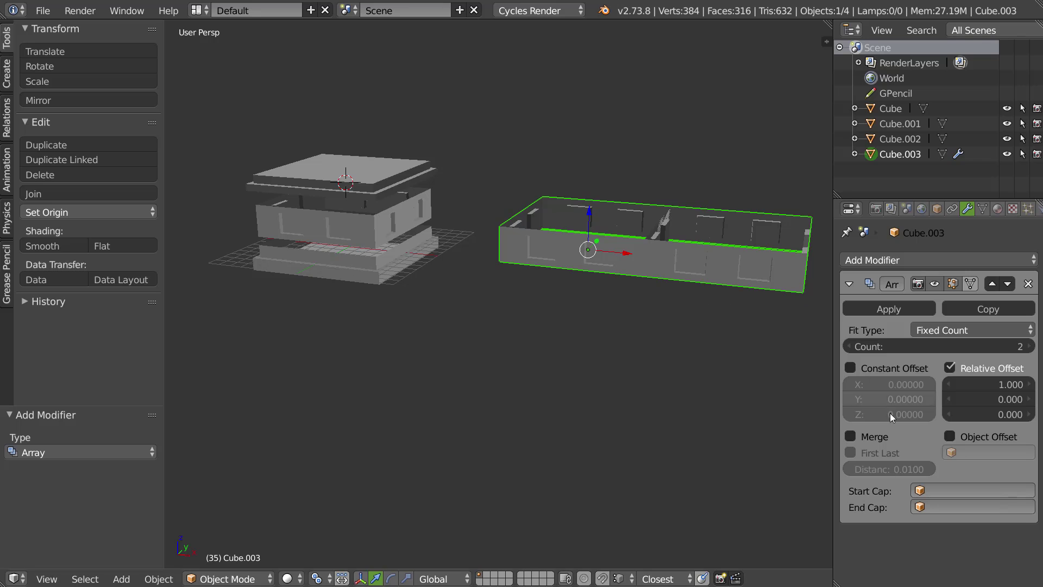
{"action": "left_click", "coordinate": [989, 384]}
{"action": "type", "text": "0"}
{"action": "key", "text": "Return"}
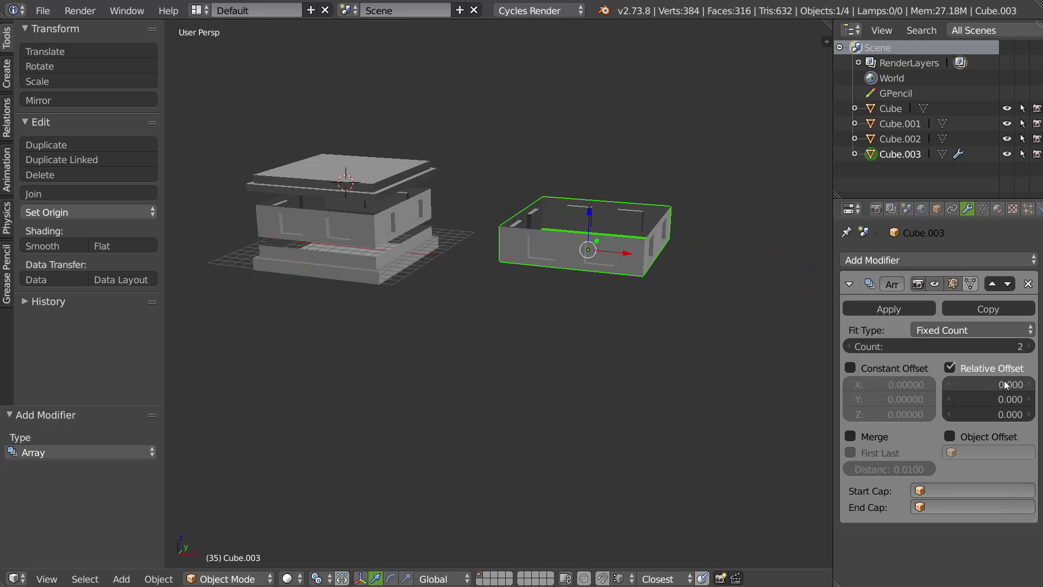
{"action": "left_click", "coordinate": [994, 418]}
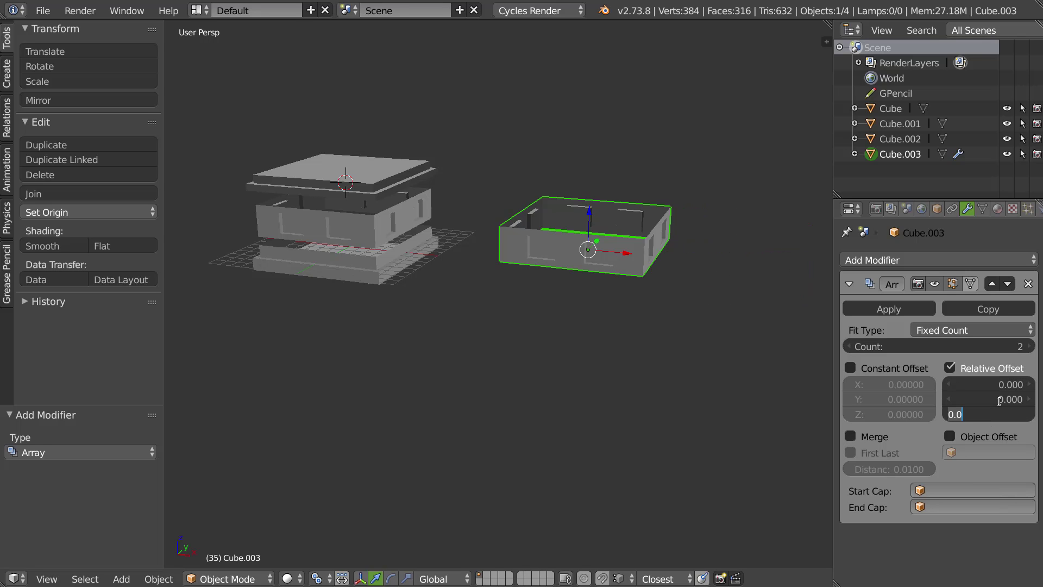
{"action": "type", "text": "1"}
{"action": "key", "text": "Return"}
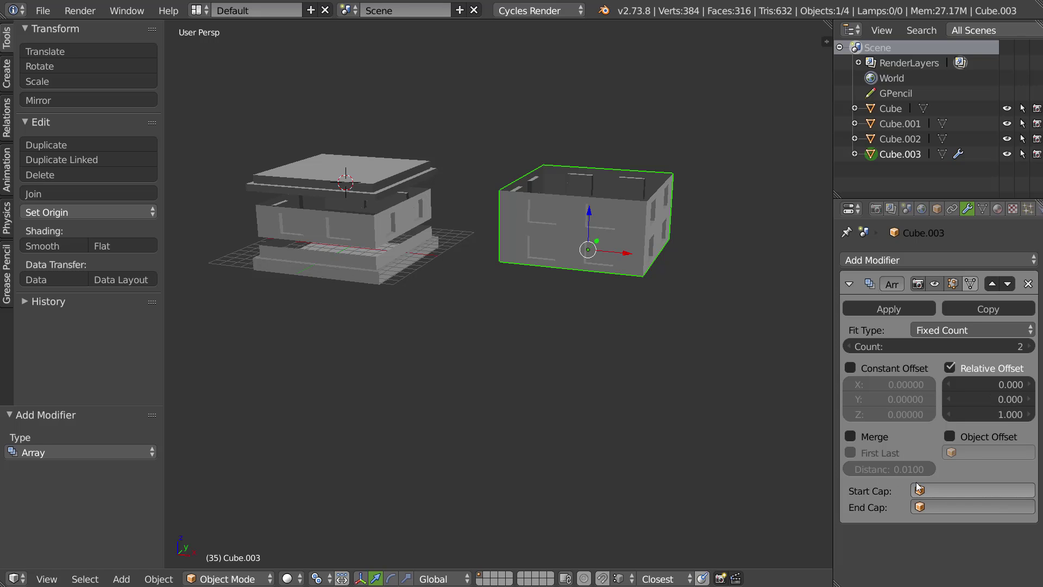
- Rename the original base object as START
{"action": "left_click", "coordinate": [891, 109]}
{"action": "double_click", "coordinate": [892, 111]}
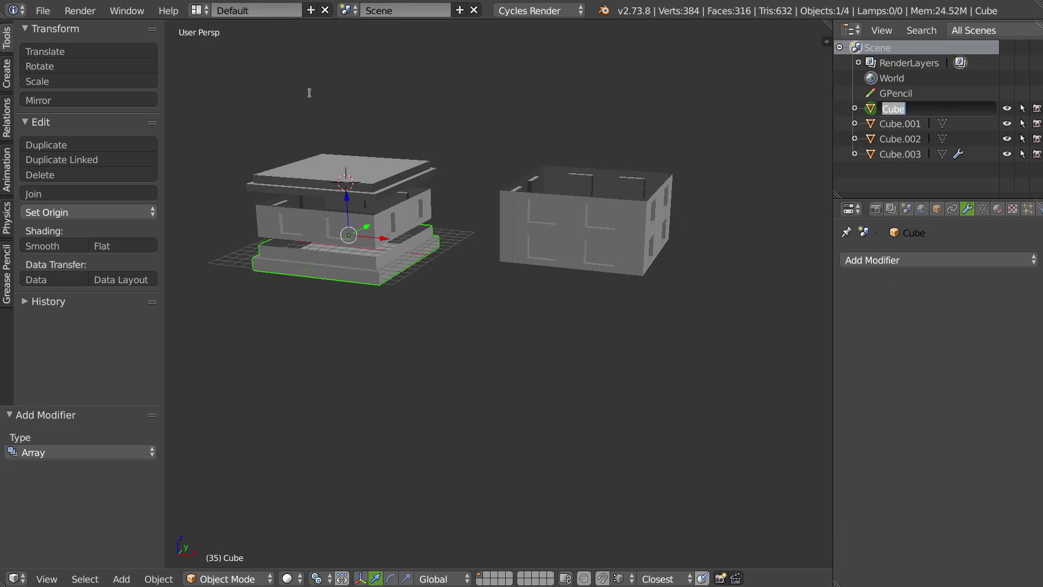
{"action": "type", "text": "START"}
{"action": "key", "text": "Return"}
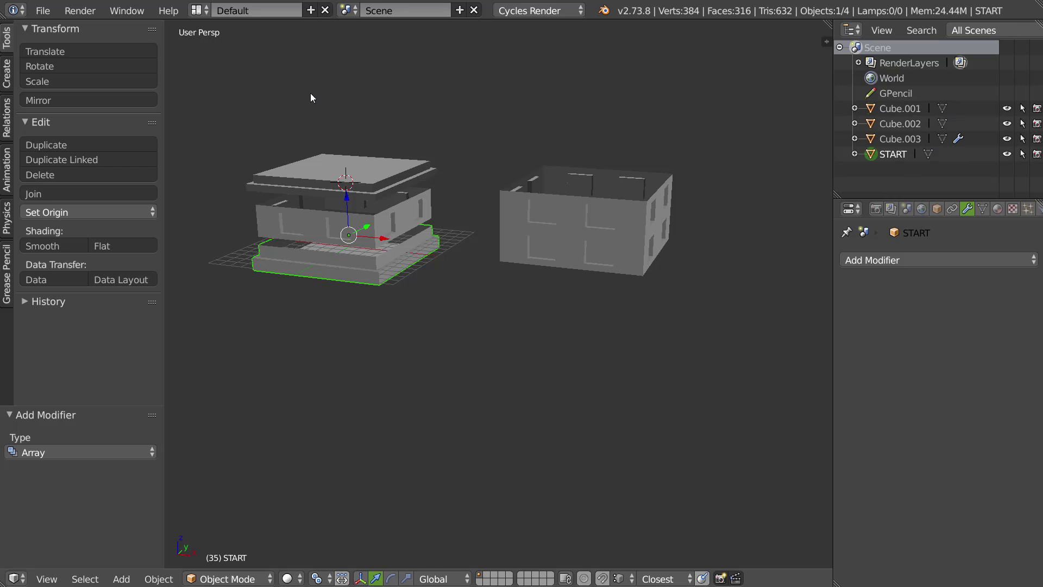
- Select the roof piece and rename it as END
{"action": "left_click", "coordinate": [415, 187]}
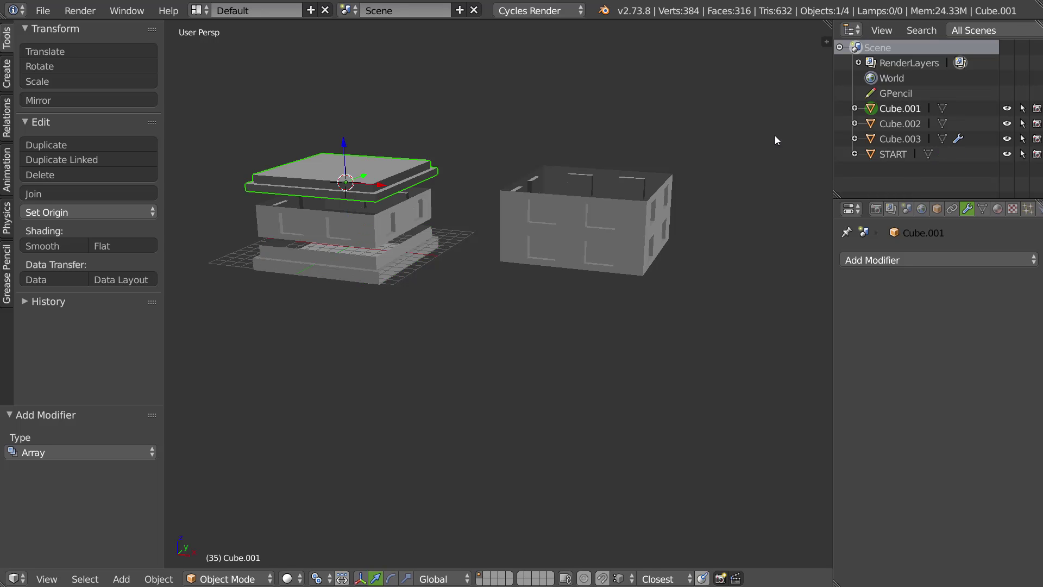
{"action": "double_click", "coordinate": [900, 108]}
{"action": "type", "text": "END"}
{"action": "key", "text": "Return"}
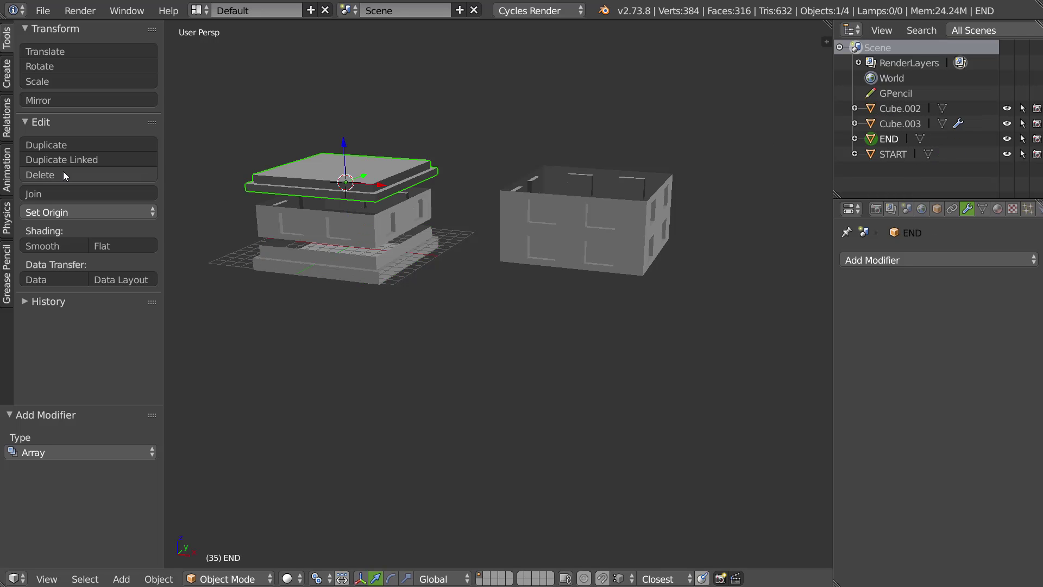
- Select the original wall ring and rename it as MIDDLE
{"action": "left_click", "coordinate": [403, 211]}
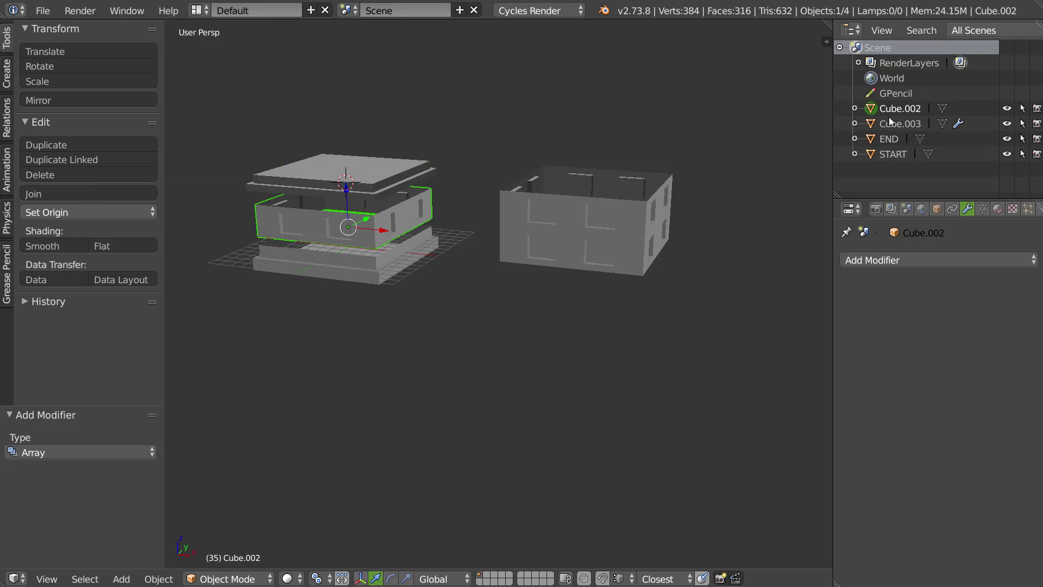
{"action": "double_click", "coordinate": [916, 109]}
{"action": "type", "text": "MIDDLE"}
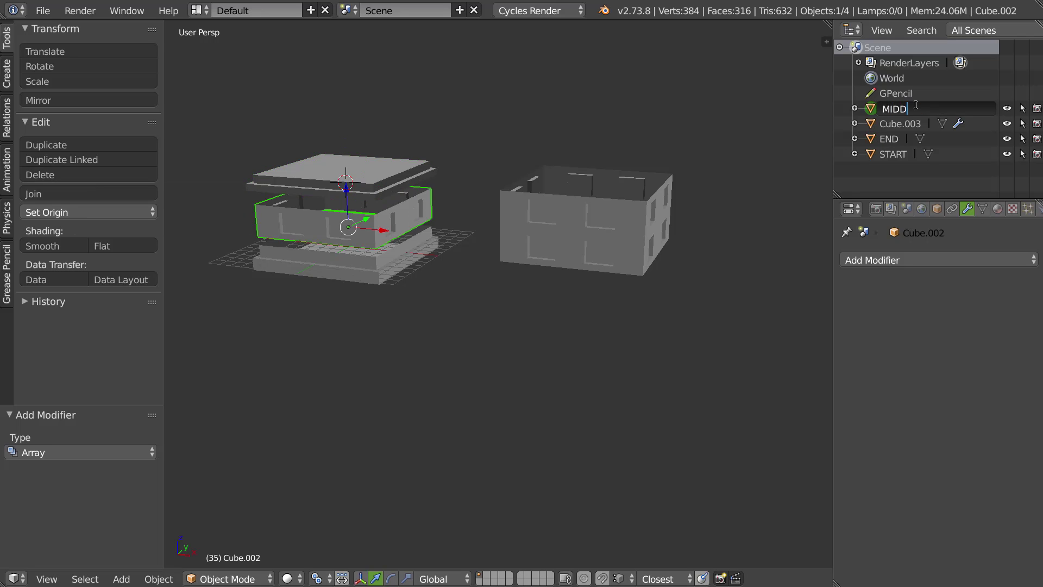
{"action": "key", "text": "Return"}
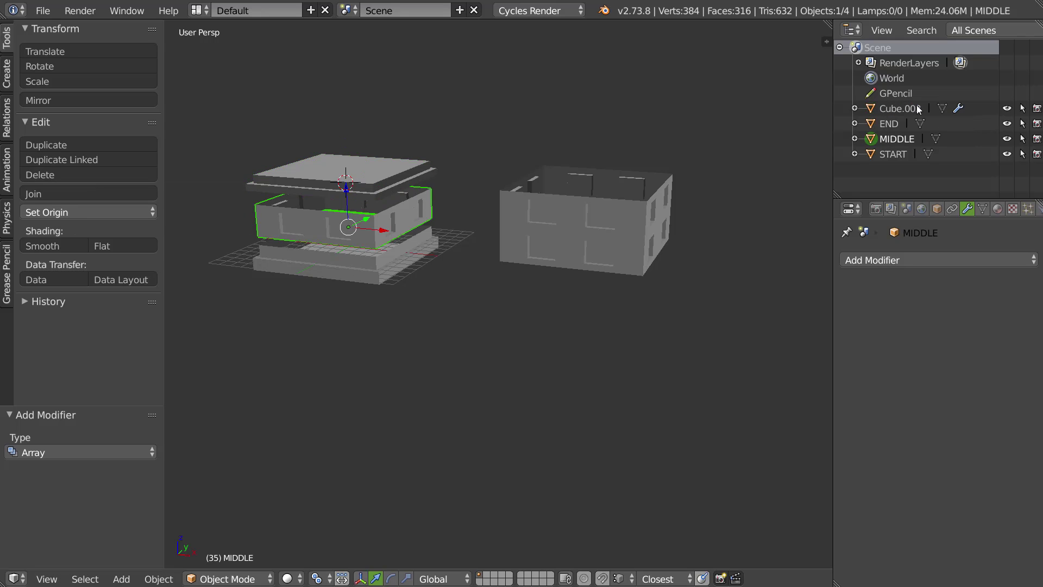
- Assign START as the start cap and END as the end cap of the wall duplicate's Array modifier
{"action": "right_click", "coordinate": [550, 262]}
{"action": "left_click", "coordinate": [932, 492]}
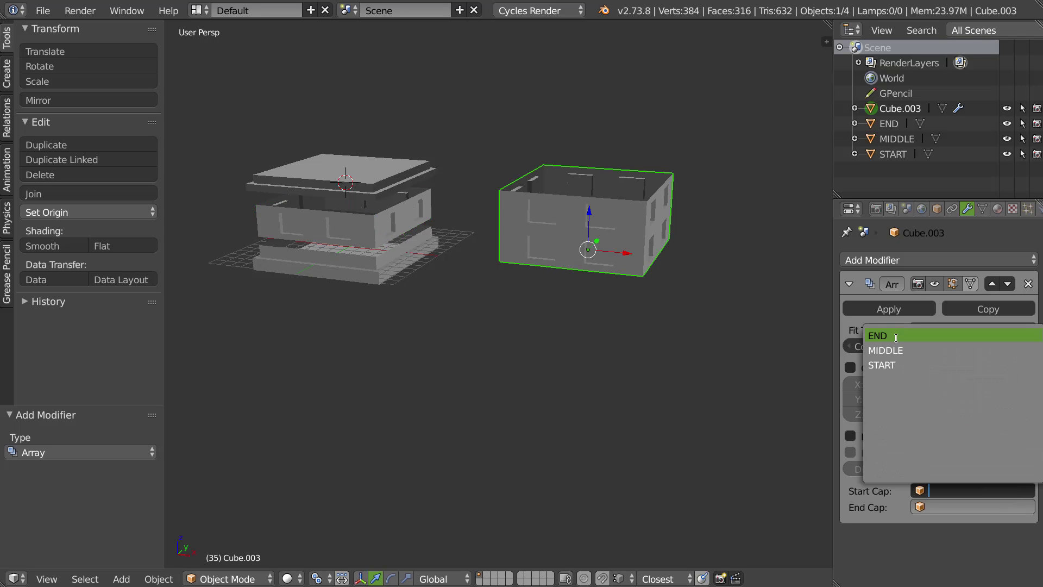
{"action": "left_click", "coordinate": [892, 365]}
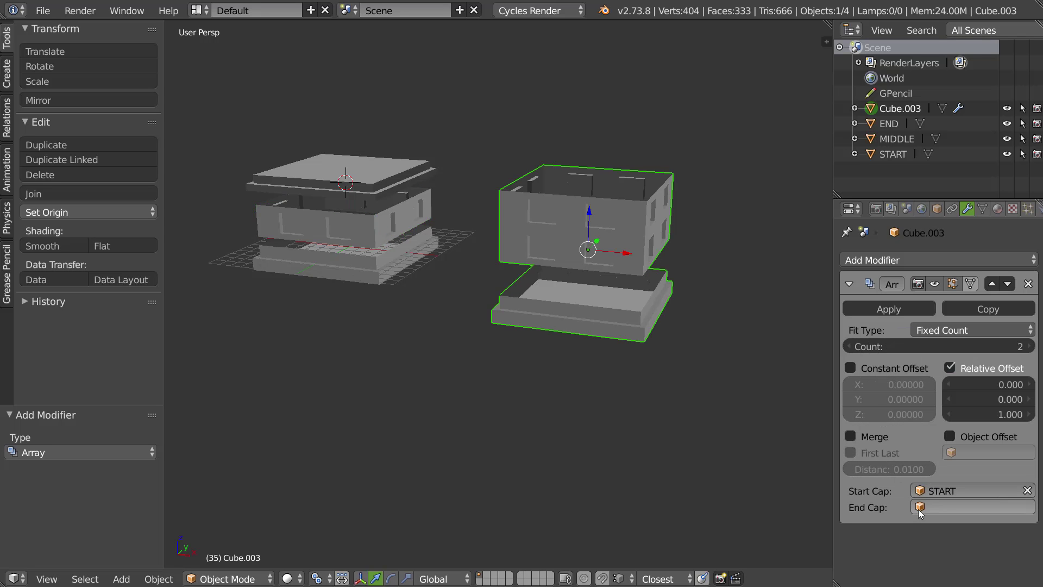
{"action": "left_click", "coordinate": [931, 506]}
{"action": "left_click", "coordinate": [878, 355]}
- Snap the 3D cursor to the START base's bottom face and set the object's origin to the 3D cursor
{"action": "middle_click_drag", "start_coordinate": [651, 285], "coordinate": [436, 234]}
{"action": "right_click", "coordinate": [421, 256]}
{"action": "scroll", "coordinate": [429, 221], "scroll_direction": "up", "scroll_amount": 1}
{"action": "key", "text": "Tab"}
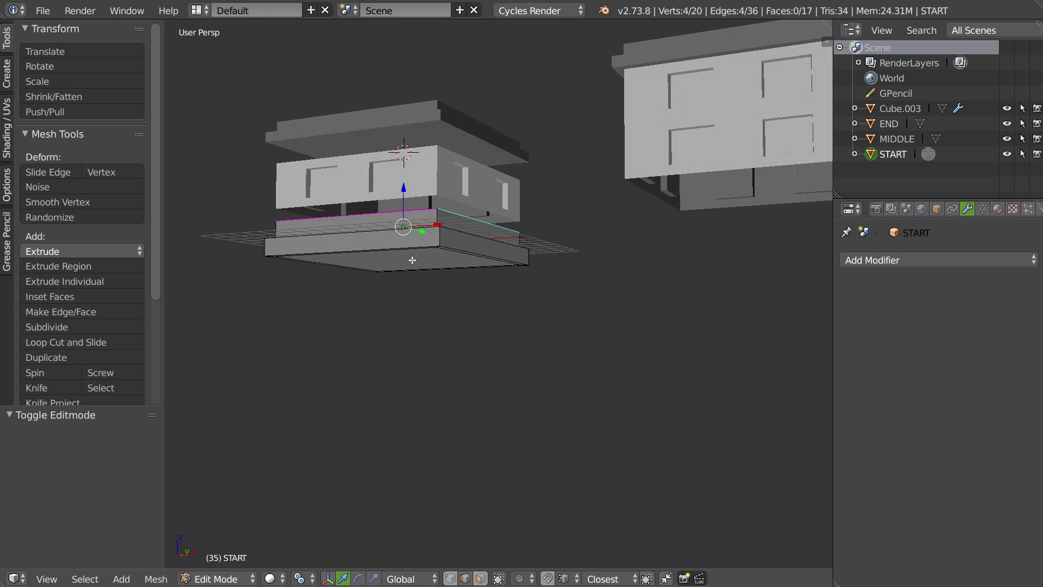
{"action": "key", "text": "ctrl+Tab"}
{"action": "left_click", "coordinate": [389, 272]}
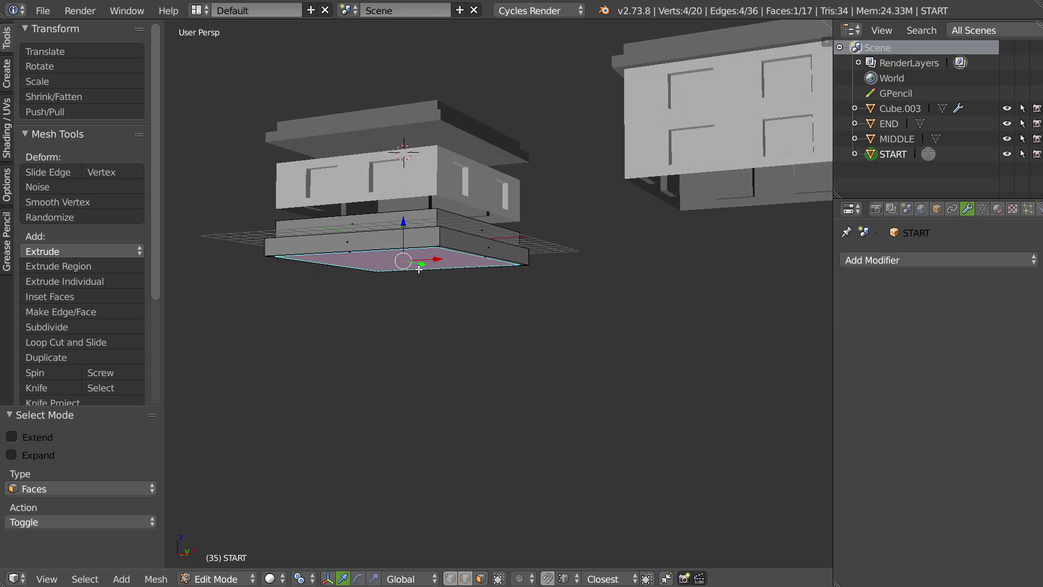
{"action": "key", "text": "shift+s"}
{"action": "left_click", "coordinate": [399, 272]}
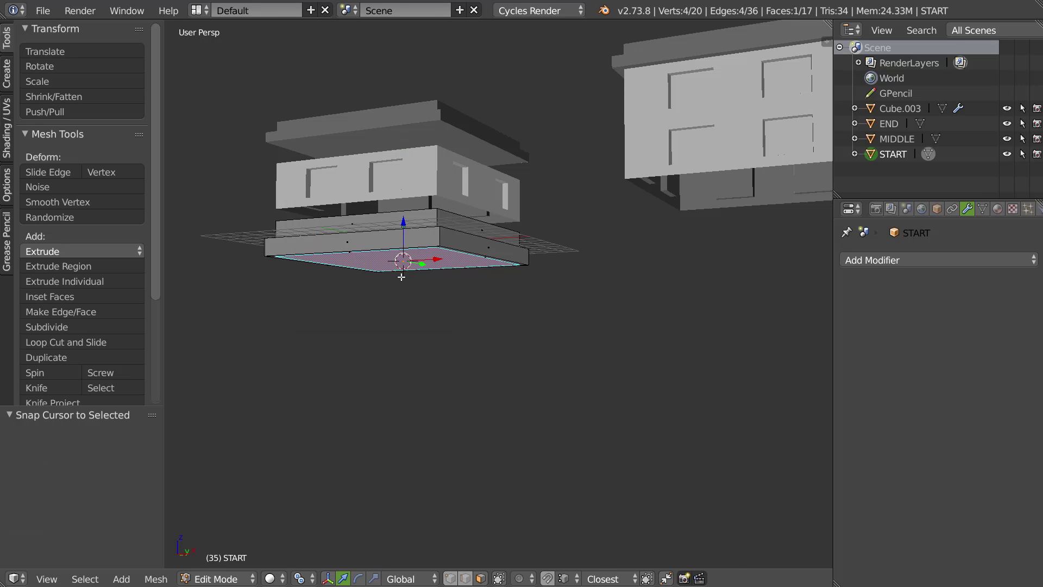
{"action": "key", "text": "Tab"}
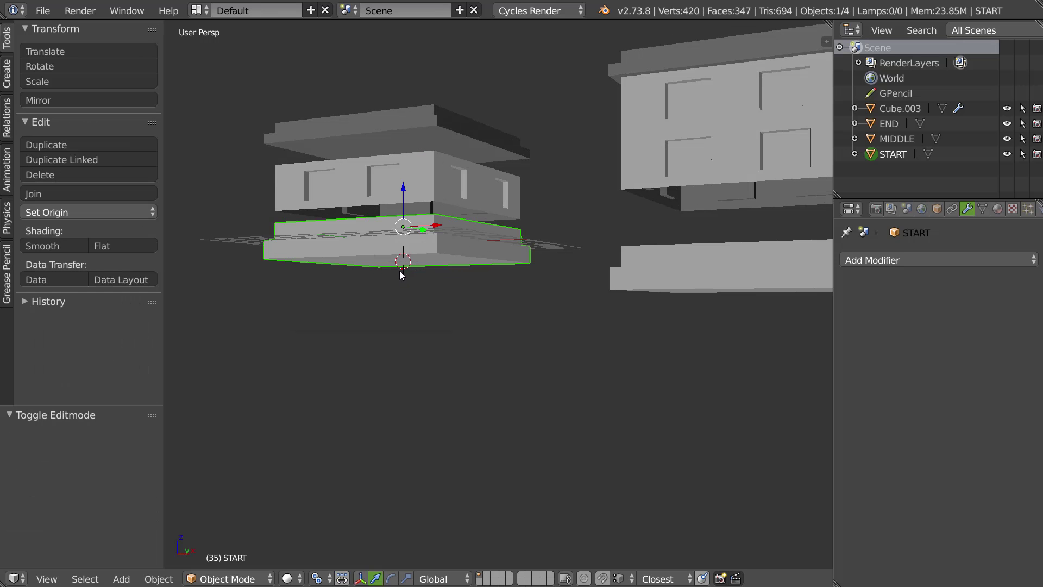
{"action": "key", "text": "shift+ctrl+alt+c"}
{"action": "left_click", "coordinate": [377, 272]}
- Raise the entire START mesh along Z in Edit Mode to just beneath the wall ring
{"action": "middle_click_drag", "start_coordinate": [377, 273], "coordinate": [526, 245]}
{"action": "scroll", "coordinate": [494, 250], "scroll_direction": "up", "scroll_amount": 2}
{"action": "left_click", "coordinate": [573, 217]}
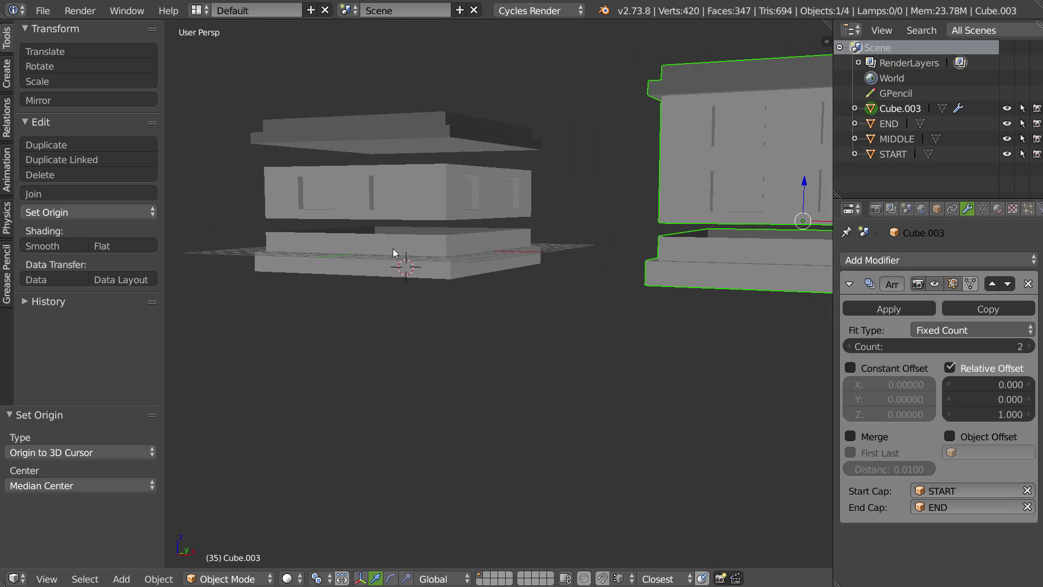
{"action": "scroll", "coordinate": [396, 251], "scroll_direction": "up", "scroll_amount": 2}
{"action": "right_click", "coordinate": [431, 240]}
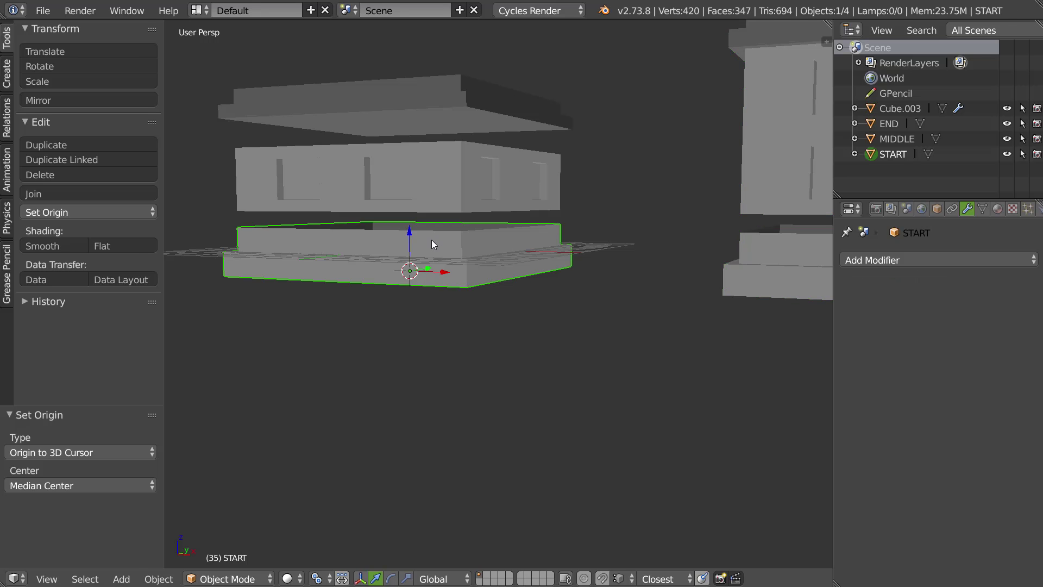
{"action": "key", "text": "Tab"}
{"action": "key", "text": "a"}
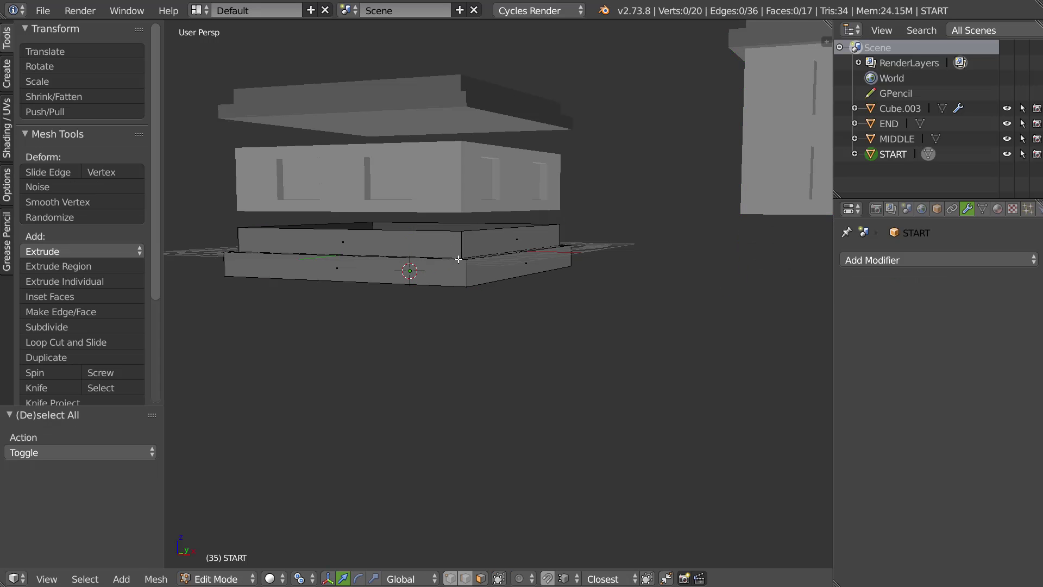
{"action": "left_click_drag", "start_coordinate": [411, 213], "coordinate": [425, 207]}
{"action": "key", "text": "Tab"}
{"action": "key", "text": "Tab"}
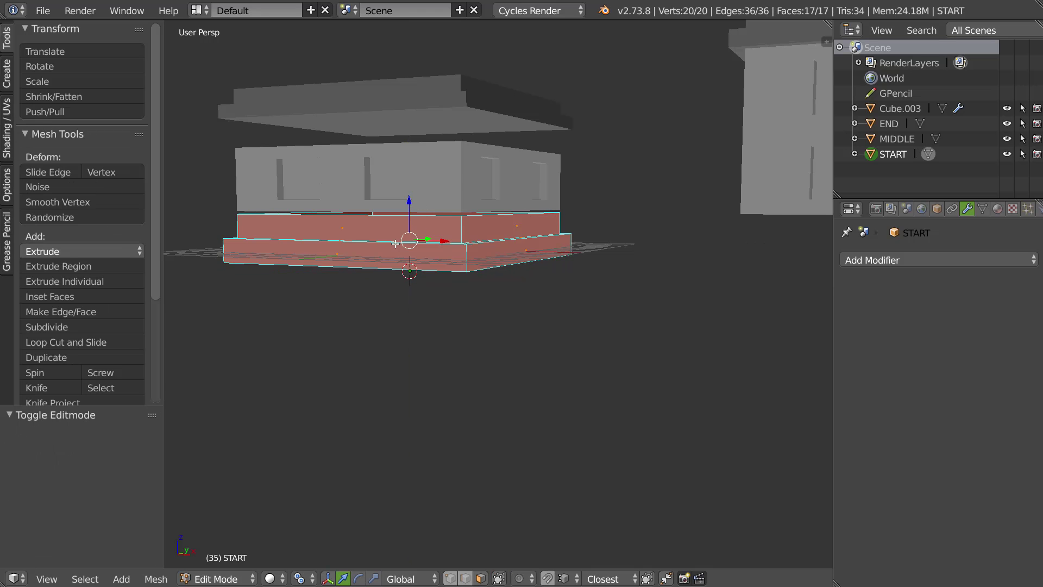
- Open the snap target options and move the START mesh about -0.294 along Z
{"action": "scroll", "coordinate": [467, 189], "scroll_direction": "up", "scroll_amount": 4}
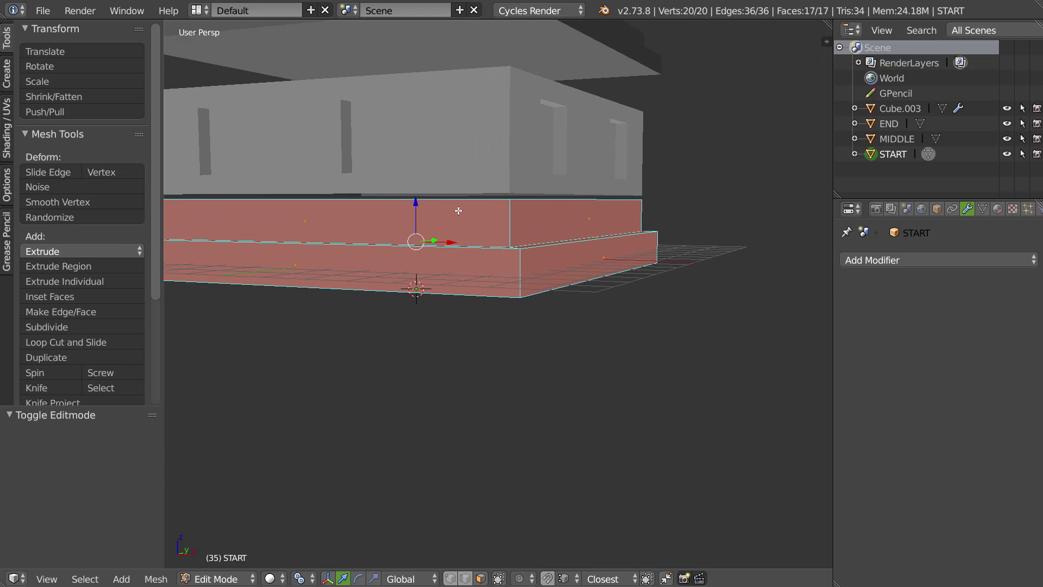
{"action": "left_click", "coordinate": [608, 579]}
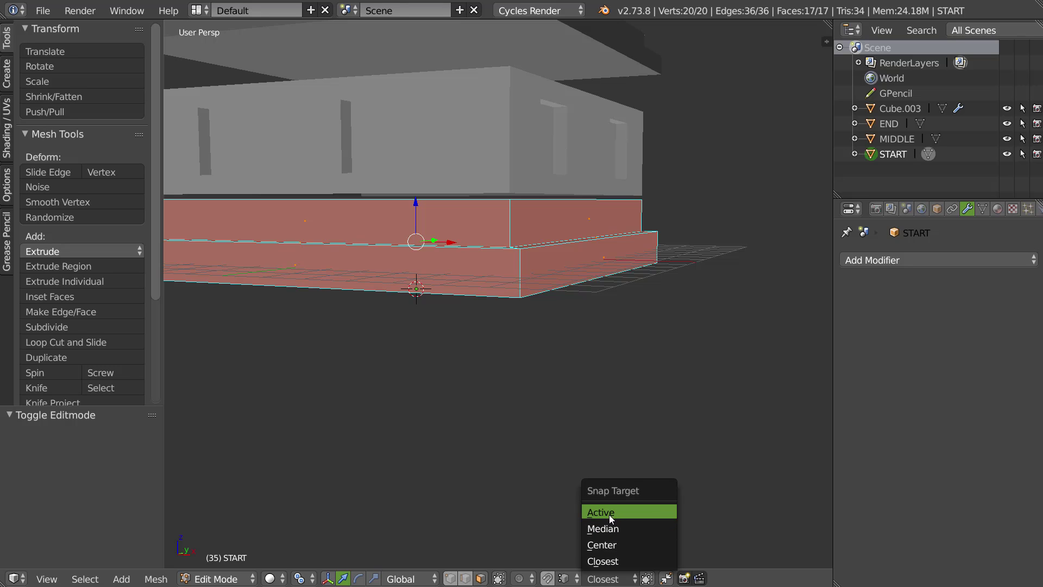
{"action": "left_click", "coordinate": [610, 545]}
{"action": "key", "text": "g"}
{"action": "key", "text": "z"}
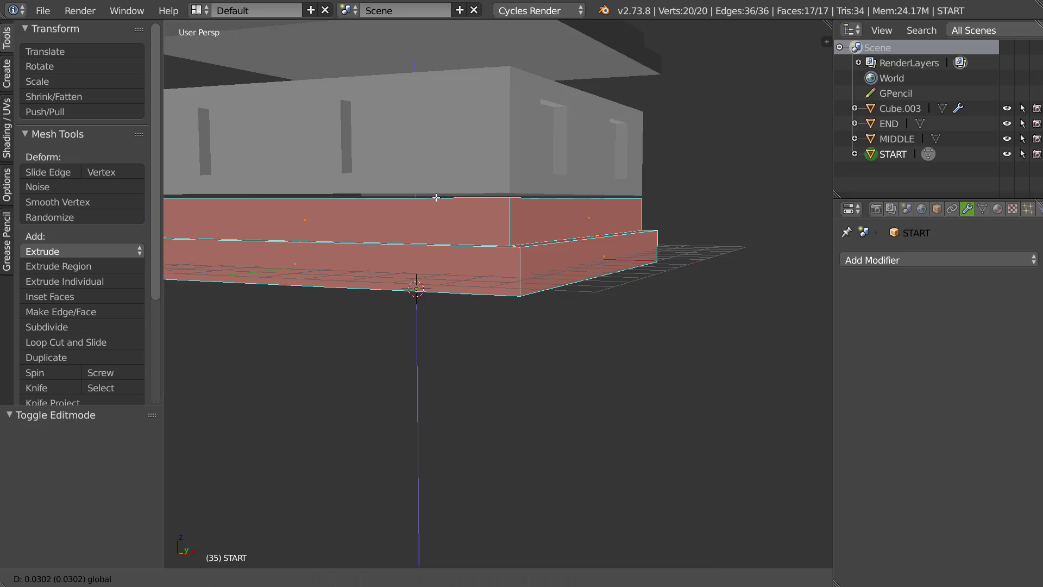
{"action": "left_click", "coordinate": [514, 218]}
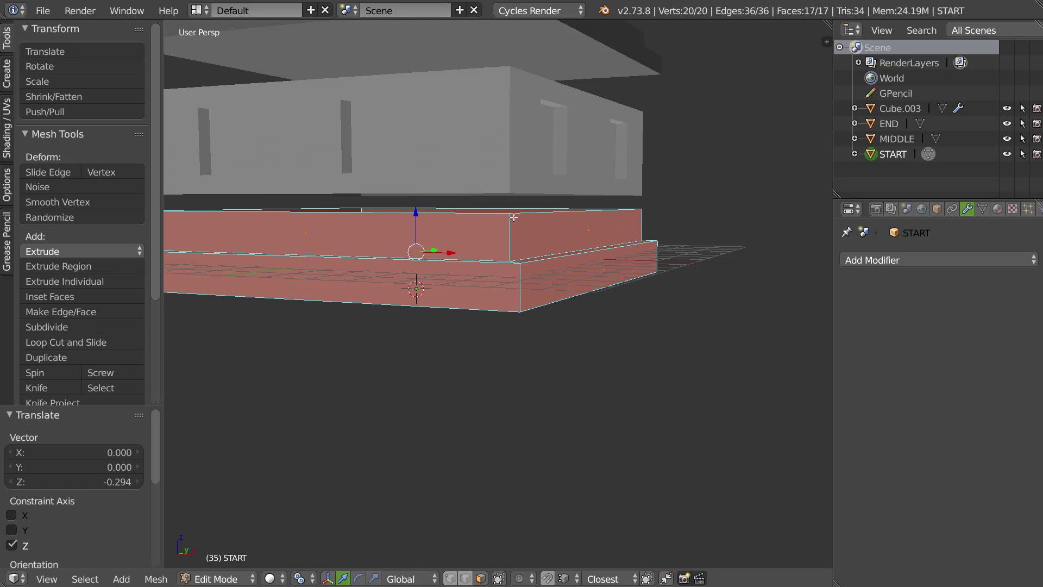
- Set the snap target to Center and move the START mesh about 0.031 along Z
{"action": "left_click", "coordinate": [598, 577]}
{"action": "left_click", "coordinate": [617, 544]}
{"action": "key", "text": "g"}
{"action": "key", "text": "z"}
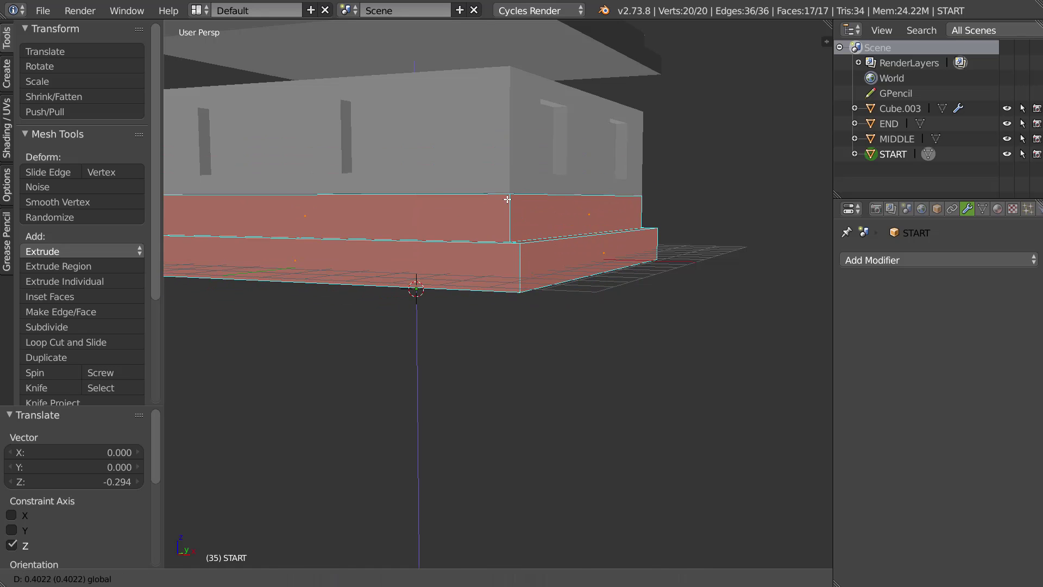
{"action": "left_click", "coordinate": [500, 212]}
- Set the snap target to Active and move the START mesh about -0.108 along Z
{"action": "left_click", "coordinate": [608, 578]}
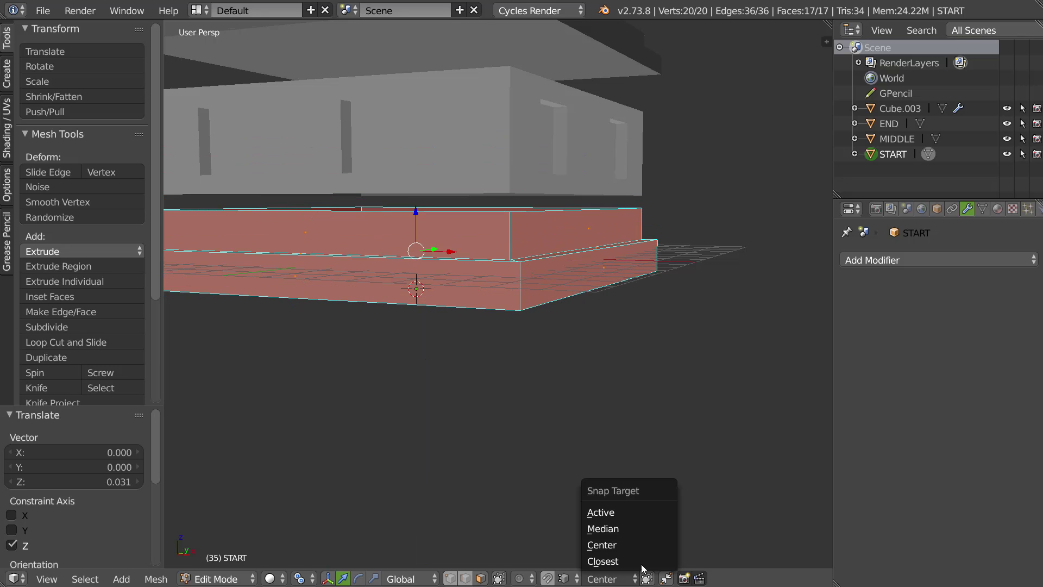
{"action": "left_click", "coordinate": [620, 512]}
{"action": "key", "text": "g"}
{"action": "key", "text": "z"}
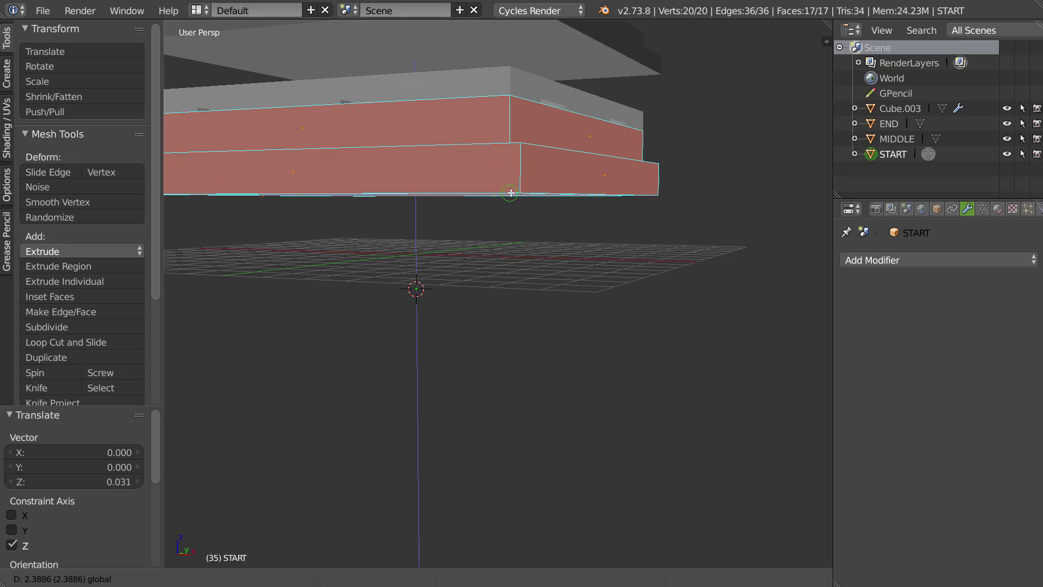
{"action": "left_click", "coordinate": [506, 213]}
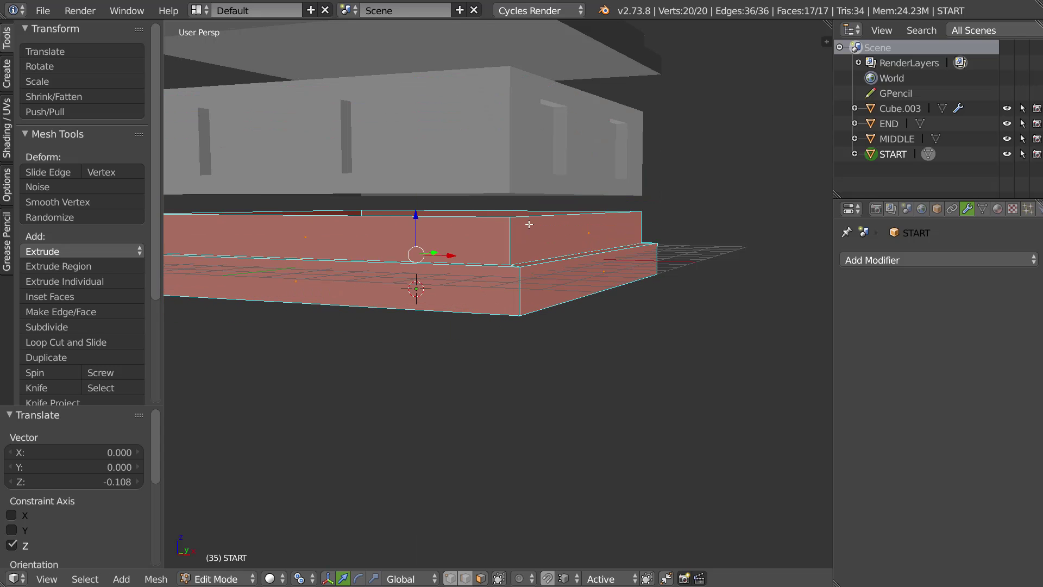
- Set the snap target to Closest and move the START mesh about 0.124 along Z in the front view
{"action": "left_click", "coordinate": [607, 579]}
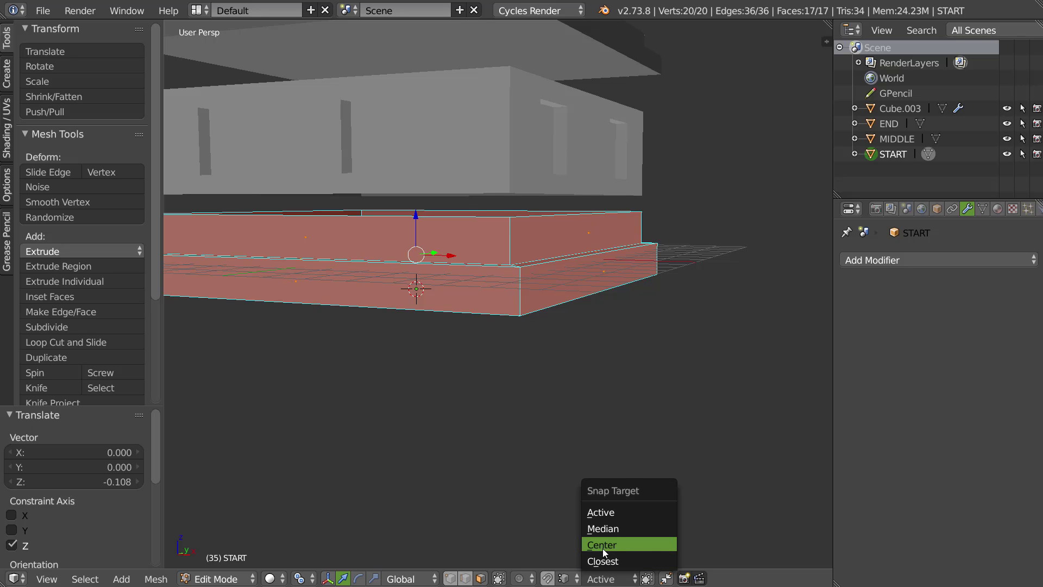
{"action": "left_click", "coordinate": [609, 562]}
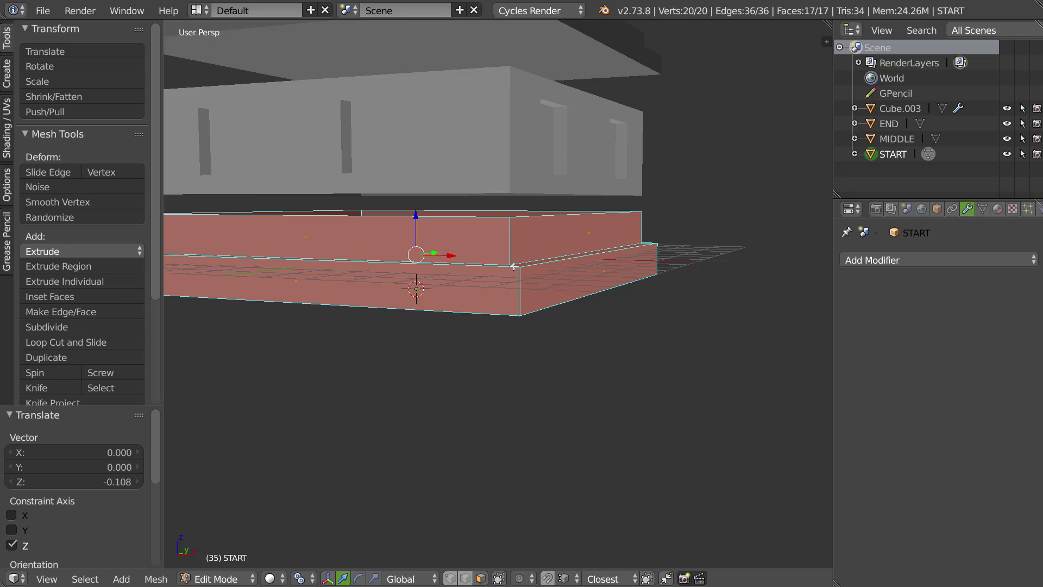
{"action": "key", "text": "KP_1"}
{"action": "scroll", "coordinate": [433, 283], "scroll_direction": "up", "scroll_amount": 1}
{"action": "key", "text": "g"}
{"action": "key", "text": "z"}
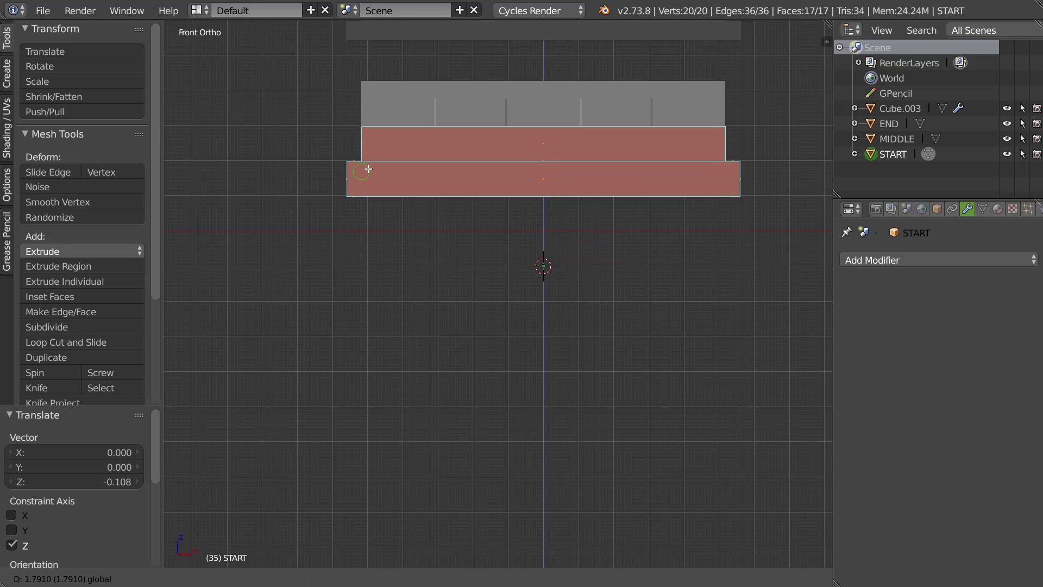
{"action": "left_click", "coordinate": [357, 194]}
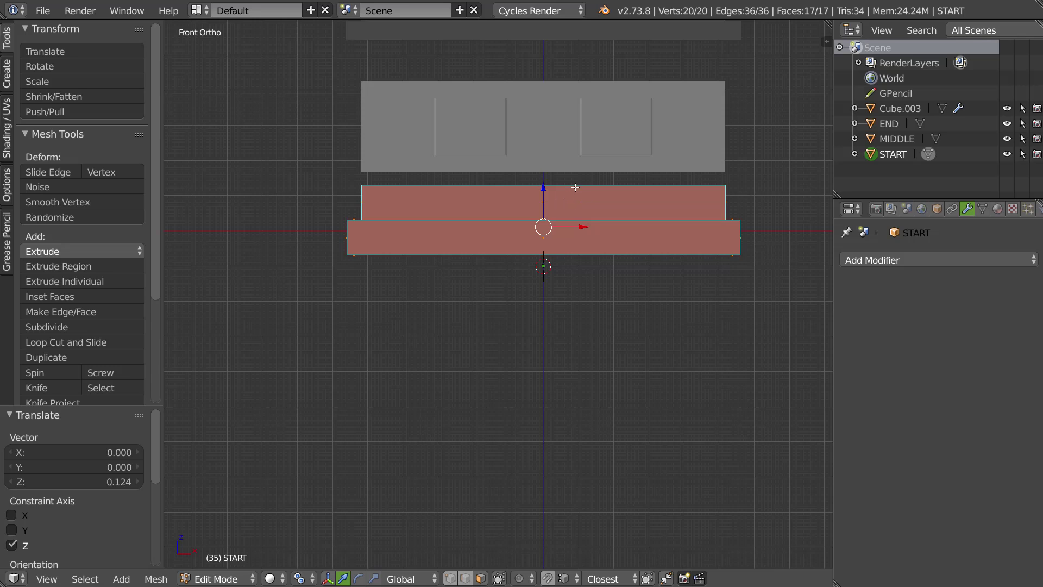
- Set the snap target to Median and move the START mesh about 0.696 along Z in the front view
{"action": "right_click", "coordinate": [731, 198], "text": "alt+shift"}
{"action": "right_click", "coordinate": [728, 199], "text": "alt+shift"}
{"action": "left_click", "coordinate": [602, 579]}
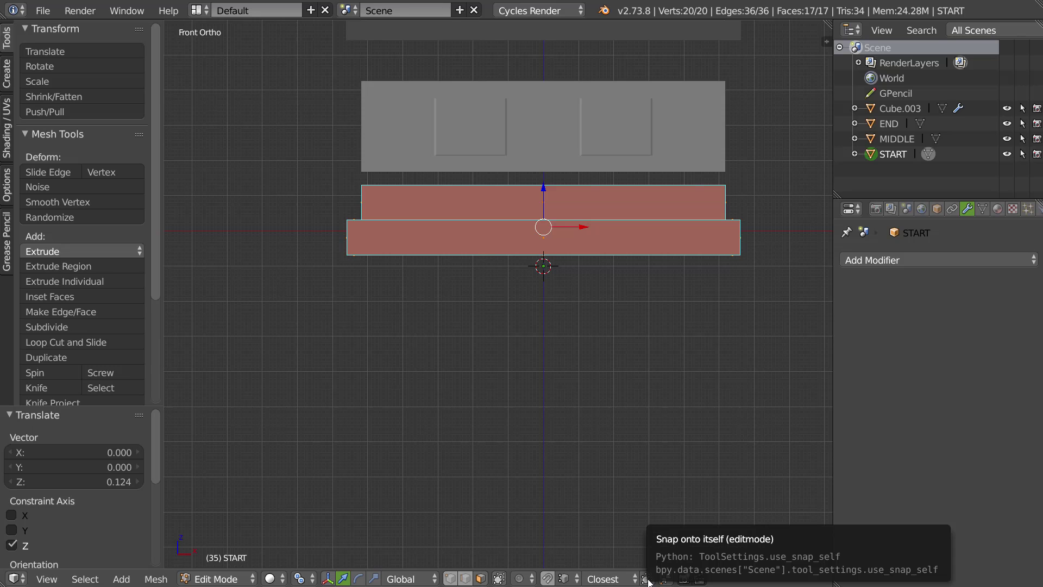
{"action": "left_click", "coordinate": [599, 579]}
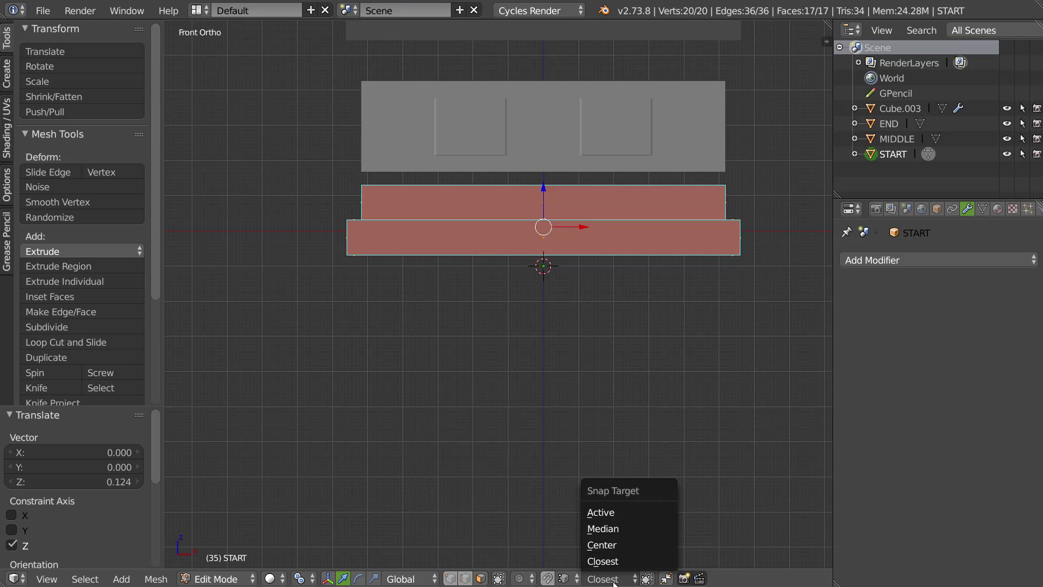
{"action": "left_click", "coordinate": [615, 529]}
{"action": "left_click_drag", "start_coordinate": [543, 188], "coordinate": [384, 159]}
- Switch to edge selection and move the START mesh's top edge loop slightly along Z near the wall's lower edge
{"action": "key", "text": "ctrl+Tab"}
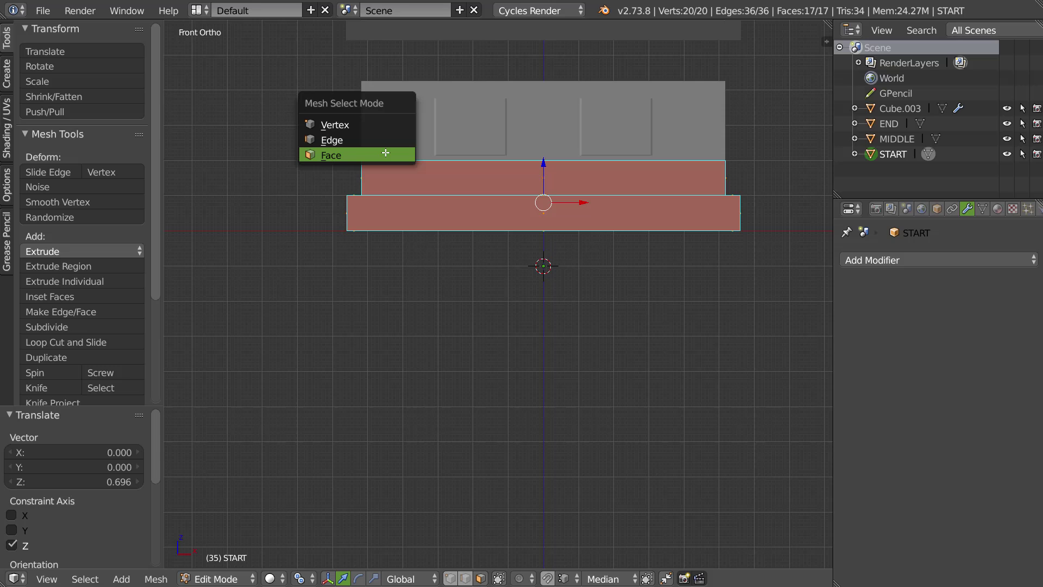
{"action": "left_click", "coordinate": [348, 140]}
{"action": "right_click", "coordinate": [416, 160], "text": "alt"}
{"action": "key", "text": "g"}
{"action": "key", "text": "z"}
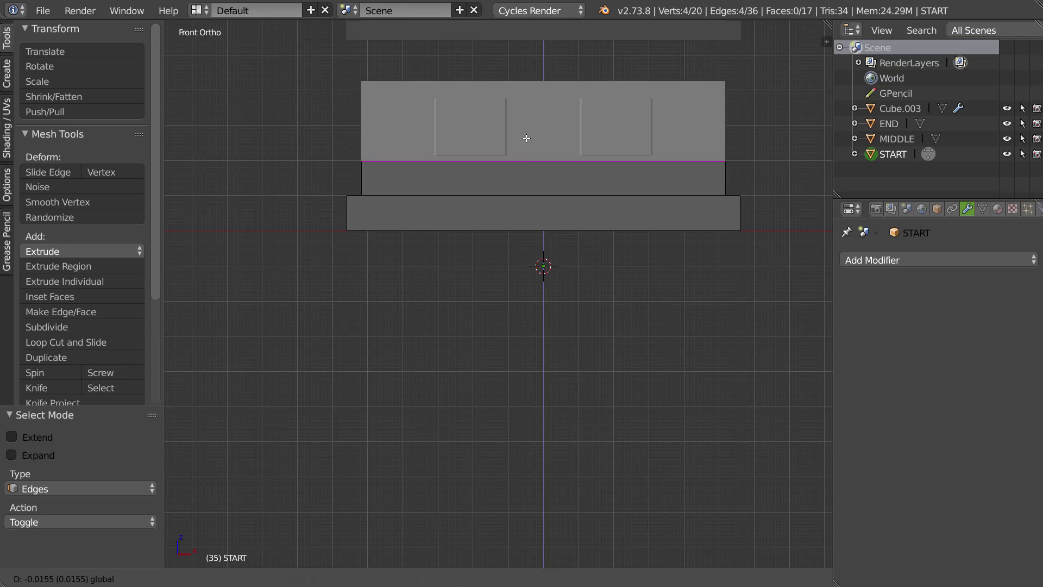
{"action": "left_click", "coordinate": [363, 167]}
{"action": "middle_click_drag", "start_coordinate": [363, 167], "coordinate": [527, 230]}
- Leave Edit Mode, select the arrayed building and raise its Array count floor by floor
{"action": "scroll", "coordinate": [527, 230], "scroll_direction": "down", "scroll_amount": 4}
{"action": "key", "text": "Tab"}
{"action": "middle_click_drag", "start_coordinate": [685, 244], "coordinate": [595, 340]}
{"action": "right_click", "coordinate": [647, 253]}
{"action": "left_click", "coordinate": [1028, 351]}
{"action": "left_click", "coordinate": [1028, 351]}
{"action": "left_click", "coordinate": [1029, 351]}
{"action": "left_click", "coordinate": [1029, 351]}
{"action": "left_click", "coordinate": [1029, 351]}
{"action": "left_click", "coordinate": [1028, 351]}
{"action": "left_click", "coordinate": [1031, 348]}
{"action": "left_click", "coordinate": [1031, 348]}
{"action": "left_click", "coordinate": [1030, 348]}
{"action": "left_click", "coordinate": [1031, 348]}
- Lower the building's Array count floor by floor
{"action": "left_click", "coordinate": [851, 346]}
{"action": "left_click", "coordinate": [850, 346]}
{"action": "left_click", "coordinate": [850, 346]}
{"action": "left_click", "coordinate": [850, 346]}
{"action": "left_click", "coordinate": [851, 346]}
{"action": "left_click", "coordinate": [850, 346]}
{"action": "left_click", "coordinate": [851, 346]}
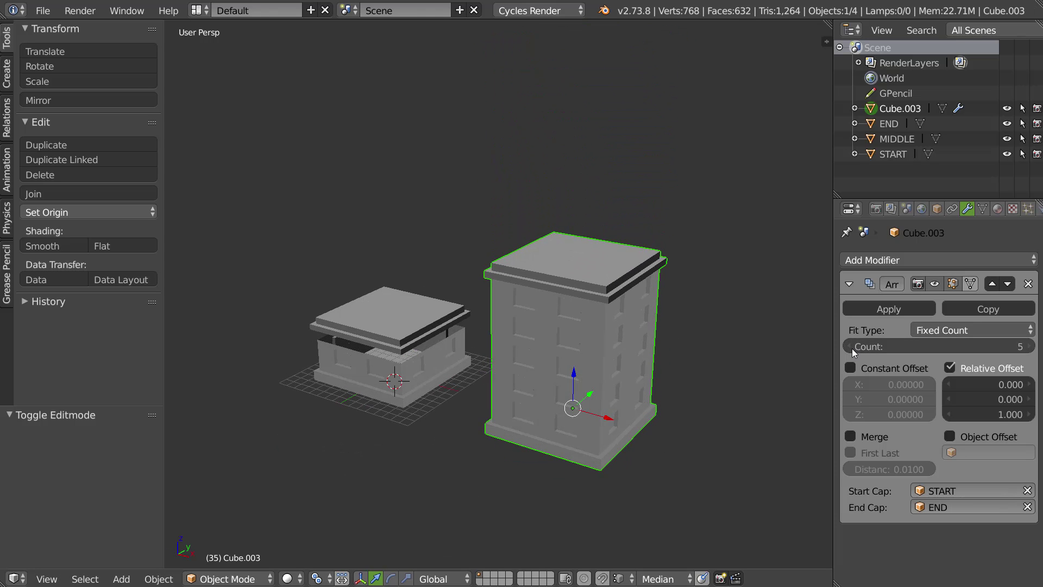
{"action": "left_click", "coordinate": [851, 346]}
{"action": "left_click", "coordinate": [851, 346]}
{"action": "left_click", "coordinate": [851, 346]}
- Raise the building's Array count to 11
{"action": "left_click", "coordinate": [1028, 348]}
{"action": "left_click", "coordinate": [1028, 347]}
{"action": "left_click", "coordinate": [1028, 348]}
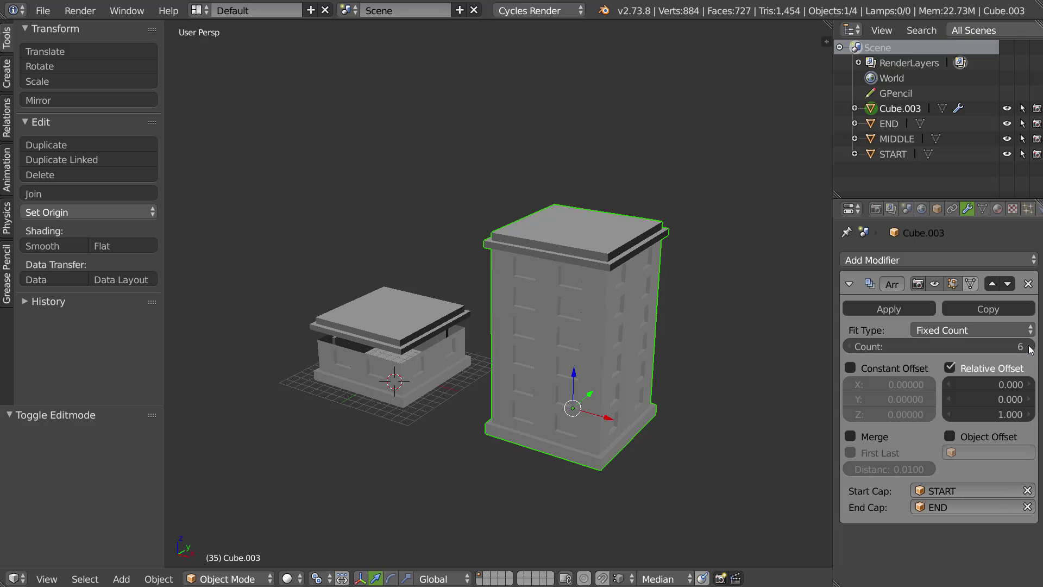
{"action": "left_click", "coordinate": [1028, 347]}
{"action": "left_click", "coordinate": [1029, 348]}
{"action": "left_click", "coordinate": [1029, 347]}
{"action": "double_click", "coordinate": [1029, 348]}
{"action": "middle_click_drag", "start_coordinate": [564, 293], "coordinate": [585, 295]}
{"action": "scroll", "coordinate": [648, 297], "scroll_direction": "down", "scroll_amount": 3}
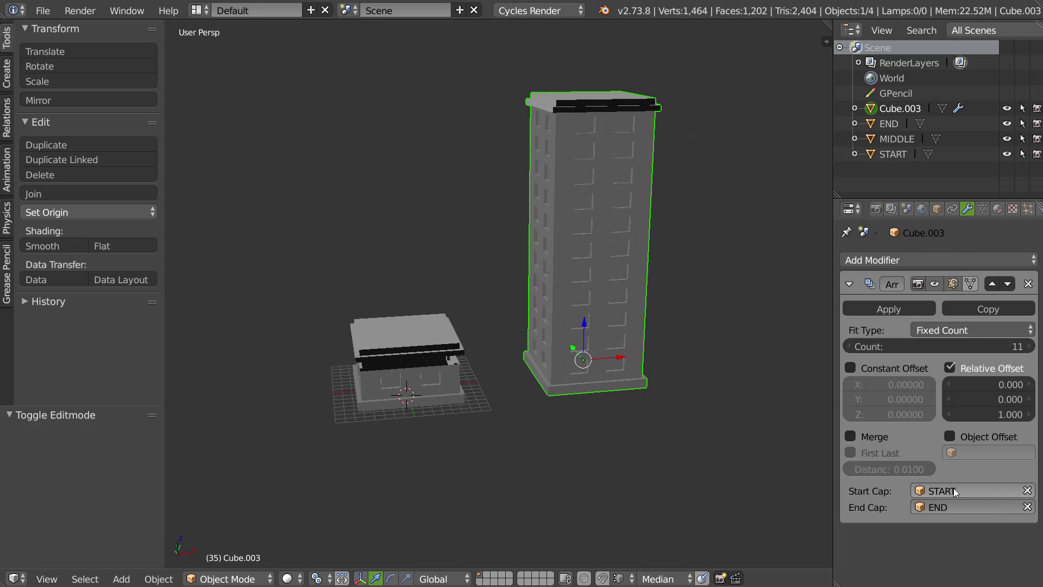
- Select the separate roof, wall and base pieces together and delete them
{"action": "middle_click_drag", "start_coordinate": [560, 298], "coordinate": [441, 330]}
{"action": "scroll", "coordinate": [561, 305], "scroll_direction": "up", "scroll_amount": 1}
{"action": "right_click", "coordinate": [440, 333]}
{"action": "right_click", "coordinate": [438, 383], "text": "shift"}
{"action": "right_click", "coordinate": [448, 406], "text": "shift"}
{"action": "middle_click_drag", "start_coordinate": [583, 332], "coordinate": [657, 279]}
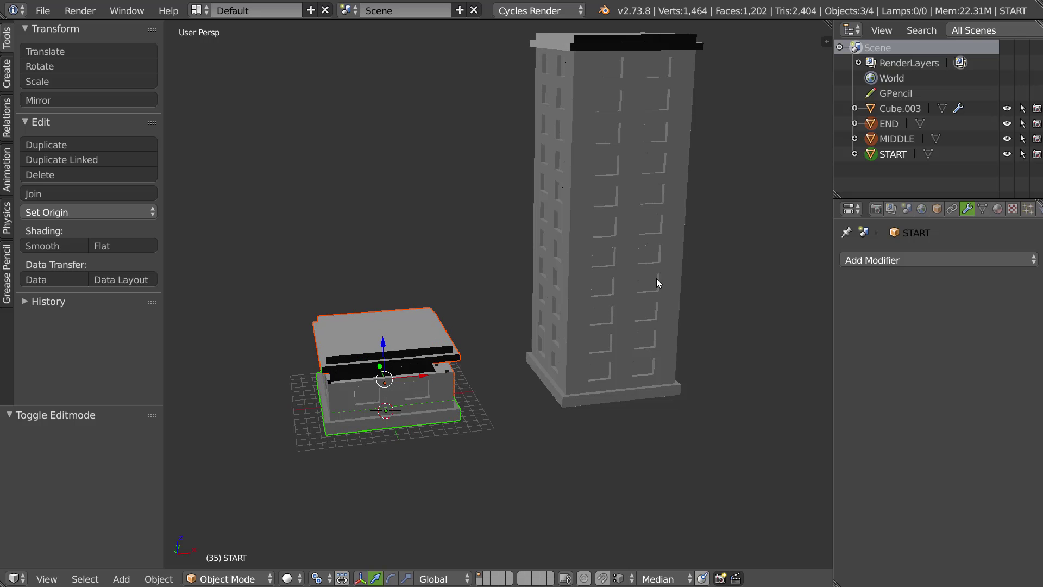
{"action": "key", "text": "x"}
{"action": "left_click", "coordinate": [543, 320]}
- Delete the arrayed tower to empty the scene
{"action": "right_click", "coordinate": [557, 339]}
{"action": "key", "text": "x"}
{"action": "left_click", "coordinate": [584, 361]}
{"action": "key", "text": "Home"}
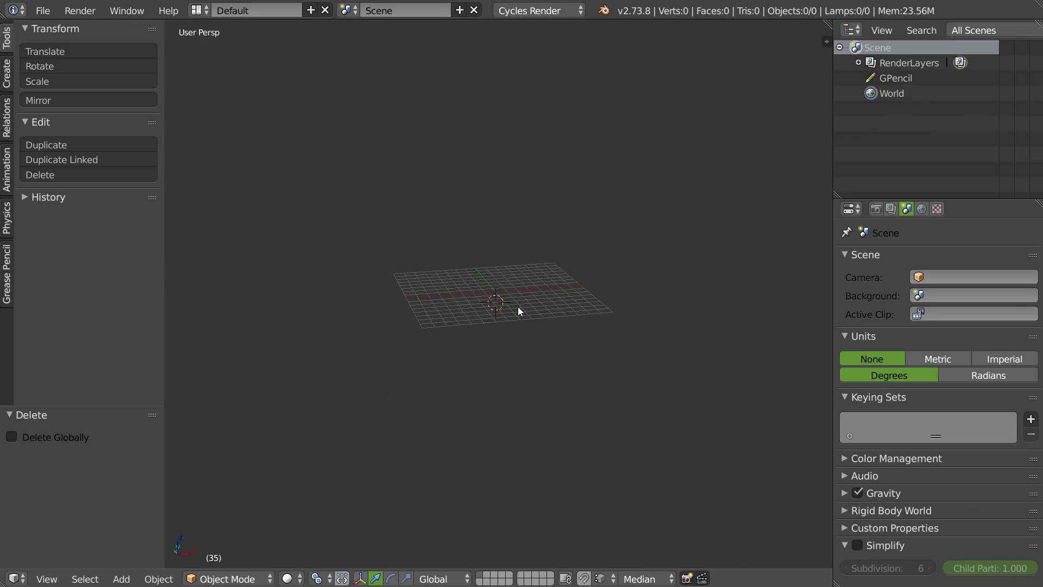
- Add a UV sphere with 24 segments, 24 rings and size 1 at the scene centre
{"action": "middle_click_drag", "start_coordinate": [469, 310], "coordinate": [511, 309]}
{"action": "key", "text": "shift+a"}
{"action": "mouse_move", "coordinate": [507, 311]}
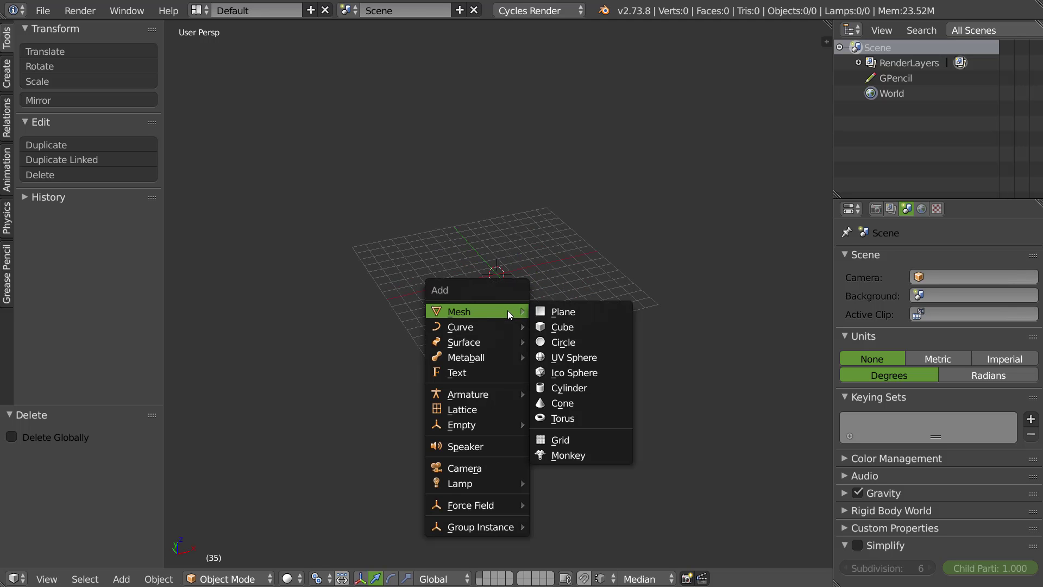
{"action": "left_click", "coordinate": [586, 357]}
{"action": "middle_click_drag", "start_coordinate": [507, 338], "coordinate": [658, 212], "text": "ctrl"}
{"action": "middle_click_drag", "start_coordinate": [529, 363], "coordinate": [700, 196], "text": "shift"}
{"action": "key", "text": "KP_Decimal"}
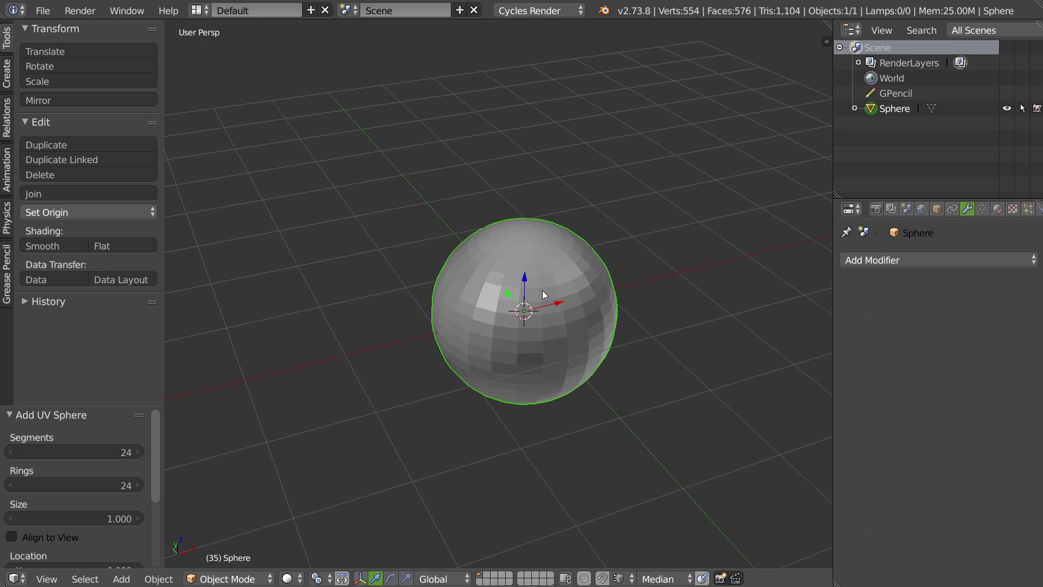
{"action": "middle_click_drag", "start_coordinate": [532, 295], "coordinate": [531, 299]}
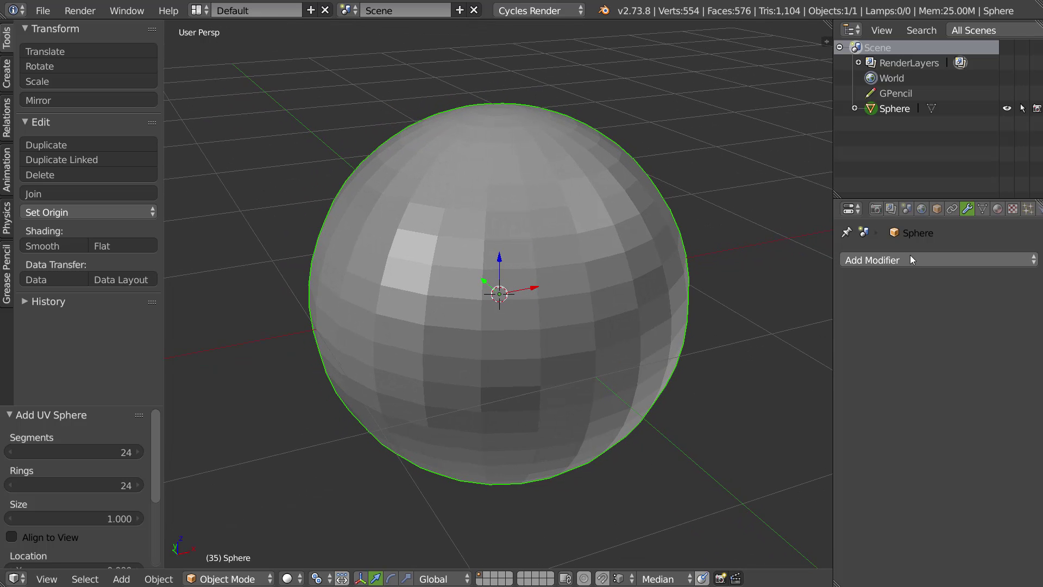
- Add a Bevel modifier with 2 segments to the sphere and enable its Wire and Draw All Edges display
{"action": "left_click", "coordinate": [900, 259]}
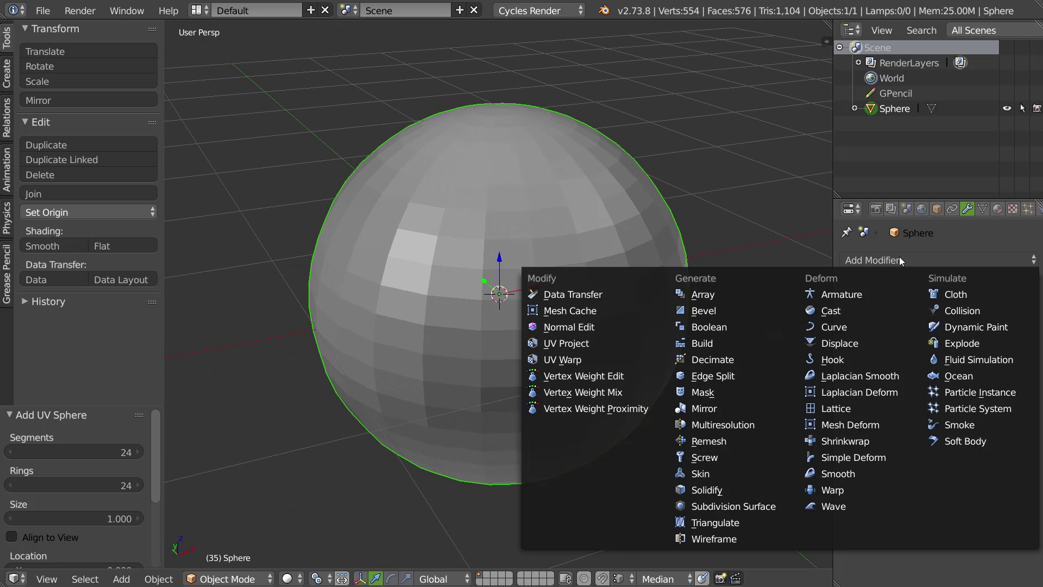
{"action": "left_click", "coordinate": [715, 315]}
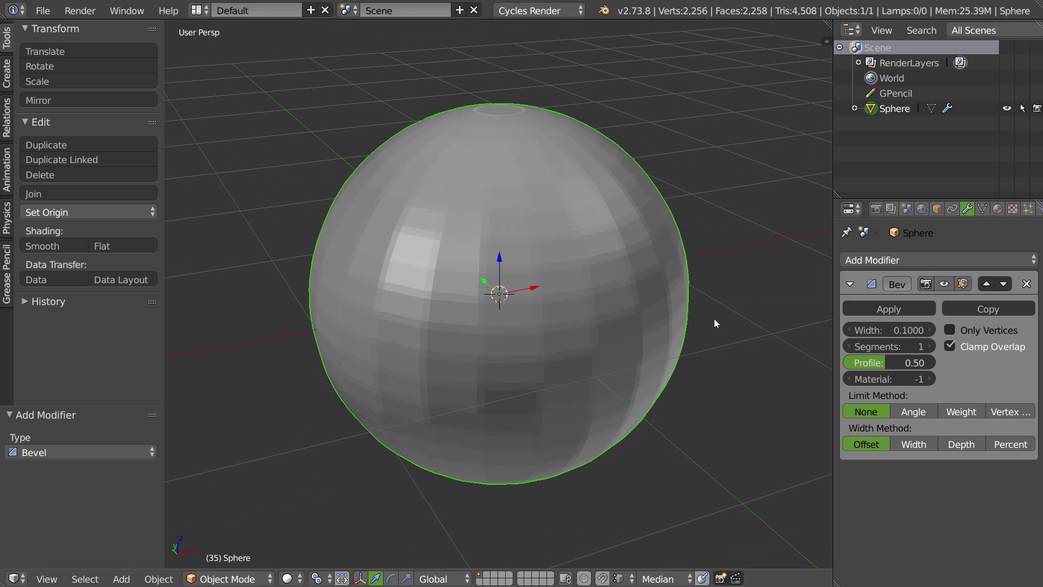
{"action": "left_click", "coordinate": [937, 209]}
{"action": "left_click", "coordinate": [848, 442]}
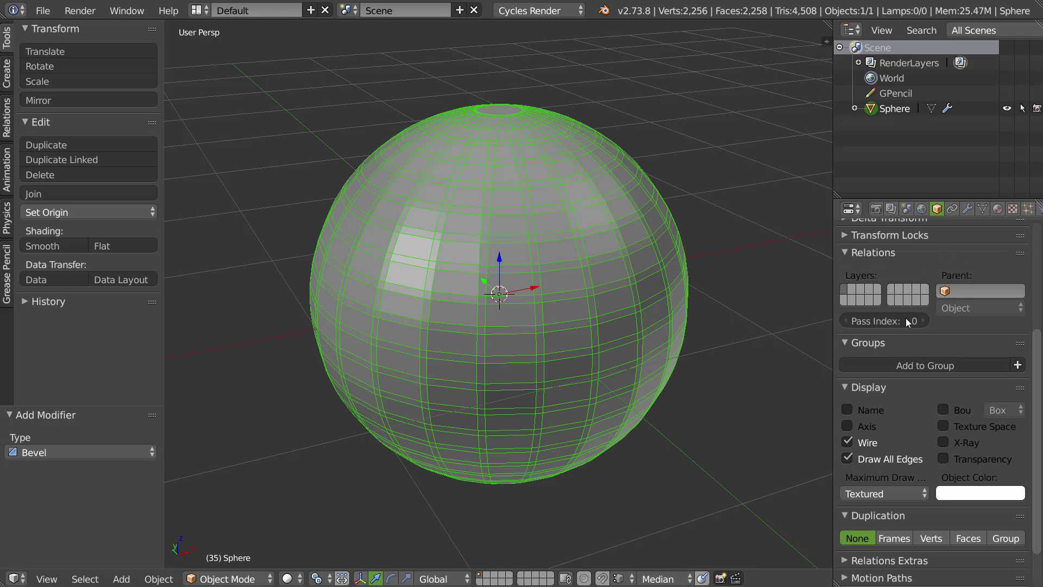
{"action": "left_click", "coordinate": [967, 209]}
{"action": "left_click", "coordinate": [928, 347]}
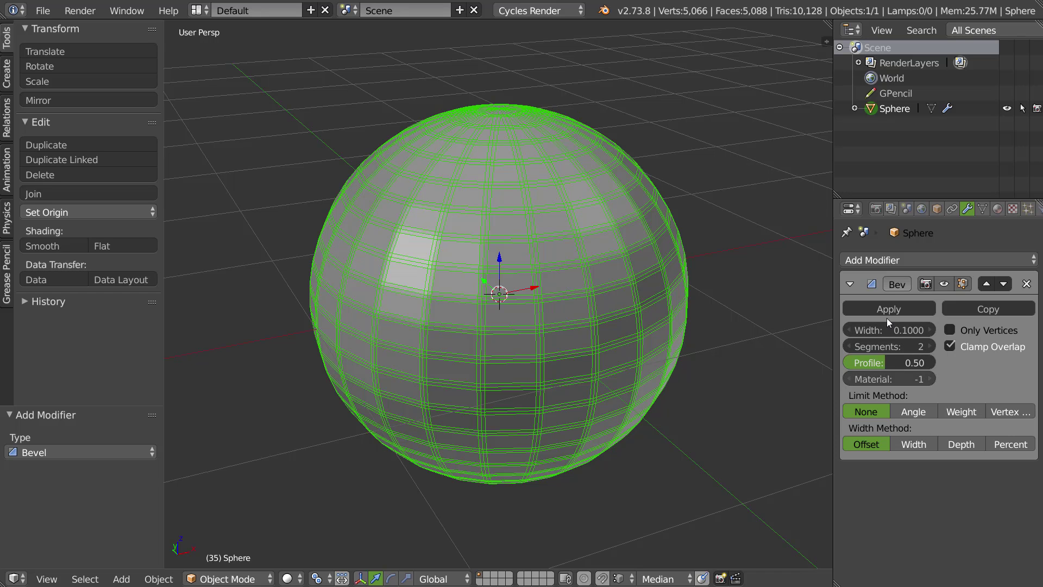
- Remove the sphere's Bevel modifier and place an overlapping duplicate offset by about 1.181 X, -0.181 Y and 0.763 Z
{"action": "left_click", "coordinate": [1026, 284]}
{"action": "left_click", "coordinate": [947, 260]}
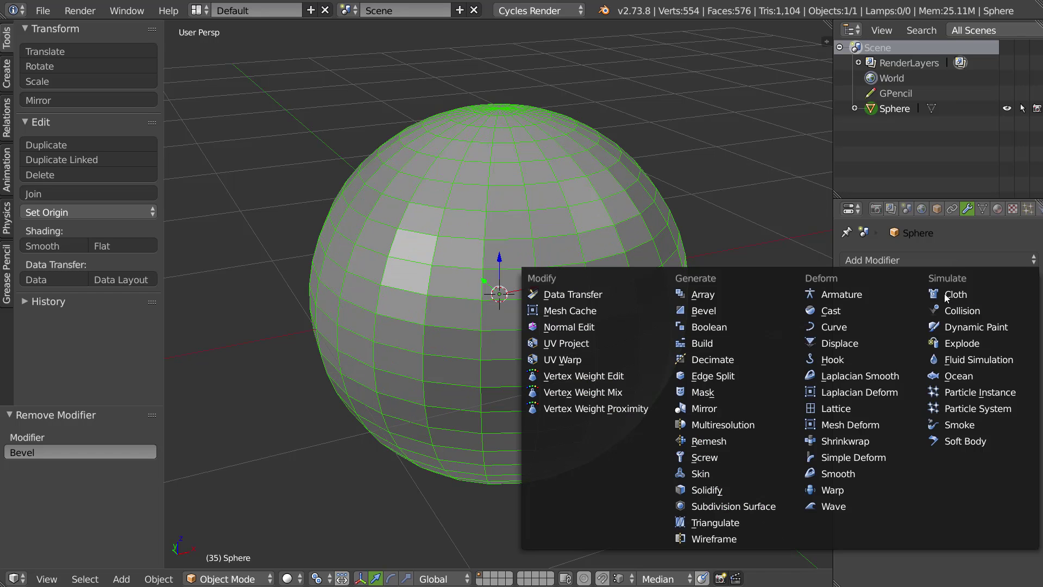
{"action": "left_click", "coordinate": [894, 266]}
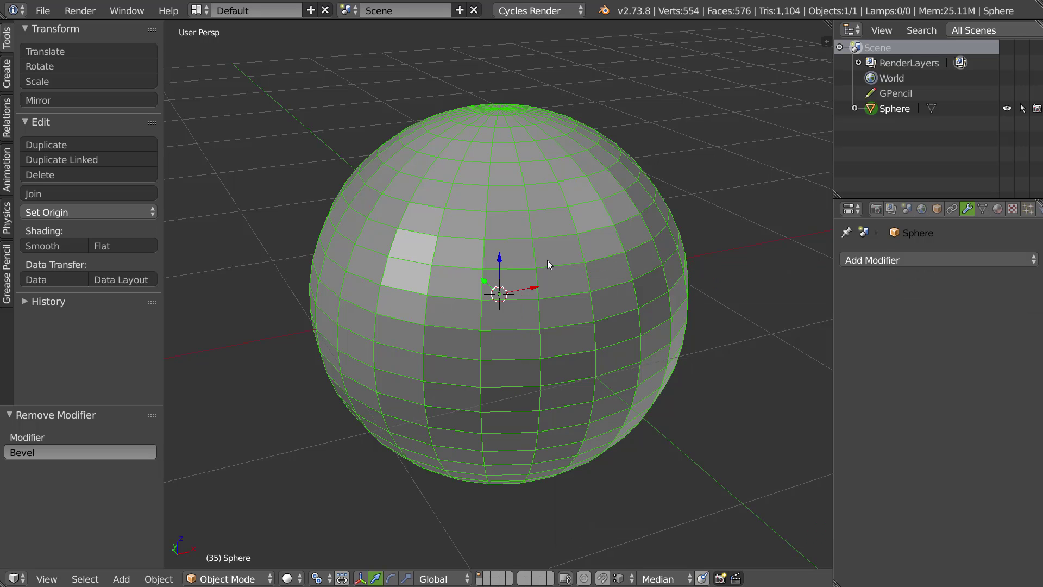
{"action": "key", "text": "shift+d"}
{"action": "left_click", "coordinate": [741, 112]}
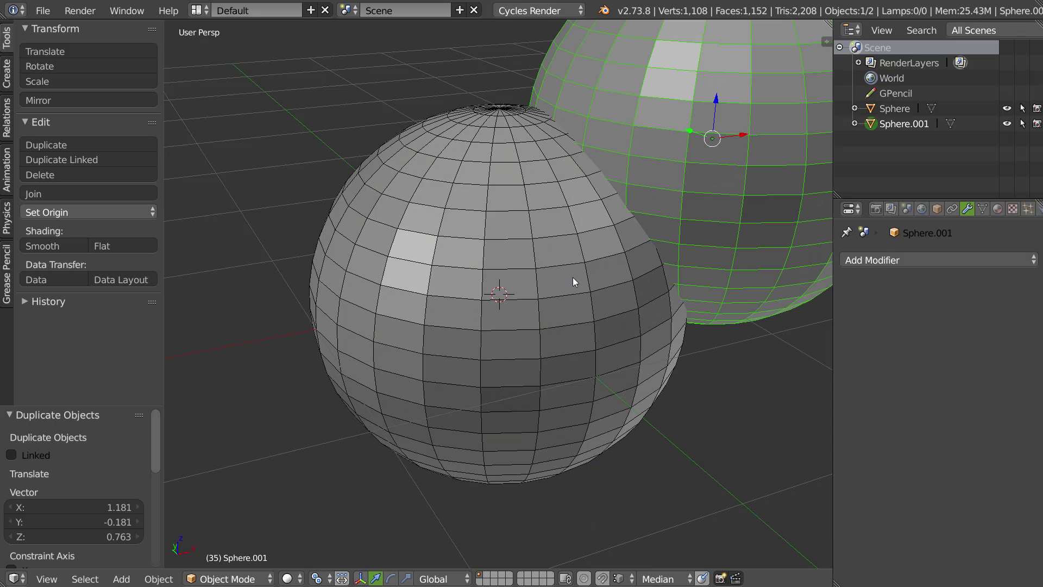
- Add a Boolean modifier to the original sphere, set to Intersect with Sphere.001 as its object
{"action": "right_click", "coordinate": [556, 337]}
{"action": "left_click", "coordinate": [906, 262]}
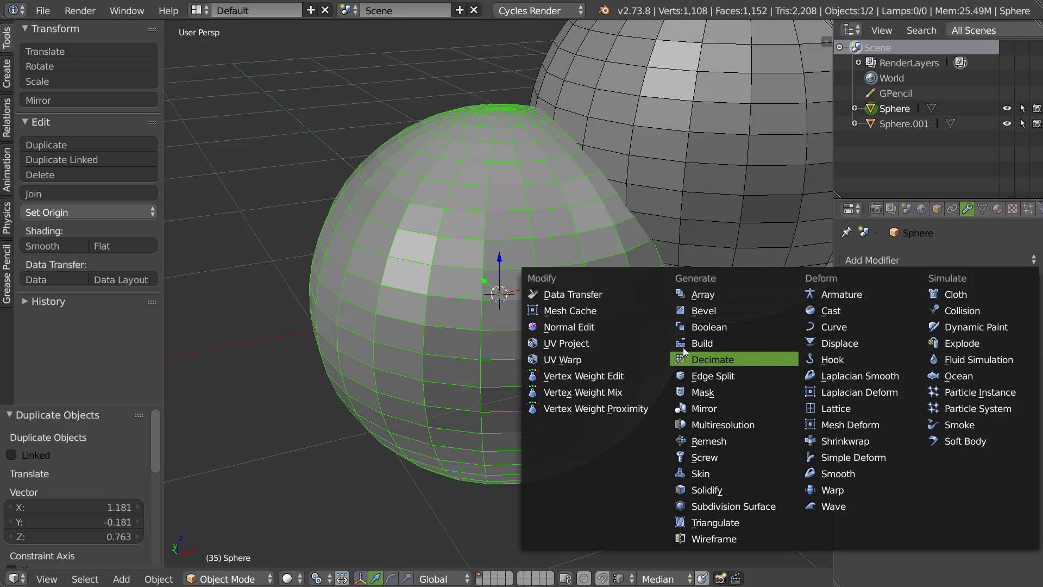
{"action": "left_click", "coordinate": [719, 331]}
{"action": "left_click", "coordinate": [955, 347]}
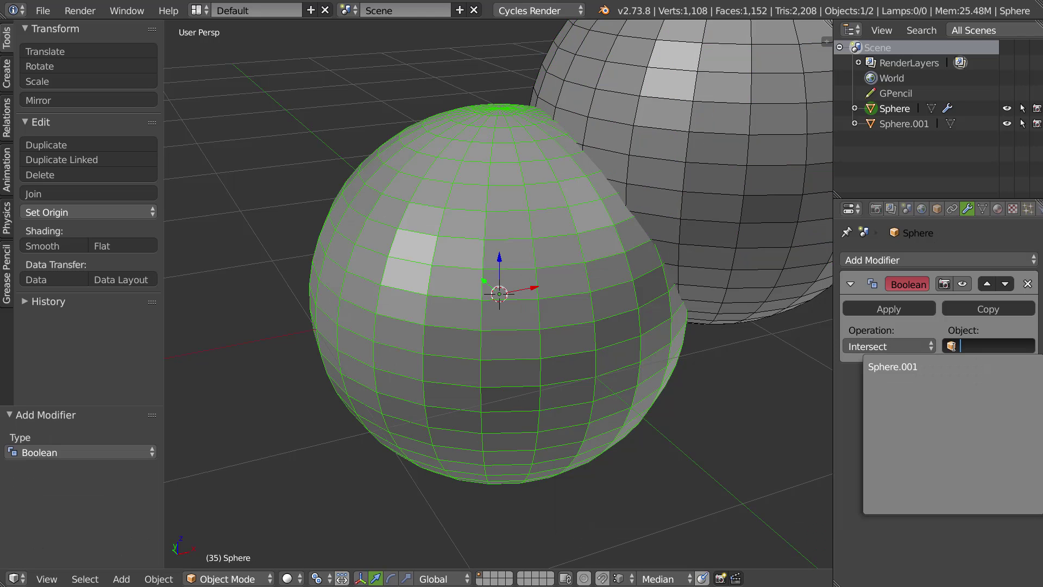
{"action": "left_click", "coordinate": [883, 365]}
{"action": "middle_click_drag", "start_coordinate": [679, 343], "coordinate": [701, 310]}
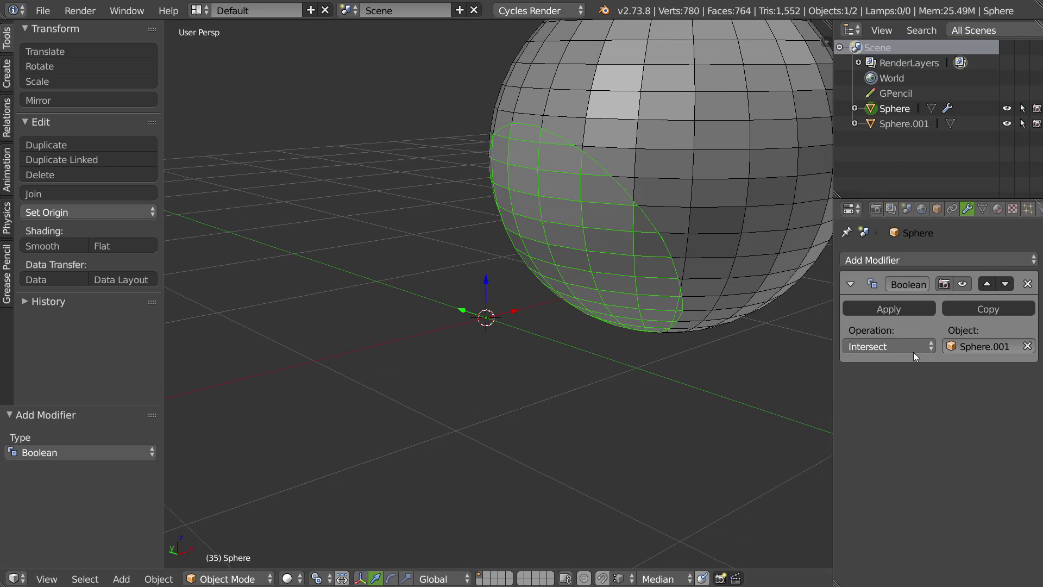
- Switch the Boolean operation to Union and inspect the joined spheres in wireframe shading
{"action": "left_click", "coordinate": [894, 347]}
{"action": "left_click", "coordinate": [875, 312]}
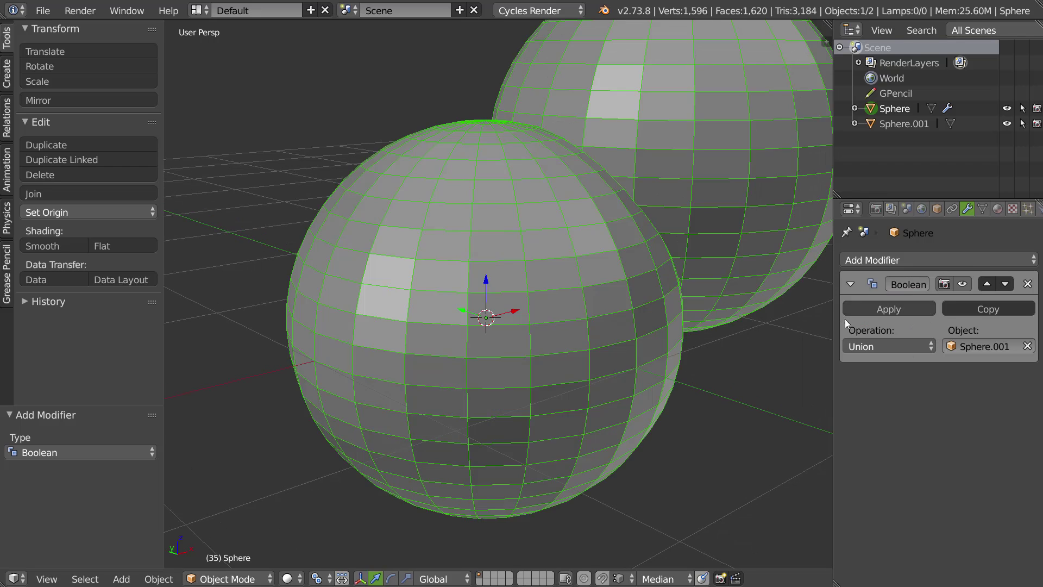
{"action": "mouse_move", "coordinate": [670, 334]}
{"action": "middle_mouse_down"}
{"action": "mouse_move", "coordinate": [656, 294]}
{"action": "mouse_move", "coordinate": [664, 317]}
{"action": "middle_mouse_up"}
{"action": "key", "text": "z"}
{"action": "mouse_move", "coordinate": [630, 283]}
{"action": "middle_mouse_down"}
{"action": "mouse_move", "coordinate": [582, 276]}
{"action": "mouse_move", "coordinate": [603, 275]}
{"action": "middle_mouse_up"}
{"action": "key", "text": "z"}
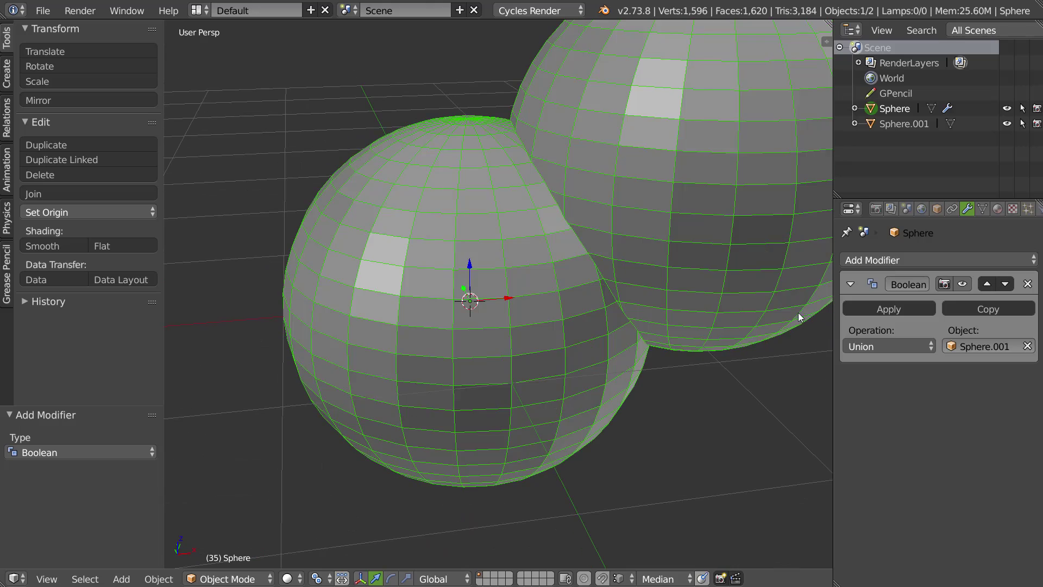
- Set the Boolean operation to Difference and temporarily hide Sphere.001 to inspect the cut
{"action": "left_click", "coordinate": [883, 347]}
{"action": "left_click", "coordinate": [882, 297]}
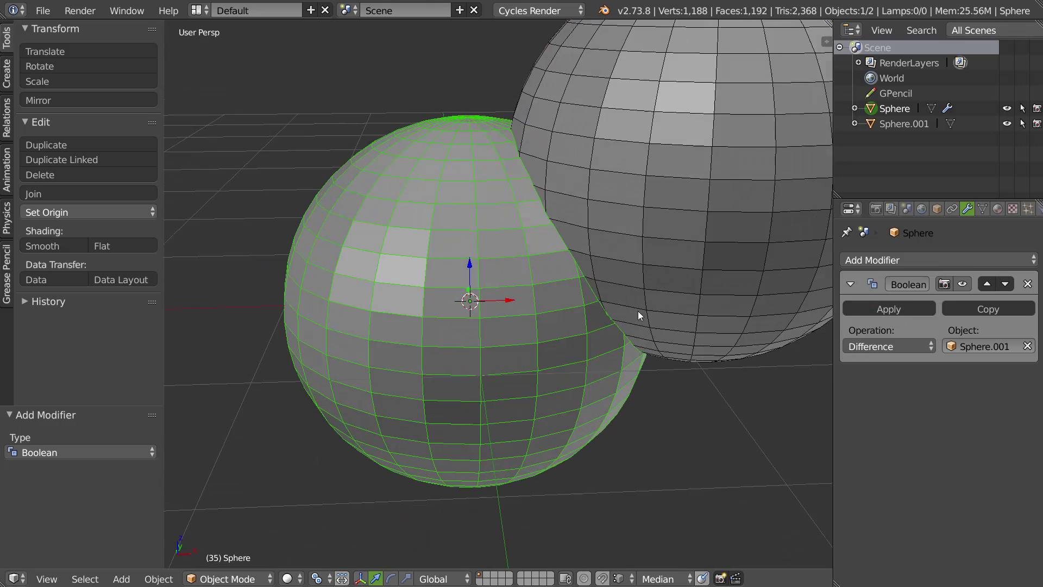
{"action": "left_click", "coordinate": [1007, 124]}
{"action": "middle_click_drag", "start_coordinate": [652, 206], "coordinate": [652, 237]}
{"action": "left_click", "coordinate": [1007, 124]}
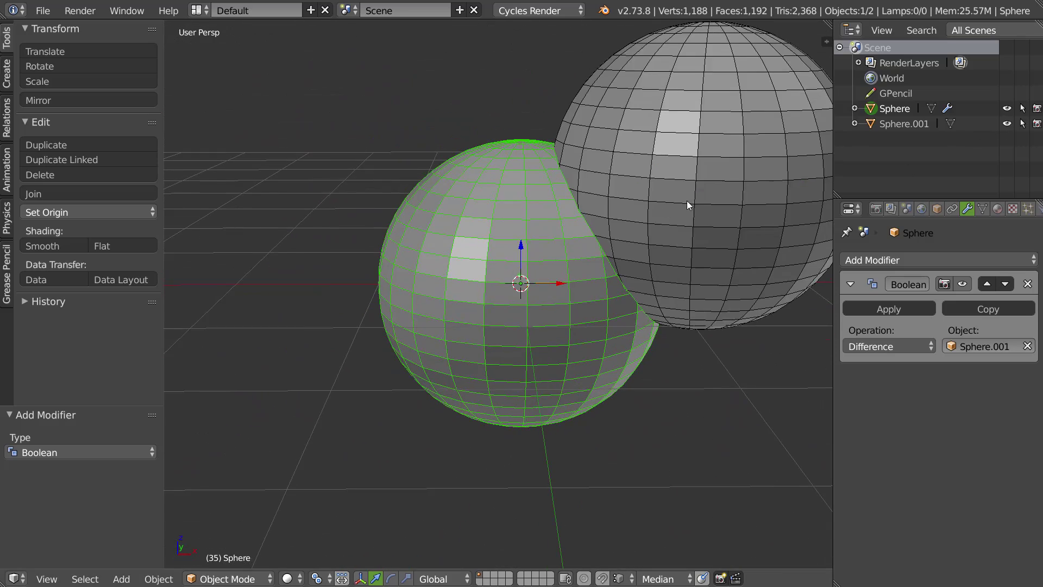
- Move Sphere.001 to the opposite upper side of the original sphere and temporarily hide it to inspect the new cut
{"action": "left_click", "coordinate": [707, 217]}
{"action": "middle_click_drag", "start_coordinate": [707, 216], "coordinate": [713, 188]}
{"action": "left_click_drag", "start_coordinate": [701, 189], "coordinate": [446, 132]}
{"action": "left_click", "coordinate": [1007, 124]}
{"action": "middle_click_drag", "start_coordinate": [586, 155], "coordinate": [552, 154]}
{"action": "left_click", "coordinate": [1008, 124]}
- Move Sphere.001 by about -0.187 X, -0.400 Y and -1.879 Z and hide it to inspect the cut
{"action": "right_click_drag", "start_coordinate": [551, 154], "coordinate": [531, 307]}
{"action": "middle_click_drag", "start_coordinate": [530, 307], "coordinate": [586, 252]}
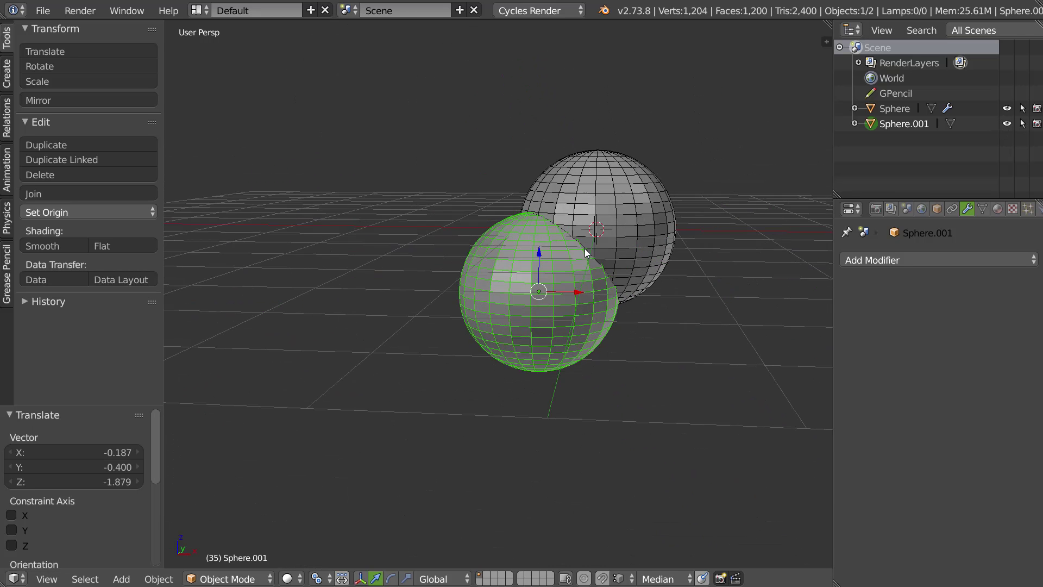
{"action": "left_click", "coordinate": [1008, 124]}
{"action": "middle_click_drag", "start_coordinate": [728, 171], "coordinate": [613, 218]}
- Replace the original sphere's Boolean modifier with a Build modifier, keeping Sphere.001 hidden
{"action": "left_click", "coordinate": [896, 110]}
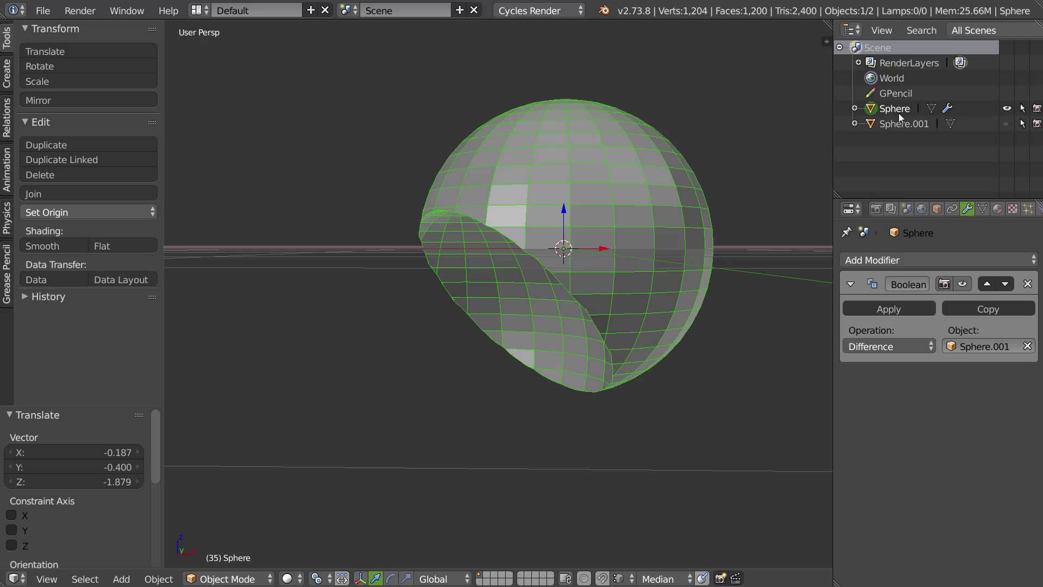
{"action": "left_click", "coordinate": [1027, 283]}
{"action": "left_click", "coordinate": [1006, 124]}
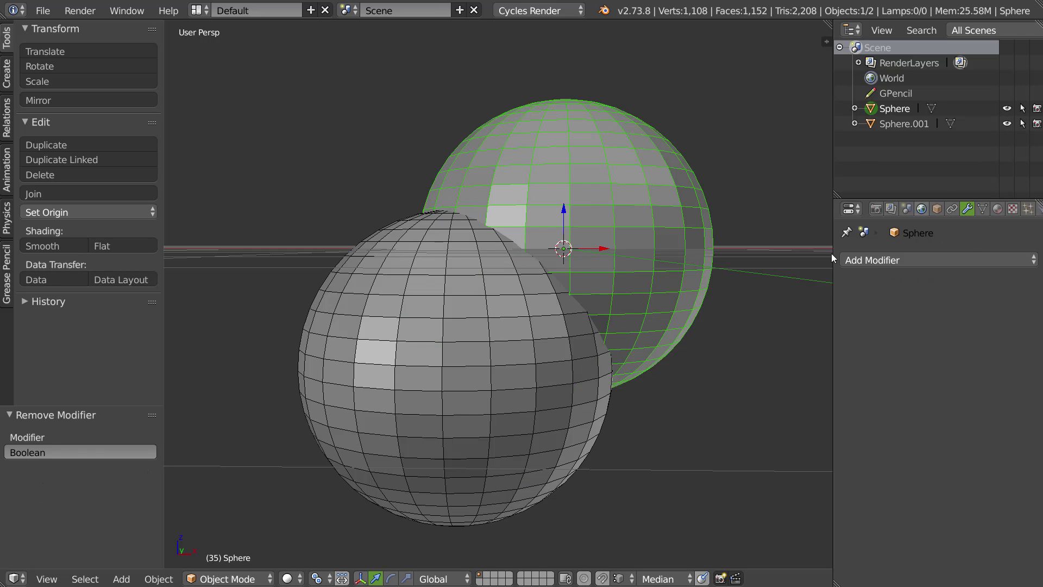
{"action": "left_click", "coordinate": [1007, 123]}
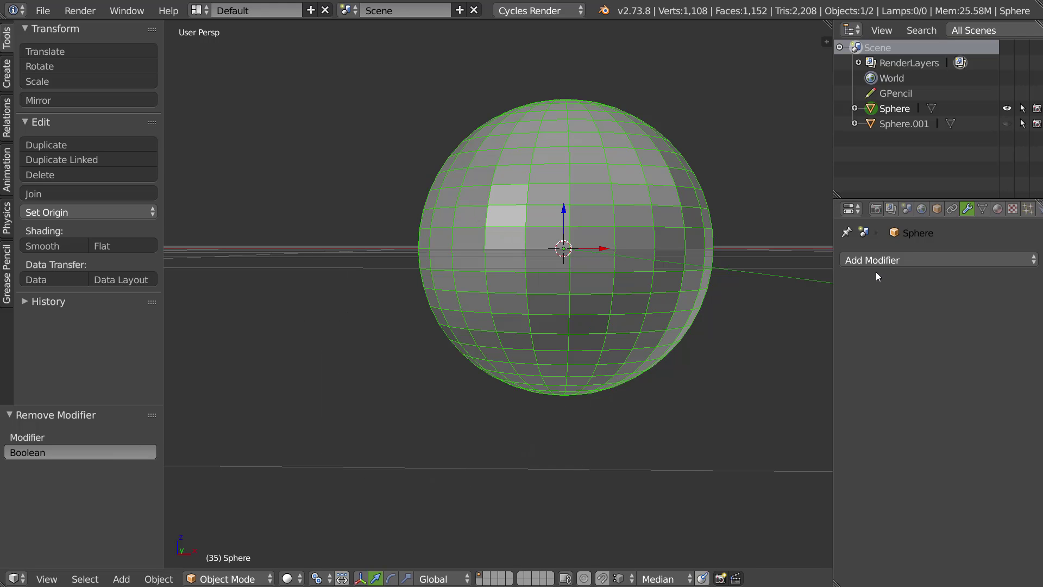
{"action": "left_click", "coordinate": [877, 260]}
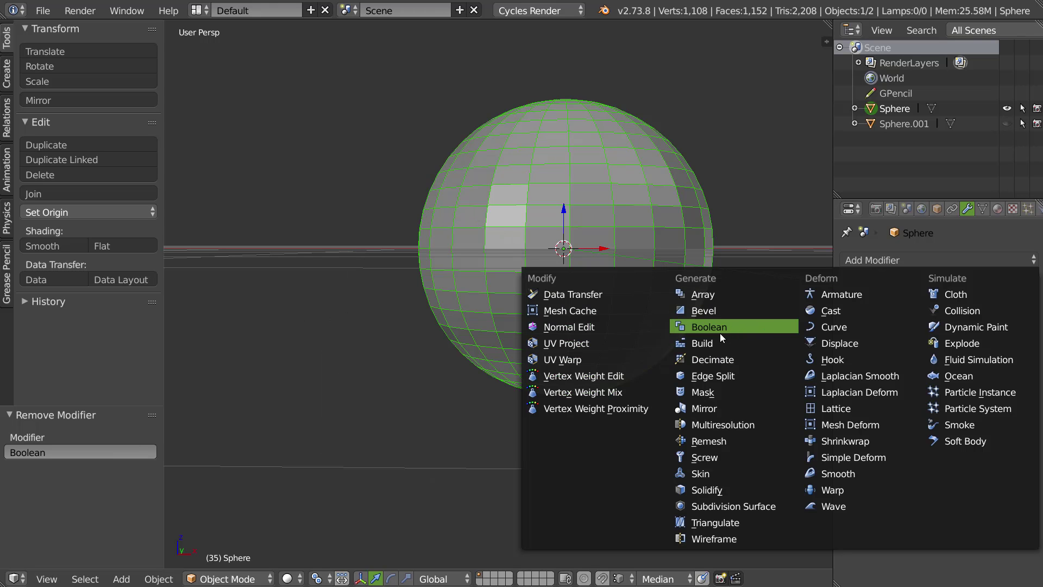
{"action": "left_click", "coordinate": [709, 343]}
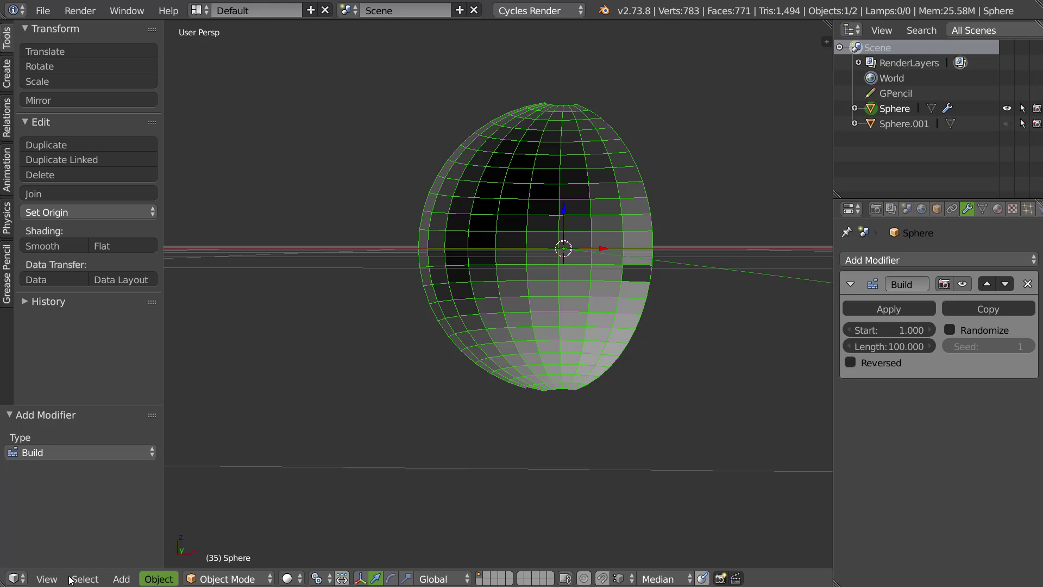
- Split a Timeline editor off below the 3D view and play the animation to preview the Build effect
{"action": "left_click_drag", "start_coordinate": [3, 583], "coordinate": [6, 517]}
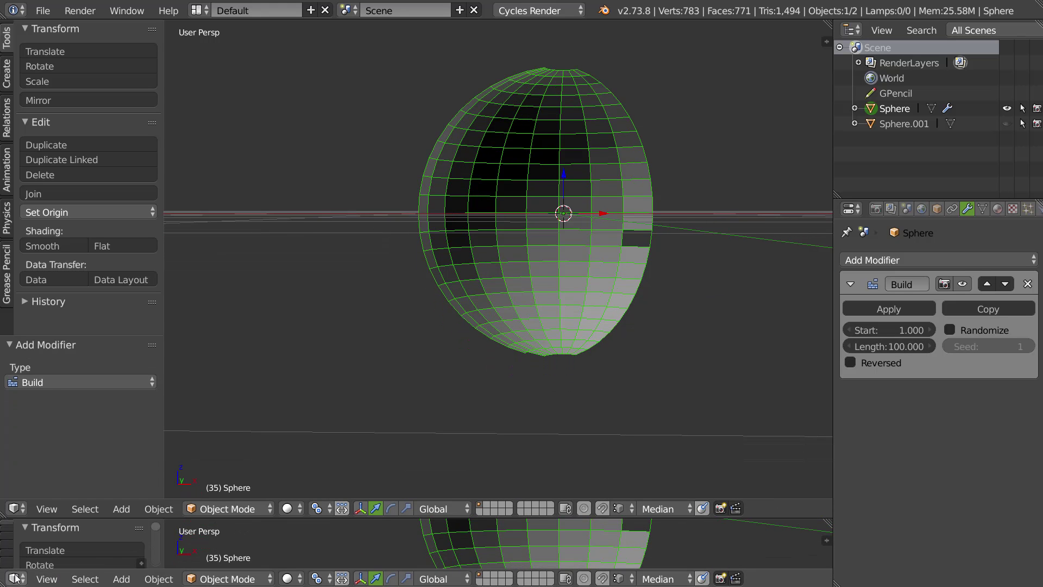
{"action": "left_click", "coordinate": [16, 578]}
{"action": "left_click", "coordinate": [48, 538]}
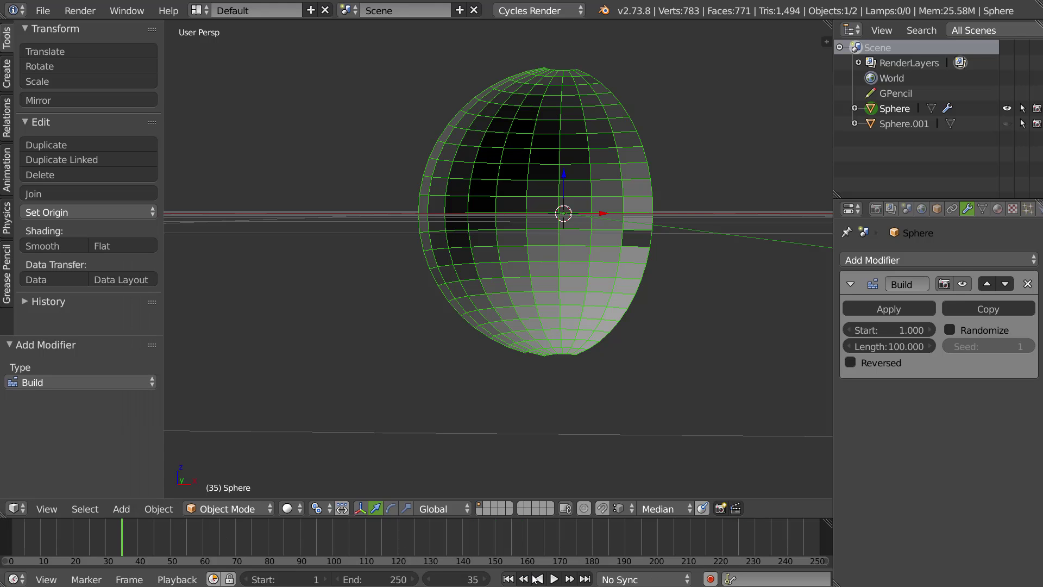
{"action": "left_click", "coordinate": [554, 579]}
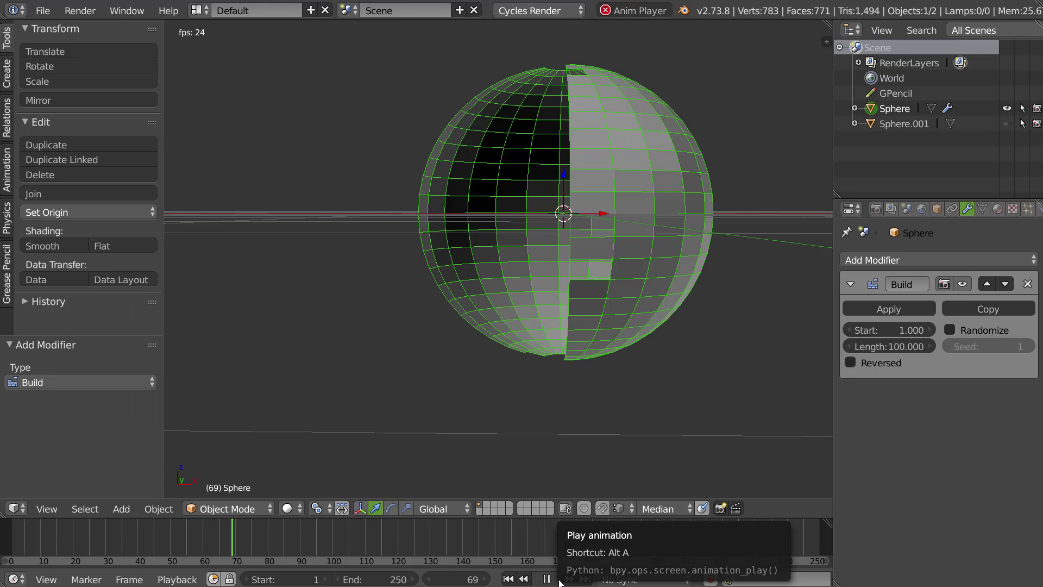
- Stop the animation at frame 1 and remove the sphere's Build modifier
{"action": "left_click", "coordinate": [546, 579]}
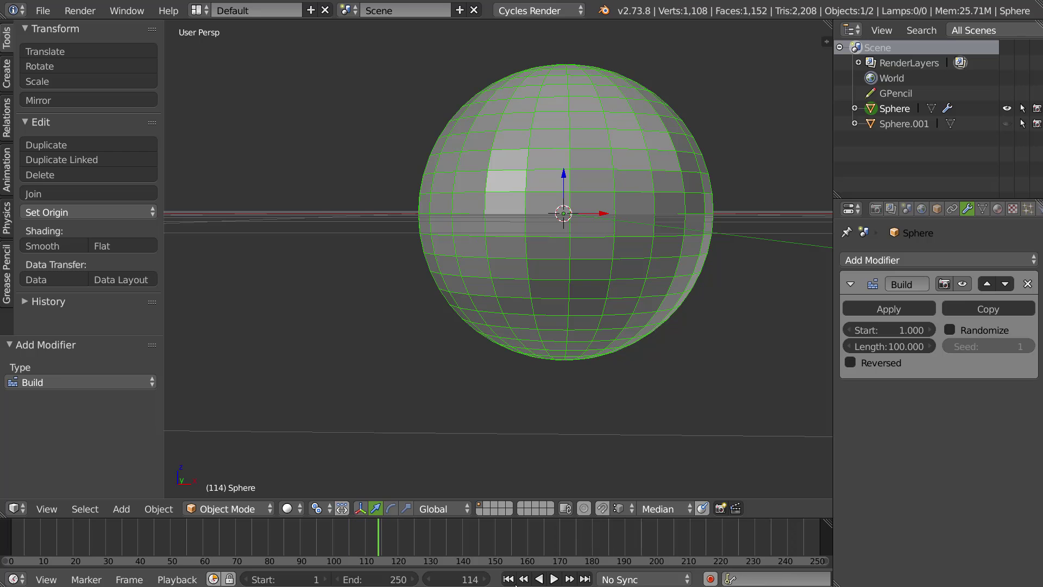
{"action": "left_click", "coordinate": [508, 579]}
{"action": "left_click", "coordinate": [1027, 284]}
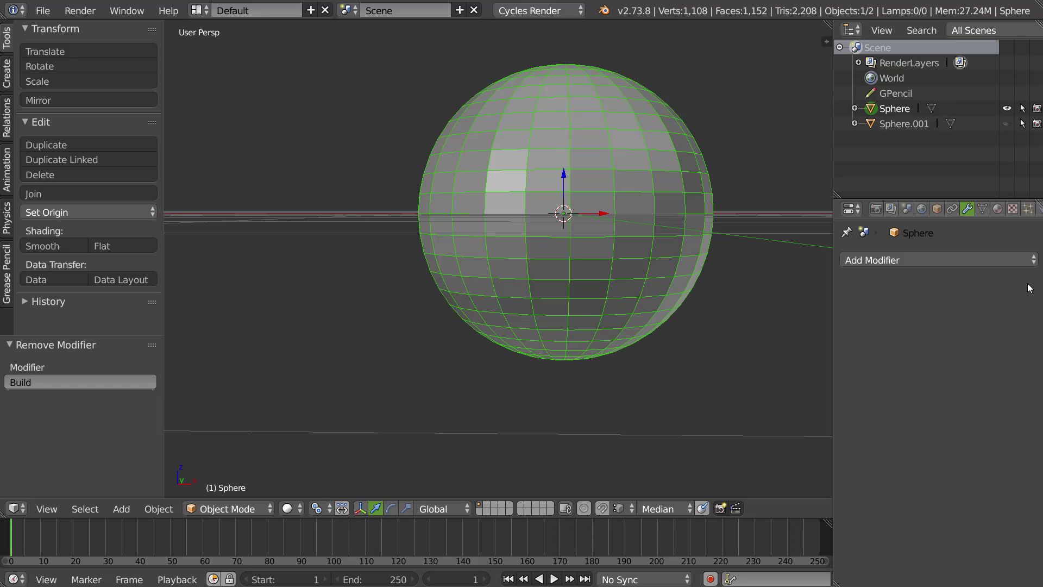
- Add a Decimate modifier to the sphere and set it to Un-Subdivide mode
{"action": "middle_click_drag", "start_coordinate": [617, 338], "coordinate": [892, 273]}
{"action": "left_click", "coordinate": [887, 263]}
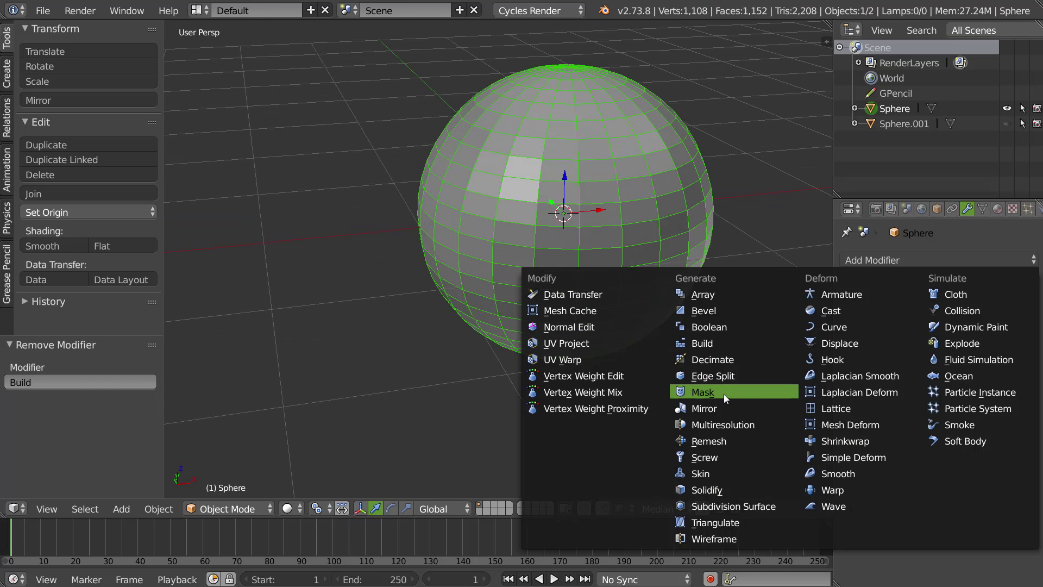
{"action": "left_click", "coordinate": [722, 361]}
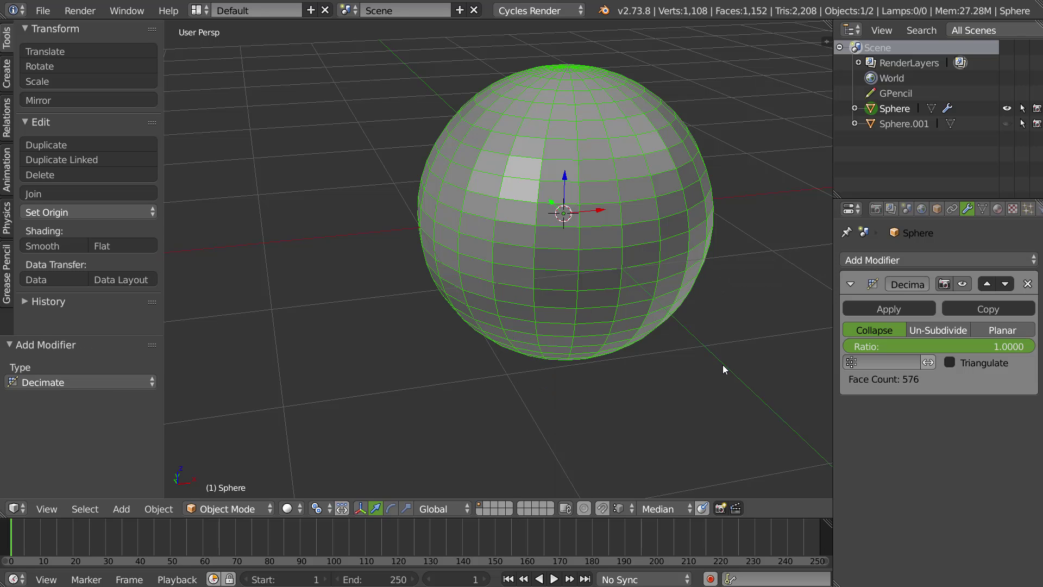
{"action": "left_click", "coordinate": [944, 329]}
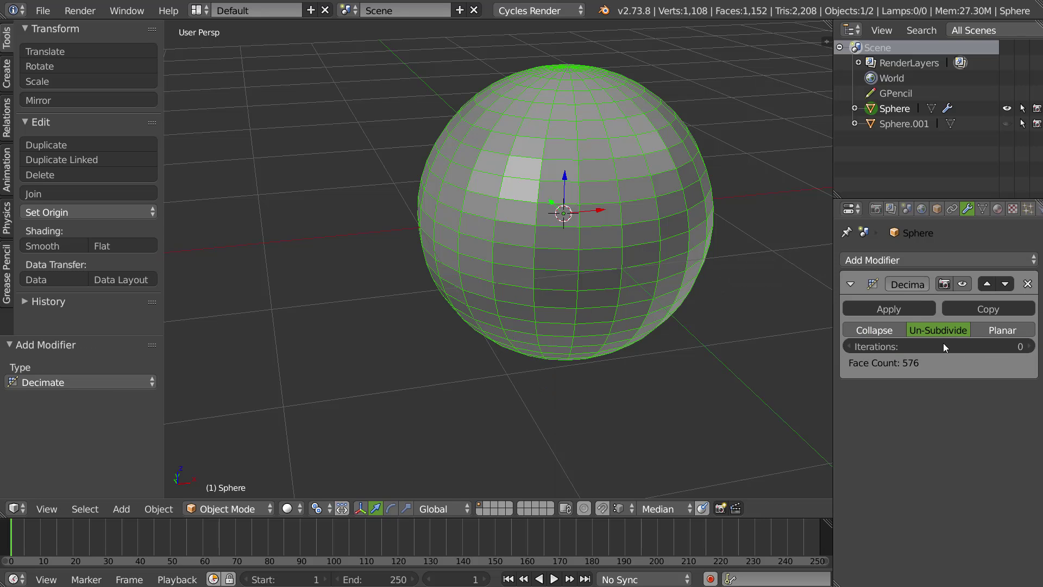
- Raise the Decimate modifier's Un-Subdivide iterations one by one past 3 and inspect the coarser sphere
{"action": "left_click", "coordinate": [1030, 347]}
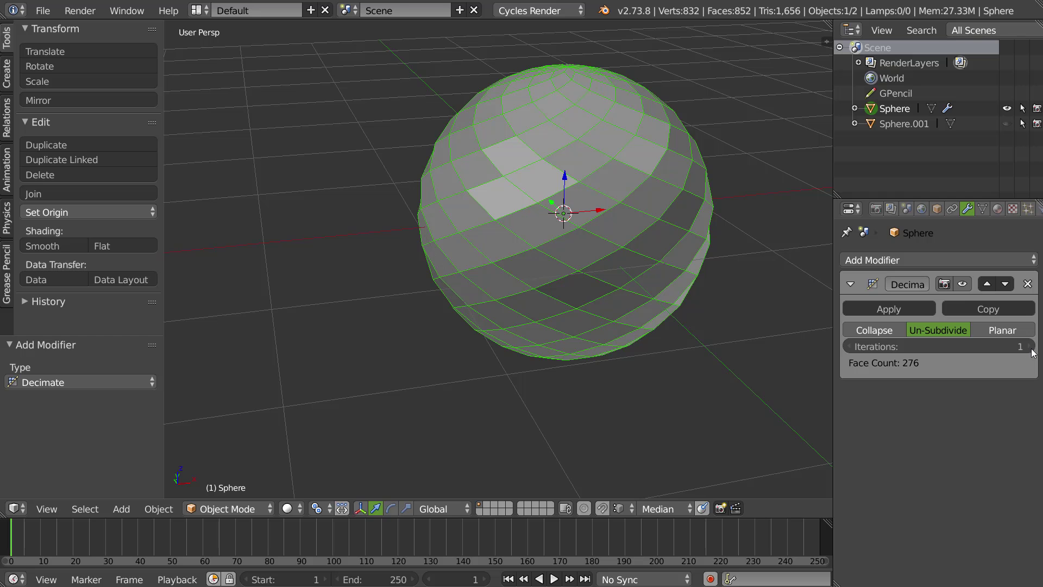
{"action": "left_click", "coordinate": [1034, 348]}
{"action": "left_click", "coordinate": [1034, 348]}
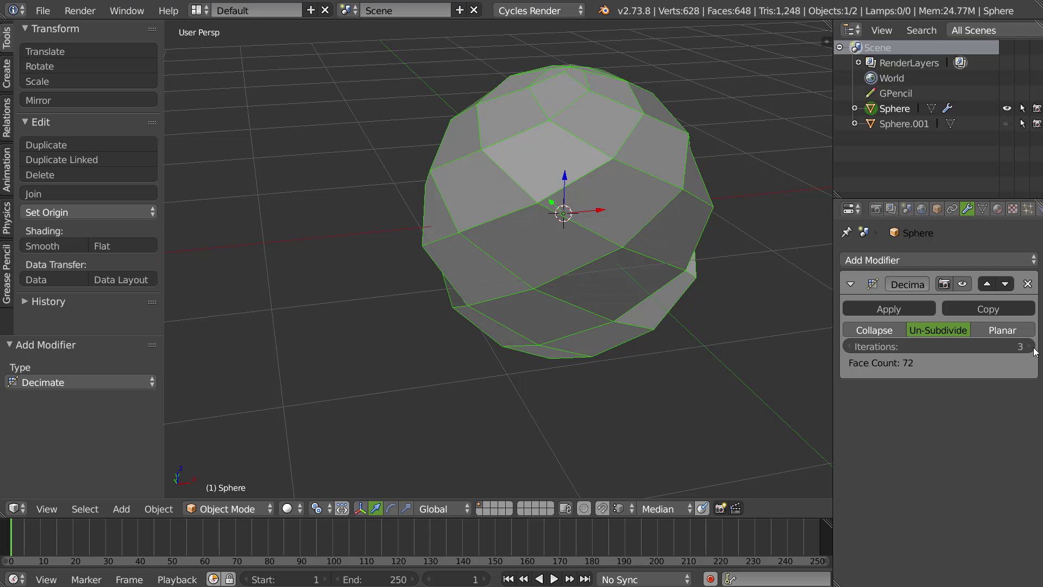
{"action": "left_click", "coordinate": [1034, 348]}
{"action": "middle_click_drag", "start_coordinate": [674, 310], "coordinate": [647, 212]}
- Lower the Decimate modifier's iterations one by one to 0 and inspect the sphere
{"action": "left_click", "coordinate": [849, 347]}
{"action": "left_click", "coordinate": [851, 347]}
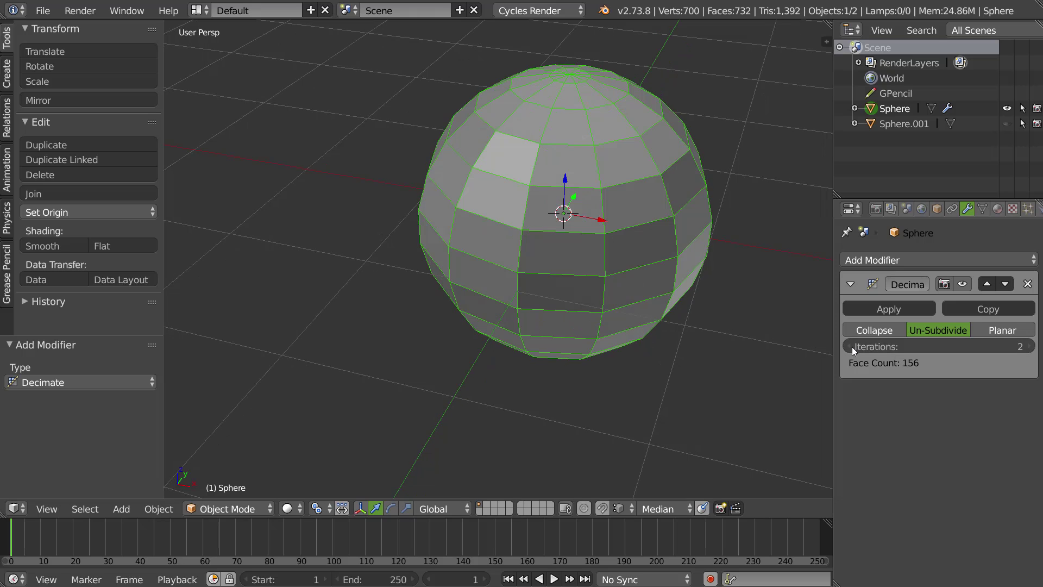
{"action": "left_click", "coordinate": [852, 346]}
{"action": "left_click", "coordinate": [853, 347]}
{"action": "middle_click_drag", "start_coordinate": [679, 334], "coordinate": [718, 282]}
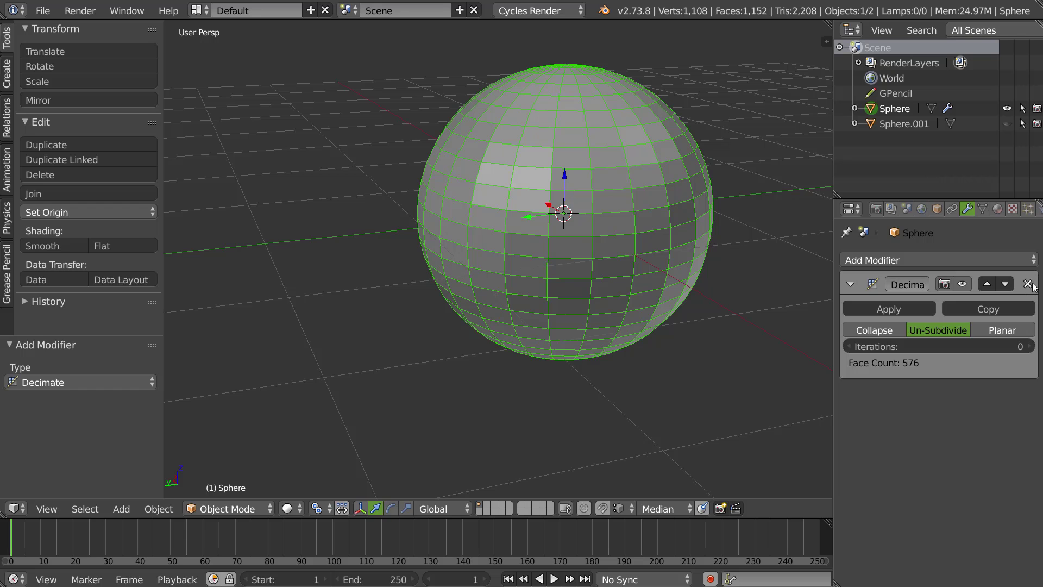
- Replace the sphere's Decimate modifier with an Edge Split modifier
{"action": "left_click", "coordinate": [1027, 284]}
{"action": "left_click", "coordinate": [979, 260]}
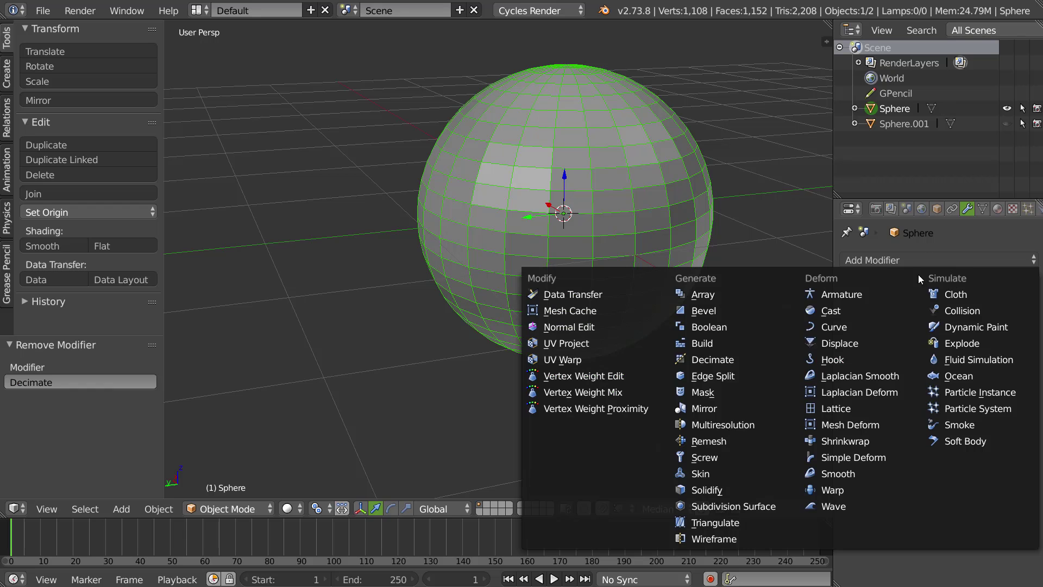
{"action": "left_click", "coordinate": [718, 377]}
- Add a Subdivision Surface modifier with Optimal Display below Edge Split and shade the sphere smooth
{"action": "left_click", "coordinate": [951, 261]}
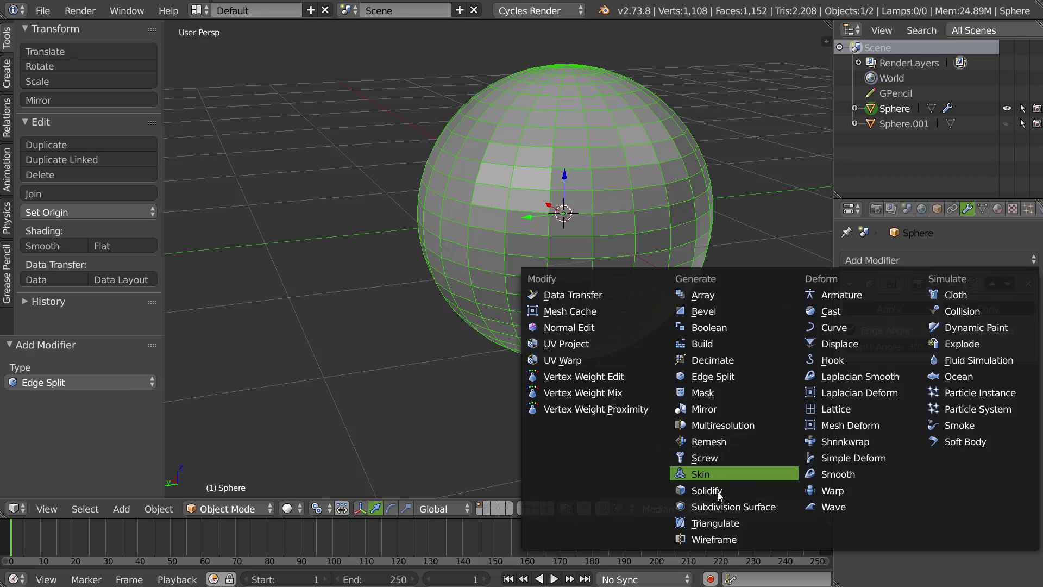
{"action": "left_click", "coordinate": [723, 507]}
{"action": "left_click", "coordinate": [950, 475]}
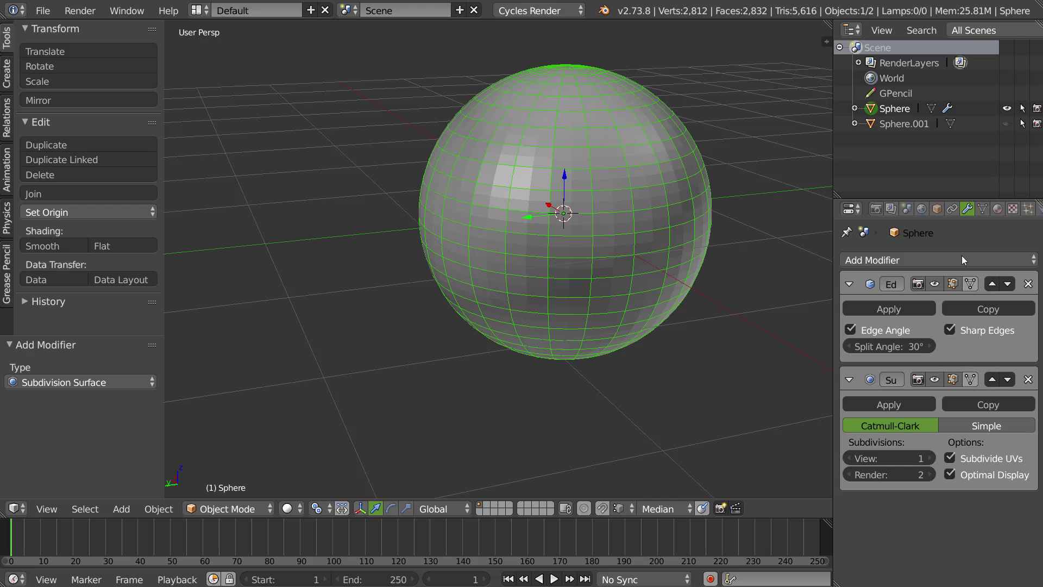
{"action": "left_click", "coordinate": [53, 247]}
{"action": "middle_click_drag", "start_coordinate": [592, 258], "coordinate": [622, 241]}
{"action": "scroll", "coordinate": [622, 236], "scroll_direction": "up", "scroll_amount": 1}
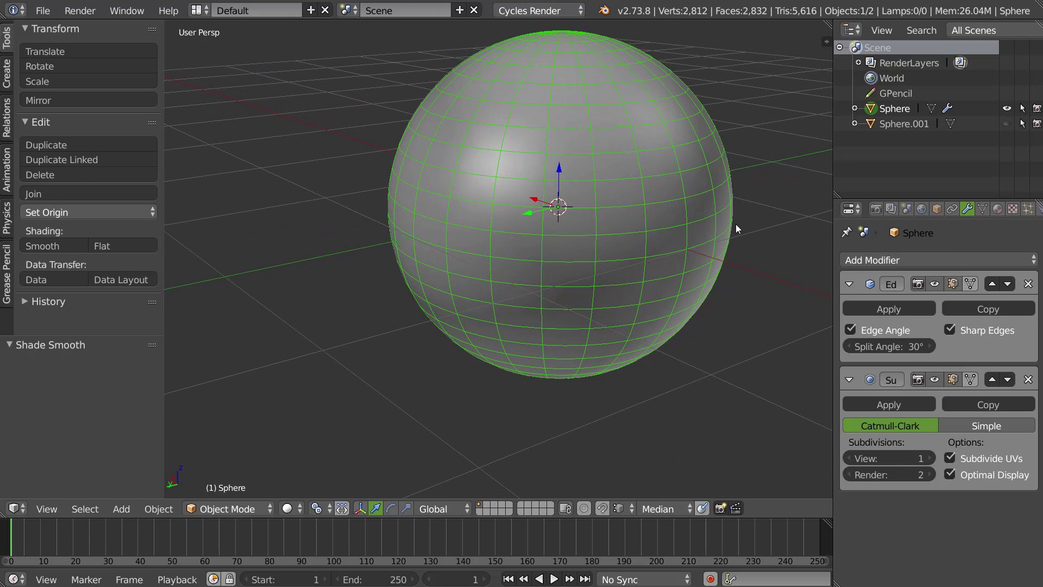
- Try a 12° split angle on the sphere's Edge Split modifier and remove that modifier
{"action": "mouse_move", "coordinate": [910, 353]}
{"action": "left_mouse_down"}
{"action": "mouse_move", "coordinate": [869, 350]}
{"action": "mouse_move", "coordinate": [887, 348]}
{"action": "left_mouse_up"}
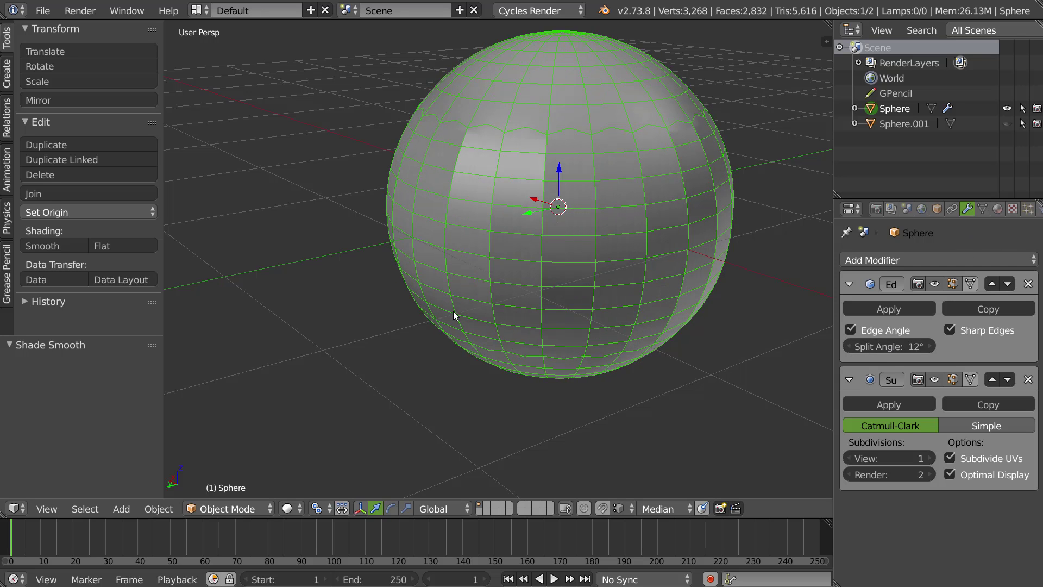
{"action": "left_click", "coordinate": [982, 210]}
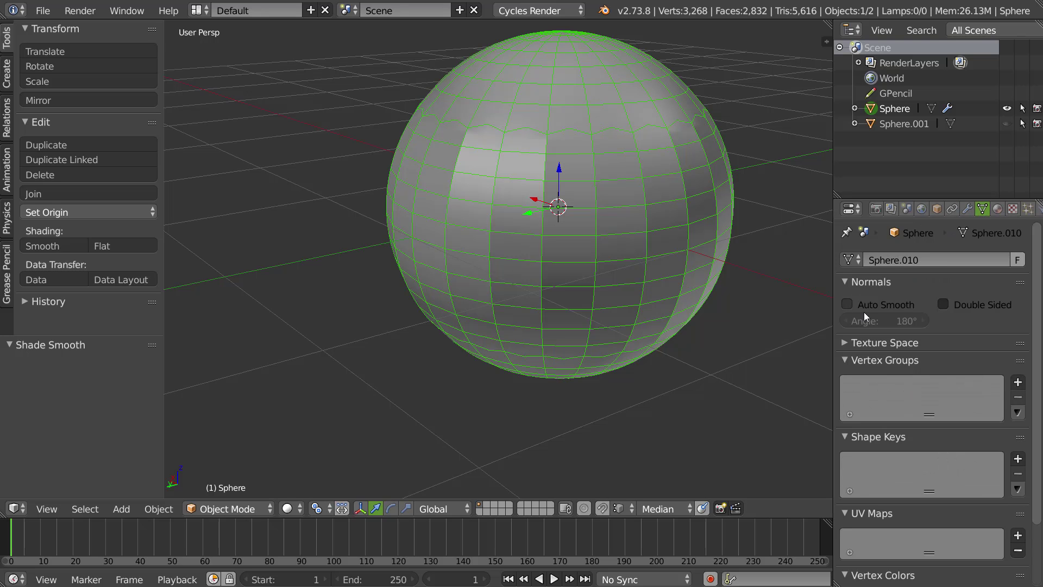
{"action": "left_click", "coordinate": [967, 209]}
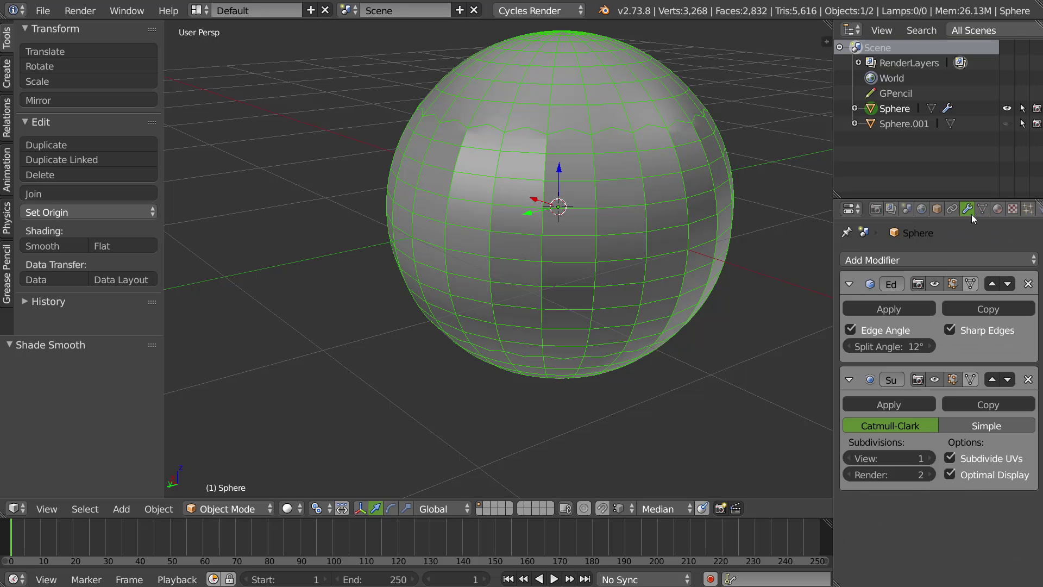
{"action": "left_click", "coordinate": [1028, 283]}
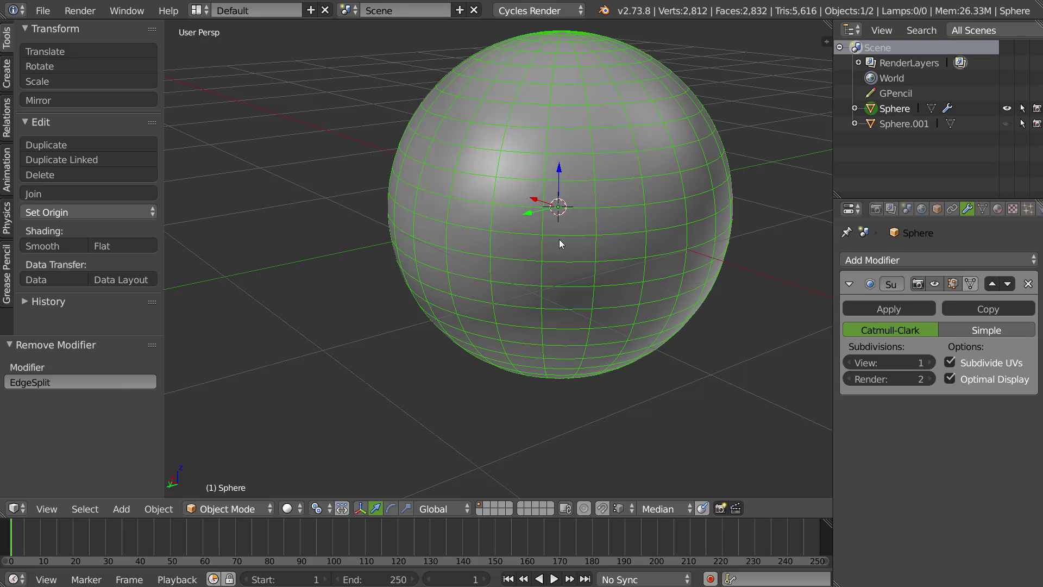
- Delete the visible sphere and add a mesh cube in its place
{"action": "key", "text": "Delete"}
{"action": "key", "text": "shift+a"}
{"action": "mouse_move", "coordinate": [563, 248]}
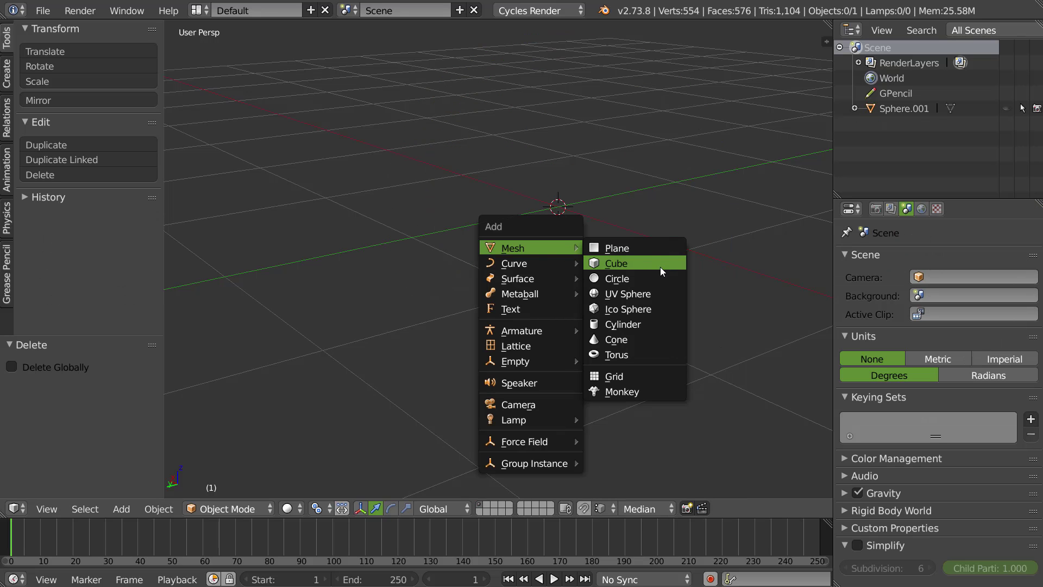
{"action": "left_click", "coordinate": [619, 263]}
- Enable the Wire and Draw All Edges display options for the cube
{"action": "scroll", "coordinate": [600, 250], "scroll_direction": "down", "scroll_amount": 3}
{"action": "left_click", "coordinate": [937, 209]}
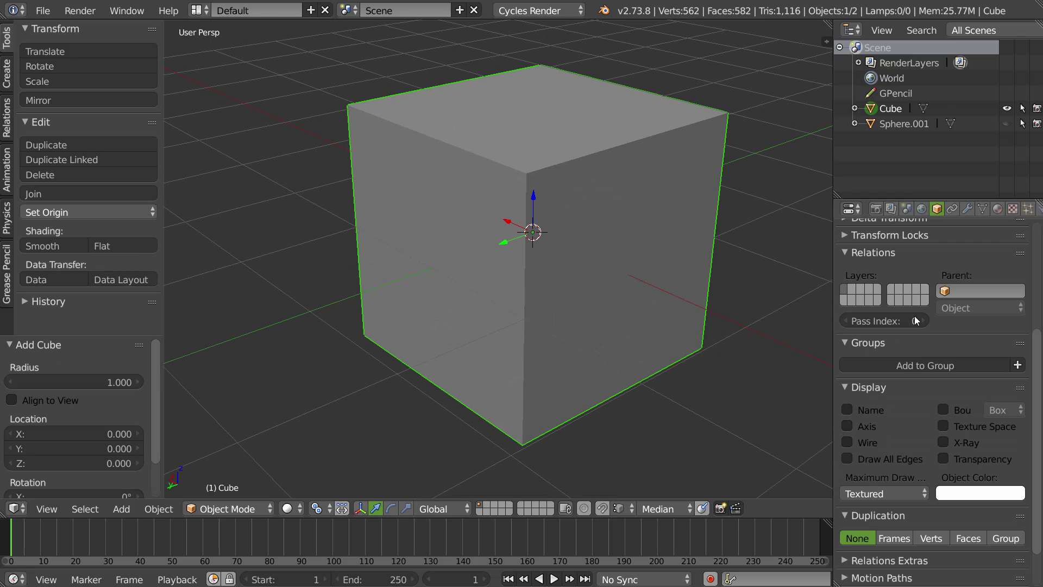
{"action": "left_click", "coordinate": [847, 441]}
{"action": "middle_click_drag", "start_coordinate": [619, 250], "coordinate": [637, 252]}
- Add a Subdivision Surface modifier to the cube and set its type to Simple
{"action": "left_click", "coordinate": [967, 209]}
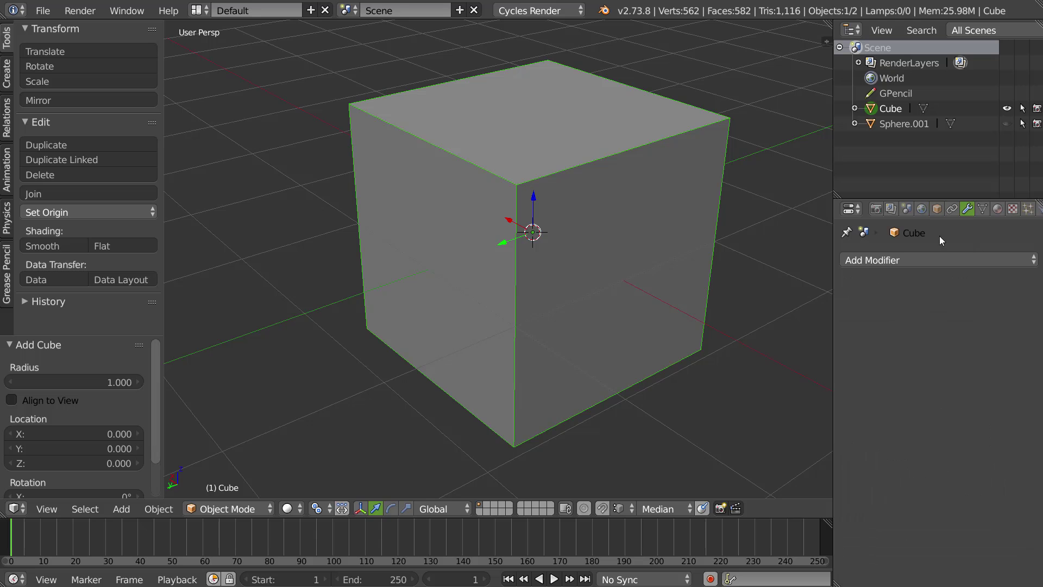
{"action": "left_click", "coordinate": [913, 260]}
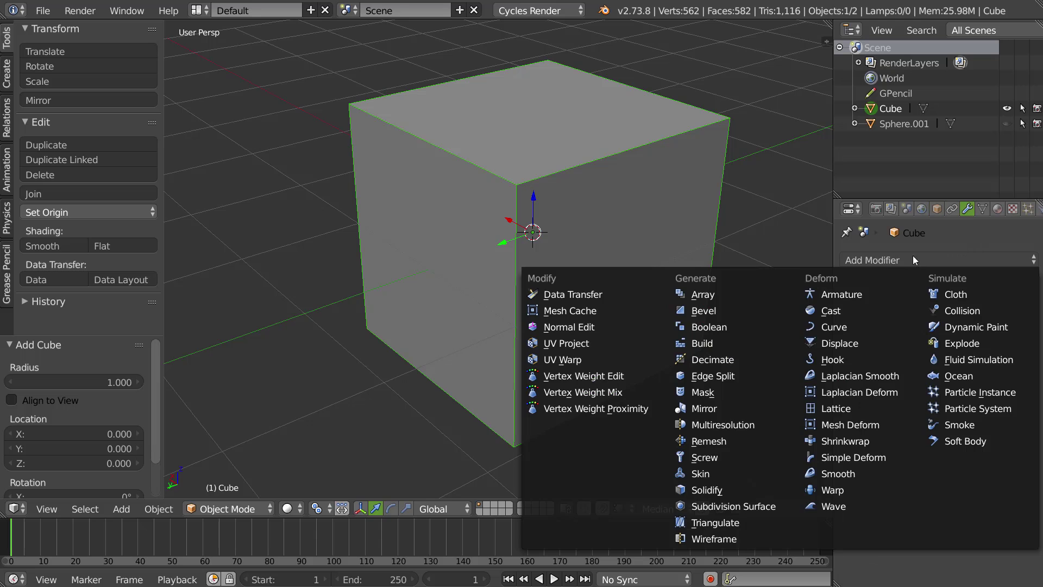
{"action": "left_click", "coordinate": [733, 506]}
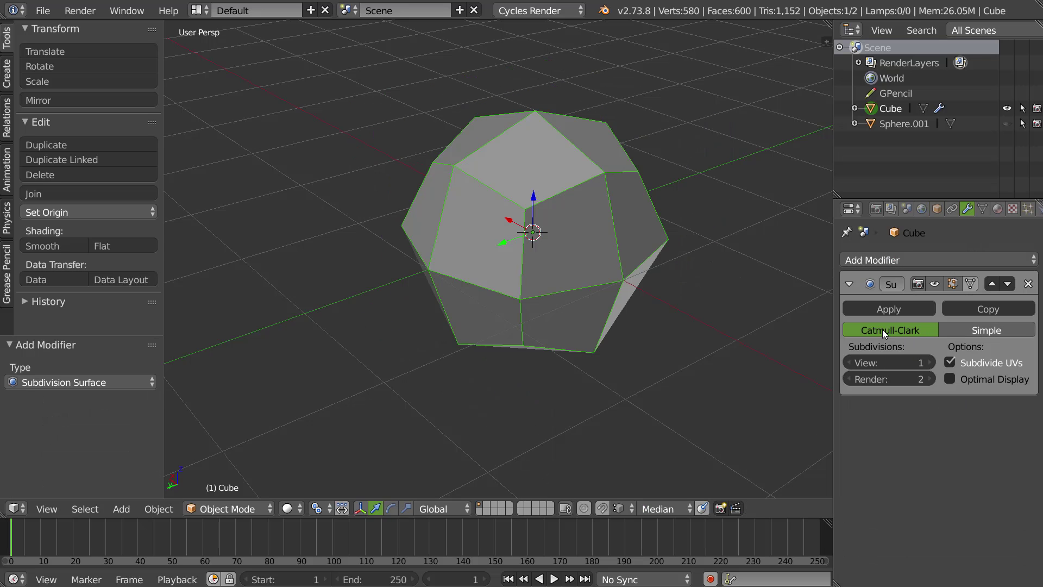
{"action": "left_click", "coordinate": [988, 330]}
- Try higher and lower view subdivision levels on the cube's Simple Subdivision Surface modifier
{"action": "left_click", "coordinate": [932, 364]}
{"action": "left_click", "coordinate": [931, 364]}
{"action": "left_click", "coordinate": [932, 364]}
{"action": "left_click", "coordinate": [850, 363]}
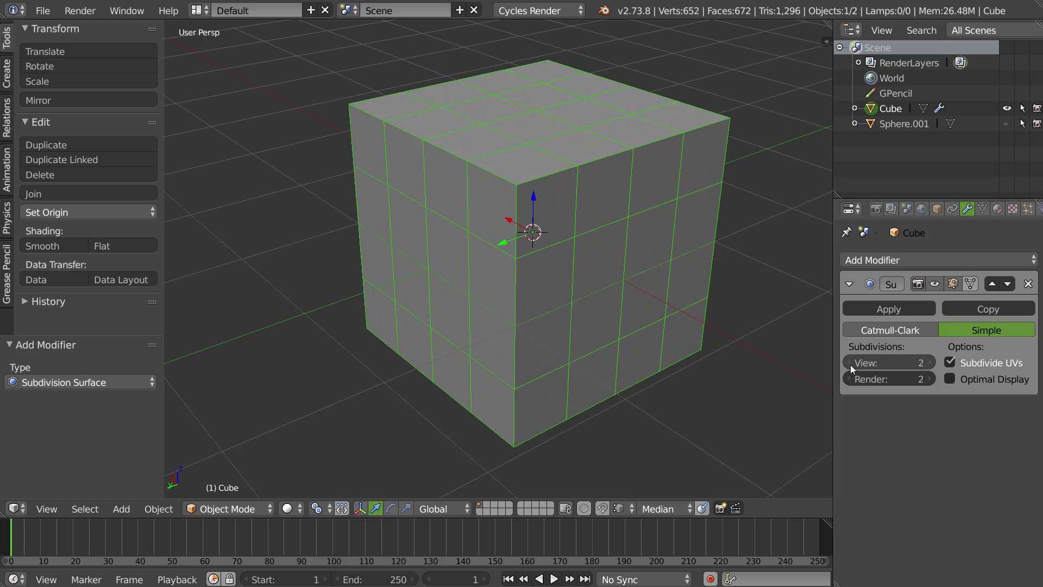
{"action": "left_click", "coordinate": [850, 363]}
{"action": "left_click", "coordinate": [849, 363]}
{"action": "left_click", "coordinate": [849, 363]}
- Compare view subdivision levels up to 5 on the Simple modifier and set the level to 4
{"action": "left_click", "coordinate": [929, 364]}
{"action": "left_click", "coordinate": [930, 364]}
{"action": "left_click", "coordinate": [930, 363]}
{"action": "left_click", "coordinate": [930, 363]}
{"action": "left_click", "coordinate": [930, 363]}
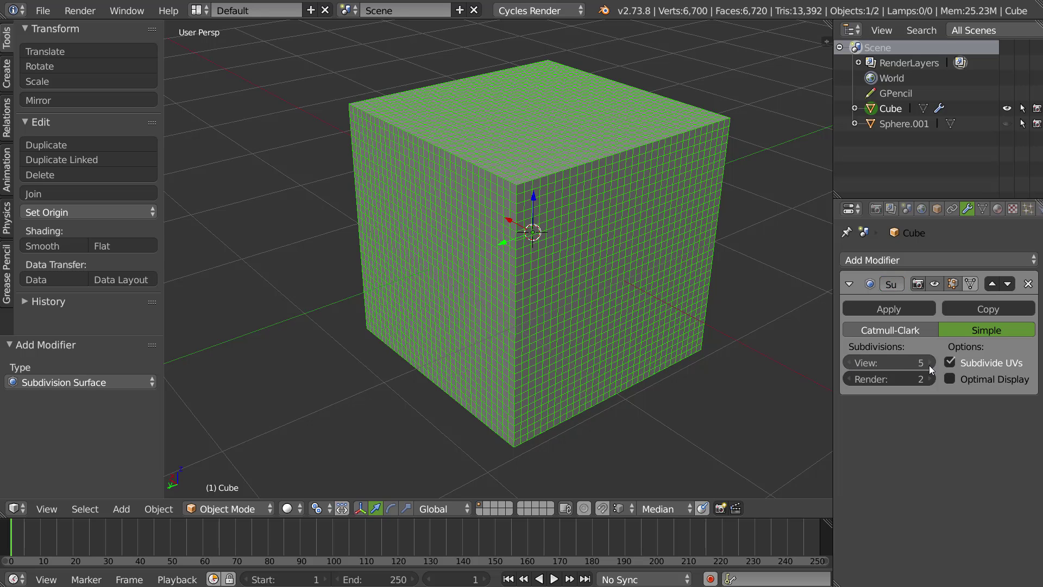
{"action": "left_click", "coordinate": [848, 365]}
{"action": "left_click", "coordinate": [852, 364]}
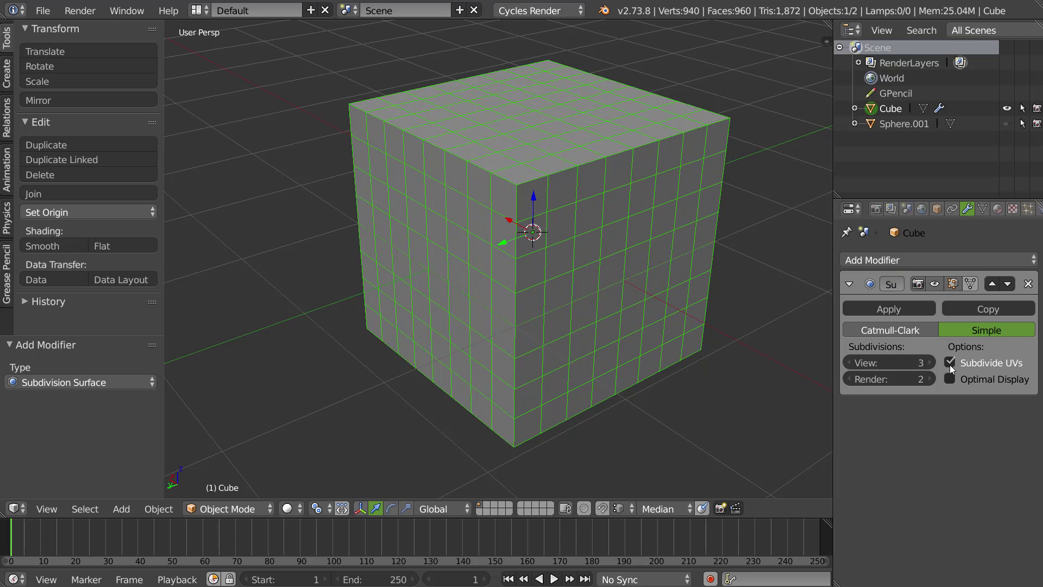
{"action": "left_click", "coordinate": [930, 362]}
- Add a second, Catmull-Clark Subdivision Surface modifier with view level 2 and shade the cube smooth
{"action": "left_click", "coordinate": [889, 260]}
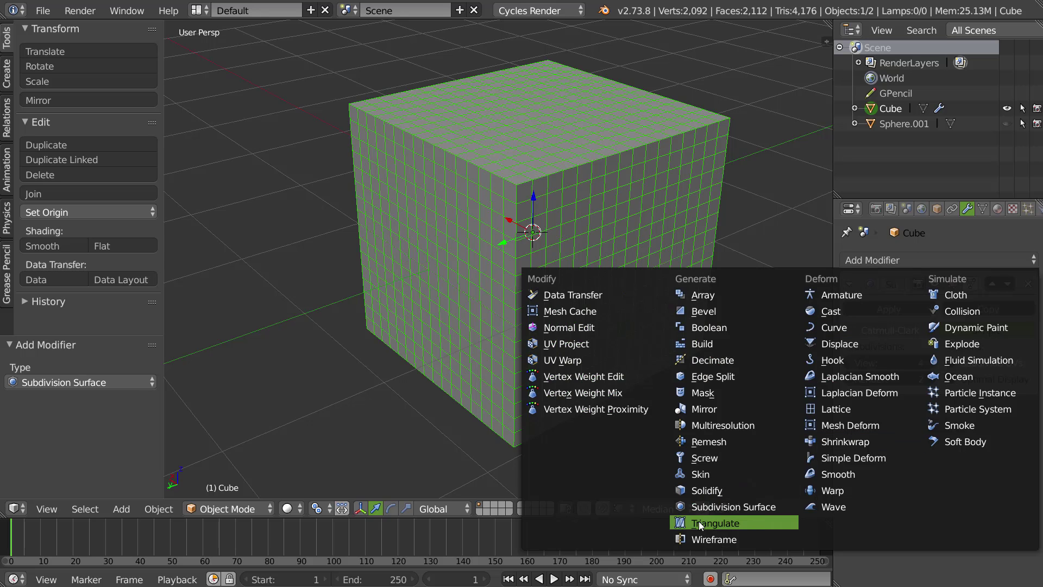
{"action": "left_click", "coordinate": [713, 507]}
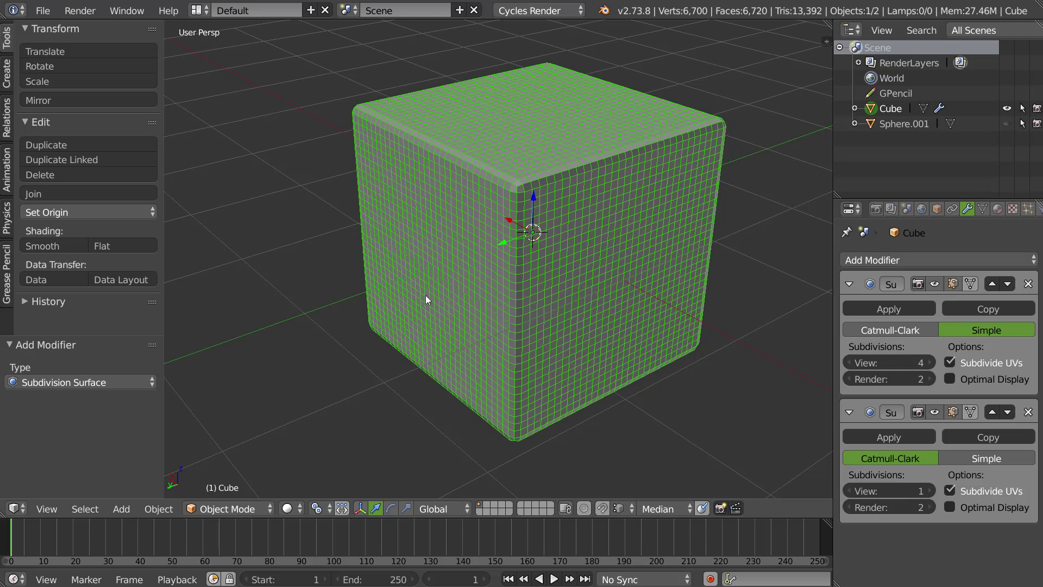
{"action": "left_click", "coordinate": [57, 250]}
{"action": "middle_click_drag", "start_coordinate": [563, 263], "coordinate": [578, 280]}
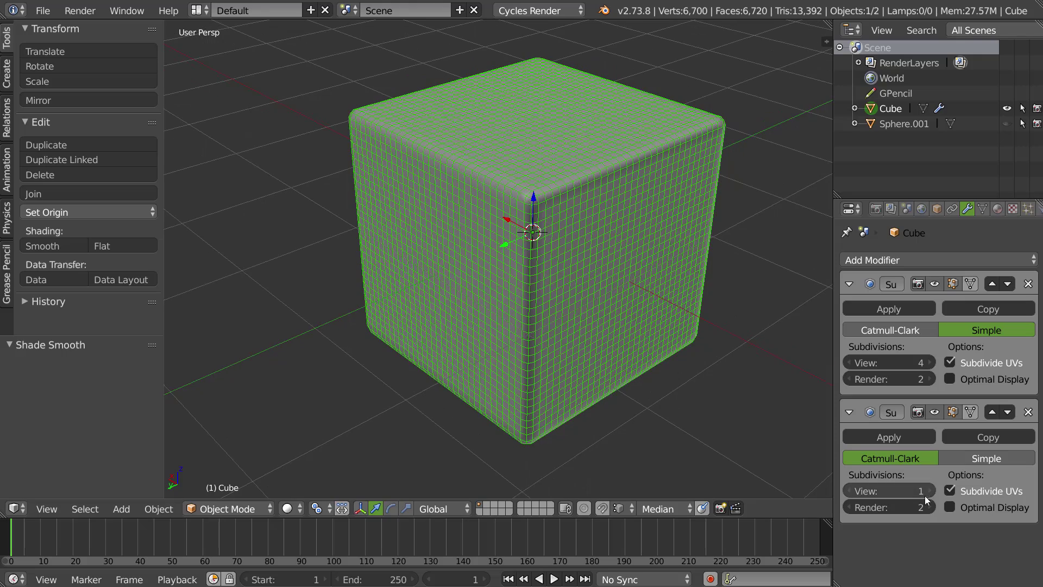
{"action": "left_click", "coordinate": [928, 491]}
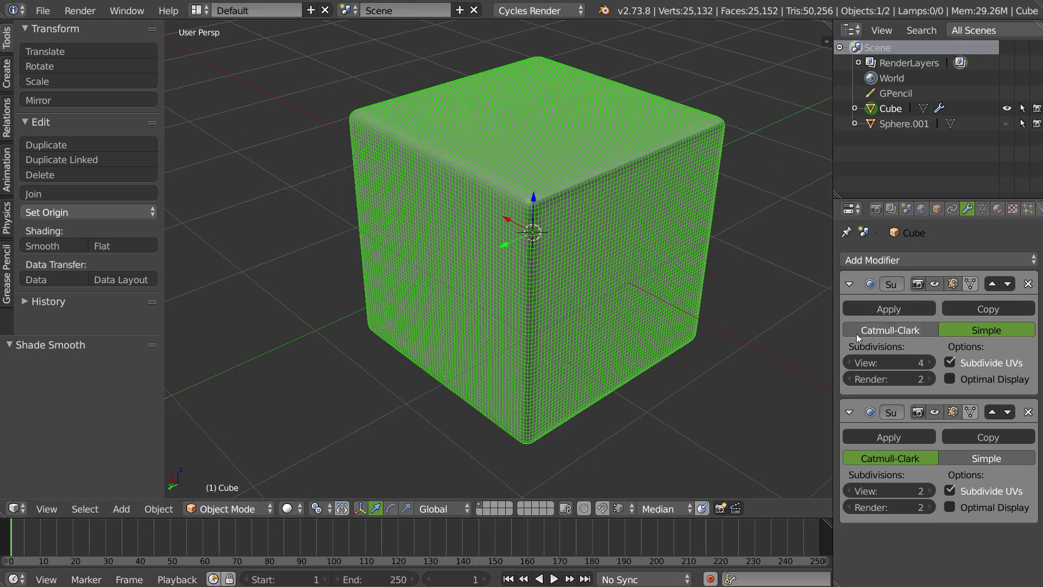
- Disable the cube's Wire and Draw All Edges display and inspect its rounded edges
{"action": "left_click", "coordinate": [939, 210]}
{"action": "left_click", "coordinate": [853, 441]}
{"action": "left_click", "coordinate": [852, 459]}
{"action": "middle_click_drag", "start_coordinate": [673, 347], "coordinate": [722, 304]}
{"action": "left_click", "coordinate": [968, 209]}
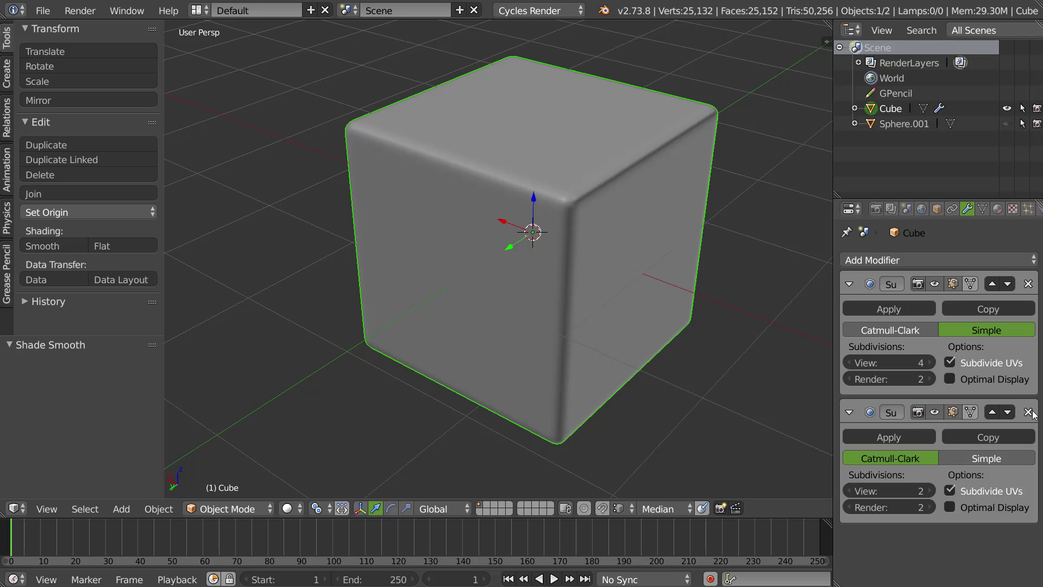
- Replace both of the cube's Subdivision Surface modifiers with a Remesh modifier
{"action": "left_click", "coordinate": [1027, 285]}
{"action": "left_click", "coordinate": [923, 258]}
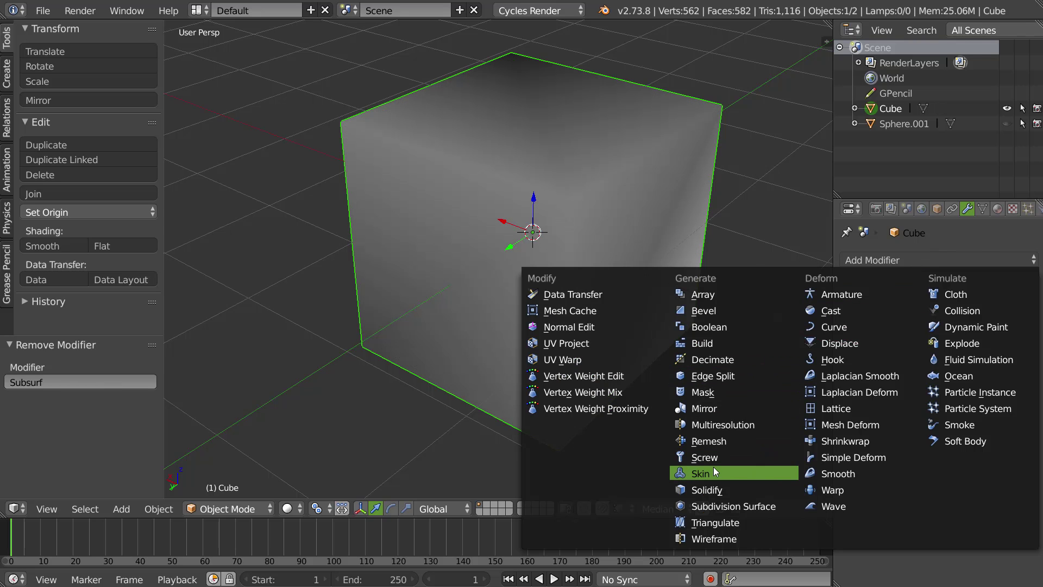
{"action": "left_click", "coordinate": [717, 439]}
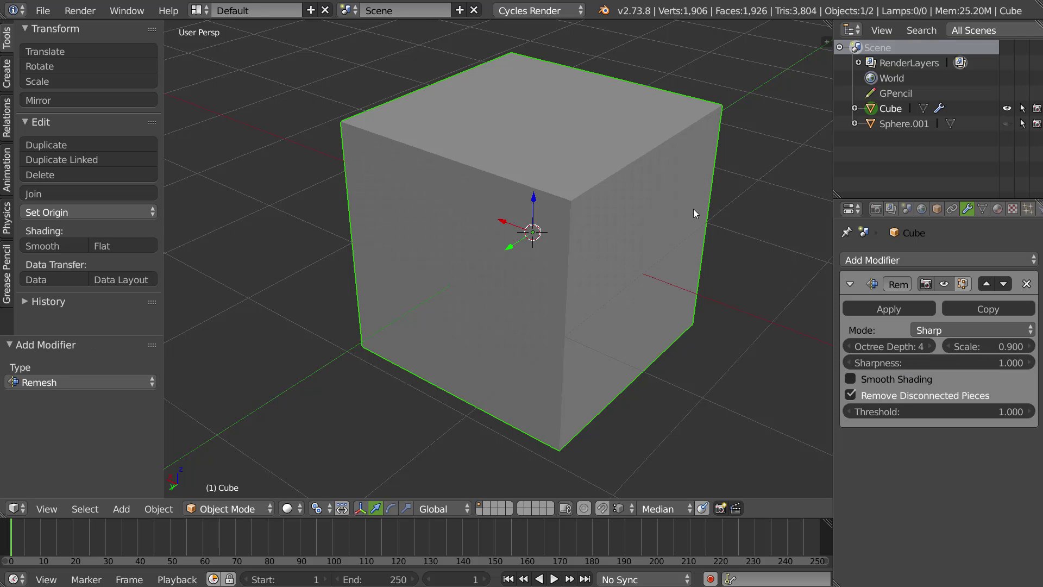
- Turn the cube's Wire and Draw All Edges display back on to show the remeshed topology
{"action": "left_click", "coordinate": [938, 210]}
{"action": "left_click", "coordinate": [848, 443]}
{"action": "left_click", "coordinate": [847, 458]}
{"action": "middle_click_drag", "start_coordinate": [723, 304], "coordinate": [635, 301]}
{"action": "left_click", "coordinate": [965, 211]}
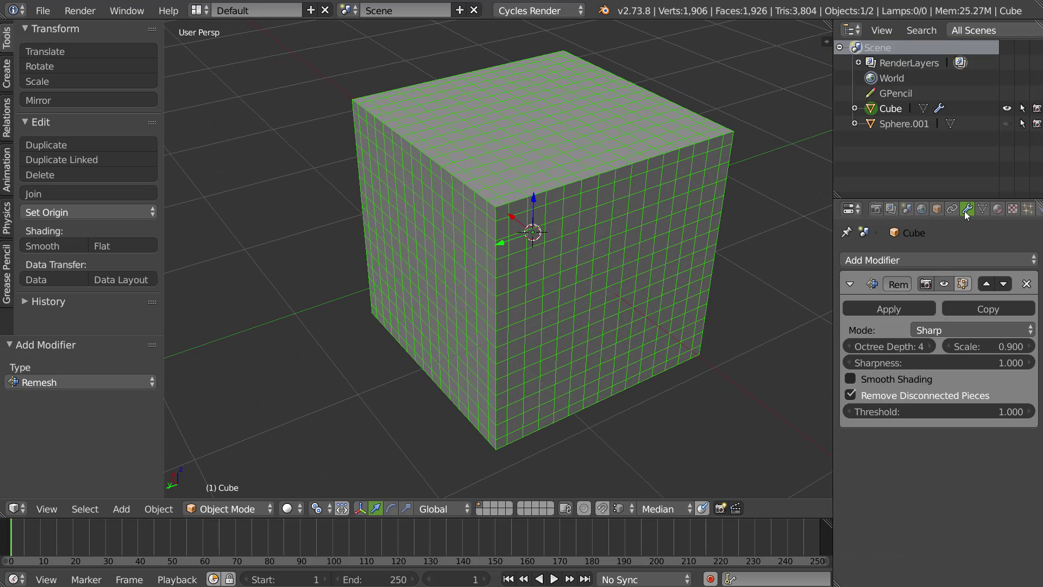
- Try higher Octree Depth values on the Remesh modifier and return the depth to 4
{"action": "left_click", "coordinate": [934, 346]}
{"action": "left_click", "coordinate": [934, 346]}
{"action": "left_click", "coordinate": [849, 347]}
{"action": "left_click", "coordinate": [849, 346]}
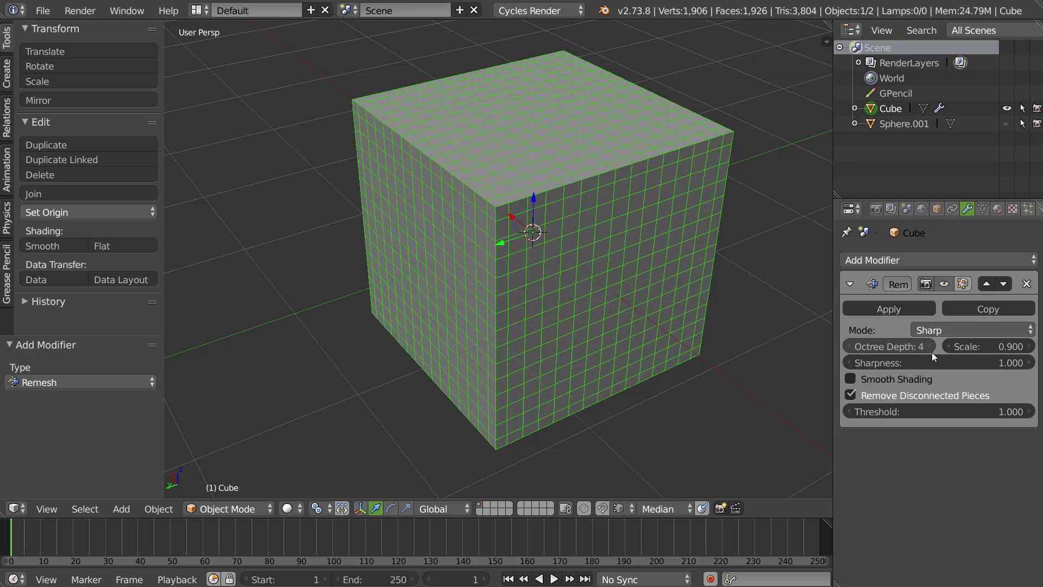
{"action": "middle_click_drag", "start_coordinate": [591, 271], "coordinate": [601, 271]}
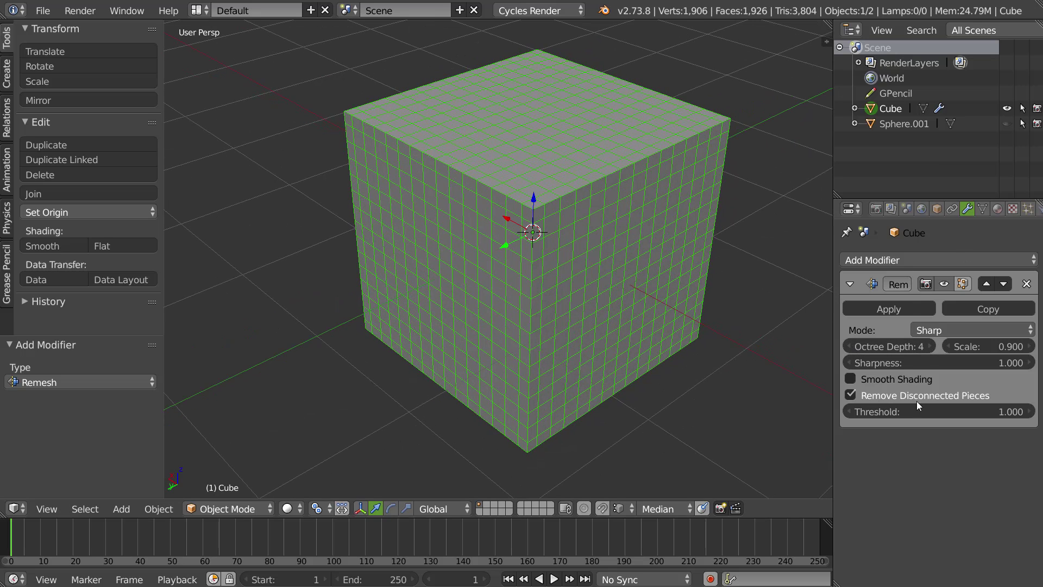
- Try Smooth Shading on the cube's Remesh modifier, switch it back off, and inspect the remeshed faces
{"action": "left_click", "coordinate": [857, 380]}
{"action": "left_click", "coordinate": [857, 380]}
{"action": "mouse_move", "coordinate": [553, 221]}
{"action": "middle_mouse_down"}
{"action": "mouse_move", "coordinate": [592, 230]}
{"action": "mouse_move", "coordinate": [657, 186]}
{"action": "mouse_move", "coordinate": [602, 225]}
{"action": "mouse_move", "coordinate": [659, 216]}
{"action": "middle_mouse_up"}
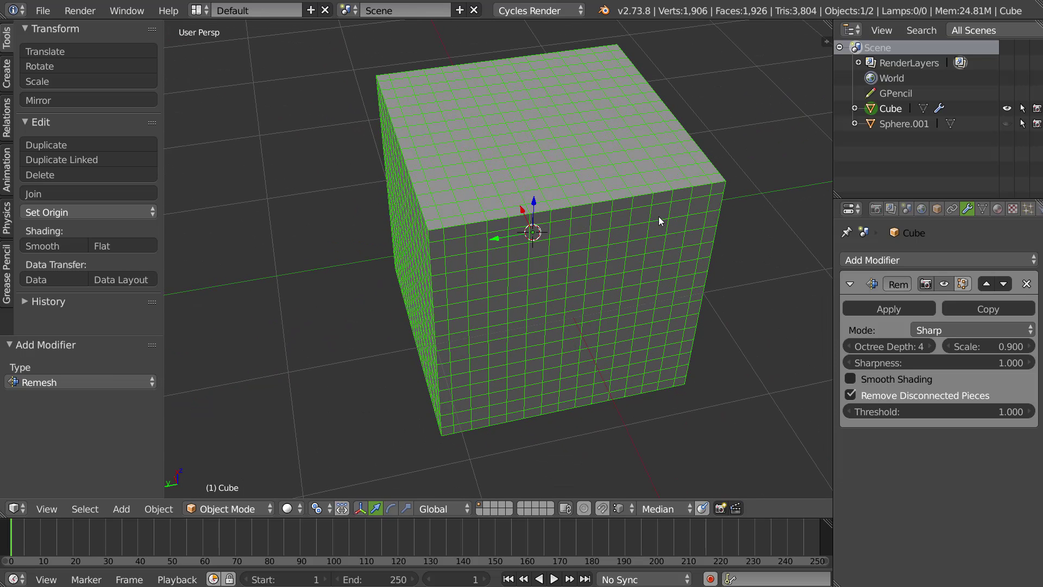
{"action": "middle_click_drag", "start_coordinate": [516, 293], "coordinate": [572, 285]}
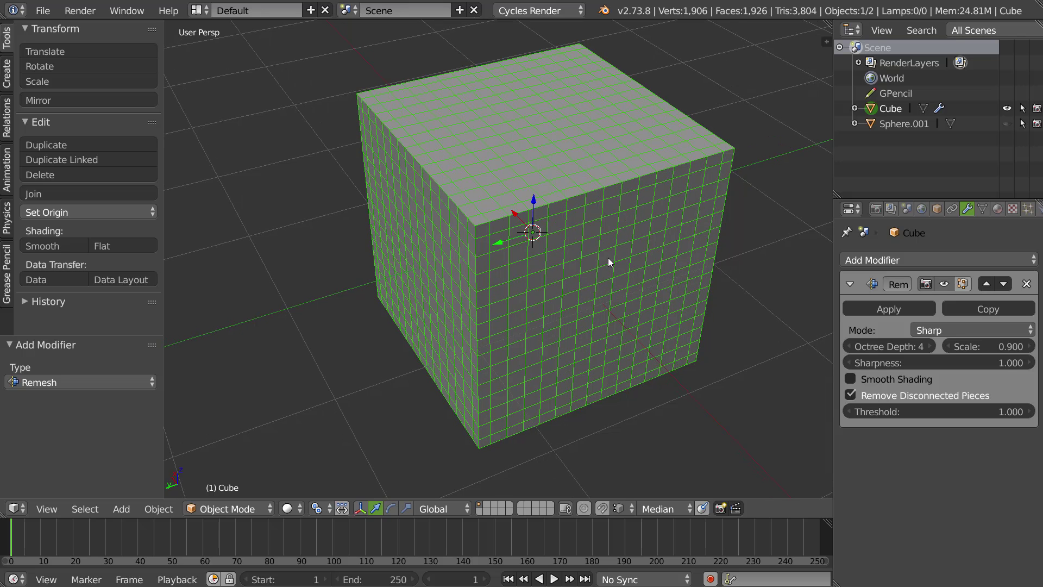
- Switch the cube to Sculpt Mode and enable Dyntopo
{"action": "left_click", "coordinate": [222, 508]}
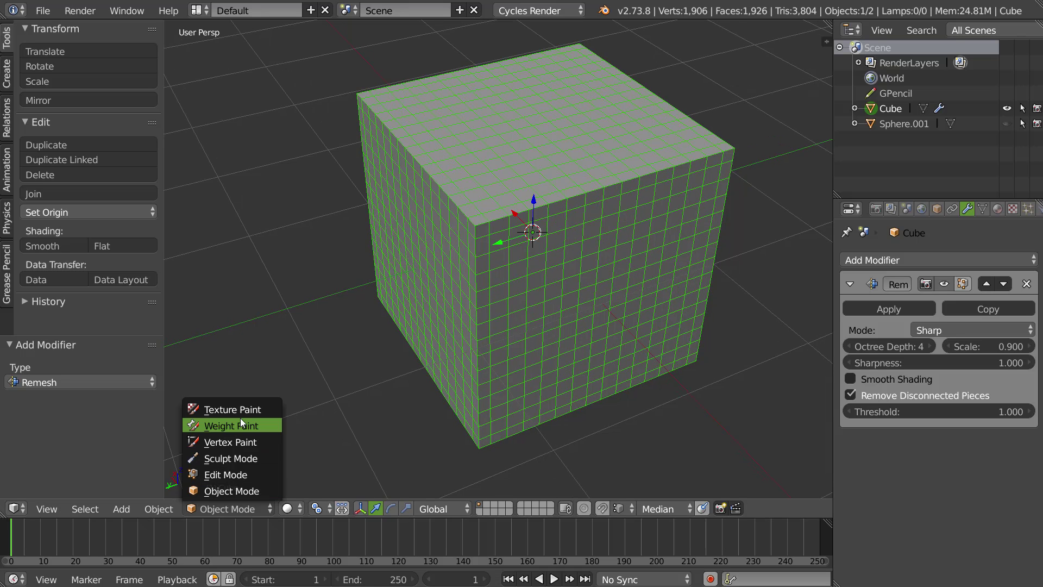
{"action": "left_click", "coordinate": [235, 461]}
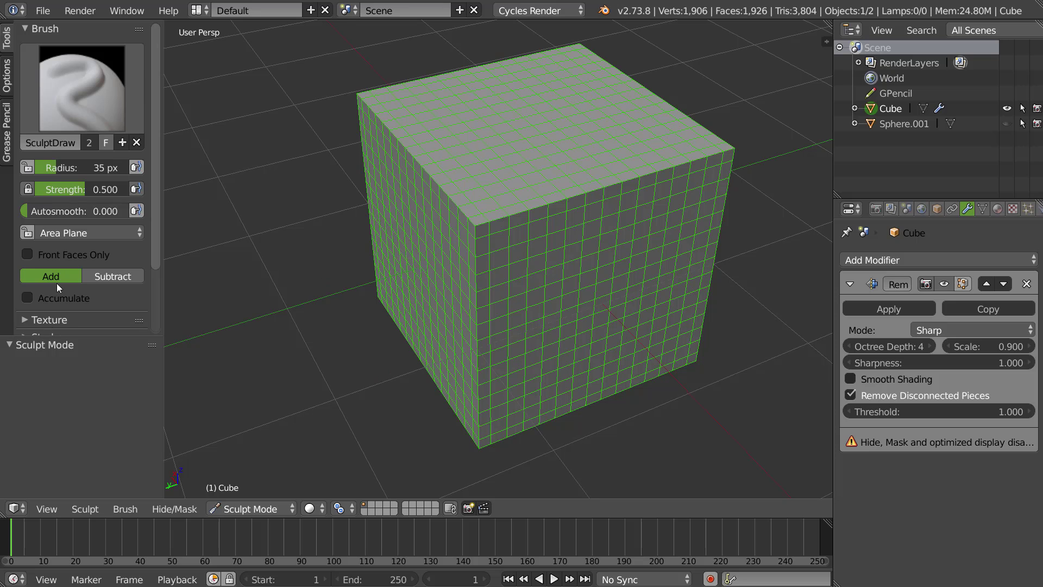
{"action": "scroll", "coordinate": [83, 193], "scroll_direction": "down", "scroll_amount": 3}
{"action": "middle_click_drag", "start_coordinate": [83, 193], "coordinate": [80, 198]}
{"action": "left_click", "coordinate": [52, 305]}
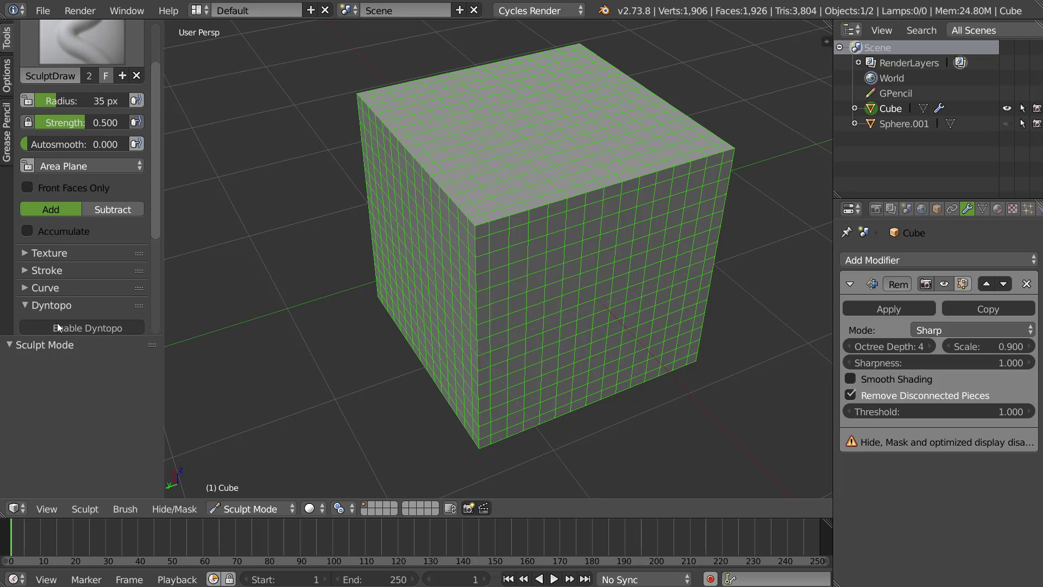
{"action": "left_click", "coordinate": [58, 328]}
- Enlarge the SculptDraw brush to a 175 px radius and sculpt over the cube's top and side faces
{"action": "middle_click_drag", "start_coordinate": [81, 329], "coordinate": [89, 254]}
{"action": "key", "text": "f"}
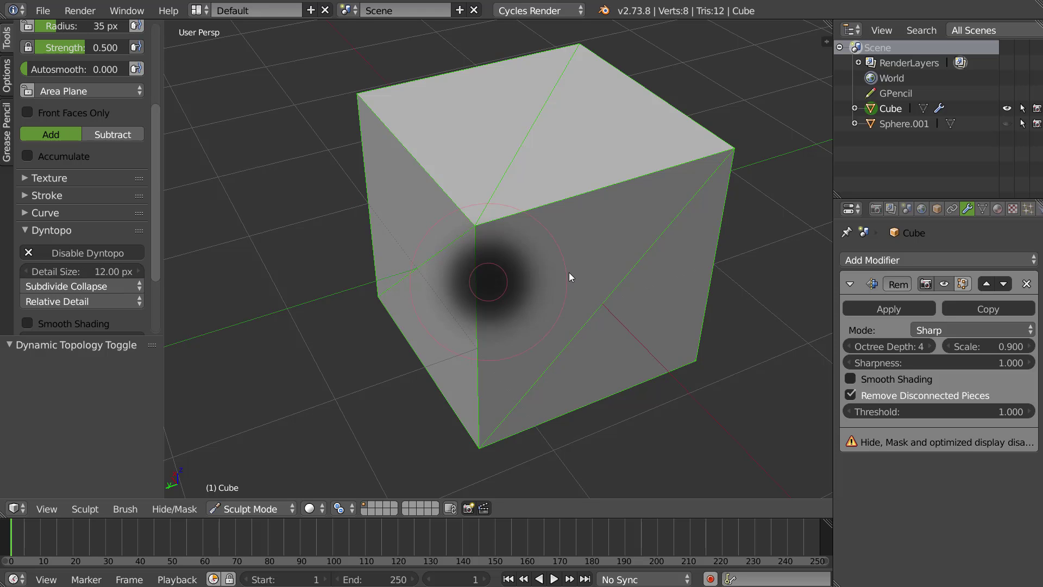
{"action": "left_click", "coordinate": [569, 273]}
{"action": "mouse_move", "coordinate": [481, 240]}
{"action": "left_mouse_down"}
{"action": "mouse_move", "coordinate": [451, 189]}
{"action": "mouse_move", "coordinate": [490, 351]}
{"action": "mouse_move", "coordinate": [494, 289]}
{"action": "mouse_move", "coordinate": [476, 385]}
{"action": "mouse_move", "coordinate": [508, 224]}
{"action": "mouse_move", "coordinate": [372, 119]}
{"action": "mouse_move", "coordinate": [499, 293]}
{"action": "mouse_move", "coordinate": [540, 285]}
{"action": "mouse_move", "coordinate": [527, 92]}
{"action": "mouse_move", "coordinate": [646, 193]}
{"action": "mouse_move", "coordinate": [591, 224]}
{"action": "mouse_move", "coordinate": [679, 143]}
{"action": "mouse_move", "coordinate": [465, 230]}
{"action": "mouse_move", "coordinate": [533, 120]}
{"action": "mouse_move", "coordinate": [501, 202]}
{"action": "mouse_move", "coordinate": [435, 254]}
{"action": "mouse_move", "coordinate": [545, 368]}
{"action": "mouse_move", "coordinate": [609, 306]}
{"action": "left_mouse_up"}
{"action": "mouse_move", "coordinate": [463, 314]}
{"action": "middle_mouse_down"}
{"action": "mouse_move", "coordinate": [536, 221]}
{"action": "mouse_move", "coordinate": [489, 247]}
{"action": "middle_mouse_up"}
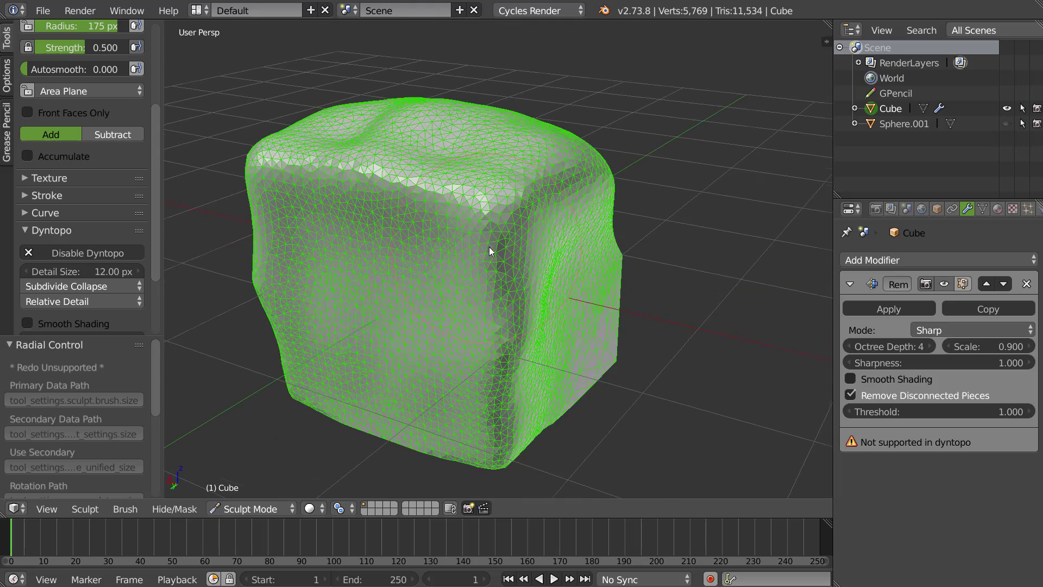
- Return to Object Mode to view the remeshed sculpt, and undo the sculpting
{"action": "key", "text": "Tab"}
{"action": "key", "text": "Tab"}
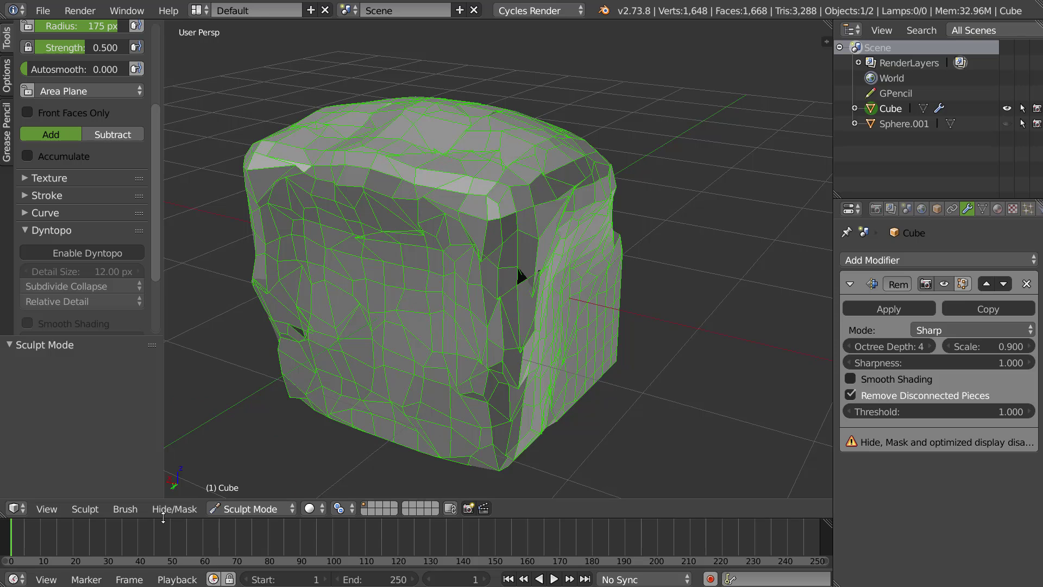
{"action": "left_click", "coordinate": [250, 509]}
{"action": "left_click", "coordinate": [245, 491]}
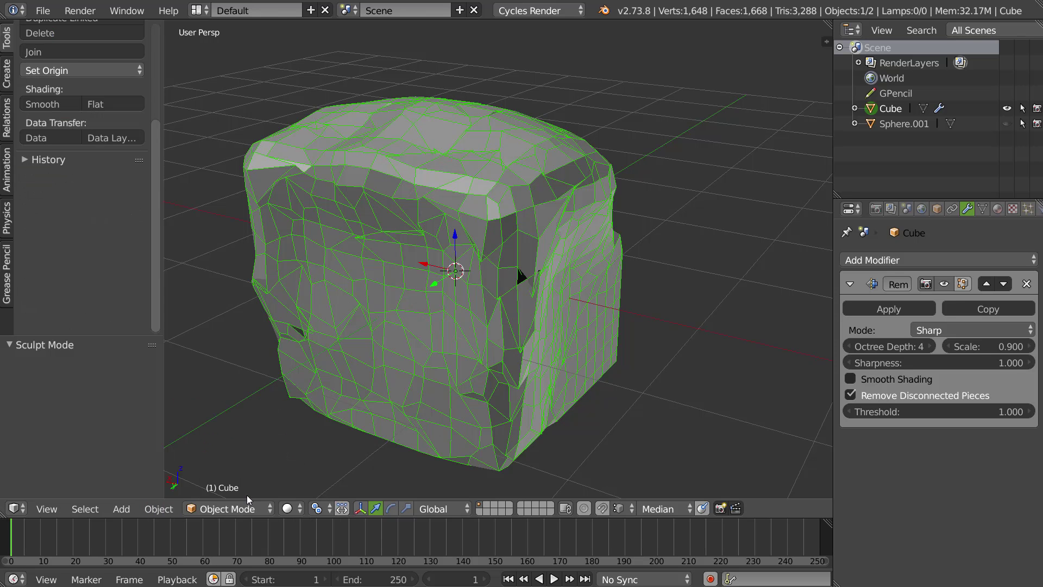
{"action": "middle_click_drag", "start_coordinate": [562, 271], "coordinate": [481, 295]}
{"action": "key", "text": "ctrl+z"}
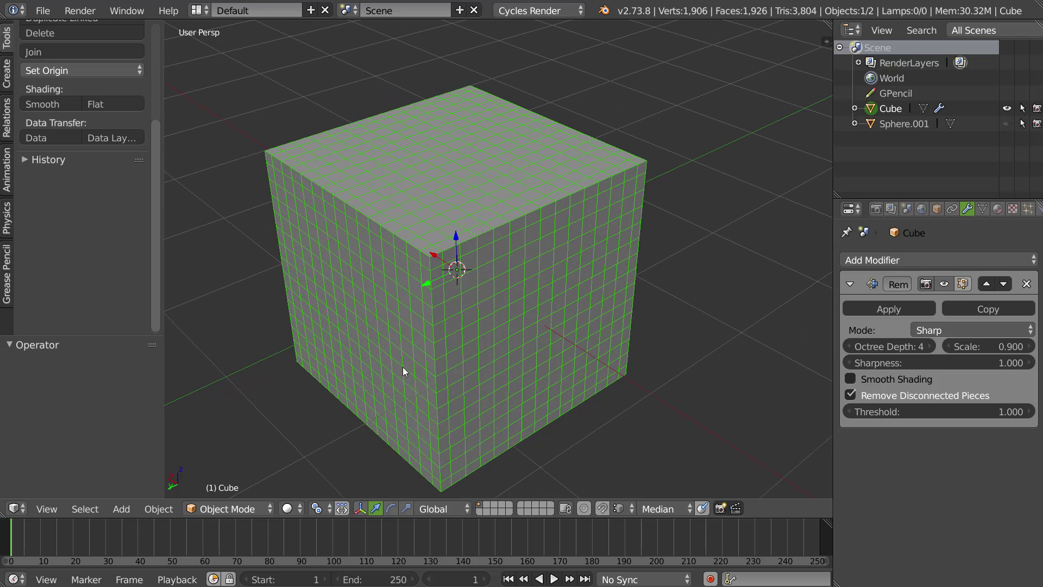
- Enter Sculpt Mode with Dyntopo enabled and sculpt the cube's near corner and upper faces with a 116 px brush
{"action": "left_click", "coordinate": [205, 510]}
{"action": "left_click", "coordinate": [228, 459]}
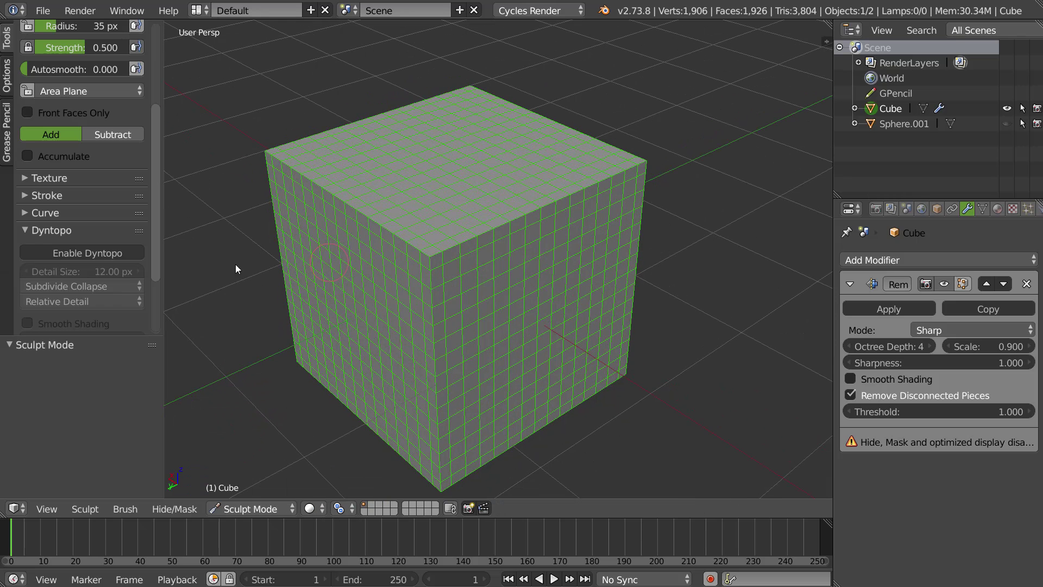
{"action": "left_click", "coordinate": [66, 254]}
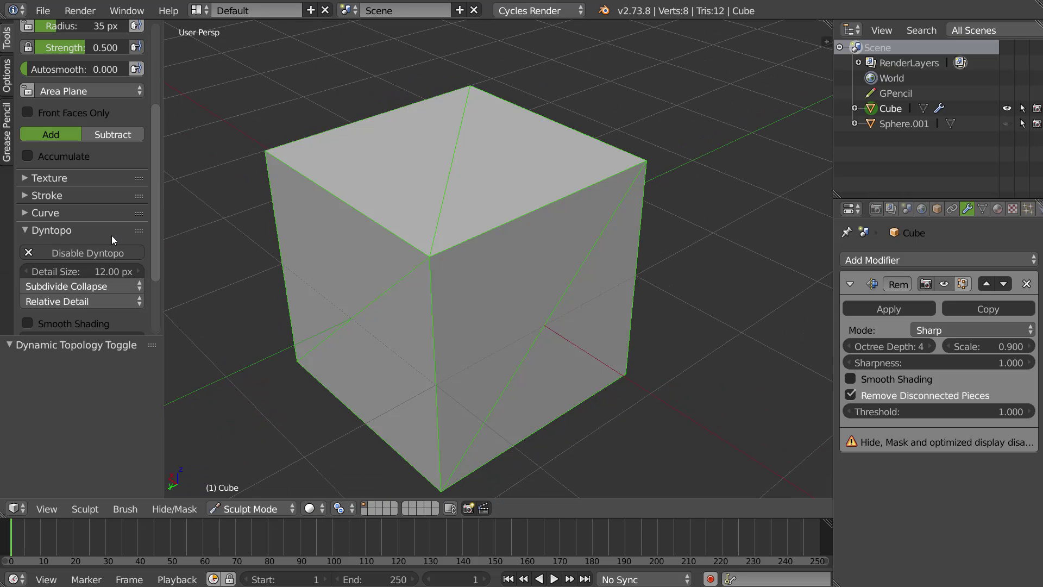
{"action": "key", "text": "f"}
{"action": "left_click", "coordinate": [426, 250]}
{"action": "mouse_move", "coordinate": [425, 250]}
{"action": "left_mouse_down"}
{"action": "mouse_move", "coordinate": [370, 181]}
{"action": "mouse_move", "coordinate": [470, 209]}
{"action": "mouse_move", "coordinate": [379, 308]}
{"action": "mouse_move", "coordinate": [278, 230]}
{"action": "mouse_move", "coordinate": [432, 239]}
{"action": "mouse_move", "coordinate": [422, 258]}
{"action": "mouse_move", "coordinate": [465, 319]}
{"action": "mouse_move", "coordinate": [321, 203]}
{"action": "mouse_move", "coordinate": [439, 258]}
{"action": "mouse_move", "coordinate": [440, 233]}
{"action": "mouse_move", "coordinate": [372, 187]}
{"action": "left_mouse_up"}
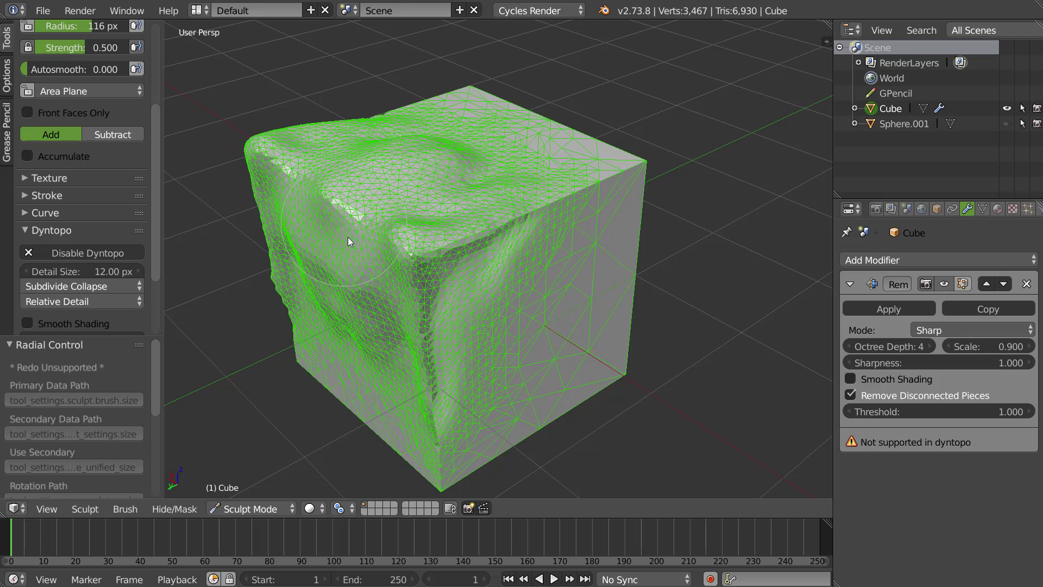
- Return to Object Mode and replace the sculpted cube's Remesh modifier with a fresh one
{"action": "left_click", "coordinate": [242, 509]}
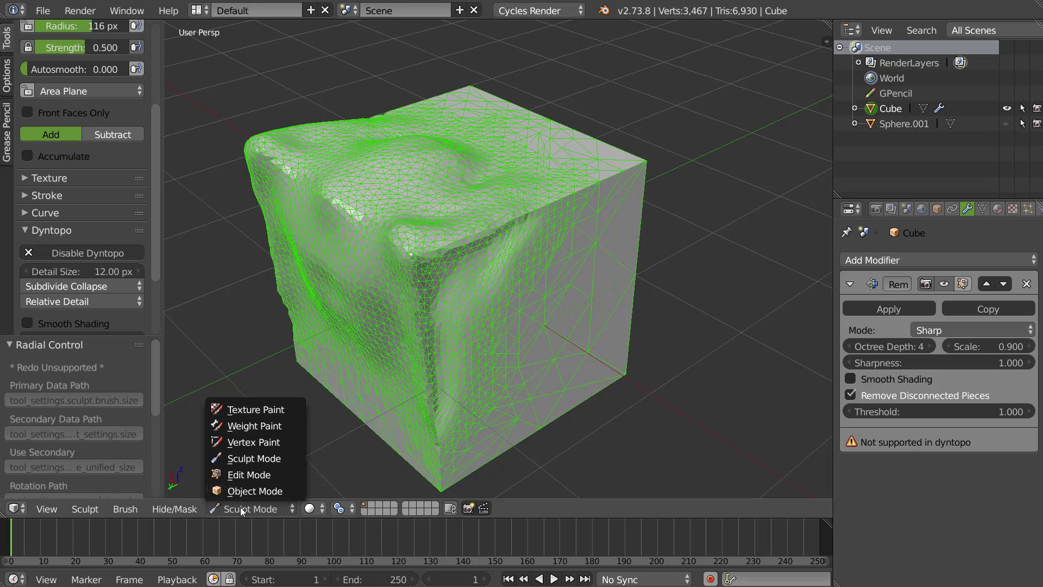
{"action": "left_click", "coordinate": [251, 493]}
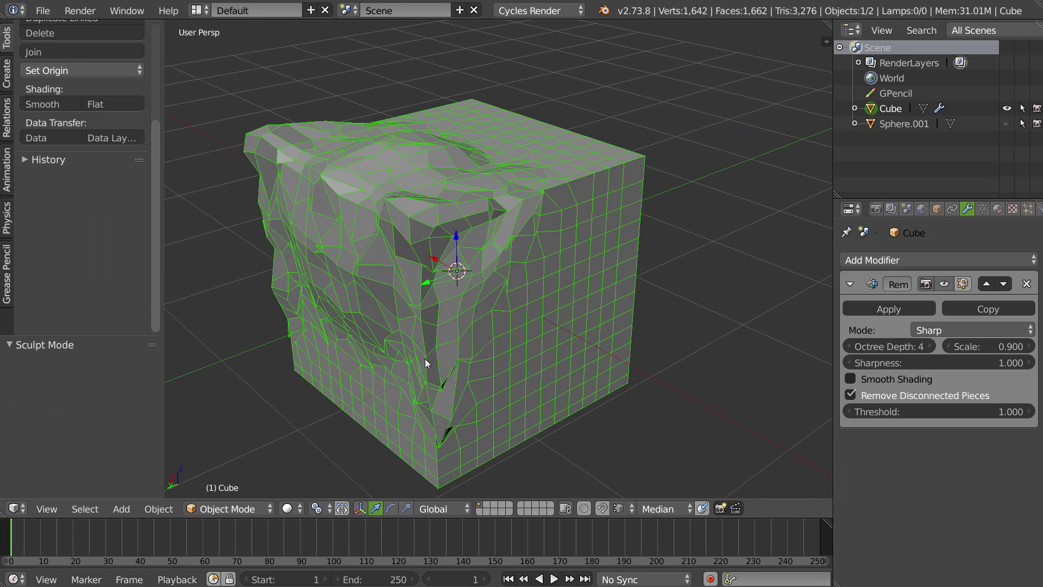
{"action": "left_click", "coordinate": [1026, 284]}
{"action": "mouse_move", "coordinate": [445, 288]}
{"action": "middle_mouse_down"}
{"action": "mouse_move", "coordinate": [462, 294]}
{"action": "mouse_move", "coordinate": [469, 269]}
{"action": "mouse_move", "coordinate": [465, 280]}
{"action": "middle_mouse_up"}
{"action": "left_click", "coordinate": [911, 262]}
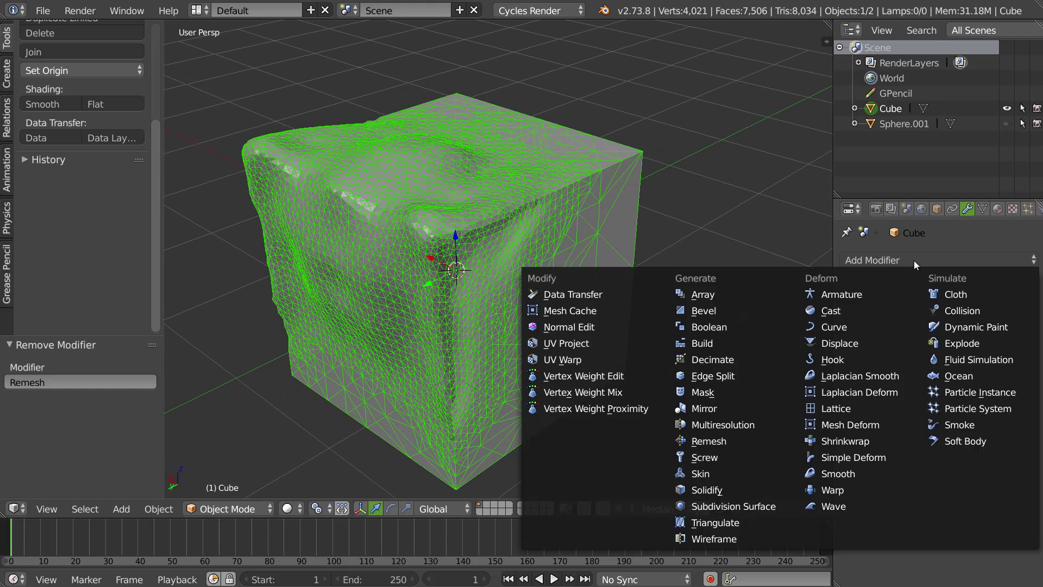
{"action": "left_click", "coordinate": [716, 441]}
- Try an Octree Depth of 5 and higher on the new Remesh modifier, and return it to 4
{"action": "left_click", "coordinate": [935, 347]}
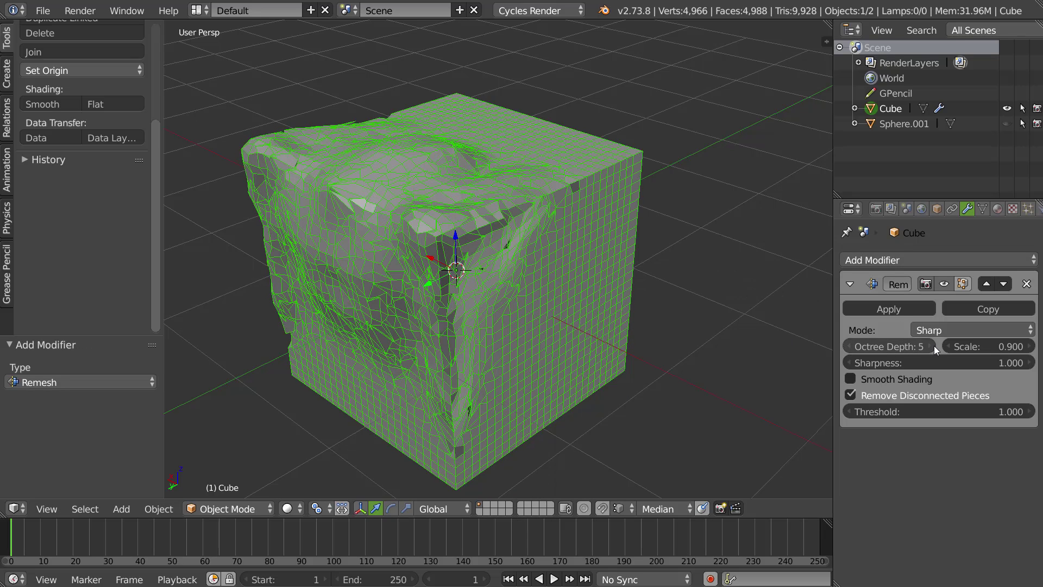
{"action": "left_click", "coordinate": [936, 348]}
{"action": "left_click", "coordinate": [851, 349]}
{"action": "left_click", "coordinate": [850, 348]}
{"action": "middle_click_drag", "start_coordinate": [520, 275], "coordinate": [489, 375]}
- Add a Subdivision Surface modifier after the Remesh modifier and set its View subdivisions to 2
{"action": "left_click", "coordinate": [945, 256]}
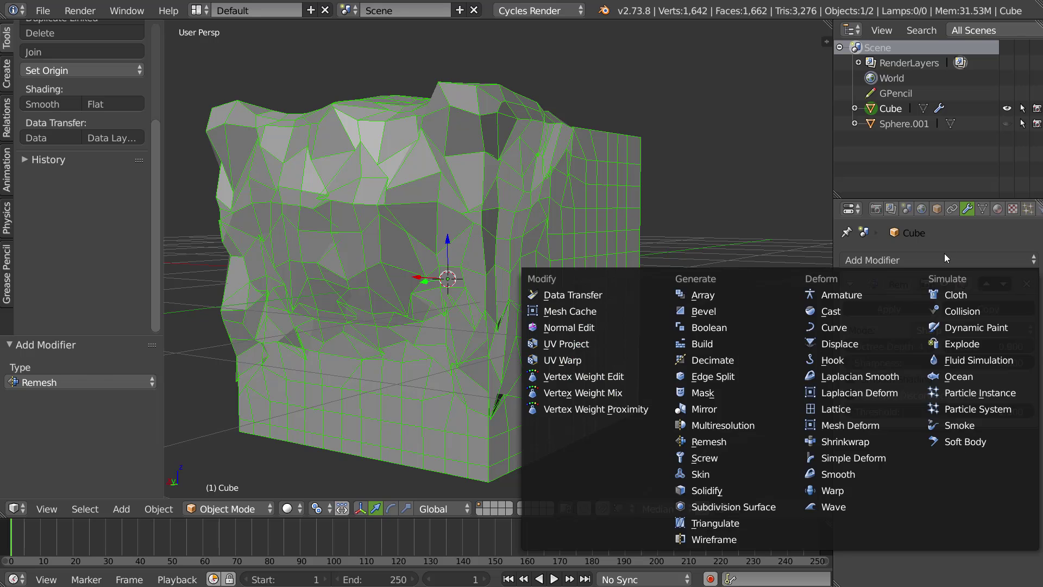
{"action": "left_click", "coordinate": [754, 507]}
{"action": "middle_click_drag", "start_coordinate": [808, 432], "coordinate": [866, 472]}
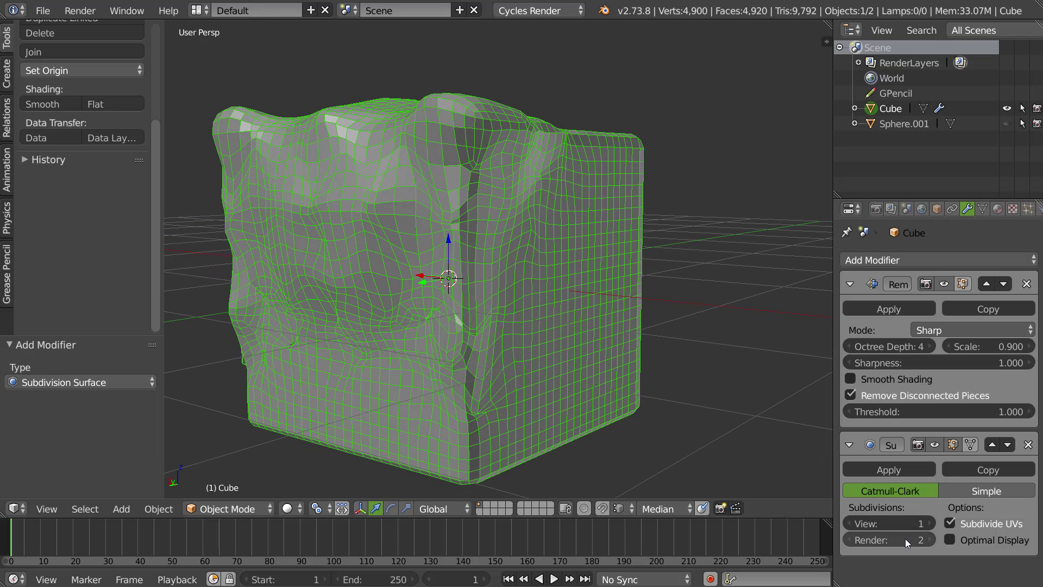
{"action": "left_click", "coordinate": [930, 524]}
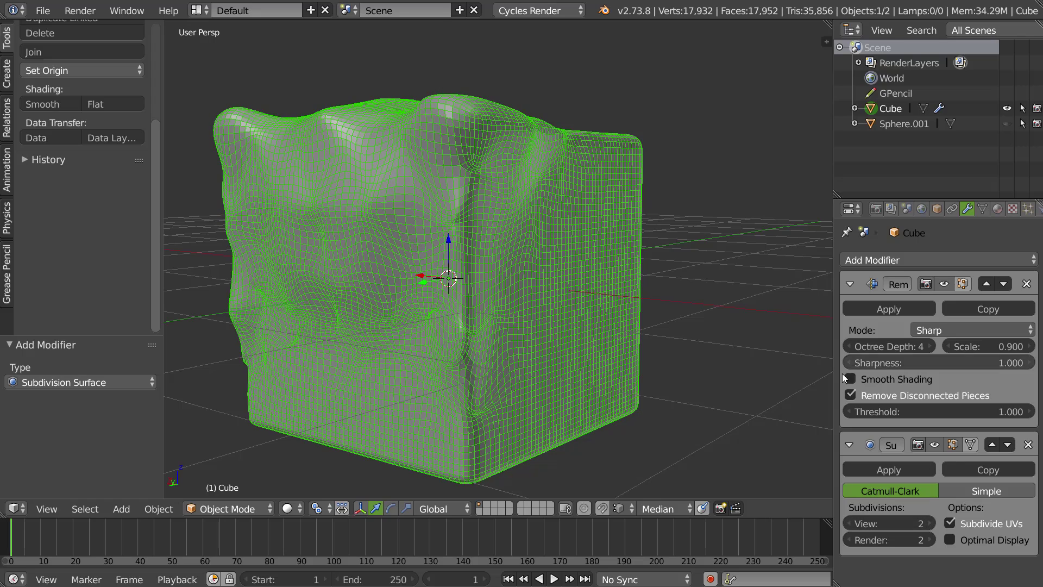
- Remove the Subdivision Surface modifier and set the Remesh modifier to Smooth mode with a Scale of 0.886
{"action": "left_click_drag", "start_coordinate": [1004, 350], "coordinate": [966, 348]}
{"action": "left_click", "coordinate": [1028, 444]}
{"action": "left_click", "coordinate": [973, 333]}
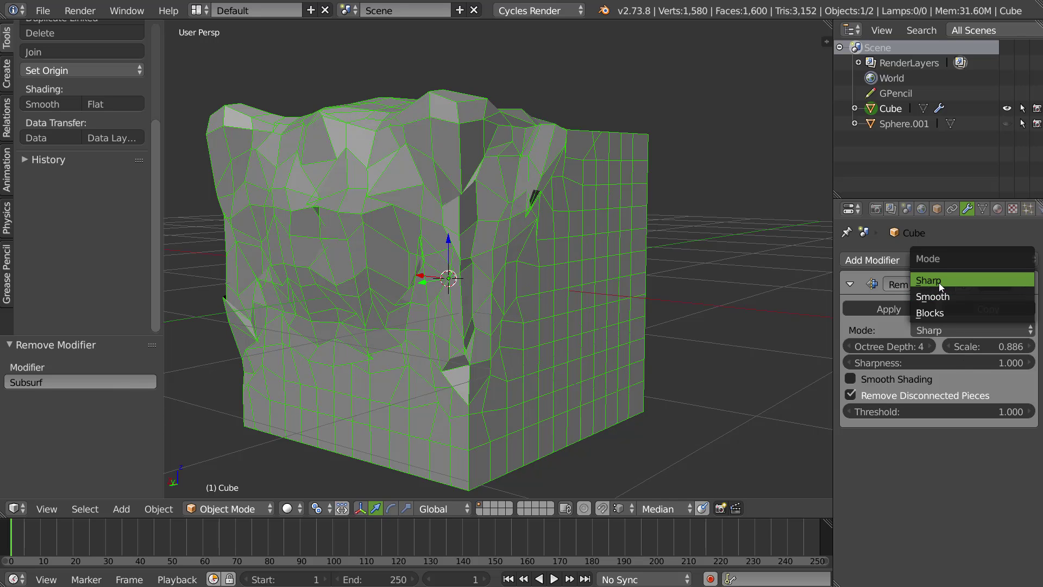
{"action": "left_click", "coordinate": [940, 296]}
{"action": "middle_click_drag", "start_coordinate": [683, 333], "coordinate": [640, 340]}
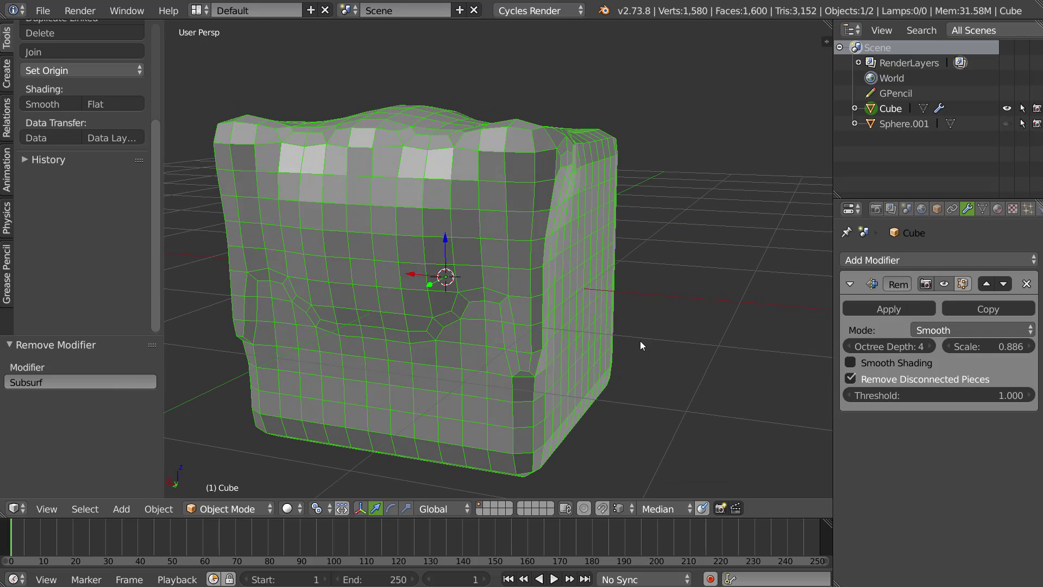
{"action": "middle_click_drag", "start_coordinate": [309, 275], "coordinate": [524, 279]}
- Try Smooth Shading and a different Octree Depth on the Smooth-mode Remesh modifier
{"action": "left_click", "coordinate": [850, 363]}
{"action": "left_click", "coordinate": [852, 364]}
{"action": "left_click_drag", "start_coordinate": [899, 347], "coordinate": [911, 347]}
{"action": "middle_click_drag", "start_coordinate": [417, 201], "coordinate": [473, 217]}
- Remove the Remesh modifier and replace the sculpted cube with a new default cube
{"action": "left_click", "coordinate": [1027, 283]}
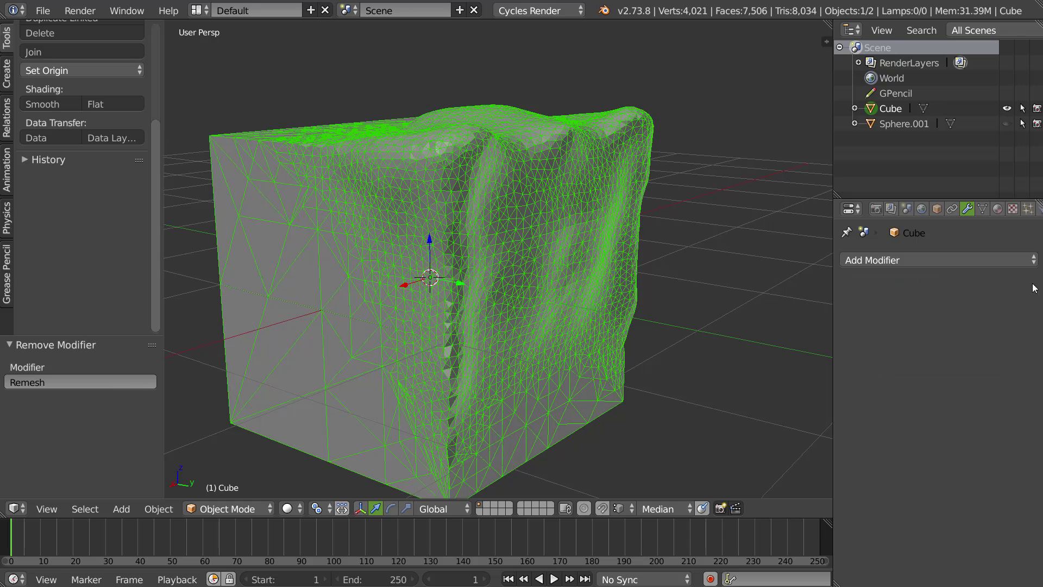
{"action": "middle_click_drag", "start_coordinate": [546, 256], "coordinate": [540, 258]}
{"action": "key", "text": "x"}
{"action": "left_click", "coordinate": [507, 271]}
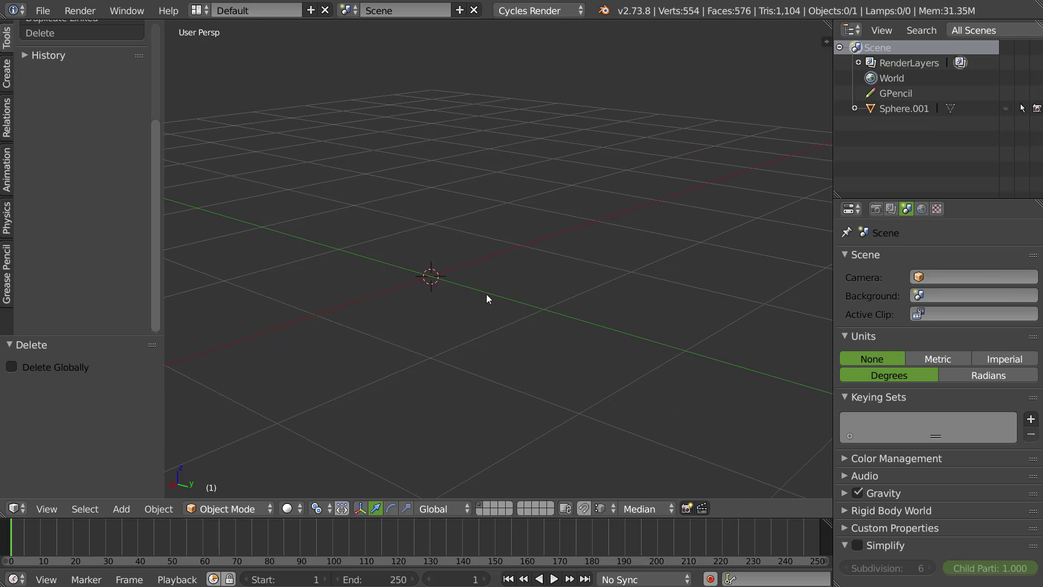
{"action": "key", "text": "shift+a"}
{"action": "mouse_move", "coordinate": [490, 291]}
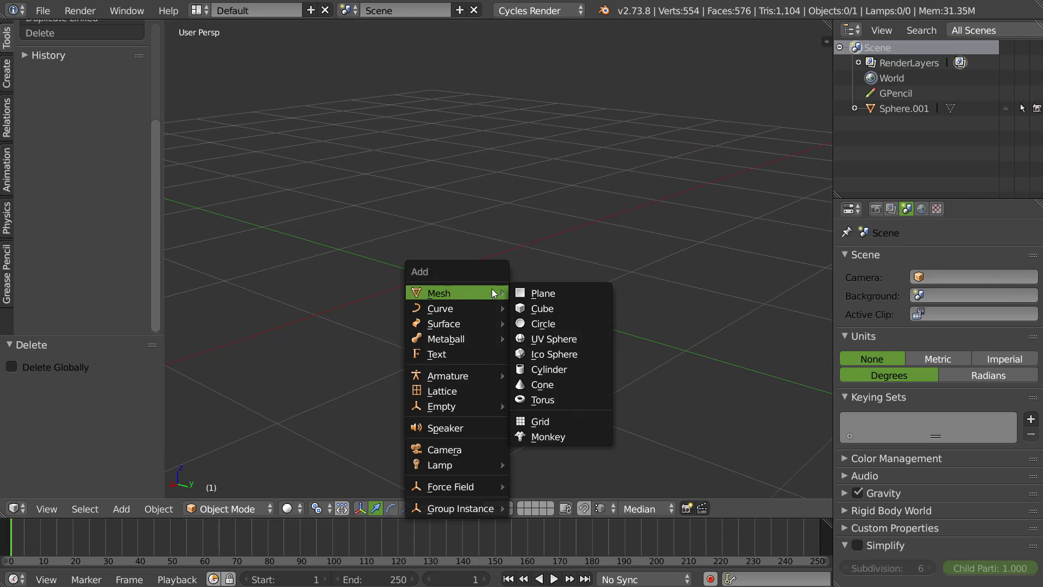
{"action": "left_click", "coordinate": [548, 308]}
- Add a Skin modifier to the new cube and inspect the resulting frame from several angles
{"action": "left_click", "coordinate": [936, 261]}
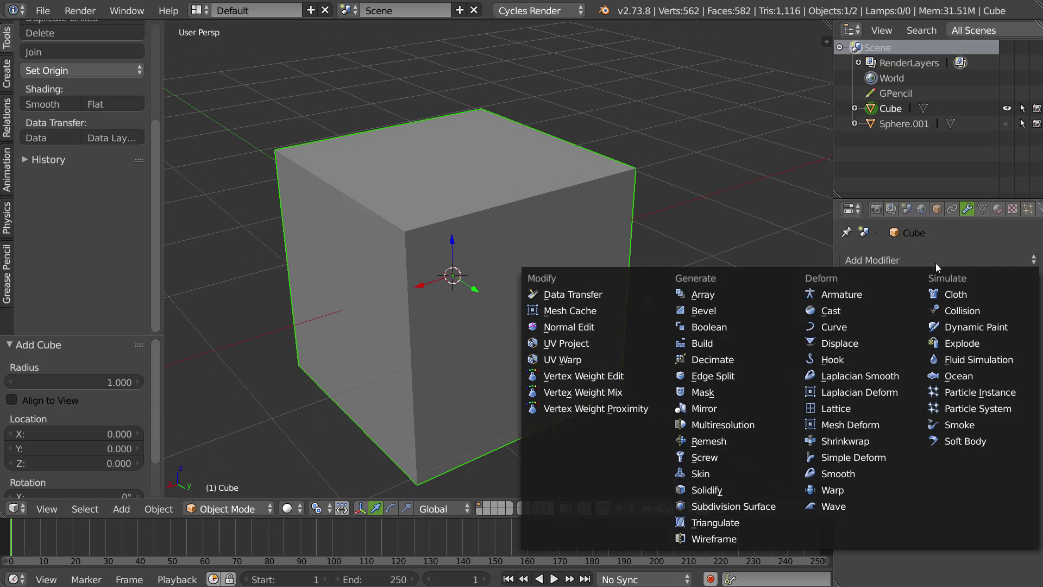
{"action": "left_click", "coordinate": [713, 472]}
{"action": "middle_click_drag", "start_coordinate": [579, 300], "coordinate": [650, 272]}
{"action": "middle_click_drag", "start_coordinate": [640, 227], "coordinate": [433, 165]}
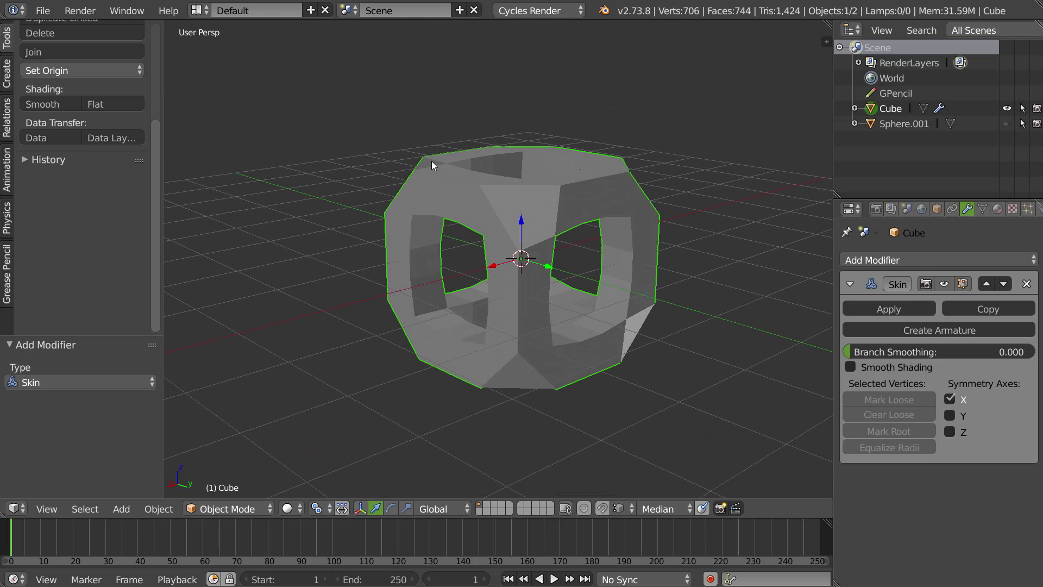
- Add a Subdivision Surface modifier to the skinned cube, keeping it below the Skin modifier in the stack
{"action": "left_click", "coordinate": [928, 260]}
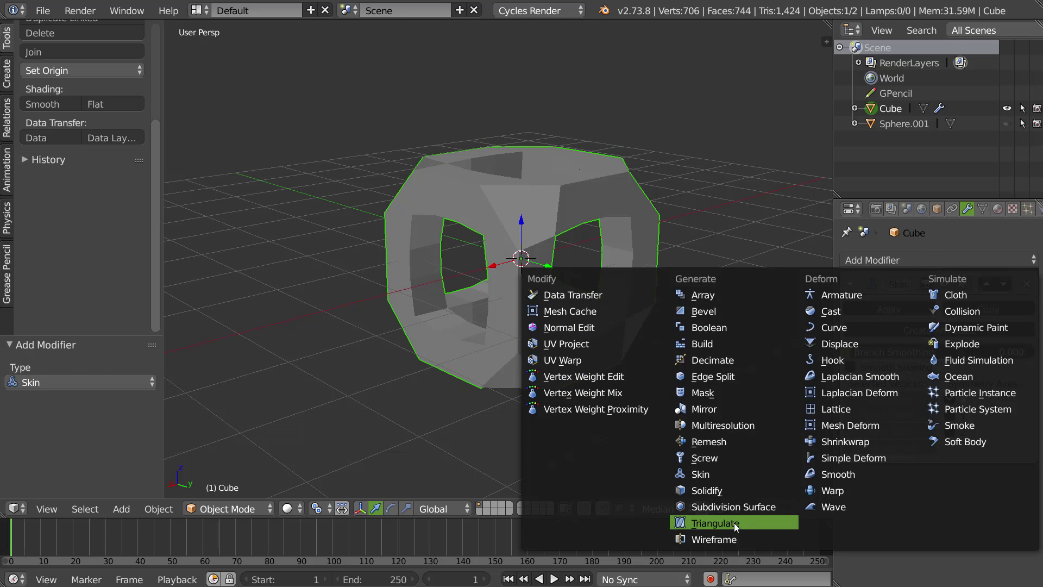
{"action": "left_click", "coordinate": [745, 506]}
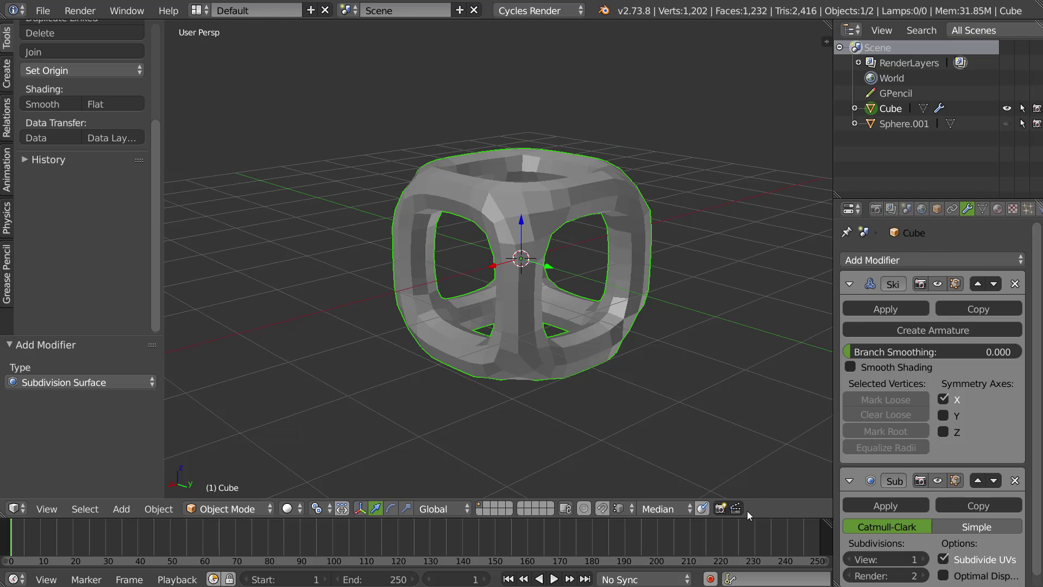
{"action": "left_click", "coordinate": [980, 481]}
{"action": "left_click", "coordinate": [998, 284]}
{"action": "middle_click_drag", "start_coordinate": [706, 274], "coordinate": [630, 272]}
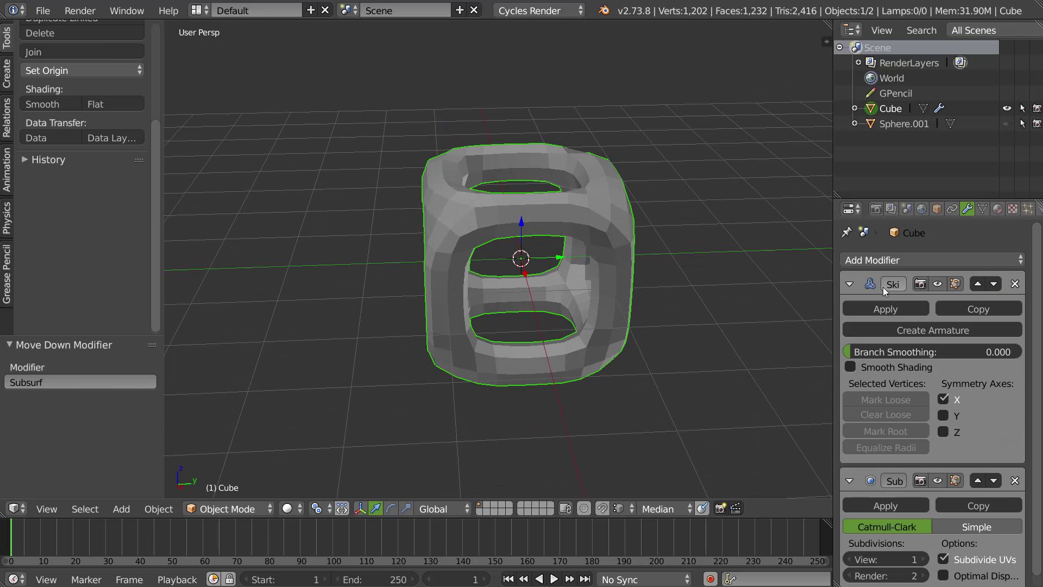
- Enable smooth shading on the cube and its Skin modifier, and set the Subdivision Surface's View subdivisions to 3
{"action": "mouse_move", "coordinate": [609, 262]}
{"action": "middle_mouse_down"}
{"action": "mouse_move", "coordinate": [561, 285]}
{"action": "mouse_move", "coordinate": [544, 236]}
{"action": "mouse_move", "coordinate": [555, 223]}
{"action": "middle_mouse_up"}
{"action": "left_click", "coordinate": [49, 104]}
{"action": "left_click", "coordinate": [851, 368]}
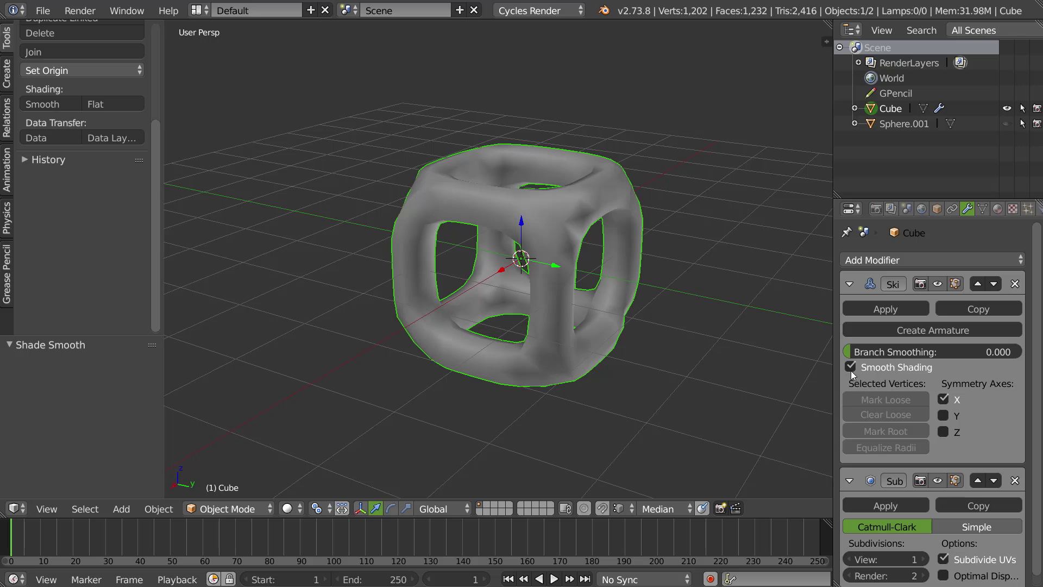
{"action": "left_click", "coordinate": [923, 559]}
{"action": "left_click", "coordinate": [924, 559]}
- Enter Edit Mode on the skinned cube and switch to vertex selection
{"action": "middle_click_drag", "start_coordinate": [490, 291], "coordinate": [537, 266]}
{"action": "key", "text": "Tab"}
{"action": "key", "text": "ctrl+Tab"}
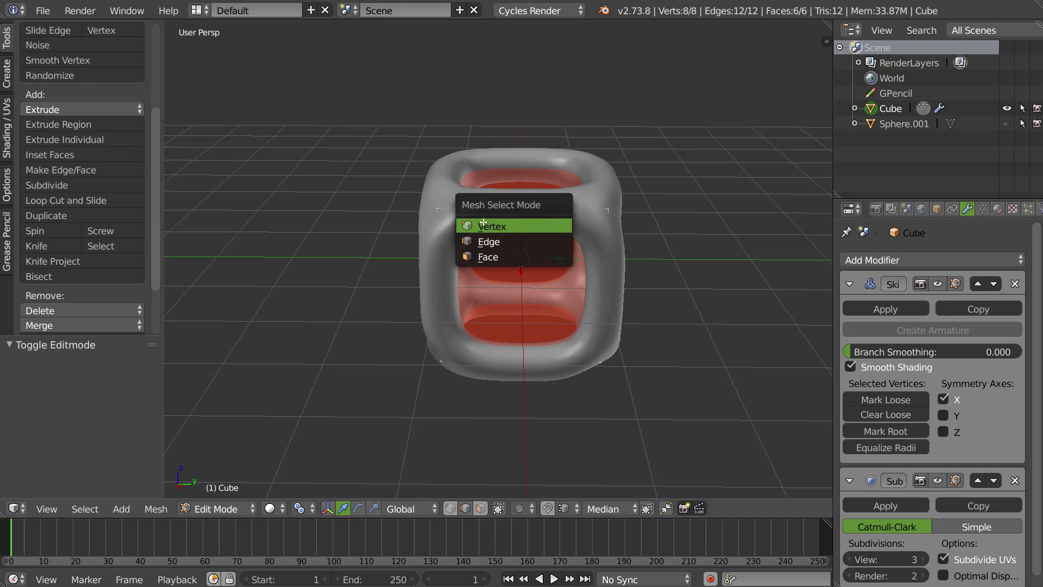
{"action": "left_click", "coordinate": [505, 226]}
- Select the four vertices of one side face of the cube and delete them
{"action": "right_click", "coordinate": [439, 213]}
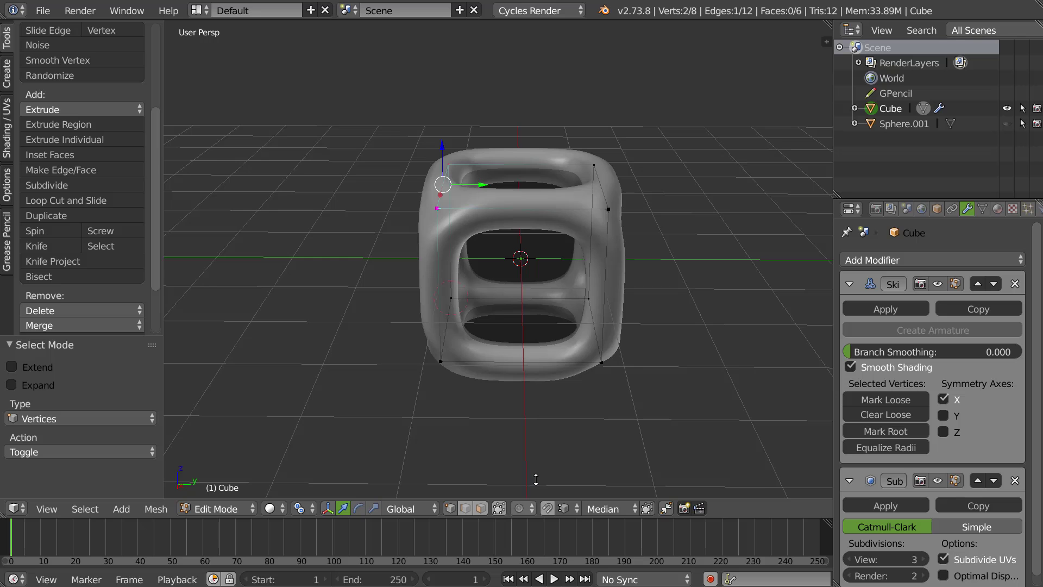
{"action": "middle_click_drag", "start_coordinate": [536, 478], "coordinate": [487, 291]}
{"action": "right_click", "coordinate": [411, 361], "text": "shift"}
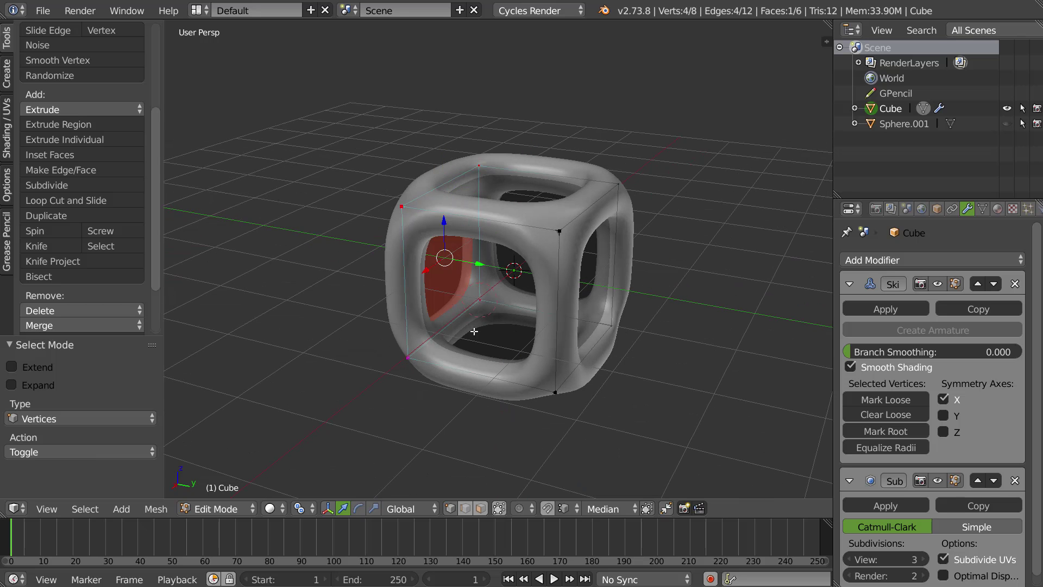
{"action": "key", "text": "x"}
{"action": "left_click", "coordinate": [430, 315]}
- Delete the two selected vertices of the remaining face so that only one vertical edge is left
{"action": "middle_click_drag", "start_coordinate": [465, 313], "coordinate": [553, 164]}
{"action": "key", "text": "w"}
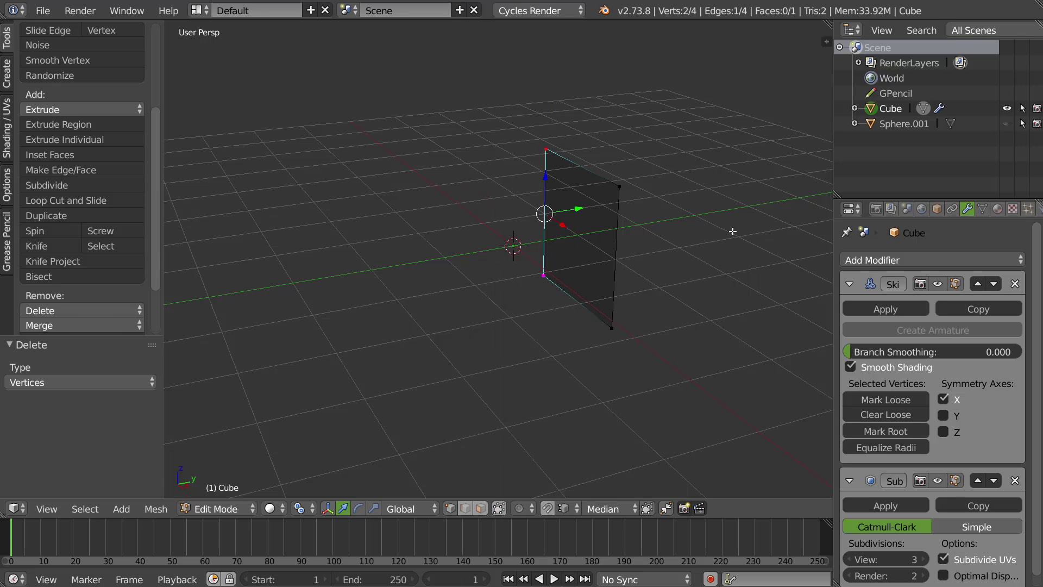
{"action": "key", "text": "x"}
{"action": "left_click", "coordinate": [589, 268]}
{"action": "middle_click_drag", "start_coordinate": [544, 278], "coordinate": [606, 281]}
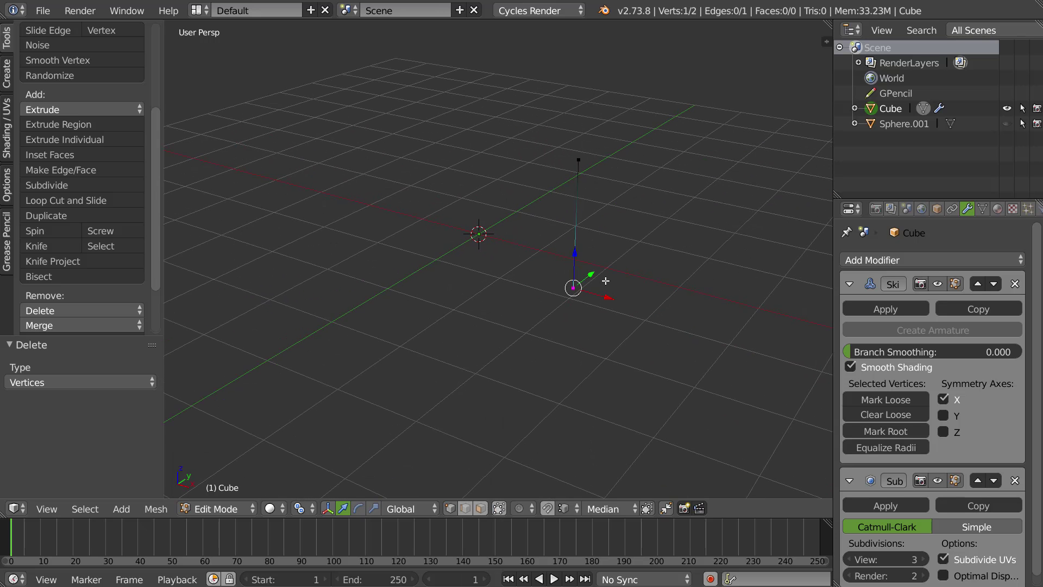
- Mark the edge's selected lower vertex as the skin root and return to Object Mode
{"action": "left_click", "coordinate": [891, 434]}
{"action": "middle_click_drag", "start_coordinate": [576, 282], "coordinate": [552, 283]}
{"action": "key", "text": "Tab"}
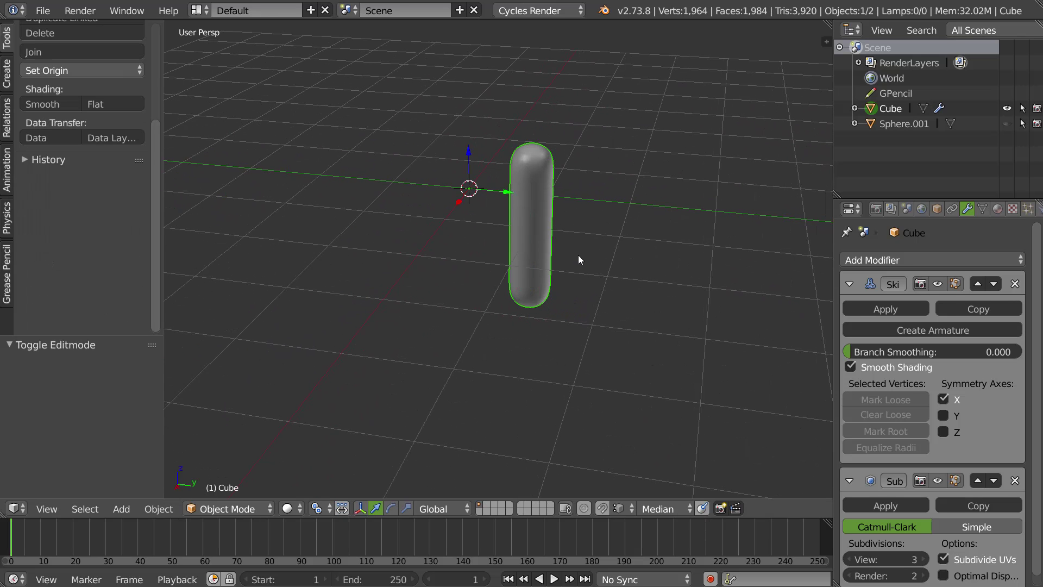
- Set the skinned object's origin to its geometry and clear its location to centre it in the scene
{"action": "key", "text": "ctrl+shift+alt+c"}
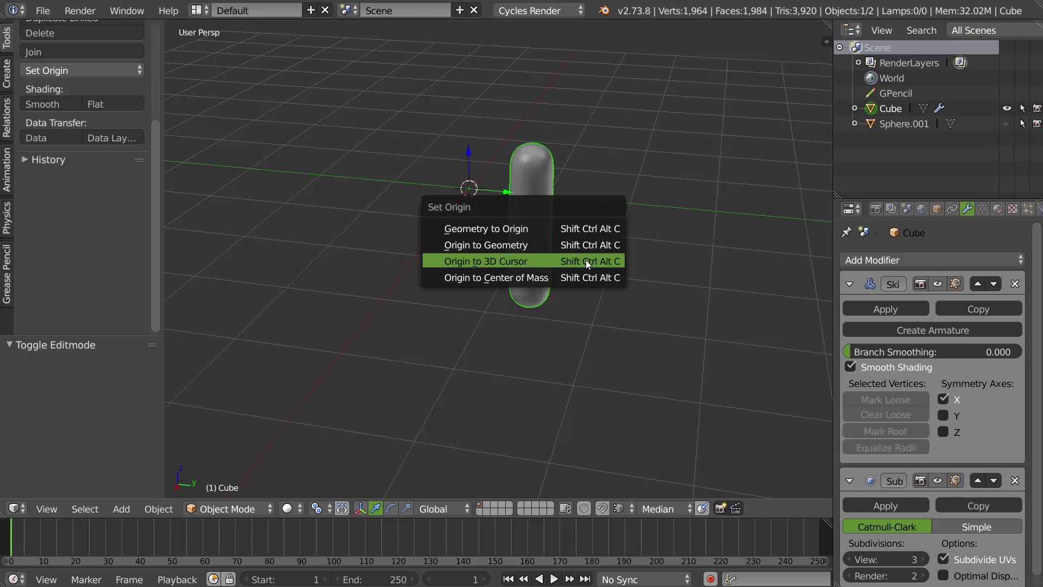
{"action": "left_click", "coordinate": [526, 240]}
{"action": "middle_click_drag", "start_coordinate": [534, 243], "coordinate": [543, 219]}
{"action": "key", "text": "alt+g"}
- Enter Edit Mode and extrude the upper vertex about 1.63 units along the Y axis
{"action": "key", "text": "Tab"}
{"action": "middle_click_drag", "start_coordinate": [493, 161], "coordinate": [485, 133]}
{"action": "key", "text": "e"}
{"action": "key", "text": "y"}
{"action": "left_click", "coordinate": [624, 181]}
- Try to extrude the new end vertex along the global X axis, and undo that extrusion
{"action": "middle_click_drag", "start_coordinate": [624, 181], "coordinate": [573, 207]}
{"action": "key", "text": "e"}
{"action": "key", "text": "z"}
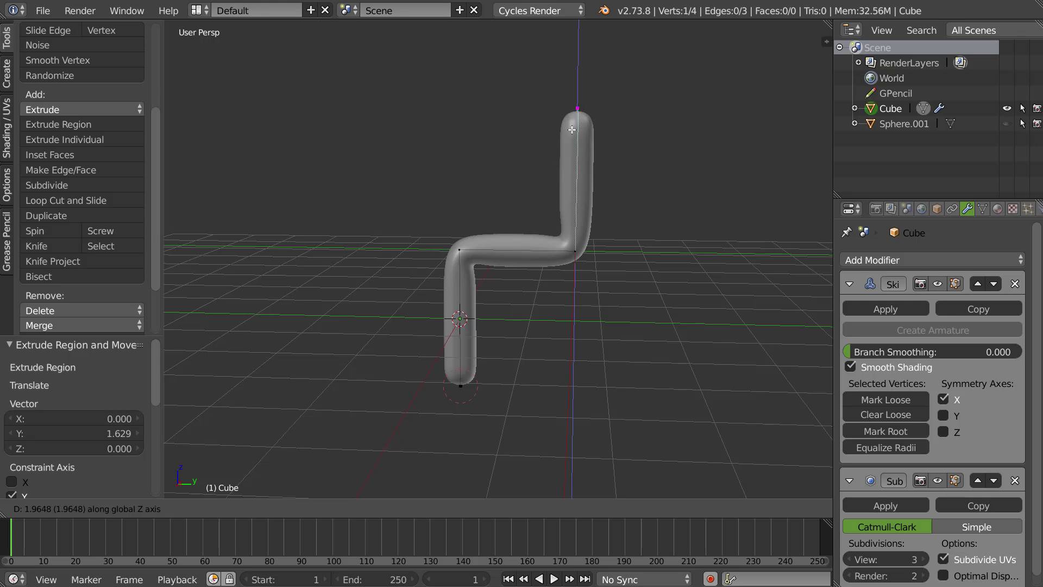
{"action": "key", "text": "x"}
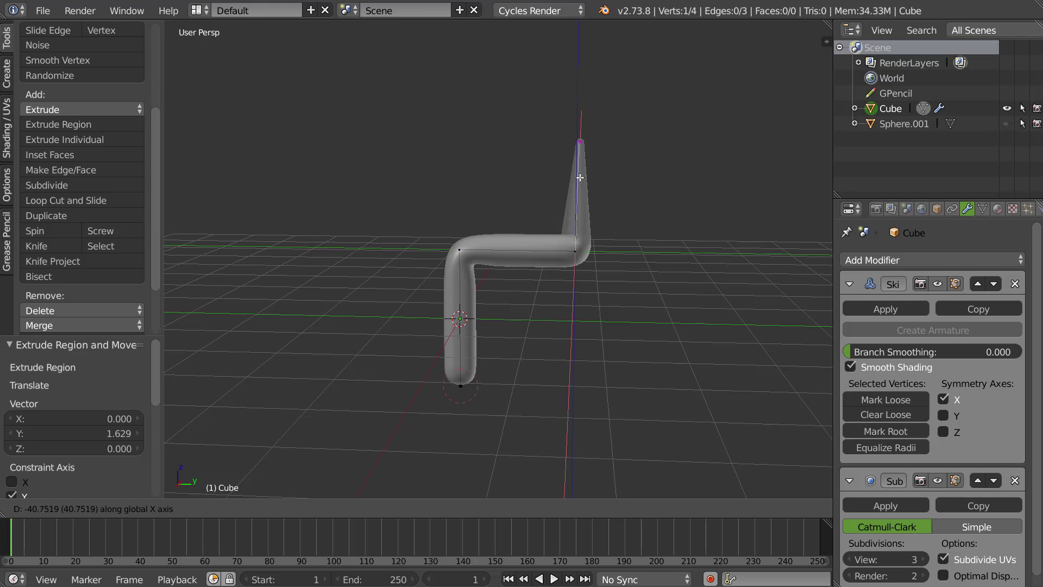
{"action": "left_click", "coordinate": [582, 181]}
{"action": "middle_click_drag", "start_coordinate": [582, 181], "coordinate": [619, 212]}
{"action": "key", "text": "ctrl+z"}
- Switch the viewport to the right orthographic view of the skinned edge chain
{"action": "middle_click_drag", "start_coordinate": [681, 207], "coordinate": [628, 216]}
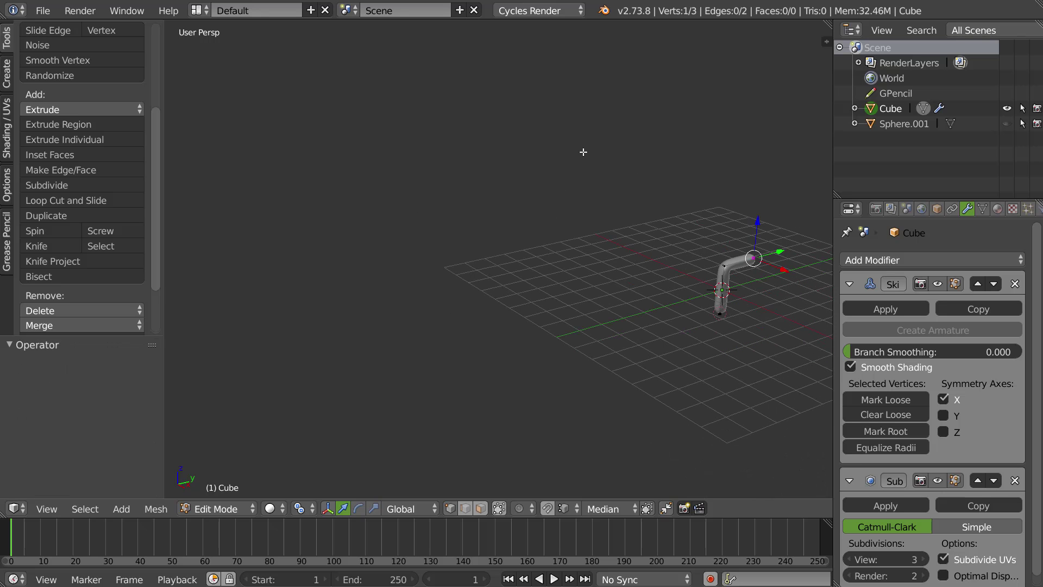
{"action": "key", "text": "KP_5"}
{"action": "key", "text": "KP_1"}
{"action": "key", "text": "KP_3"}
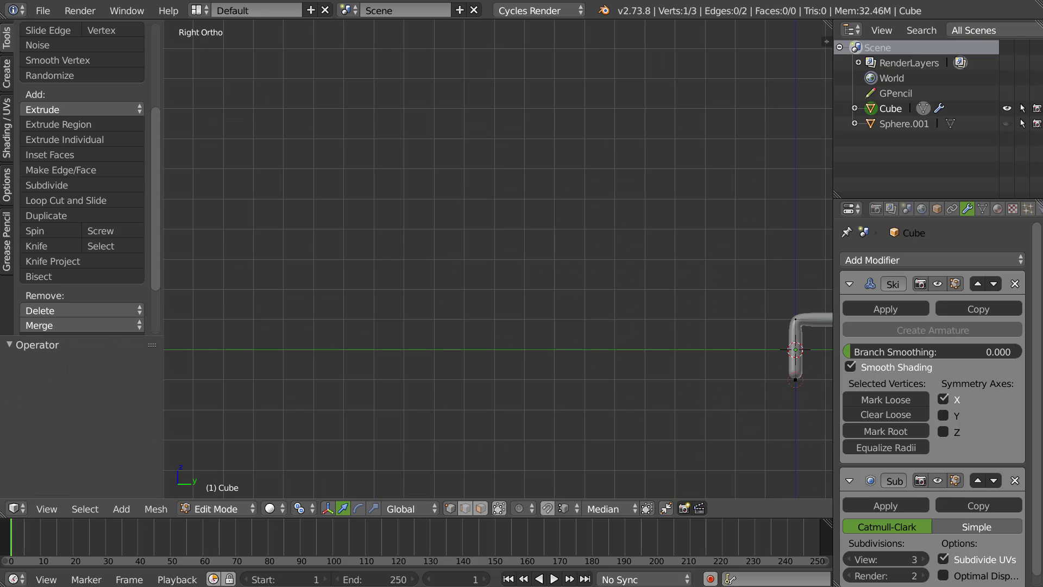
- Extrude the tube's end vertex diagonally upward by about 0.68 along Y and 1.113 along Z
{"action": "middle_click_drag", "start_coordinate": [477, 311], "coordinate": [227, 274], "text": "shift"}
{"action": "middle_click_drag", "start_coordinate": [587, 322], "coordinate": [662, 289], "text": "ctrl"}
{"action": "middle_click_drag", "start_coordinate": [516, 292], "coordinate": [574, 245], "text": "ctrl"}
{"action": "key", "text": "e"}
{"action": "left_click", "coordinate": [695, 138]}
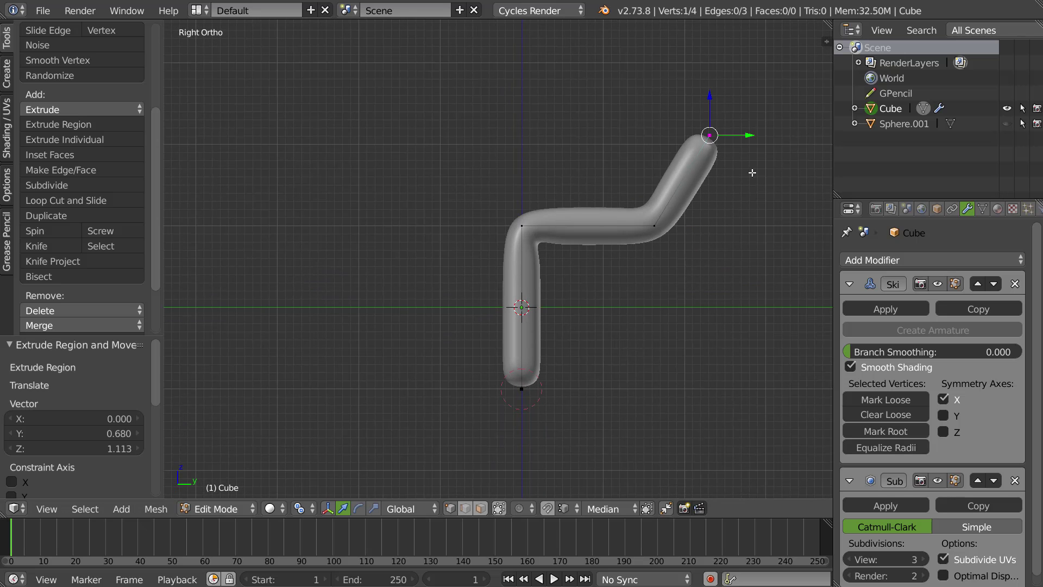
- Extend the tube from its end with four more vertices, curving down and back in toward the first upright segment
{"action": "left_click", "coordinate": [789, 174], "text": "ctrl"}
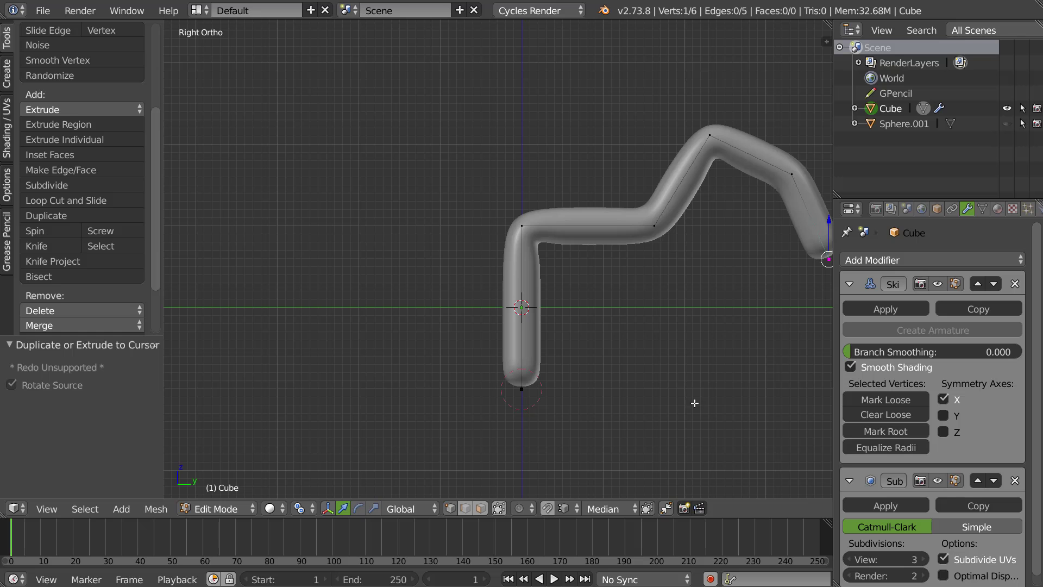
{"action": "left_click", "coordinate": [712, 396], "text": "ctrl"}
{"action": "left_click", "coordinate": [627, 376], "text": "ctrl"}
{"action": "middle_click_drag", "start_coordinate": [590, 370], "coordinate": [622, 369]}
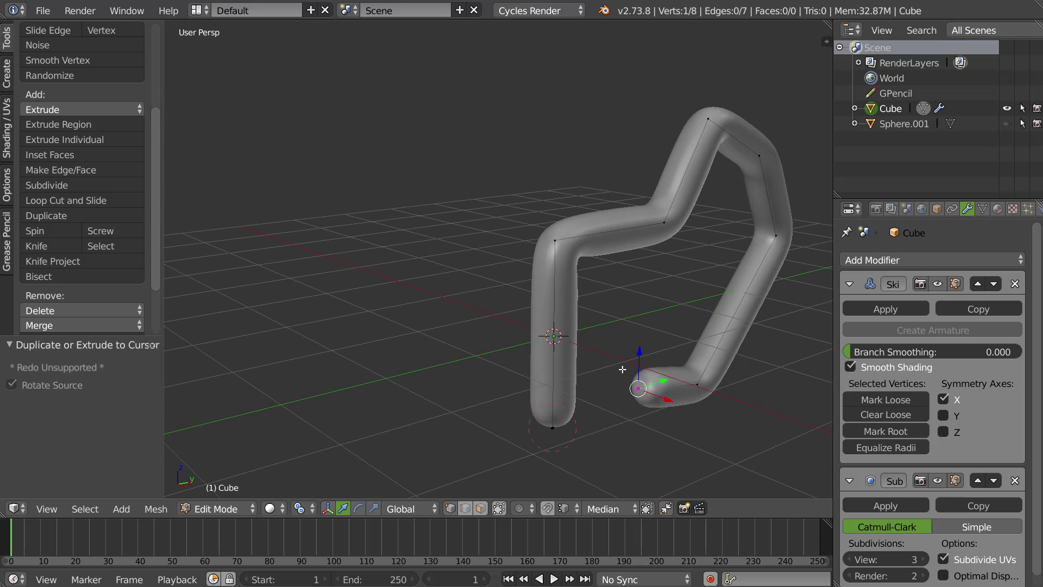
{"action": "middle_click_drag", "start_coordinate": [689, 335], "coordinate": [643, 333], "text": "shift"}
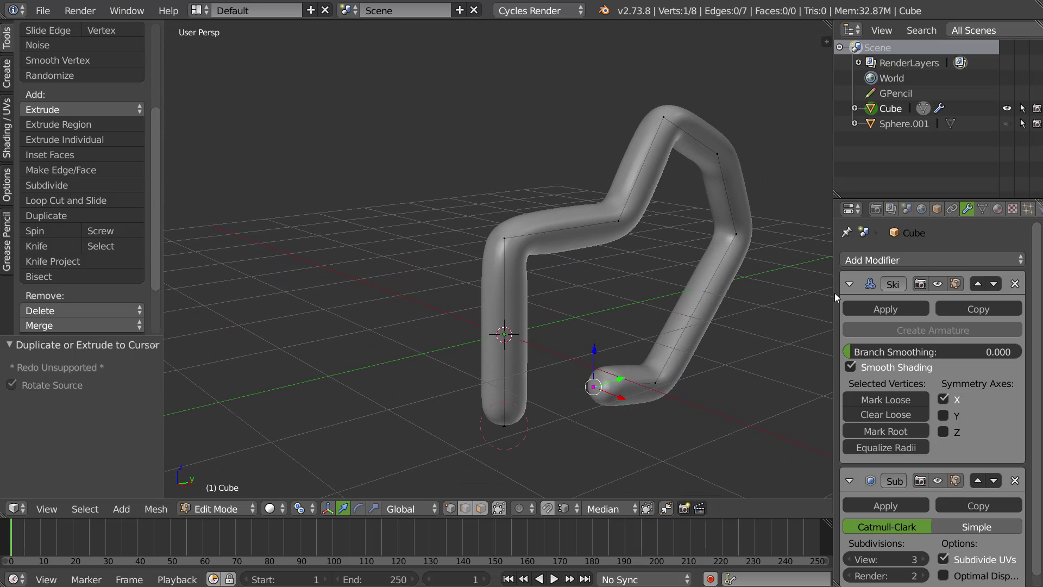
- Widen the properties editor and shift the vertex at the tube's second bend, including about -0.124 along Y
{"action": "left_click_drag", "start_coordinate": [832, 296], "coordinate": [779, 302]}
{"action": "middle_click_drag", "start_coordinate": [582, 252], "coordinate": [583, 225]}
{"action": "right_click", "coordinate": [591, 232]}
{"action": "left_click_drag", "start_coordinate": [592, 186], "coordinate": [591, 184]}
{"action": "left_click_drag", "start_coordinate": [631, 220], "coordinate": [554, 261]}
{"action": "middle_click_drag", "start_coordinate": [530, 256], "coordinate": [501, 225]}
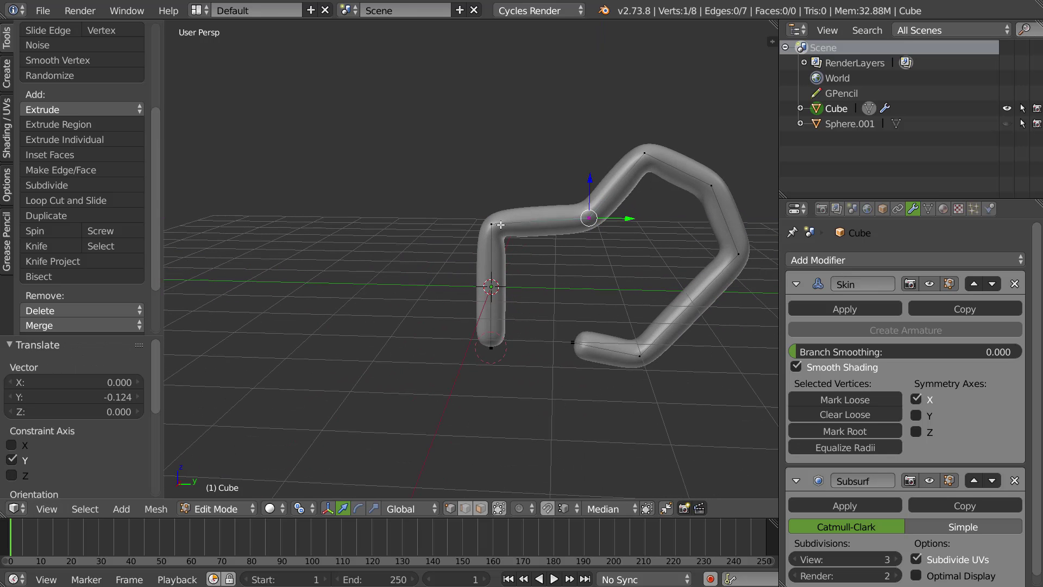
- Select all vertices of the tube, return to Object Mode and rotate the object 90° around the global Z axis
{"action": "key", "text": "a"}
{"action": "key", "text": "a"}
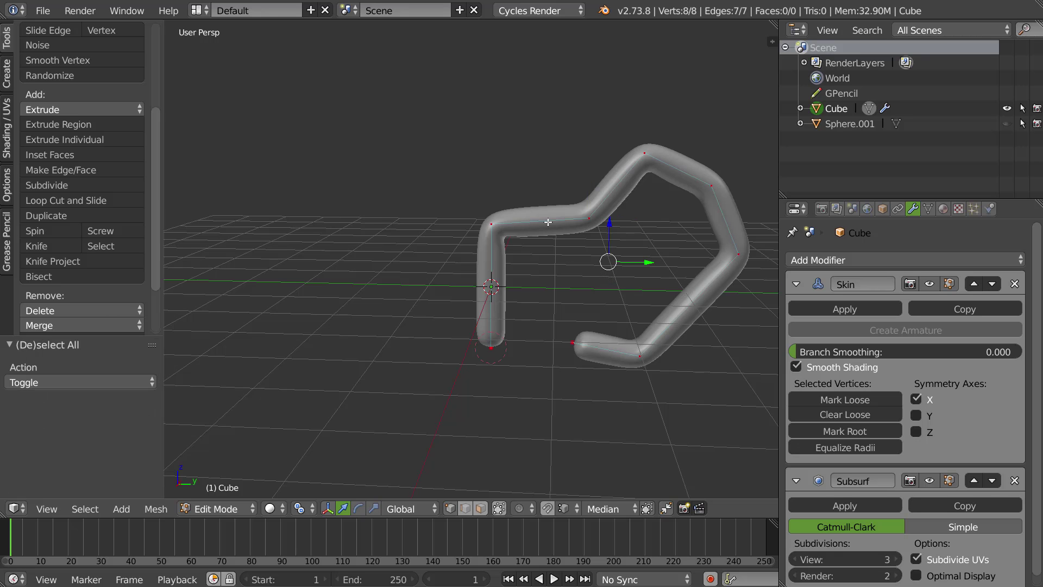
{"action": "key", "text": "KP_1"}
{"action": "middle_click_drag", "start_coordinate": [546, 330], "coordinate": [381, 259]}
{"action": "key", "text": "Tab"}
{"action": "key", "text": "r"}
{"action": "type", "text": "z"}
{"action": "type", "text": "90"}
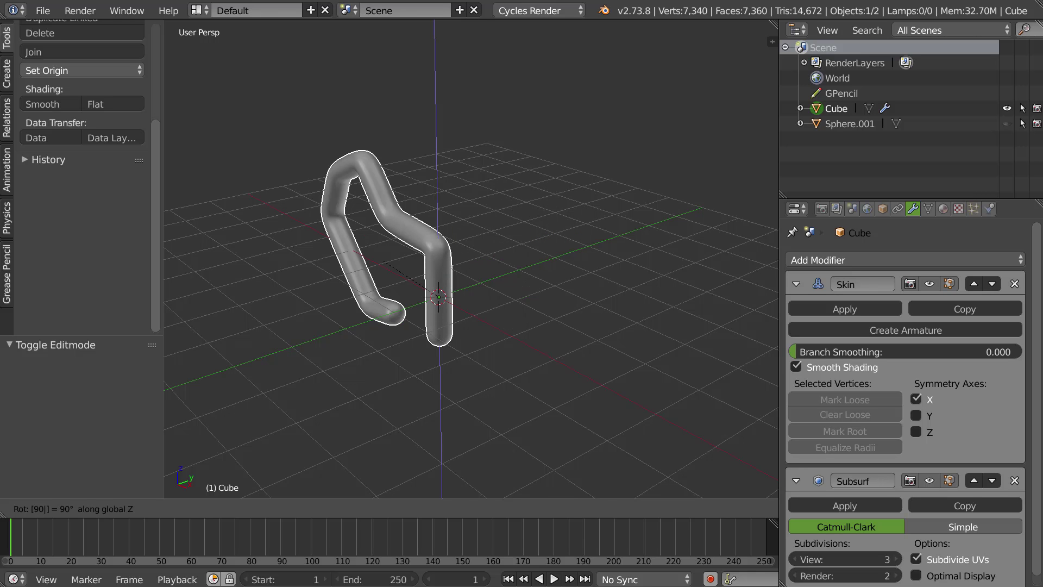
{"action": "key", "text": "Return"}
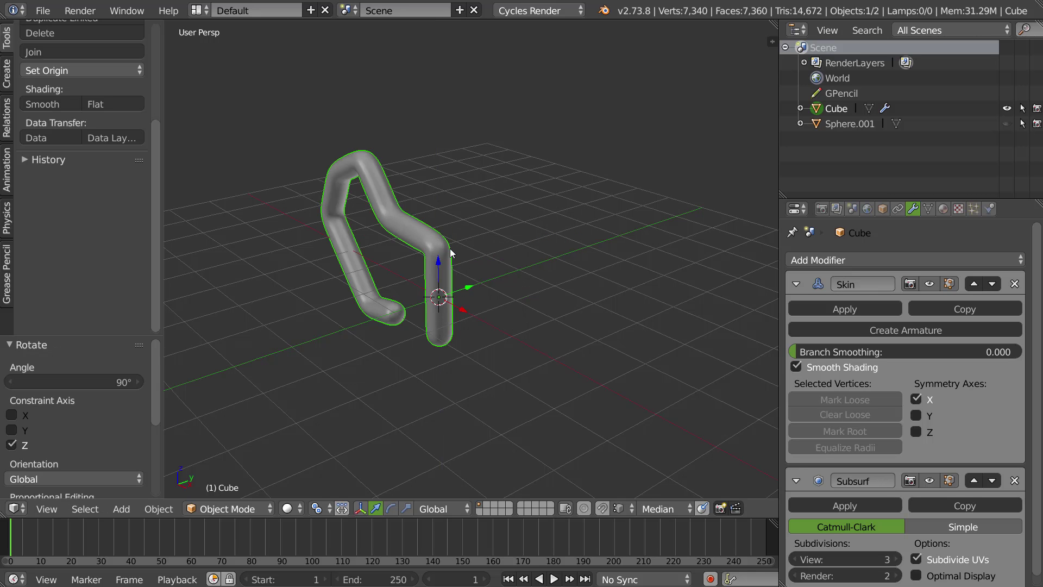
- Apply the object's location, rotation and scale, and check its transform values
{"action": "key", "text": "KP_1"}
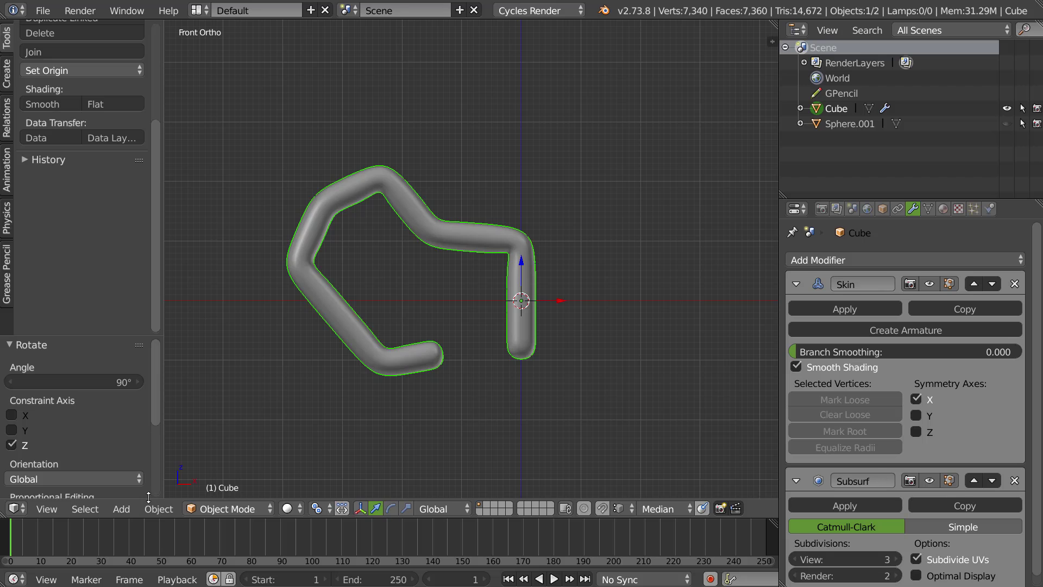
{"action": "key", "text": "ctrl+a"}
{"action": "left_click", "coordinate": [444, 268]}
{"action": "key", "text": "ctrl+a"}
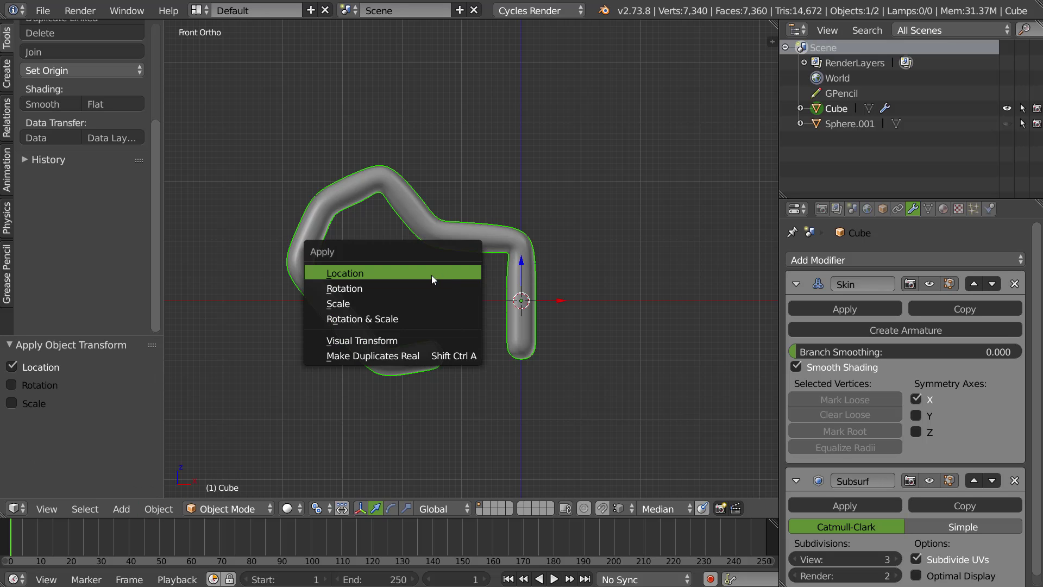
{"action": "left_click", "coordinate": [419, 288]}
{"action": "key", "text": "ctrl+a"}
{"action": "left_click", "coordinate": [392, 302]}
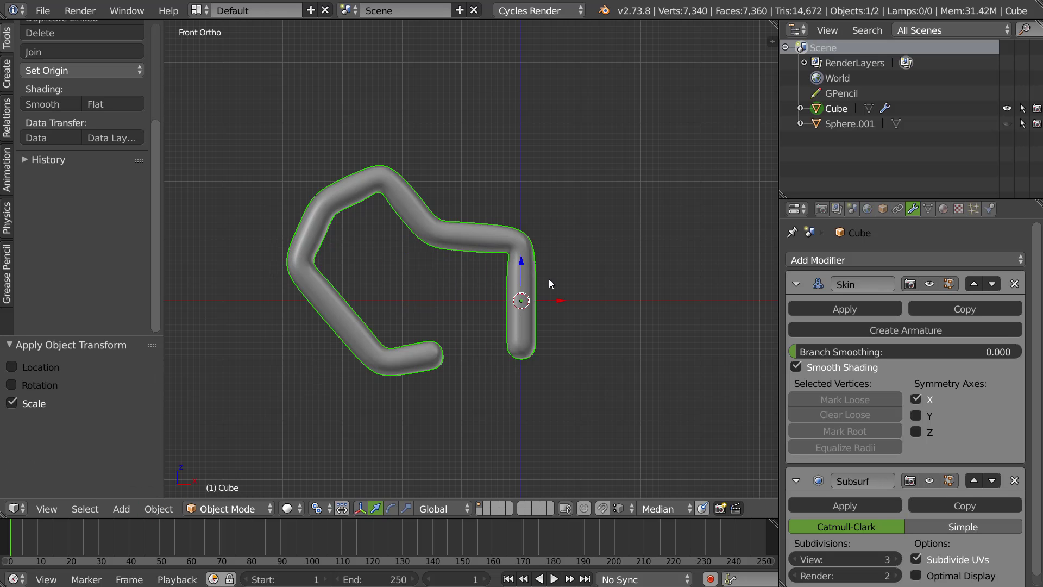
{"action": "key", "text": "n"}
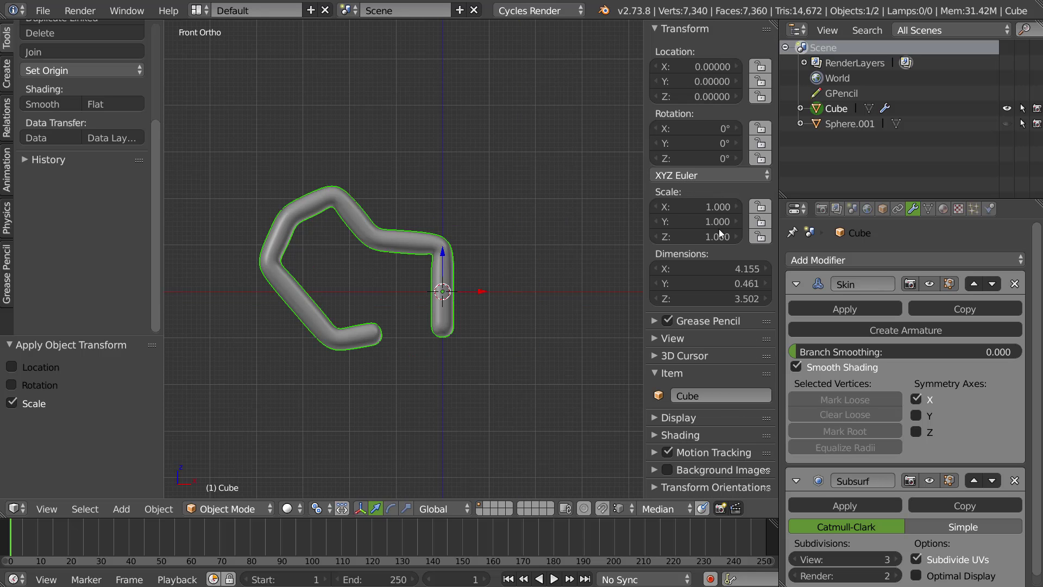
{"action": "key", "text": "n"}
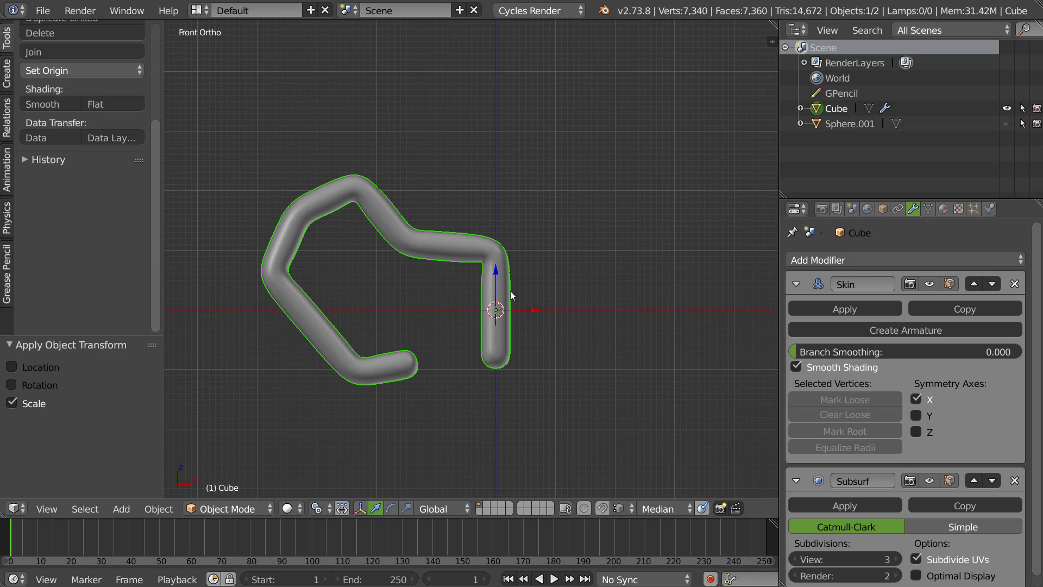
- Symmetrize the whole mesh in Edit Mode with the direction set to -X to +X
{"action": "key", "text": "Tab"}
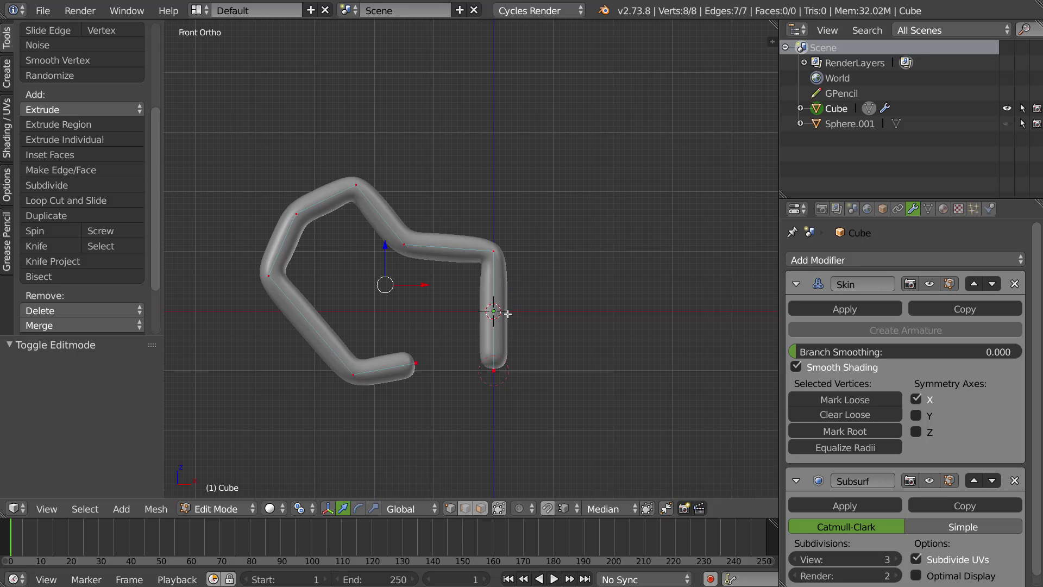
{"action": "key", "text": "ctrl+v"}
{"action": "key", "text": "w"}
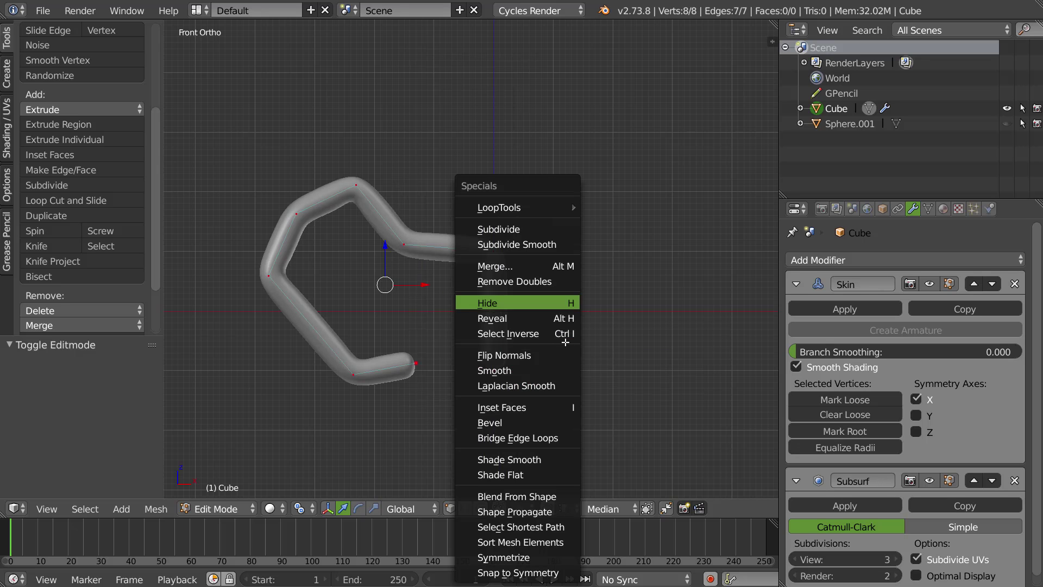
{"action": "left_click", "coordinate": [508, 557]}
{"action": "left_click", "coordinate": [57, 381]}
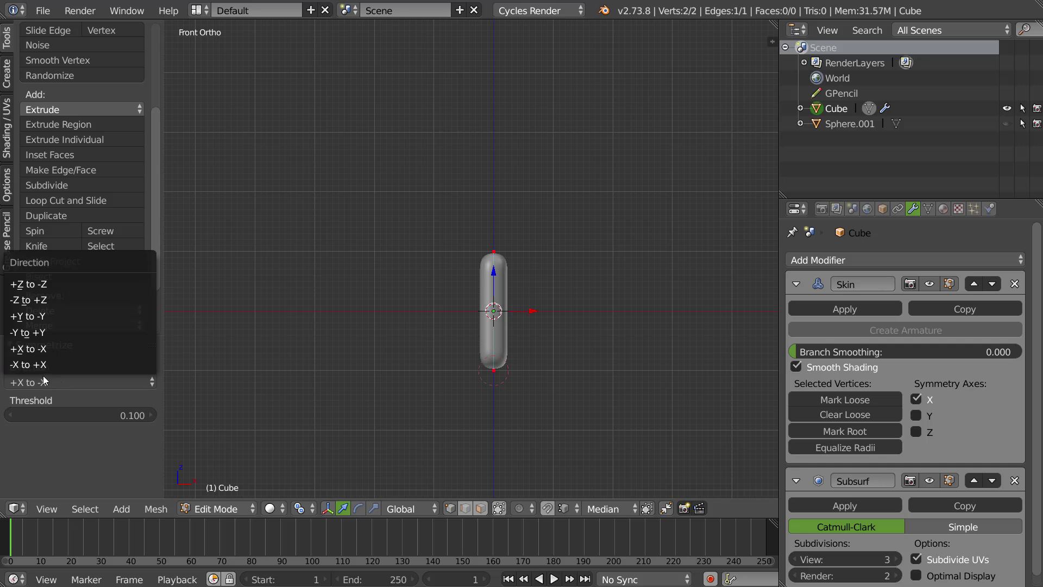
{"action": "left_click", "coordinate": [35, 365]}
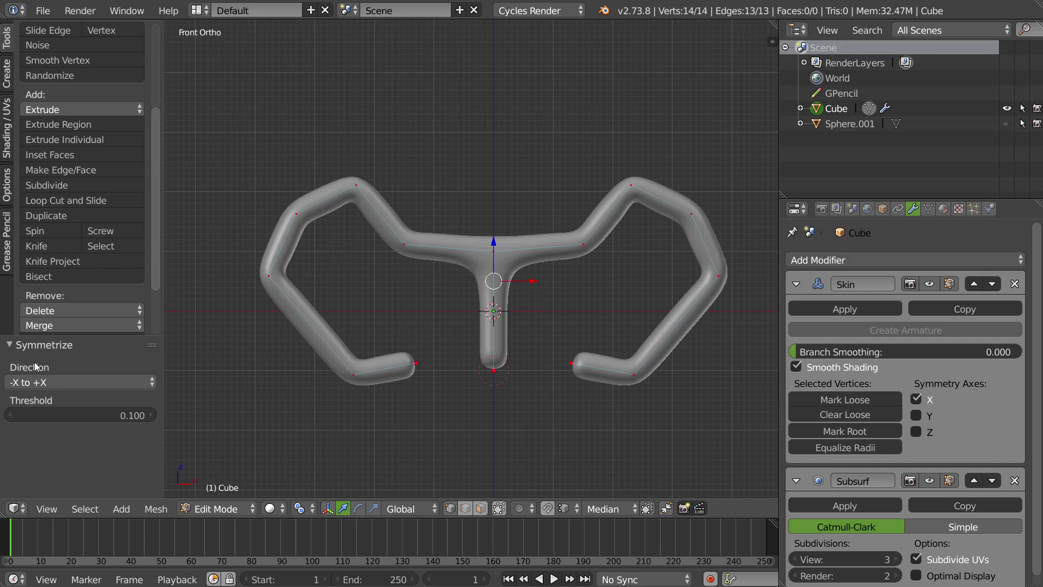
- Try moving the +X inner bend vertex by about -0.501 along X and 0.027 along Z with X Mirror enabled
{"action": "middle_click_drag", "start_coordinate": [555, 322], "coordinate": [601, 284]}
{"action": "right_click", "coordinate": [493, 368]}
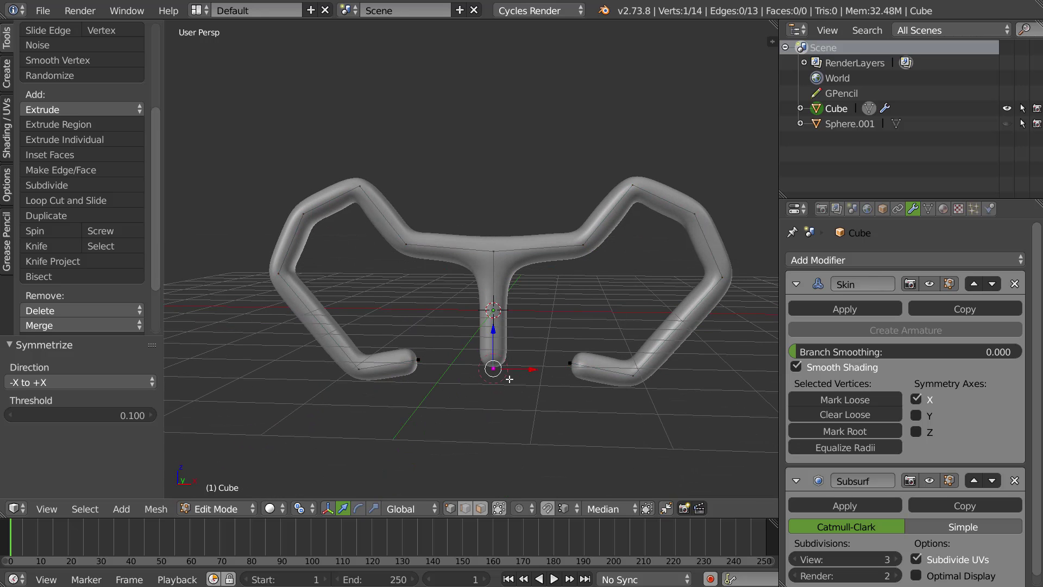
{"action": "middle_click_drag", "start_coordinate": [538, 359], "coordinate": [532, 357]}
{"action": "right_click", "coordinate": [578, 249]}
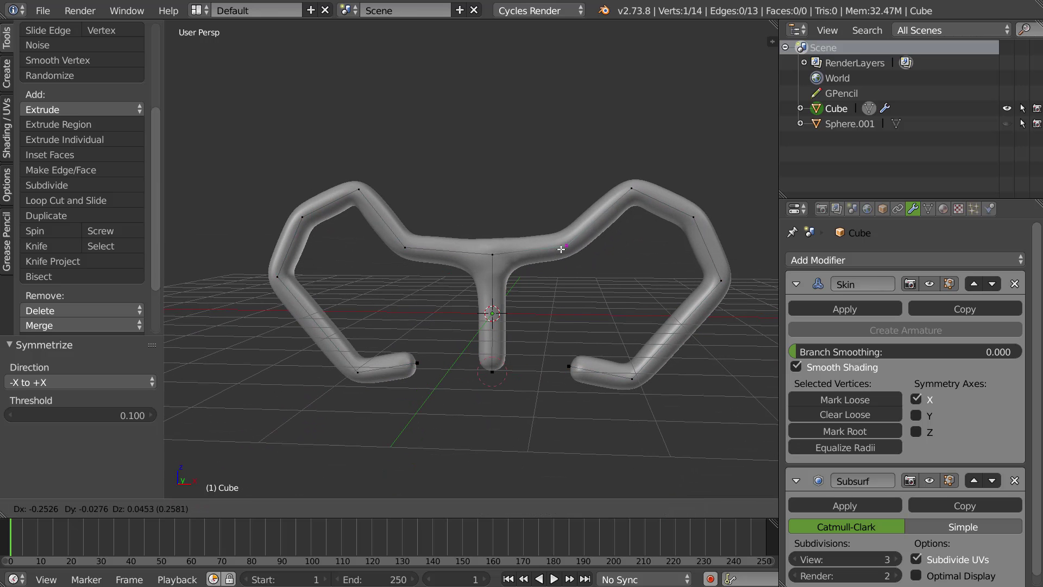
{"action": "left_click", "coordinate": [7, 179]}
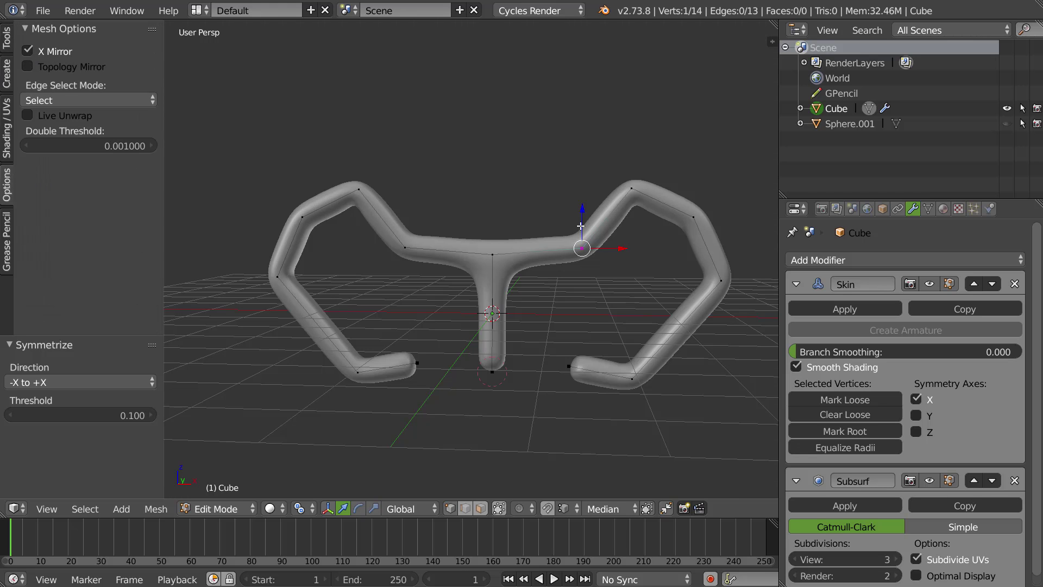
{"action": "key", "text": "KP_1"}
{"action": "middle_click_drag", "start_coordinate": [583, 255], "coordinate": [571, 250], "text": "shift"}
{"action": "key", "text": "g"}
{"action": "left_click", "coordinate": [541, 249]}
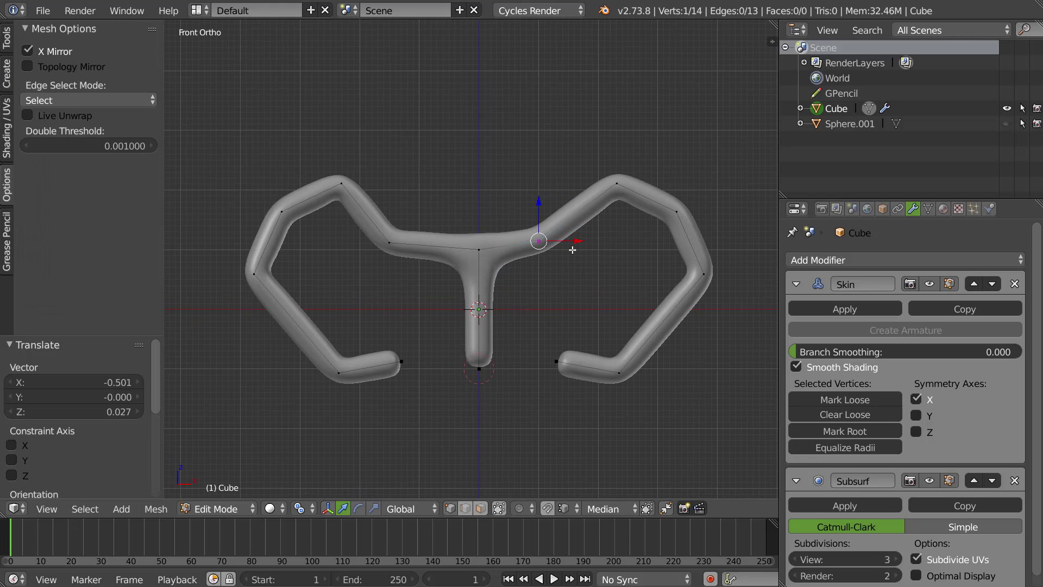
{"action": "key", "text": "g"}
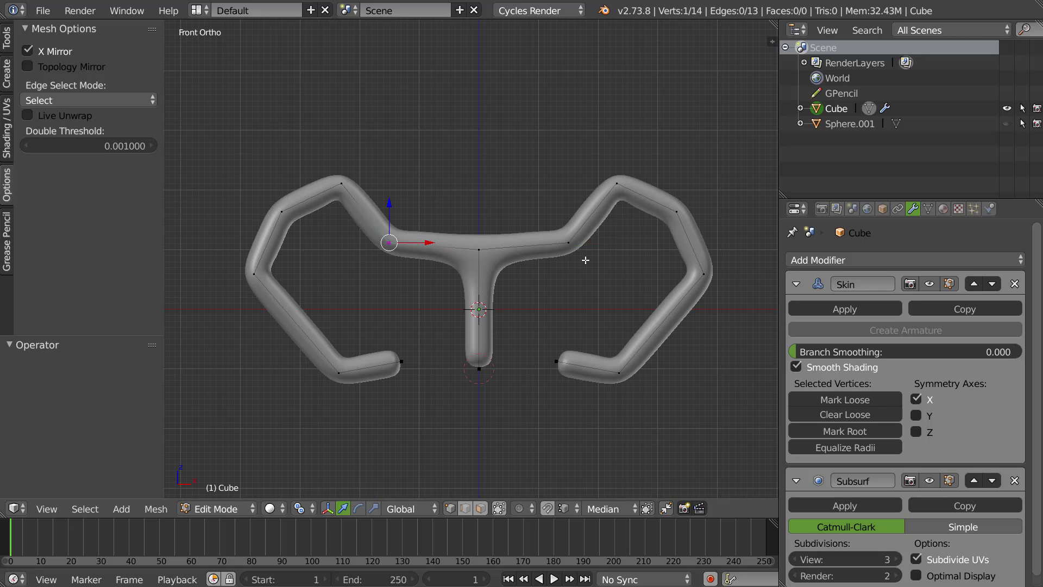
{"action": "right_click", "coordinate": [567, 243]}
{"action": "key", "text": "g"}
{"action": "right_click", "coordinate": [509, 308]}
{"action": "right_click", "coordinate": [388, 251]}
- Delete all vertices on the -X side of the mesh, keeping the centre column
{"action": "mouse_move", "coordinate": [440, 234]}
{"action": "left_mouse_down", "text": "ctrl"}
{"action": "mouse_move", "coordinate": [351, 120]}
{"action": "mouse_move", "coordinate": [413, 489]}
{"action": "mouse_move", "coordinate": [451, 304]}
{"action": "left_mouse_up", "text": "ctrl"}
{"action": "key", "text": "x"}
{"action": "left_click", "coordinate": [455, 318]}
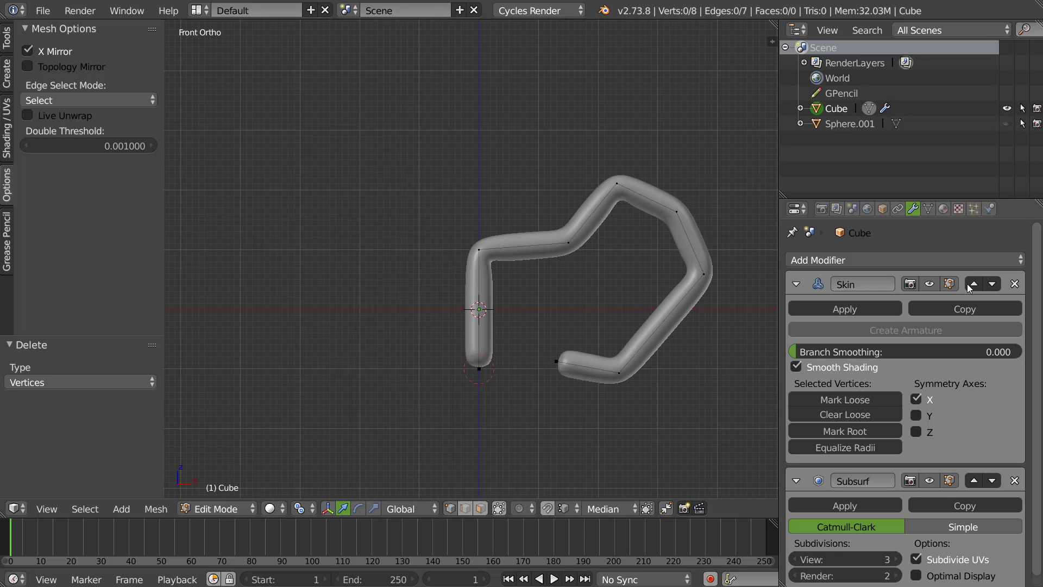
- Add a Mirror modifier and place it above the Skin and Subsurf modifiers in the stack
{"action": "left_click", "coordinate": [893, 261]}
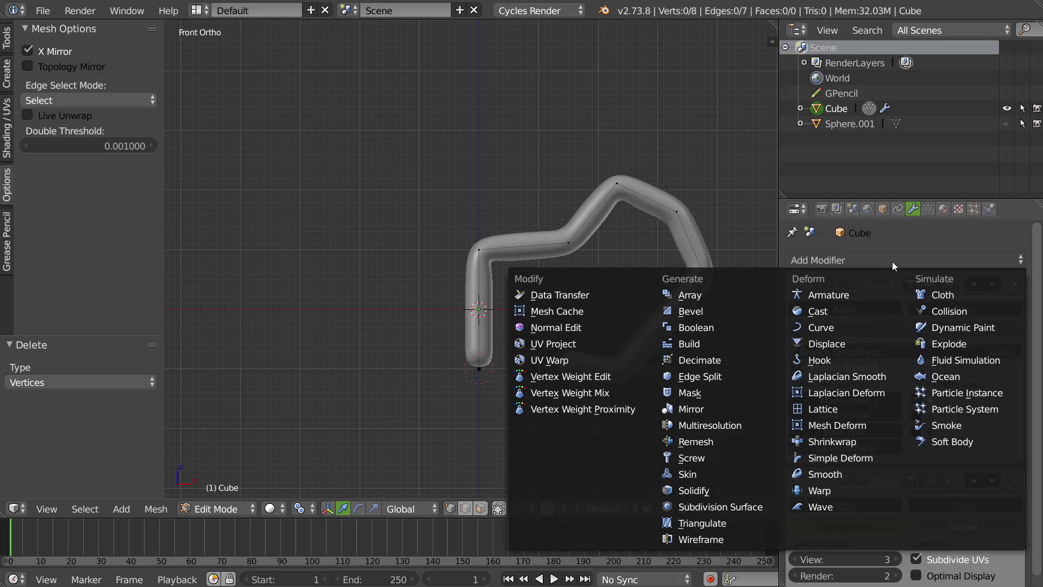
{"action": "left_click", "coordinate": [706, 411]}
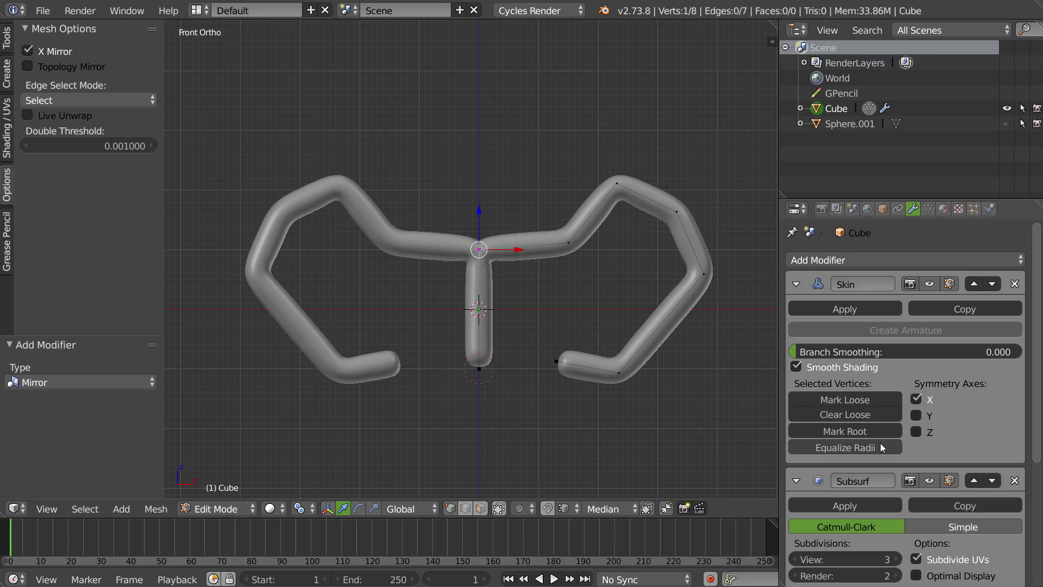
{"action": "scroll", "coordinate": [944, 466], "scroll_direction": "down", "scroll_amount": 6}
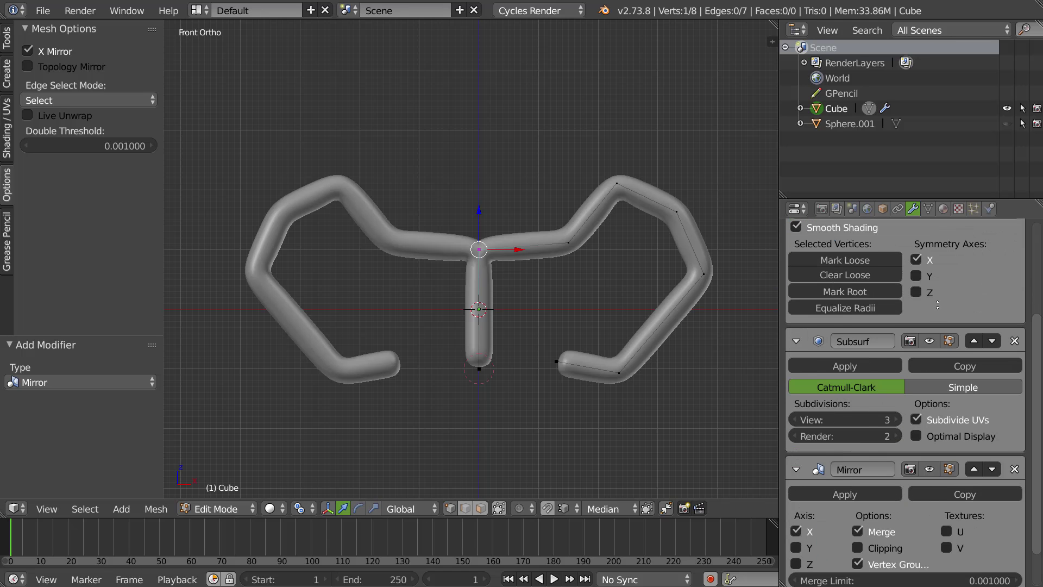
{"action": "left_click", "coordinate": [974, 467]}
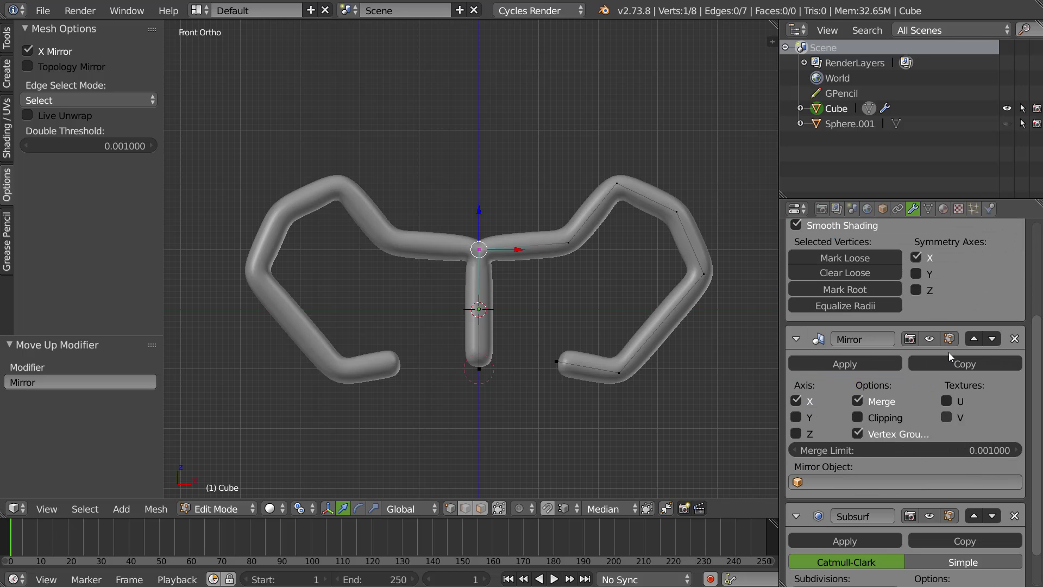
{"action": "left_click", "coordinate": [974, 339]}
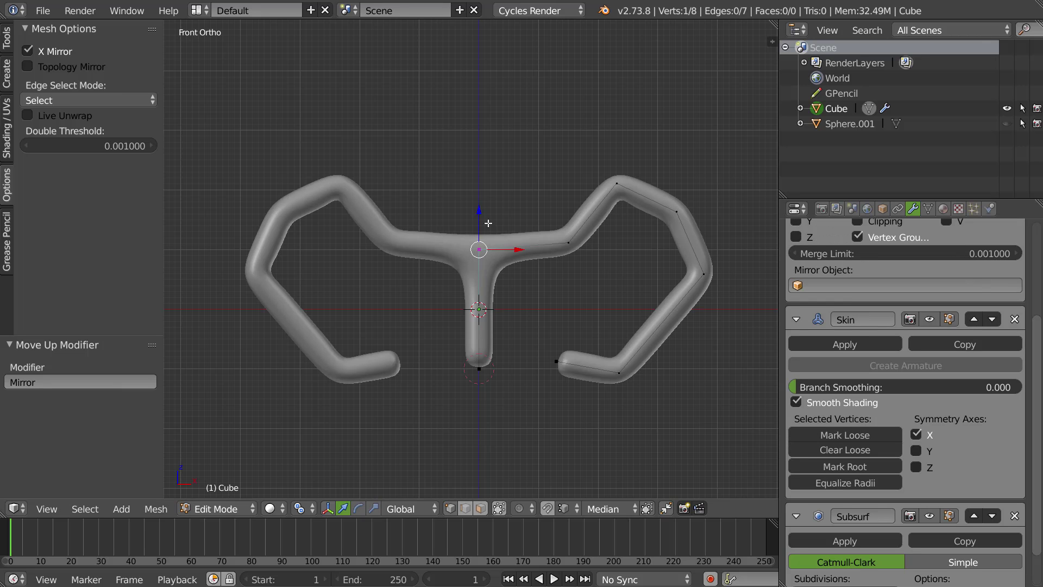
- Delete the arm's five outer vertices beyond its inner bend
{"action": "left_click", "coordinate": [562, 365]}
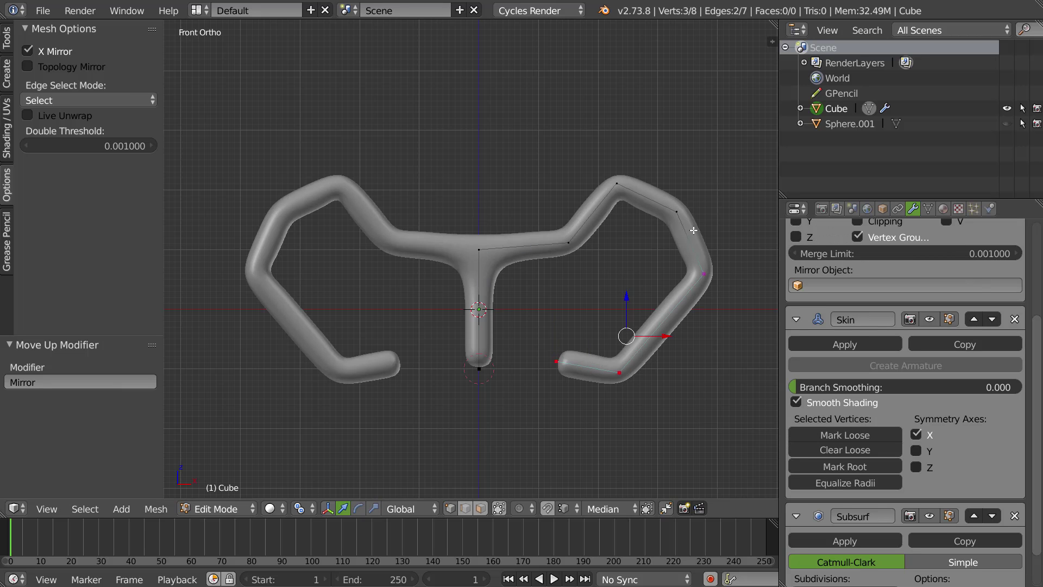
{"action": "key", "text": "x"}
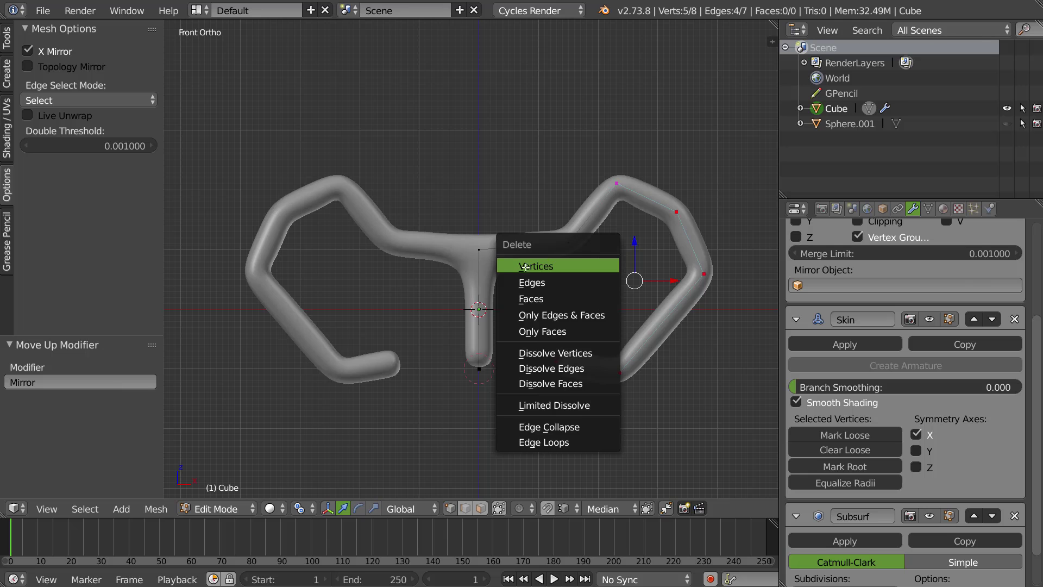
{"action": "left_click", "coordinate": [525, 267]}
- Move the remaining arm vertex inward and down by about -0.428 along X and -0.674 along Z
{"action": "right_click", "coordinate": [572, 248]}
{"action": "key", "text": "g"}
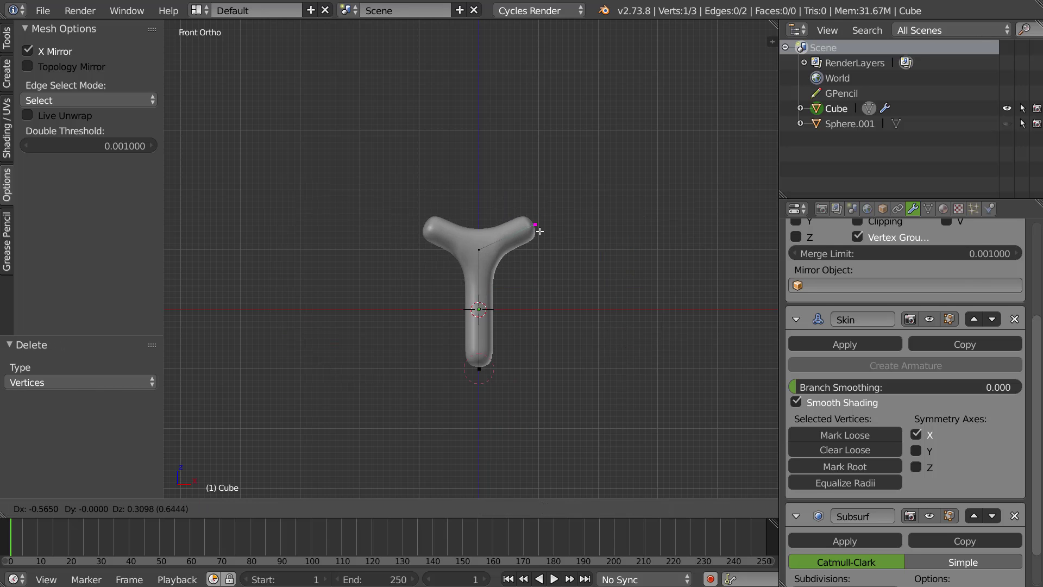
{"action": "left_click", "coordinate": [543, 283]}
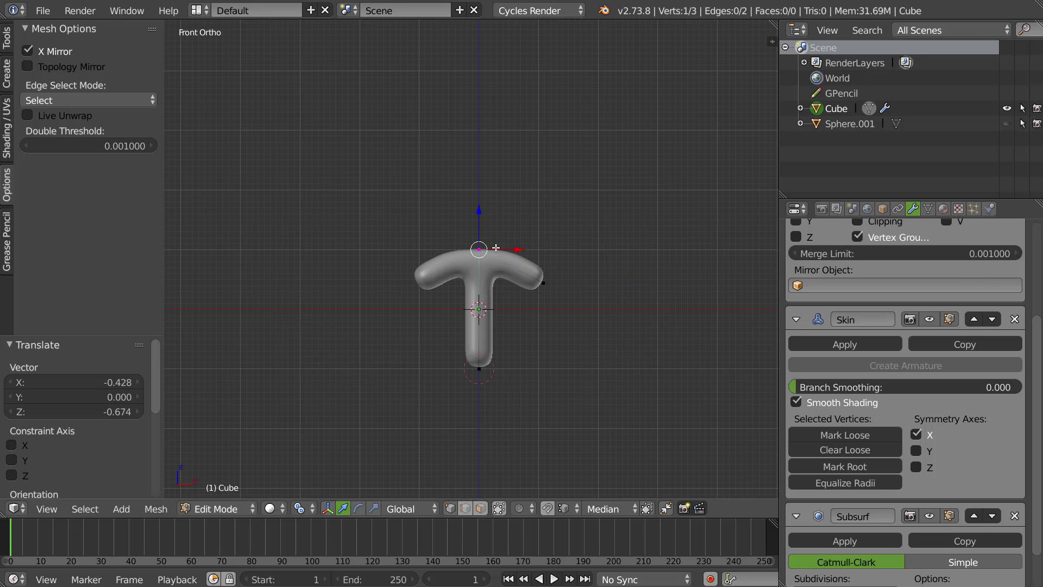
- Extrude the upper centre vertex upward by about 0.665 along Z to form the figure's head
{"action": "key", "text": "e"}
{"action": "key", "text": "z"}
{"action": "left_click", "coordinate": [517, 261]}
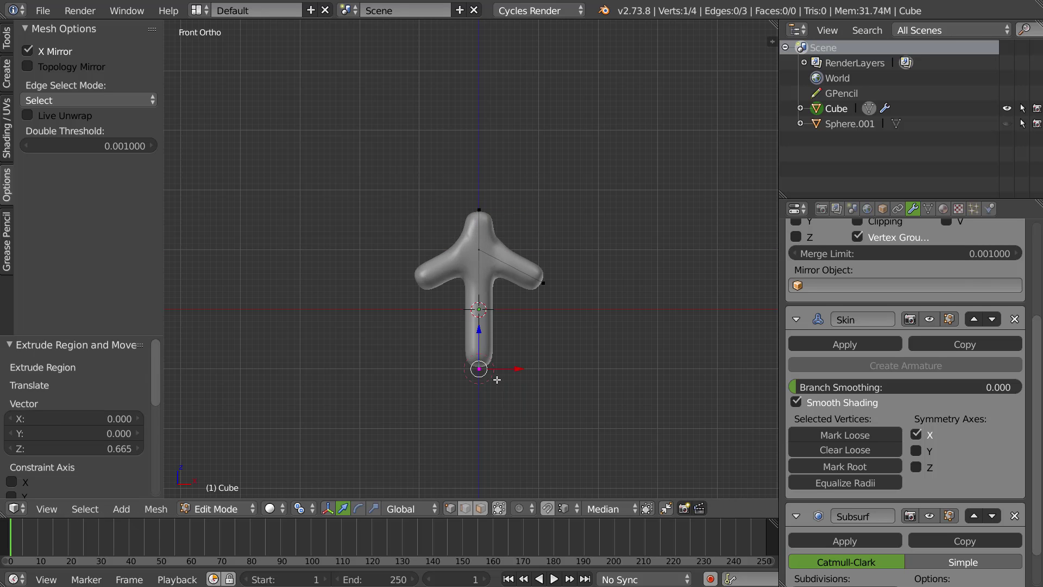
- Extrude the body's lowest vertex outward to a hip, about 1.185 down to a knee, and down again to a foot
{"action": "key", "text": "e"}
{"action": "left_click", "coordinate": [523, 477]}
{"action": "middle_click_drag", "start_coordinate": [538, 464], "coordinate": [531, 334], "text": "shift"}
{"action": "key", "text": "e"}
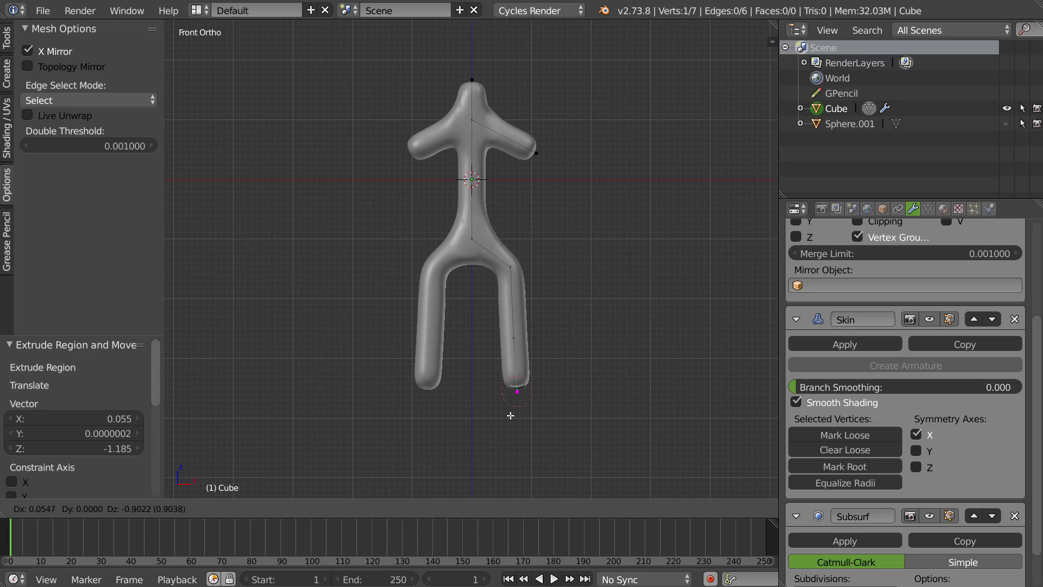
{"action": "left_click", "coordinate": [511, 427]}
- Move the knee vertex by about -0.436 along Y to bend the legs
{"action": "middle_click_drag", "start_coordinate": [641, 348], "coordinate": [485, 237]}
{"action": "key", "text": "g"}
{"action": "key", "text": "y"}
{"action": "left_click", "coordinate": [527, 340]}
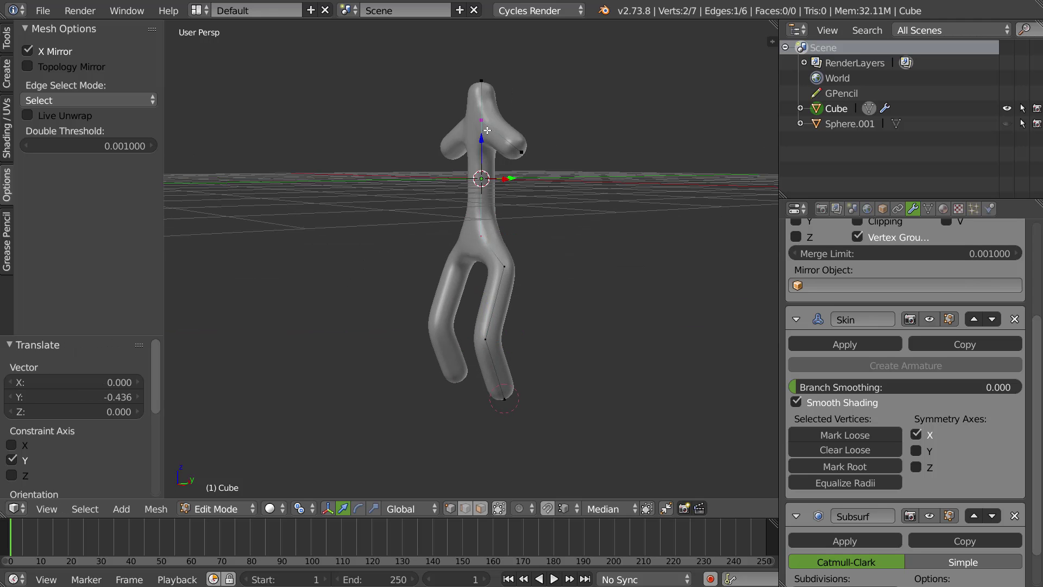
- Subdivide the torso's spine edge, and shift the new middle vertex and the lowest spine vertex along Y, the latter by about 0.176
{"action": "key", "text": "w"}
{"action": "left_click", "coordinate": [469, 54]}
{"action": "middle_click_drag", "start_coordinate": [469, 156], "coordinate": [475, 183]}
{"action": "left_click_drag", "start_coordinate": [521, 179], "coordinate": [530, 184]}
{"action": "left_click_drag", "start_coordinate": [518, 233], "coordinate": [531, 233]}
{"action": "middle_click_drag", "start_coordinate": [531, 233], "coordinate": [498, 127]}
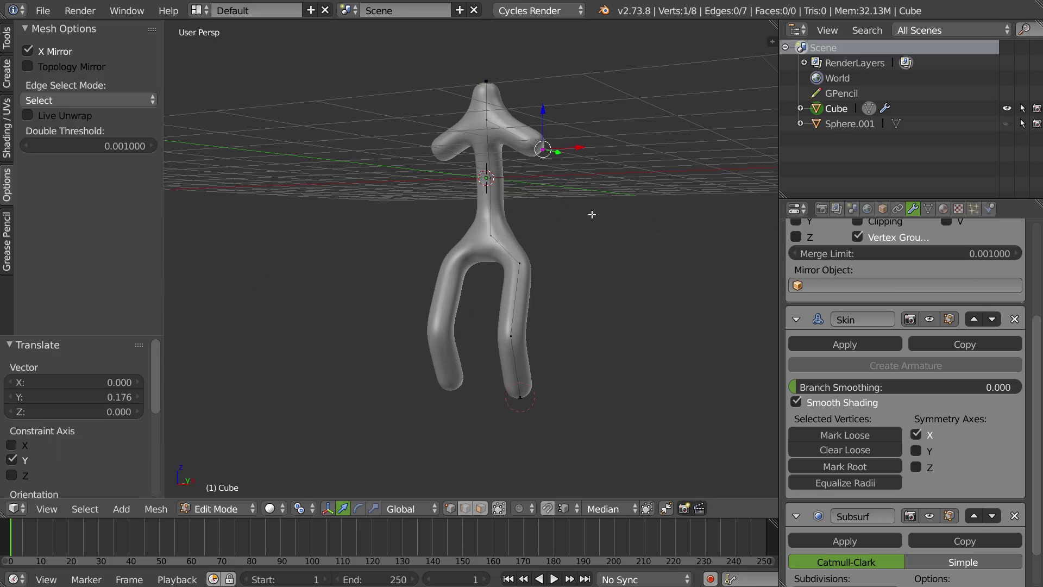
- Move the arm's end vertex inward and up to shoulder height by about -0.493 along X and 0.581 along Z
{"action": "key", "text": "KP_1"}
{"action": "scroll", "coordinate": [526, 198], "scroll_direction": "up", "scroll_amount": 3}
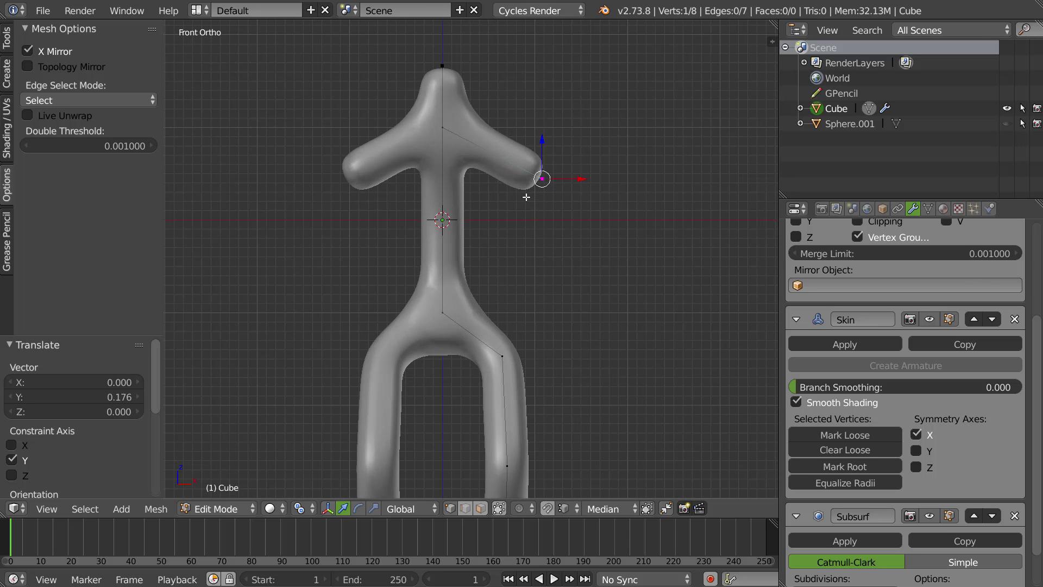
{"action": "key", "text": "g"}
{"action": "left_click", "coordinate": [499, 144]}
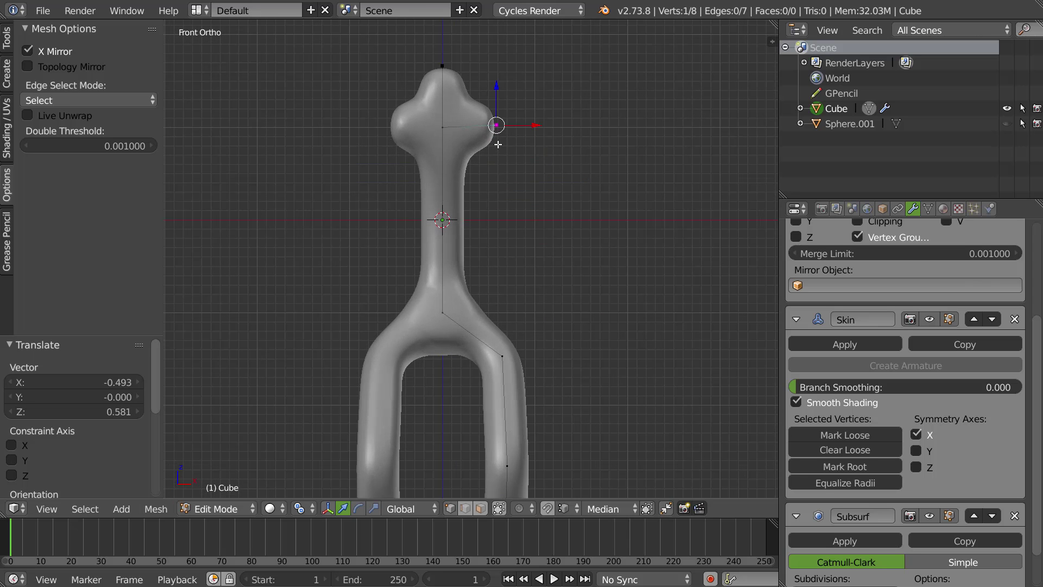
- Extrude the arm outward by about 0.423 along X, down to an elbow, and down to a hand by about 0.188 X and -1.326 Z
{"action": "key", "text": "e"}
{"action": "left_click", "coordinate": [538, 158]}
{"action": "key", "text": "e"}
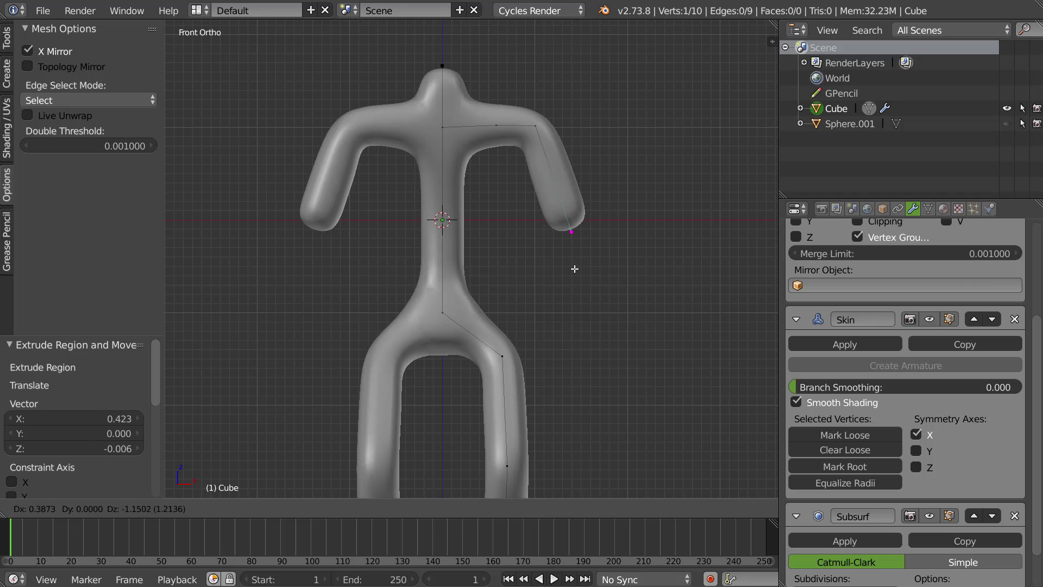
{"action": "left_click", "coordinate": [576, 279]}
{"action": "key", "text": "e"}
{"action": "left_click", "coordinate": [598, 475]}
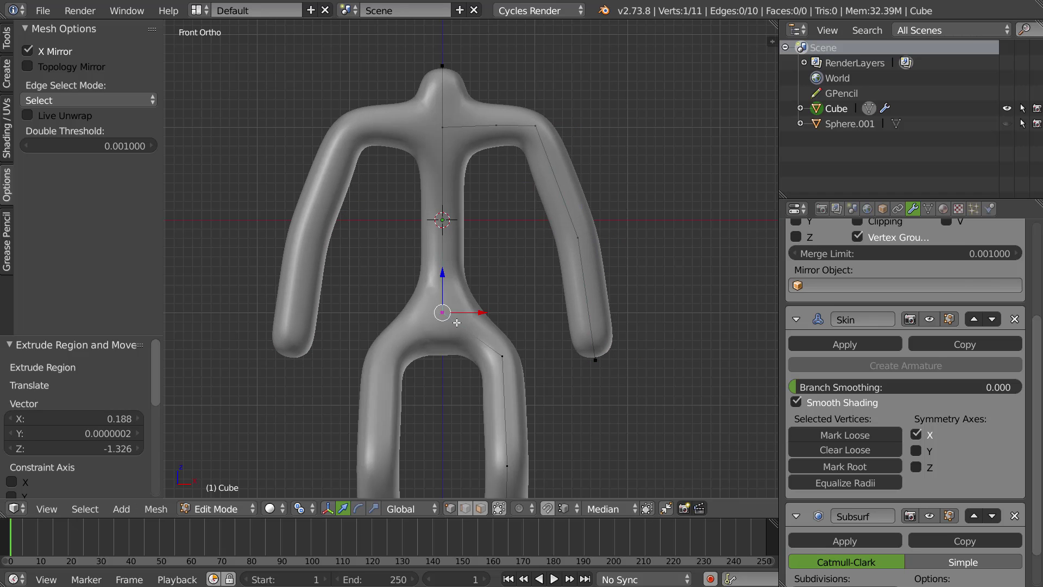
- Thicken the torso by resizing the skin at the lower, middle and upper spine vertices by about 2.421, 2.196 and 1.962
{"action": "key", "text": "ctrl+a"}
{"action": "left_click", "coordinate": [479, 234]}
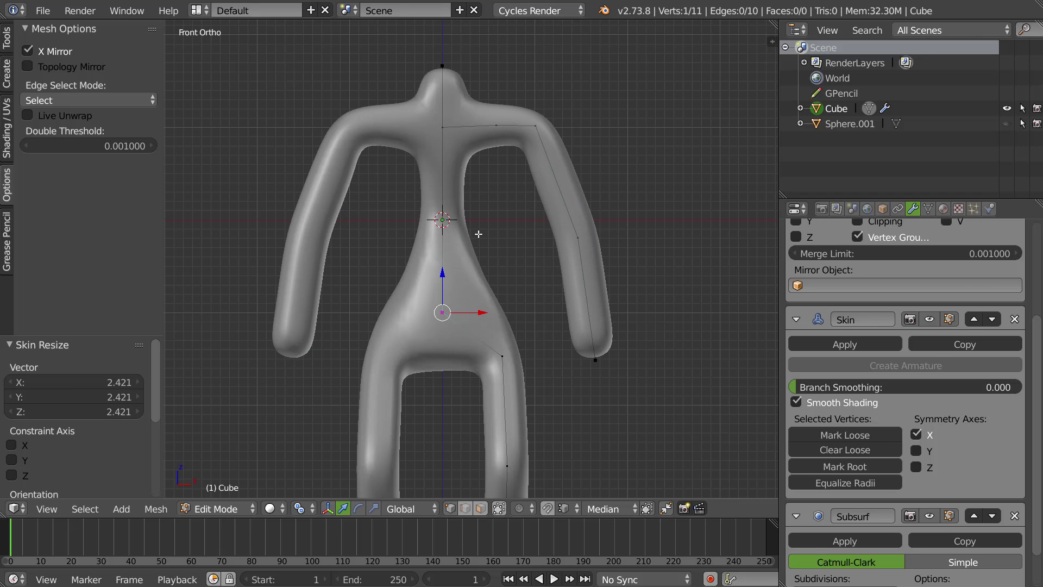
{"action": "key", "text": "ctrl+a"}
{"action": "left_click", "coordinate": [520, 212]}
{"action": "right_click", "coordinate": [435, 123]}
{"action": "key", "text": "ctrl+a"}
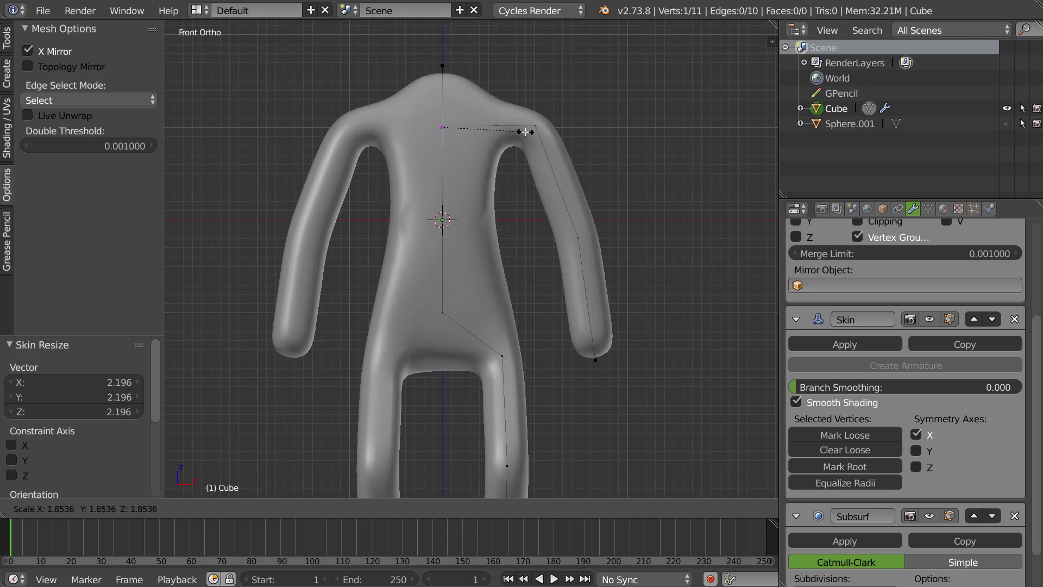
{"action": "left_click", "coordinate": [531, 131]}
- Resize the inner shoulder vertex's skin by about 2.256 and move the outer shoulder vertex by about 0.108 along X and -0.206 along Z
{"action": "middle_click_drag", "start_coordinate": [531, 131], "coordinate": [466, 144]}
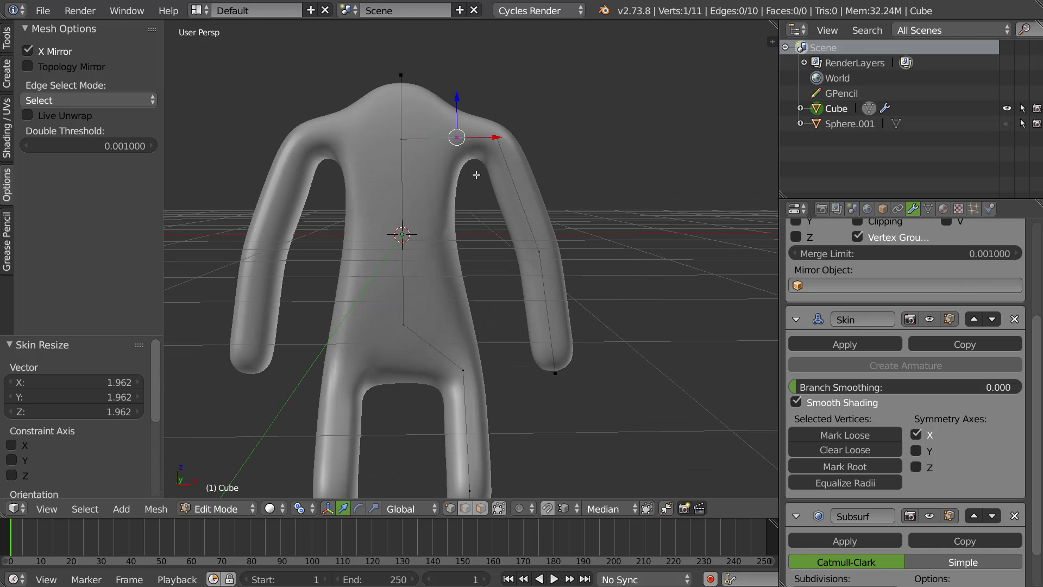
{"action": "key", "text": "ctrl+a"}
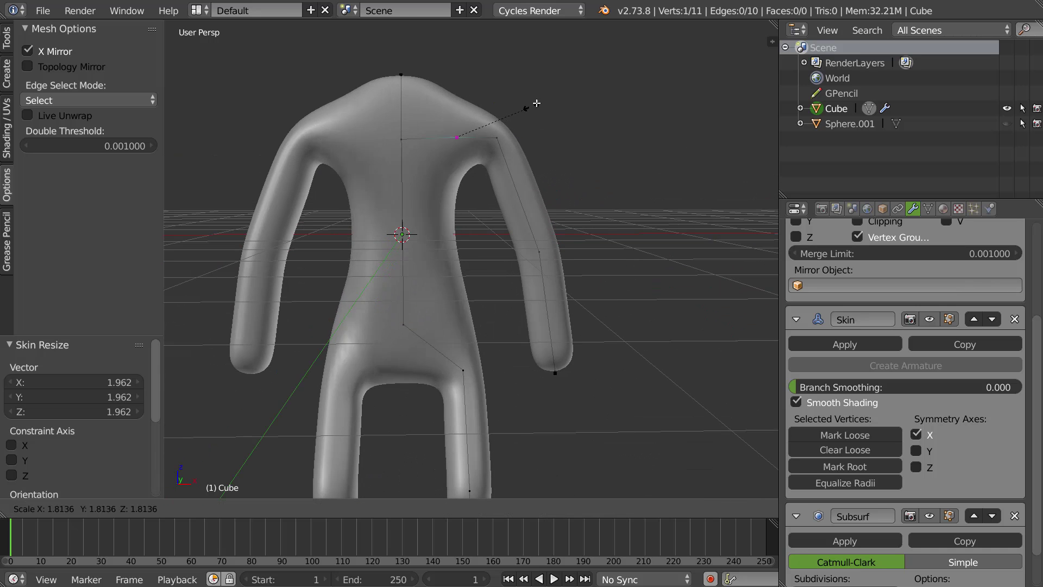
{"action": "left_click", "coordinate": [547, 93]}
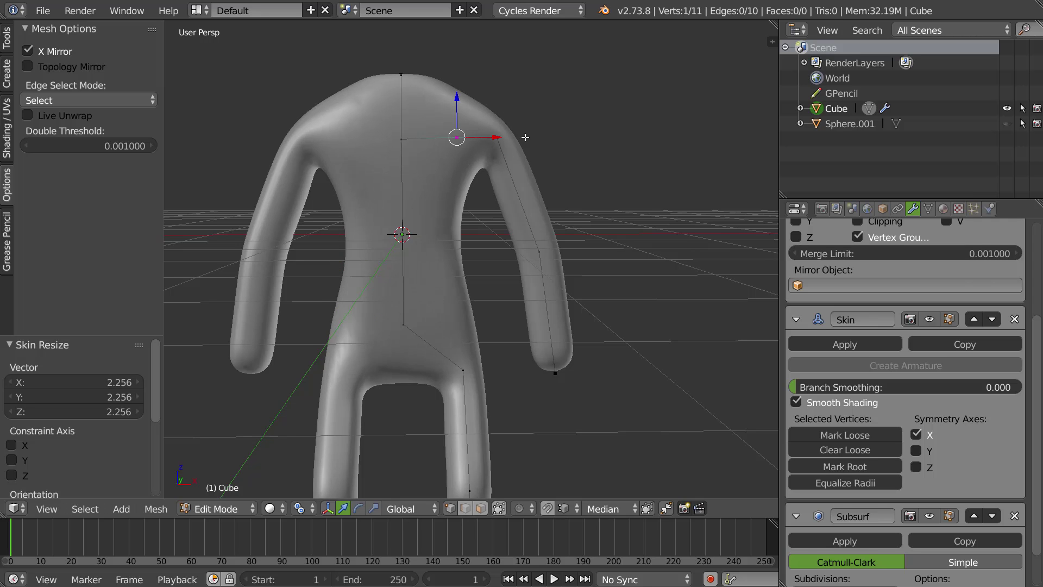
{"action": "key", "text": "g"}
{"action": "left_click", "coordinate": [534, 156]}
- Extrude the leg's end vertex forward by about -0.859 along Y to form a foot
{"action": "middle_click_drag", "start_coordinate": [576, 365], "coordinate": [494, 413]}
{"action": "key", "text": "e"}
{"action": "key", "text": "y"}
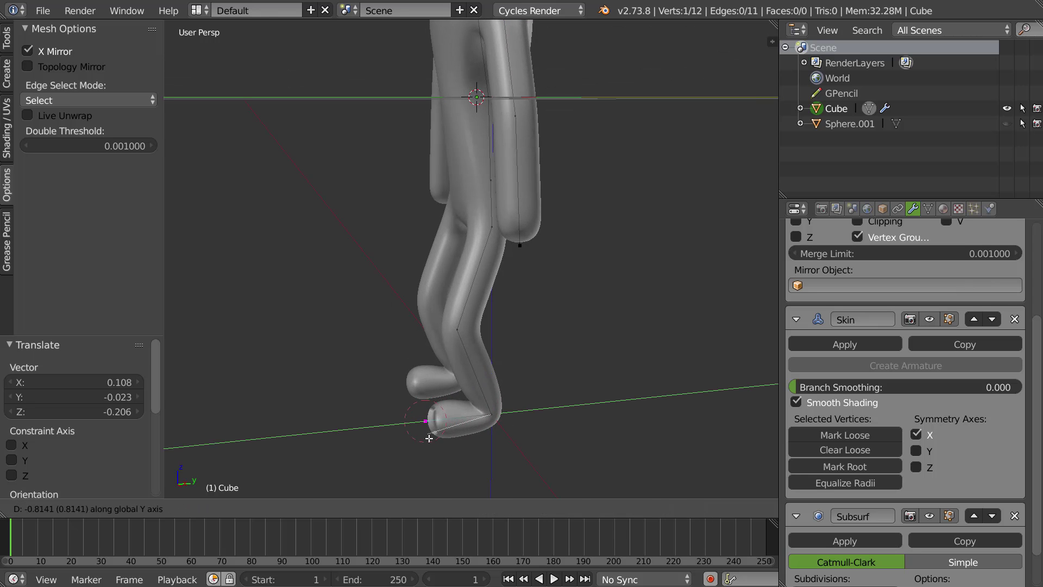
{"action": "left_click", "coordinate": [427, 435]}
- Mark the lowest spine vertex at the pelvis as the skin root
{"action": "middle_click_drag", "start_coordinate": [427, 436], "coordinate": [474, 367]}
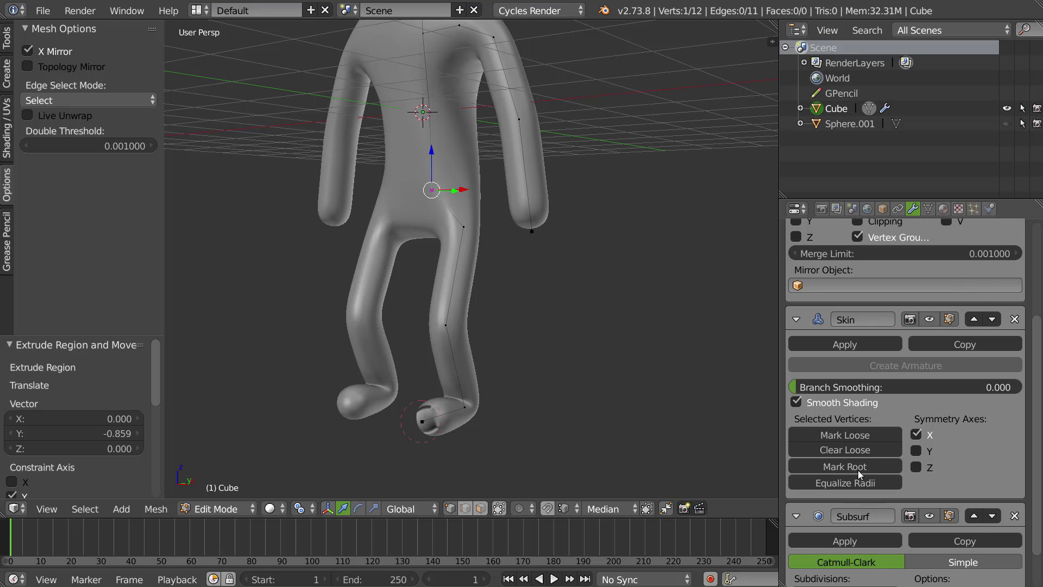
{"action": "left_click", "coordinate": [837, 468]}
{"action": "middle_click_drag", "start_coordinate": [465, 336], "coordinate": [591, 329]}
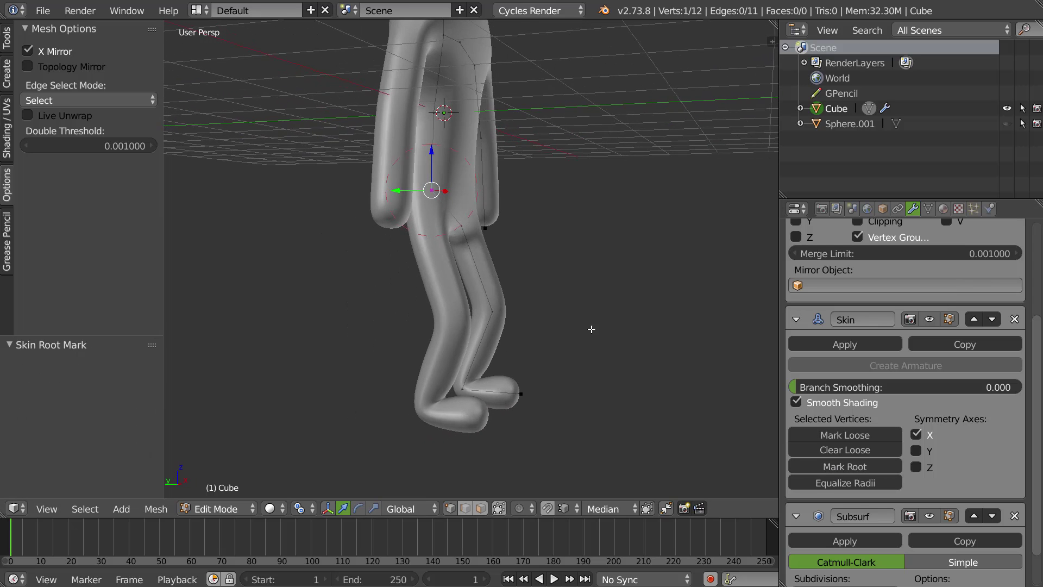
- Move the elbow vertex by about 0.202 along Y to bend the arms
{"action": "mouse_move", "coordinate": [469, 364]}
{"action": "middle_mouse_down"}
{"action": "mouse_move", "coordinate": [501, 361]}
{"action": "mouse_move", "coordinate": [463, 366]}
{"action": "middle_mouse_up"}
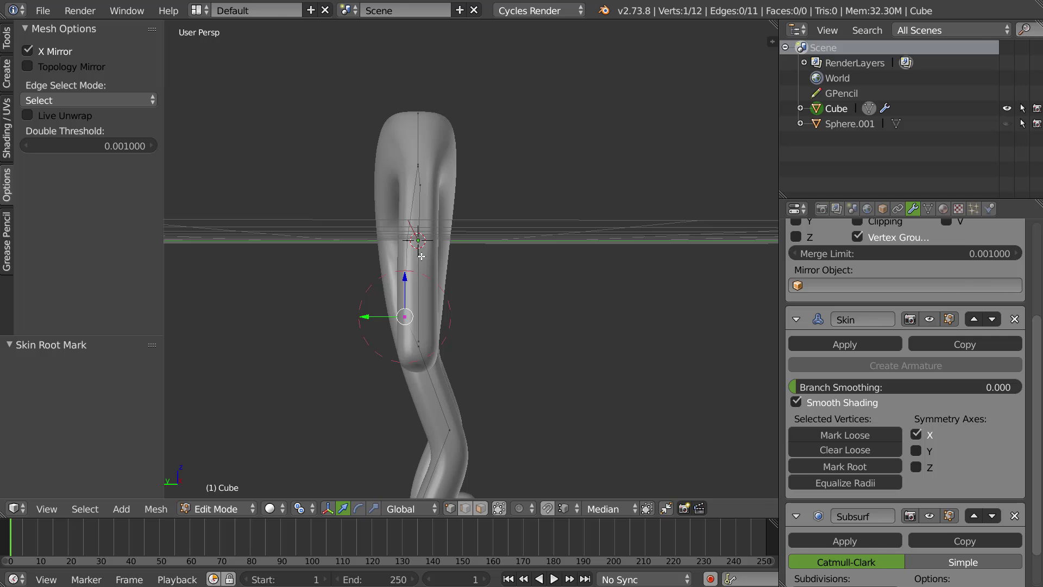
{"action": "middle_click_drag", "start_coordinate": [421, 256], "coordinate": [446, 198]}
{"action": "middle_click_drag", "start_coordinate": [467, 275], "coordinate": [519, 278]}
{"action": "left_click_drag", "start_coordinate": [459, 252], "coordinate": [445, 252]}
{"action": "middle_click_drag", "start_coordinate": [462, 187], "coordinate": [363, 162]}
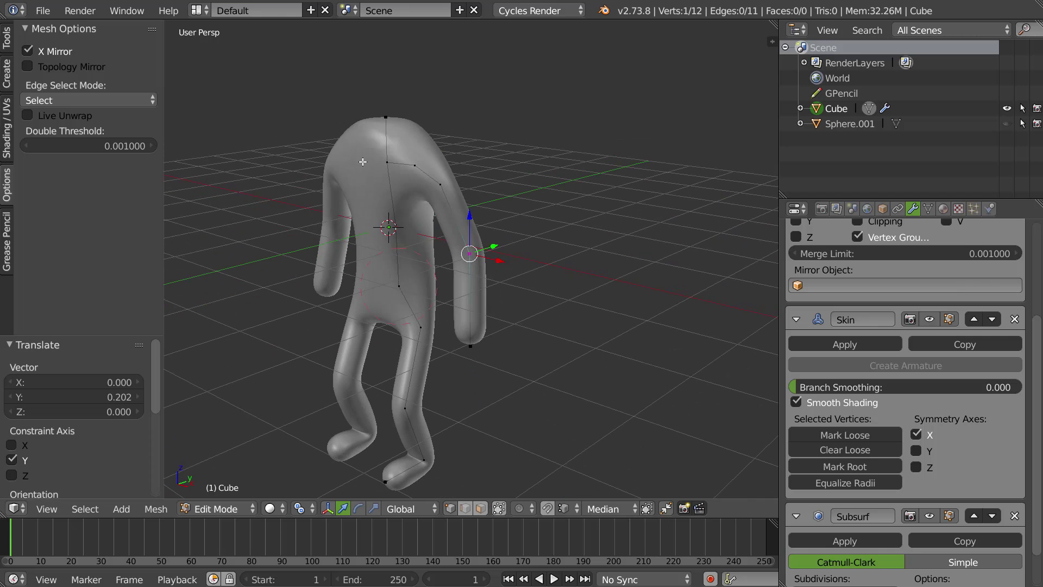
- Extrude the topmost vertex upward twice along Z, by about 0.507 and 0.937, to form the neck and head
{"action": "middle_click_drag", "start_coordinate": [409, 131], "coordinate": [420, 228]}
{"action": "key", "text": "e"}
{"action": "key", "text": "z"}
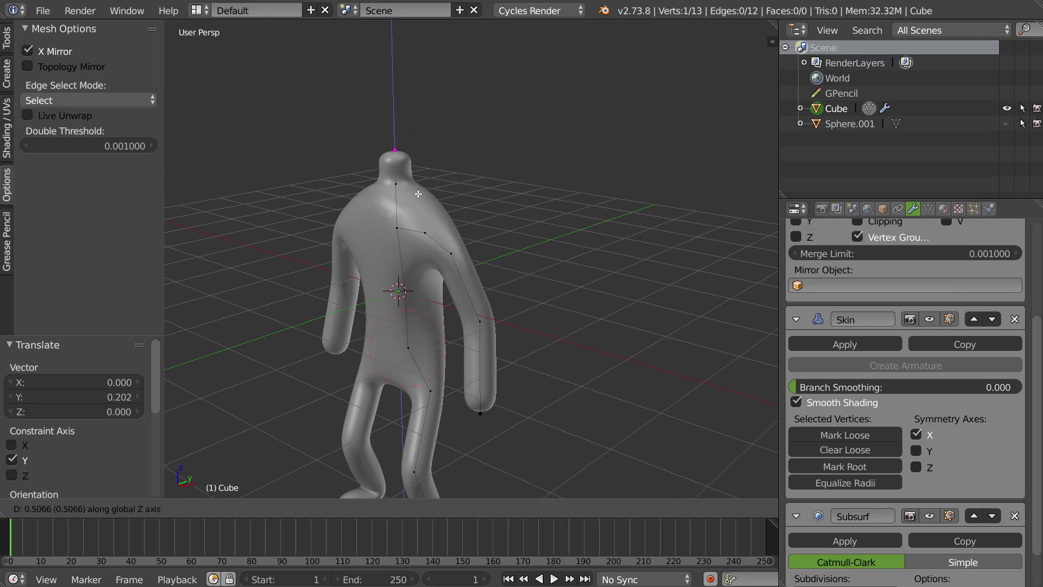
{"action": "left_click", "coordinate": [418, 193]}
{"action": "key", "text": "e"}
{"action": "key", "text": "z"}
{"action": "left_click", "coordinate": [419, 117]}
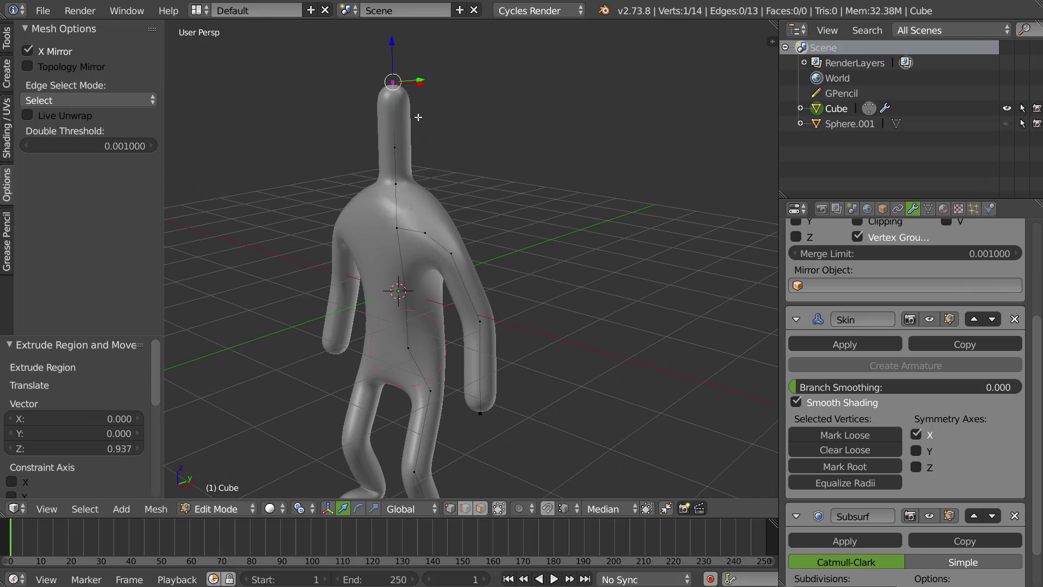
- Enlarge the skin at the head's top vertex by about 3.298 and move the vertex by about -0.345 along Z
{"action": "key", "text": "ctrl+a"}
{"action": "left_click", "coordinate": [687, 180]}
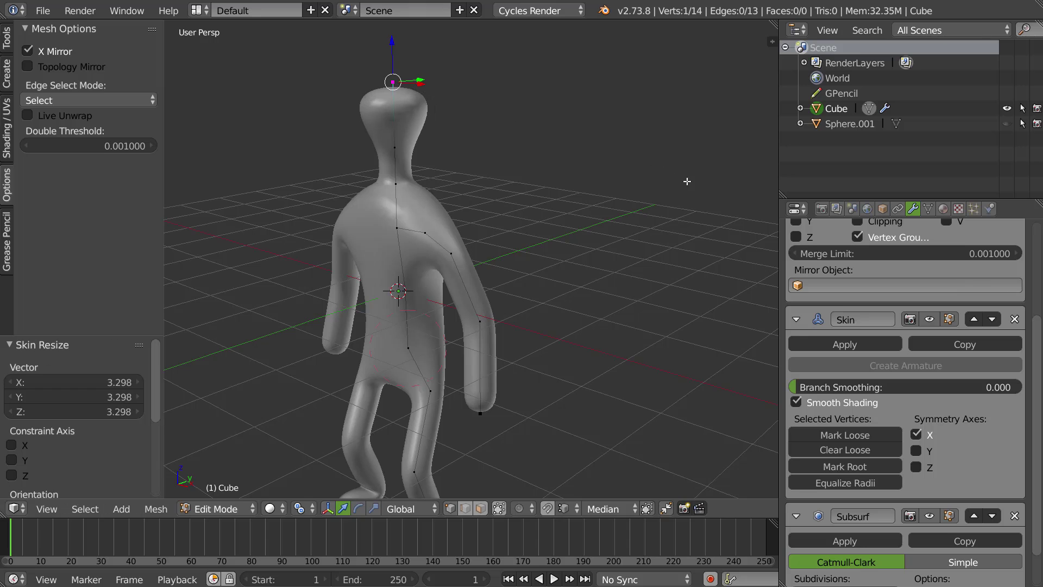
{"action": "key", "text": "g"}
{"action": "key", "text": "z"}
{"action": "left_click", "coordinate": [395, 143]}
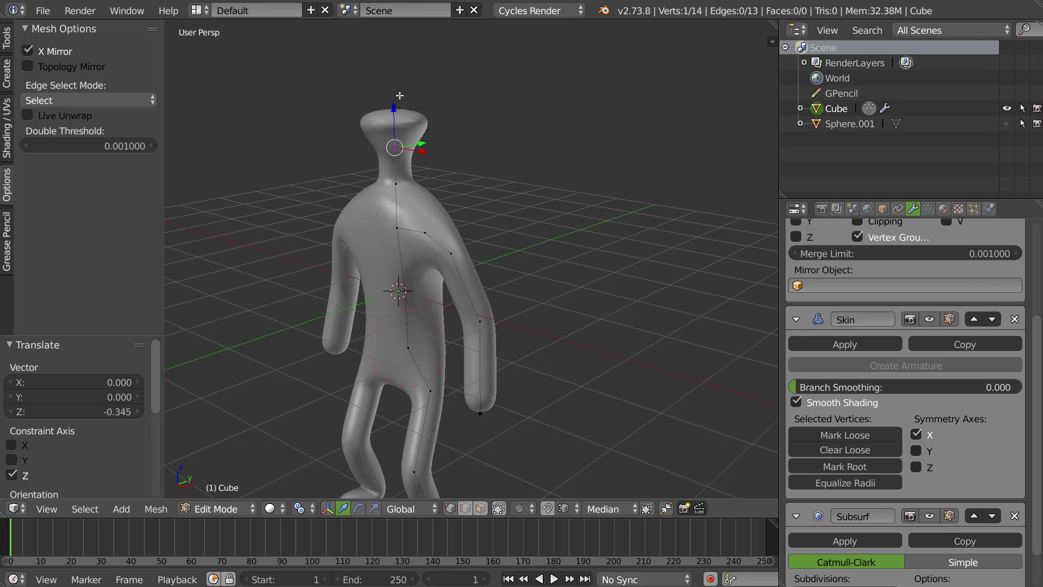
- Move the vertex at the base of the head by about -0.191 along Z to shorten the neck
{"action": "key", "text": "g"}
{"action": "key", "text": "z"}
{"action": "left_click", "coordinate": [394, 105]}
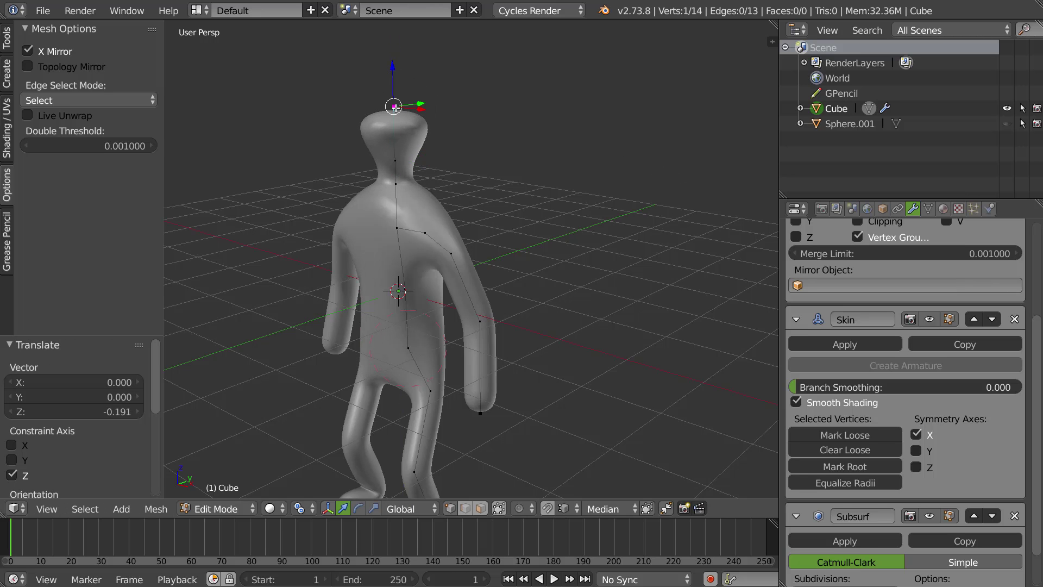
- Extrude the head's top vertex upward along Z and resize the skin at the head vertices to round the head
{"action": "key", "text": "e"}
{"action": "key", "text": "z"}
{"action": "left_click", "coordinate": [398, 25]}
{"action": "middle_click_drag", "start_coordinate": [427, 106], "coordinate": [458, 149]}
{"action": "key", "text": "ctrl+a"}
{"action": "left_click", "coordinate": [440, 147]}
{"action": "right_click", "coordinate": [392, 57]}
{"action": "key", "text": "ctrl+a"}
{"action": "left_click", "coordinate": [394, 37]}
- Move the top of the head downward along Z to refine the head's height
{"action": "key", "text": "g"}
{"action": "key", "text": "z"}
{"action": "left_click", "coordinate": [390, 139]}
{"action": "left_click_drag", "start_coordinate": [393, 98], "coordinate": [393, 106]}
- Curve the torso in side profile by moving its spine vertices along Y, the middle one by about 0.095
{"action": "middle_click_drag", "start_coordinate": [328, 191], "coordinate": [432, 190]}
{"action": "scroll", "coordinate": [432, 207], "scroll_direction": "down", "scroll_amount": 2}
{"action": "middle_click_drag", "start_coordinate": [431, 273], "coordinate": [475, 254]}
{"action": "scroll", "coordinate": [474, 248], "scroll_direction": "up", "scroll_amount": 1}
{"action": "right_click", "coordinate": [434, 237]}
{"action": "left_click_drag", "start_coordinate": [400, 246], "coordinate": [389, 243]}
{"action": "left_click", "coordinate": [392, 244]}
{"action": "middle_click_drag", "start_coordinate": [391, 244], "coordinate": [417, 308]}
{"action": "right_click", "coordinate": [427, 301]}
{"action": "left_click_drag", "start_coordinate": [393, 304], "coordinate": [387, 304]}
{"action": "left_click", "coordinate": [387, 305]}
{"action": "middle_click_drag", "start_coordinate": [386, 304], "coordinate": [501, 198]}
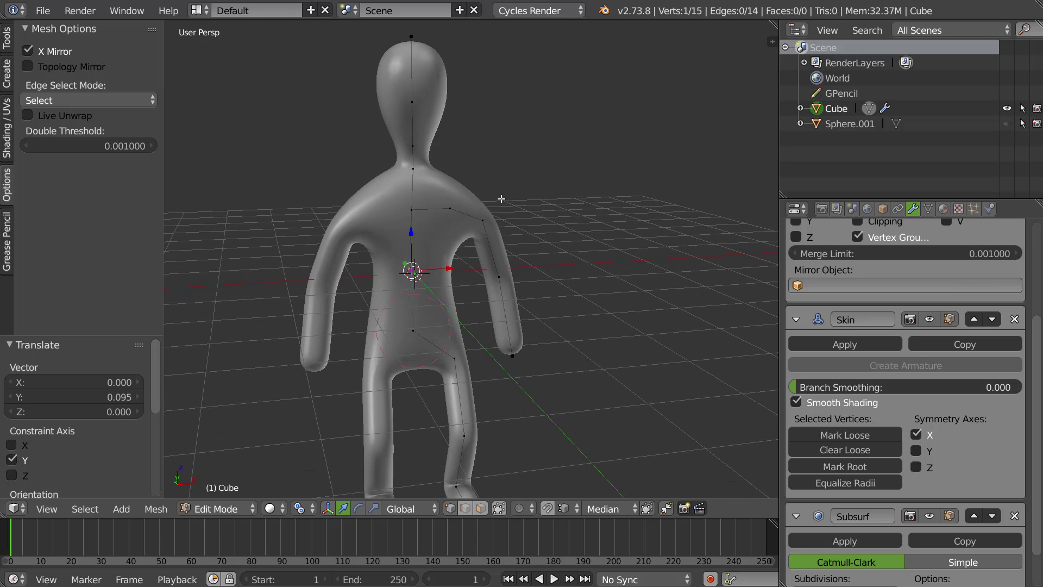
- Turn on Wire and Draw All Edges for the figure and return to Object Mode to view its mesh
{"action": "left_click", "coordinate": [882, 208]}
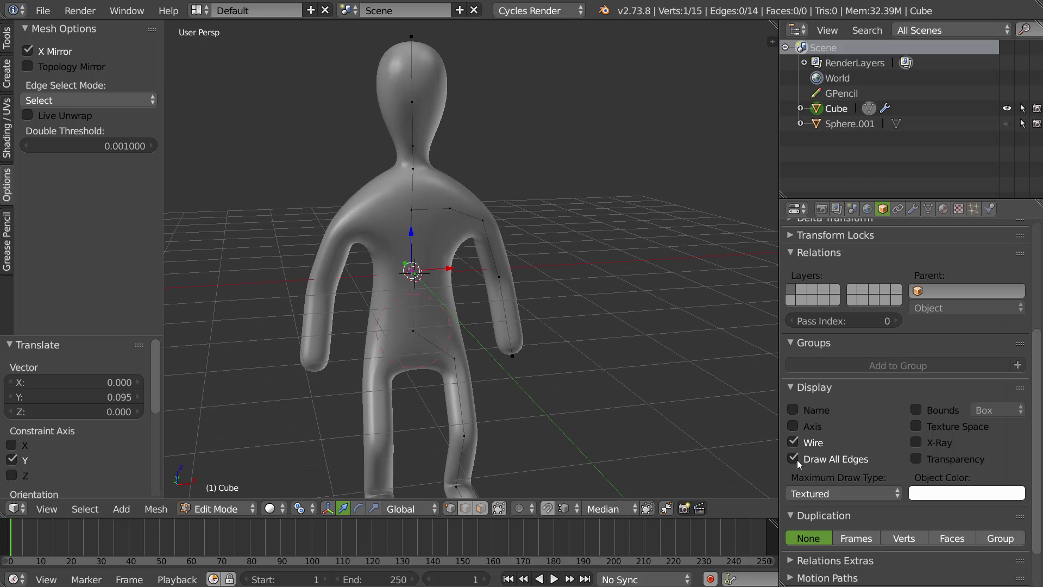
{"action": "key", "text": "Tab"}
{"action": "middle_click_drag", "start_coordinate": [495, 283], "coordinate": [454, 232]}
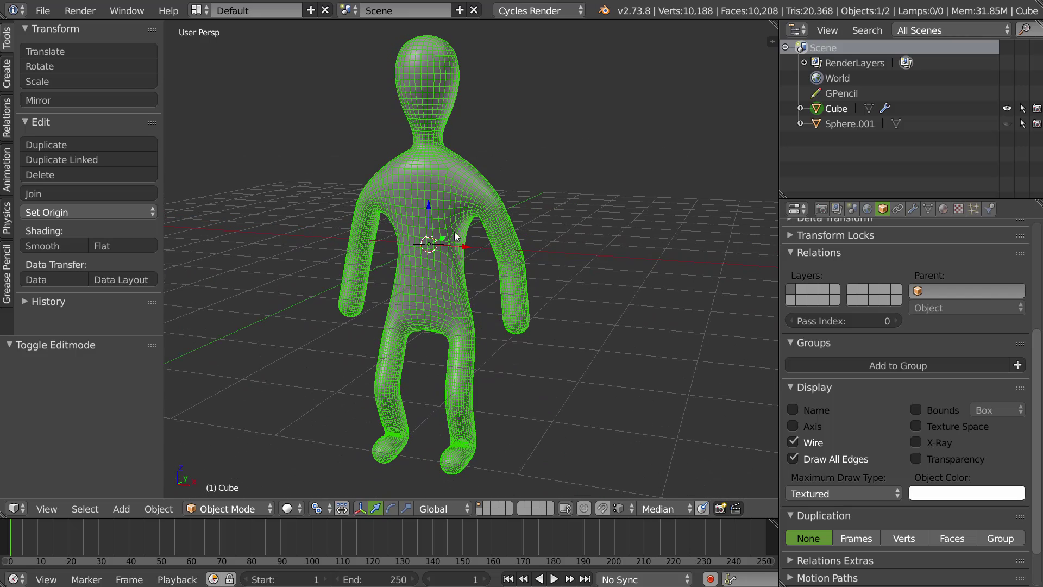
- Delete the figure and add a Grid mesh to the scene
{"action": "key", "text": "Delete"}
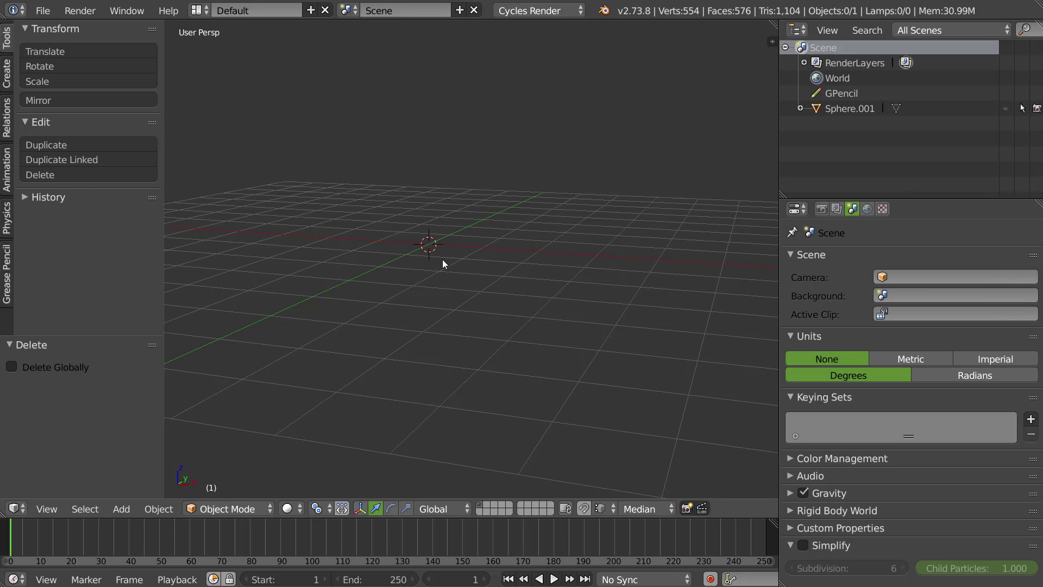
{"action": "key", "text": "shift+a"}
{"action": "mouse_move", "coordinate": [444, 259]}
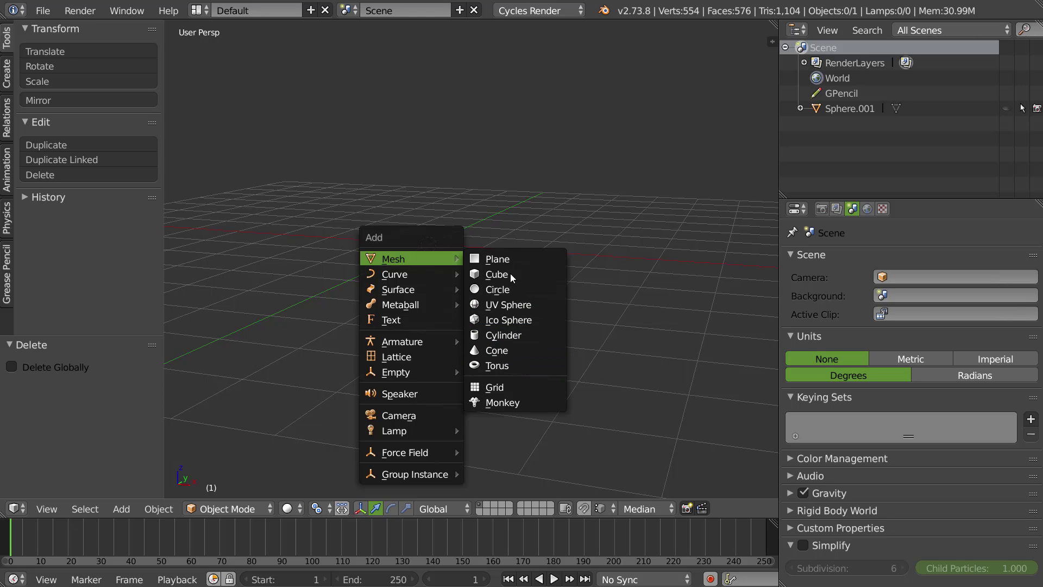
{"action": "left_click", "coordinate": [497, 386]}
{"action": "middle_click_drag", "start_coordinate": [453, 209], "coordinate": [462, 248]}
{"action": "scroll", "coordinate": [442, 250], "scroll_direction": "up", "scroll_amount": 1}
- Check the grid's subdivisions in Edit Mode and return to Object Mode
{"action": "key", "text": "Tab"}
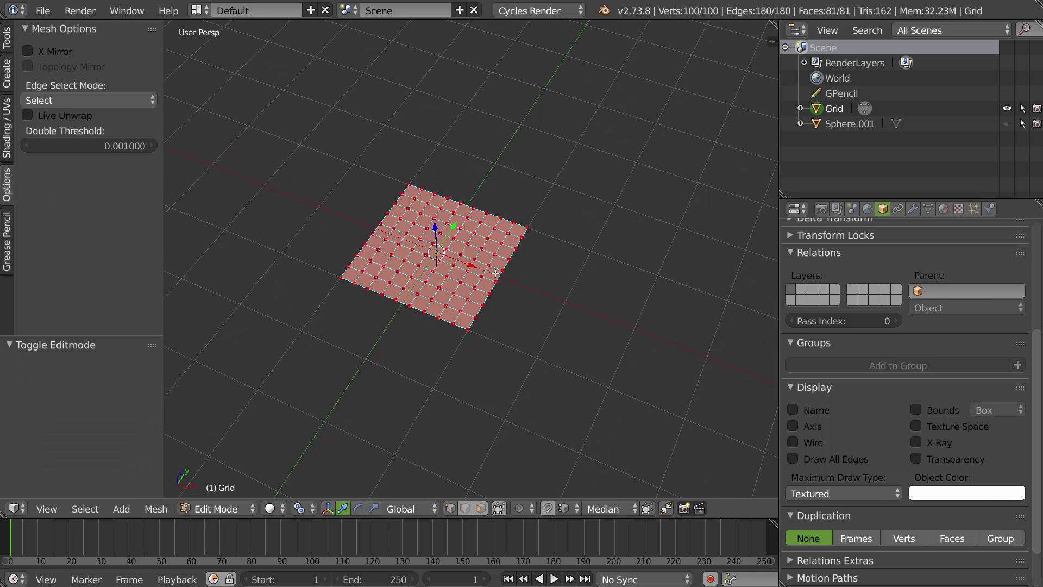
{"action": "key", "text": "u"}
{"action": "left_click", "coordinate": [492, 267]}
{"action": "key", "text": "Tab"}
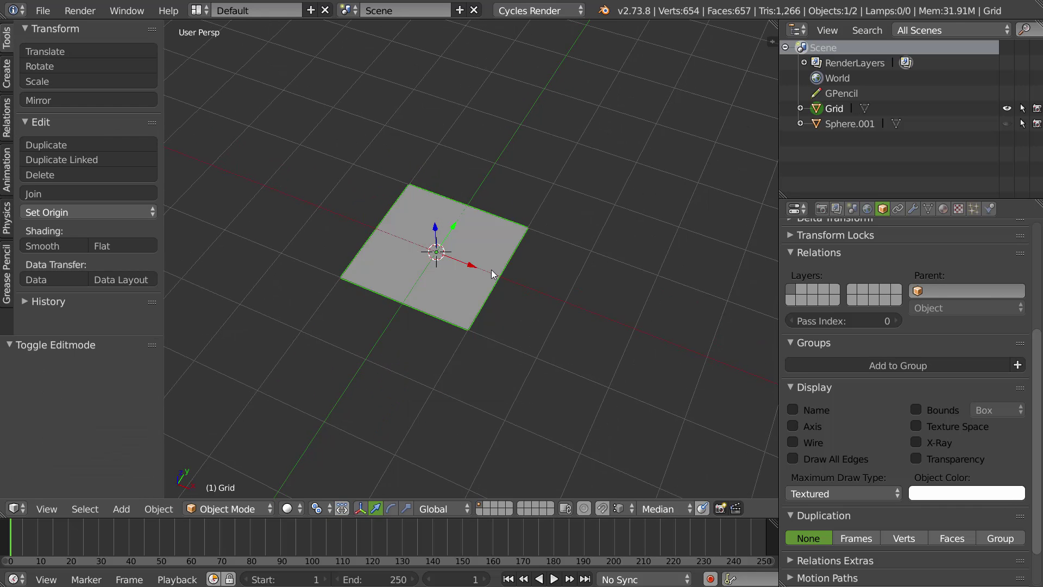
- Add a Wireframe modifier to the grid
{"action": "left_click", "coordinate": [915, 211]}
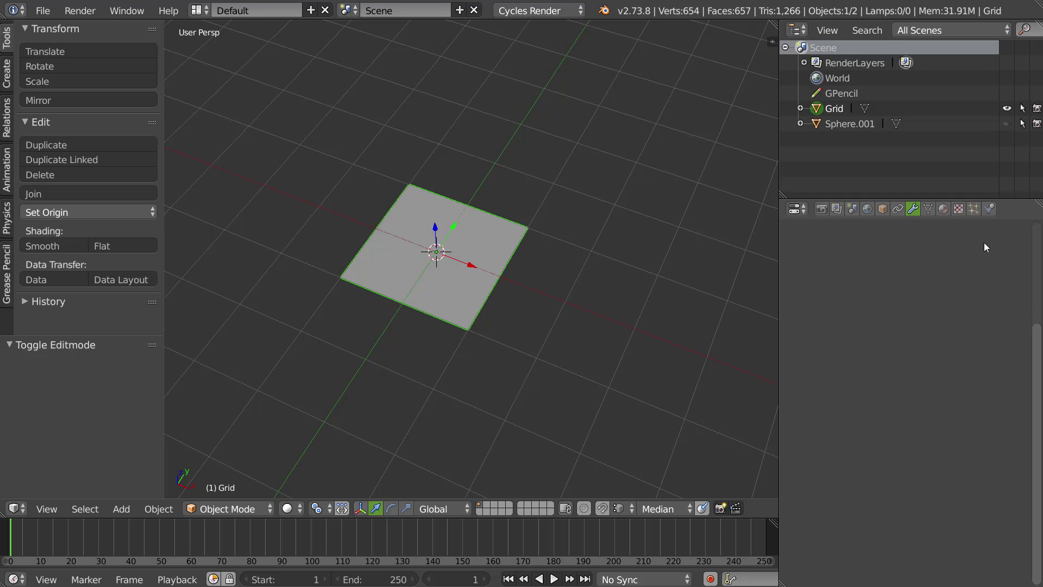
{"action": "left_click", "coordinate": [846, 257]}
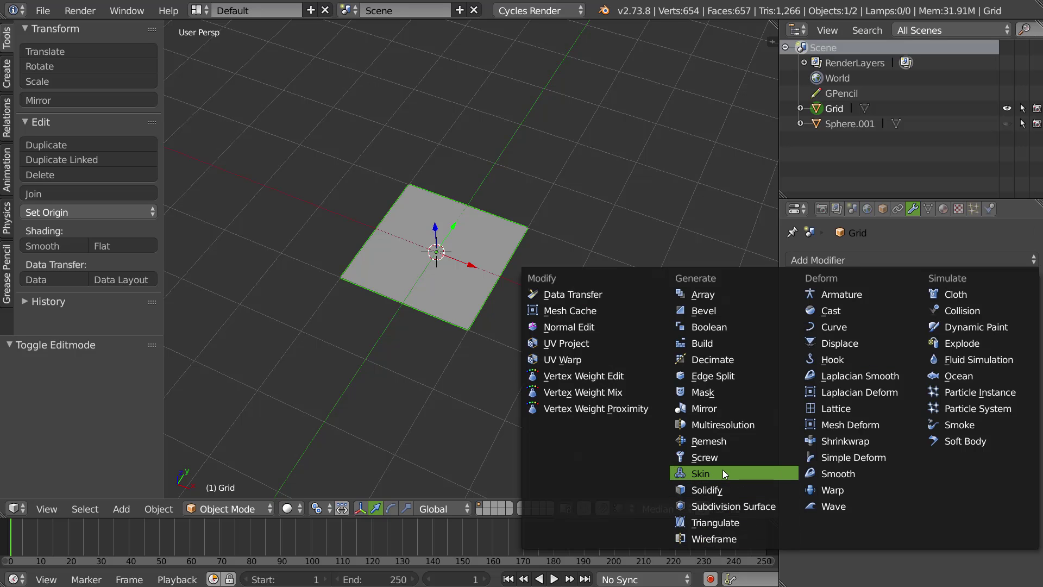
{"action": "left_click", "coordinate": [713, 540]}
- Examine the wireframe struts along the grid's edges and corner up close and as a whole
{"action": "scroll", "coordinate": [535, 283], "scroll_direction": "up", "scroll_amount": 3}
{"action": "middle_click_drag", "start_coordinate": [571, 294], "coordinate": [605, 217], "text": "shift"}
{"action": "middle_click_drag", "start_coordinate": [538, 293], "coordinate": [535, 261]}
{"action": "scroll", "coordinate": [666, 201], "scroll_direction": "up", "scroll_amount": 1}
{"action": "scroll", "coordinate": [666, 201], "scroll_direction": "up", "scroll_amount": 1}
{"action": "middle_click_drag", "start_coordinate": [504, 318], "coordinate": [496, 340], "text": "shift"}
{"action": "scroll", "coordinate": [497, 340], "scroll_direction": "up", "scroll_amount": 1}
{"action": "middle_click_drag", "start_coordinate": [527, 258], "coordinate": [528, 241], "text": "shift"}
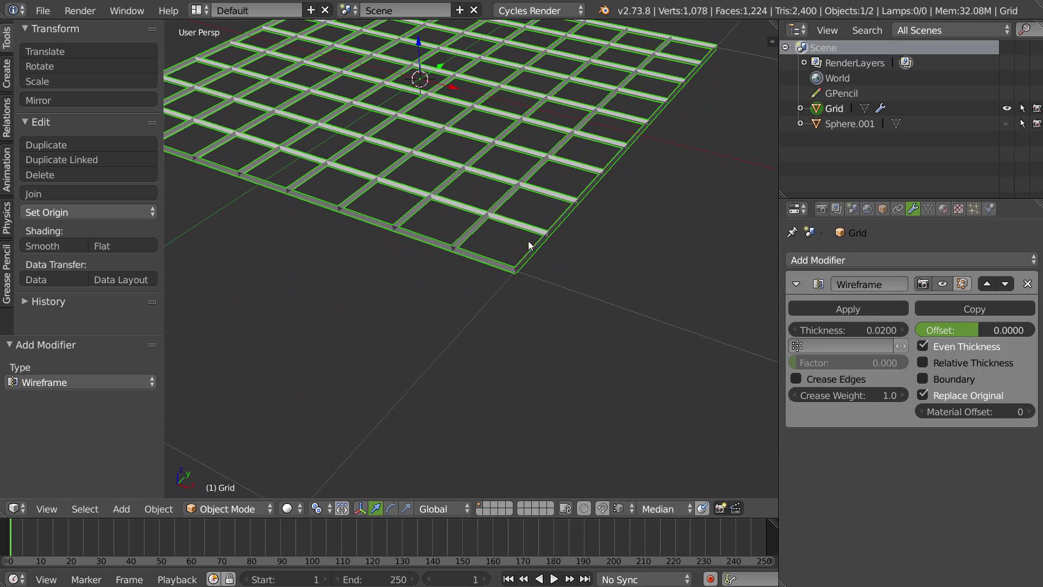
{"action": "scroll", "coordinate": [497, 238], "scroll_direction": "down", "scroll_amount": 3}
{"action": "middle_click_drag", "start_coordinate": [419, 382], "coordinate": [492, 350]}
{"action": "scroll", "coordinate": [511, 332], "scroll_direction": "up", "scroll_amount": 1}
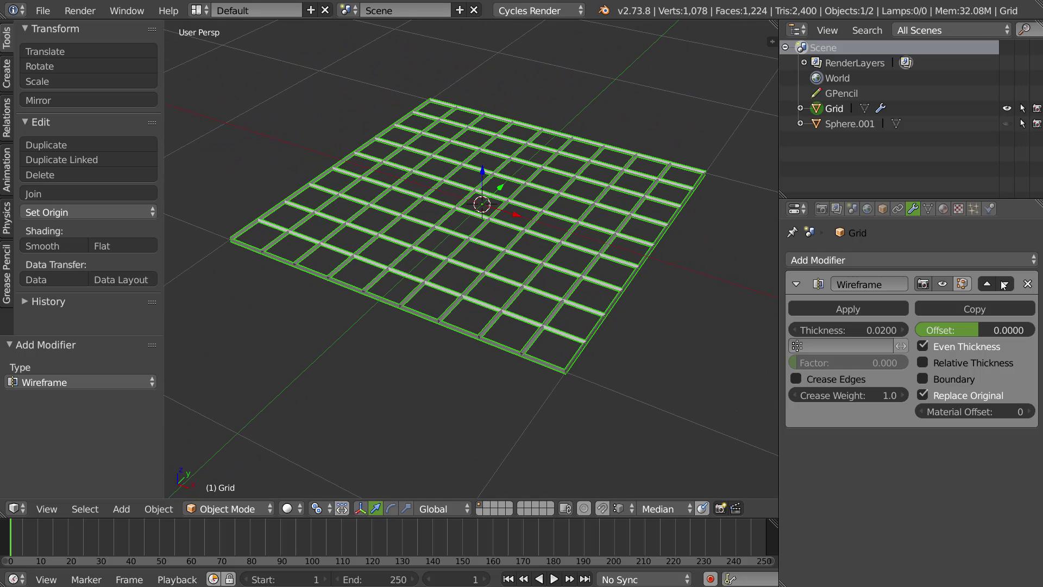
- Replace the grid's Wireframe modifier with a Solidify modifier and adjust its thickness
{"action": "left_click", "coordinate": [1027, 284]}
{"action": "left_click", "coordinate": [926, 260]}
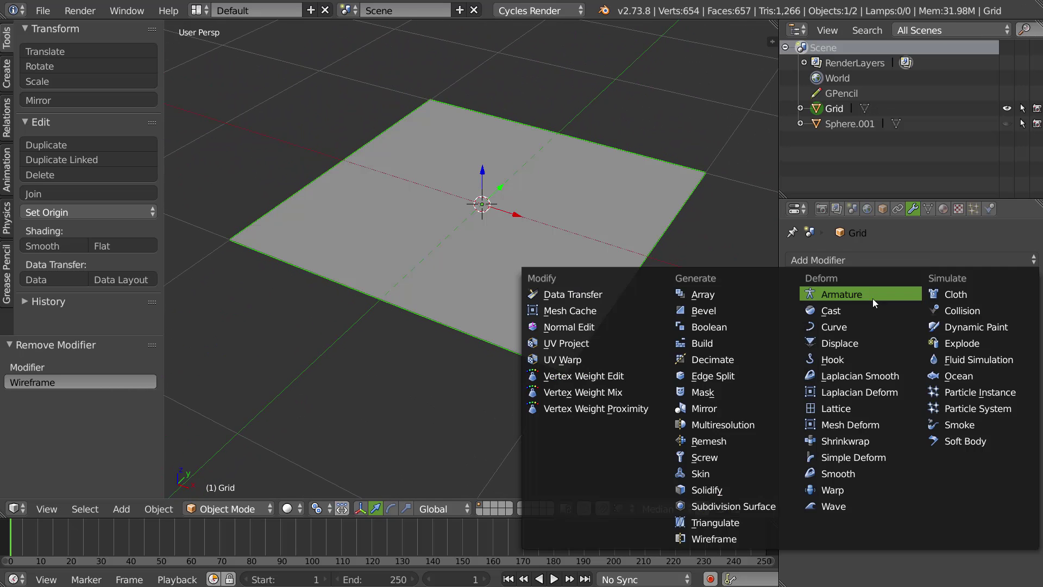
{"action": "left_click", "coordinate": [706, 490]}
{"action": "middle_click_drag", "start_coordinate": [615, 331], "coordinate": [569, 236]}
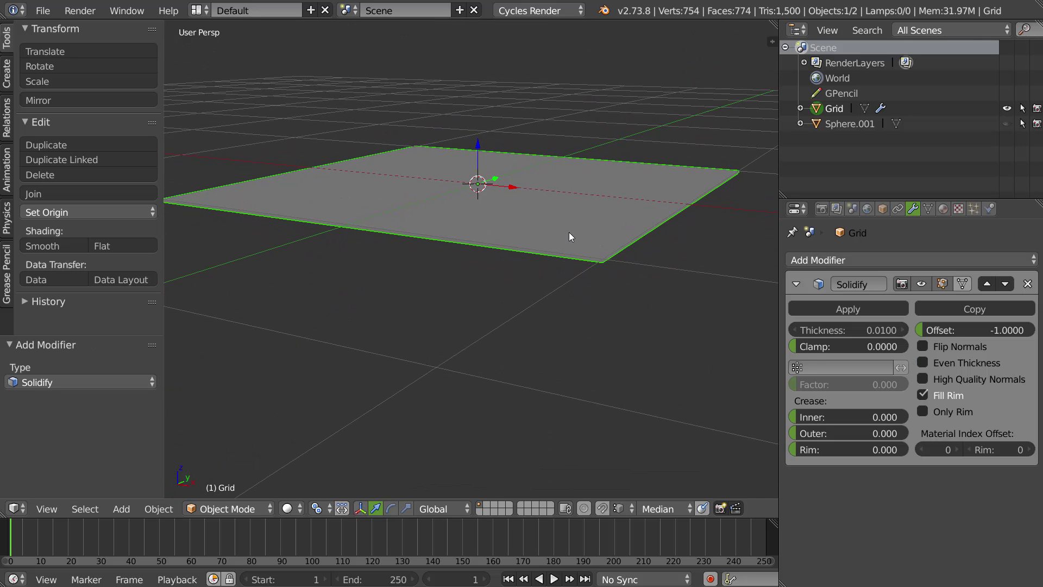
{"action": "left_click_drag", "start_coordinate": [847, 327], "coordinate": [713, 348]}
{"action": "mouse_move", "coordinate": [652, 272]}
{"action": "middle_mouse_down"}
{"action": "mouse_move", "coordinate": [611, 316]}
{"action": "mouse_move", "coordinate": [630, 298]}
{"action": "mouse_move", "coordinate": [656, 316]}
{"action": "middle_mouse_up"}
- Turn on Wire and Draw All Edges for the grid
{"action": "left_click", "coordinate": [882, 211]}
{"action": "left_click", "coordinate": [804, 445]}
{"action": "left_click", "coordinate": [795, 460]}
- Set the Solidify modifier's thickness to -0.1210
{"action": "left_click", "coordinate": [914, 209]}
{"action": "left_click_drag", "start_coordinate": [799, 331], "coordinate": [957, 373]}
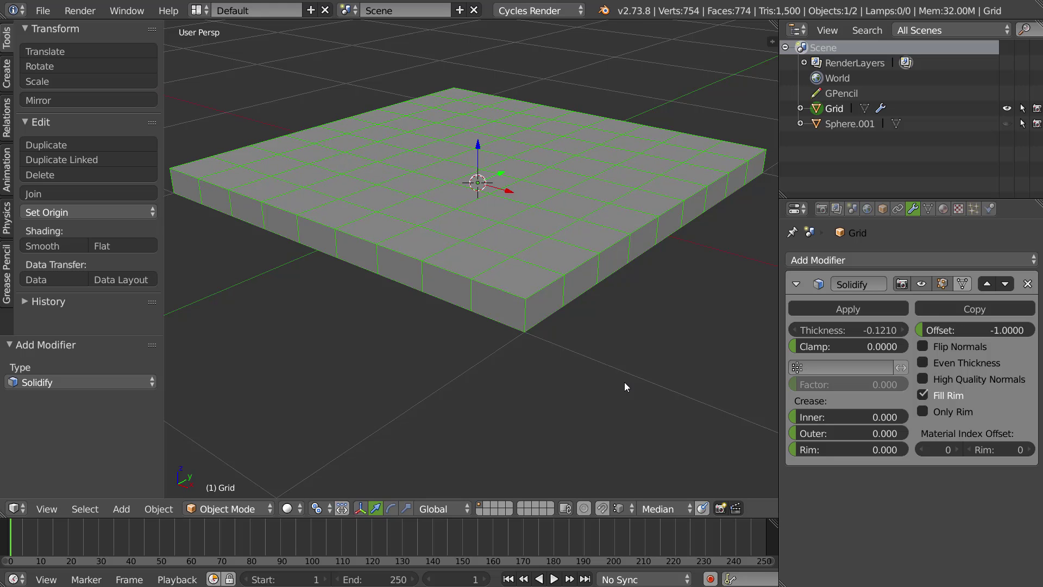
{"action": "middle_click_drag", "start_coordinate": [662, 343], "coordinate": [664, 350]}
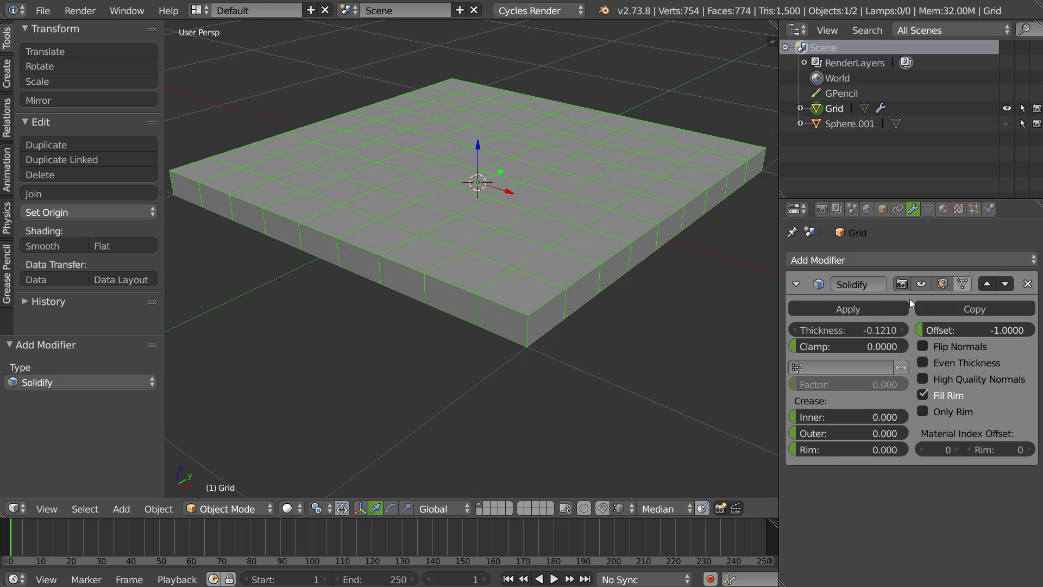
- Replace the grid's Solidify modifier with a Displace modifier and create a new texture for it
{"action": "left_click", "coordinate": [1028, 283]}
{"action": "left_click", "coordinate": [895, 262]}
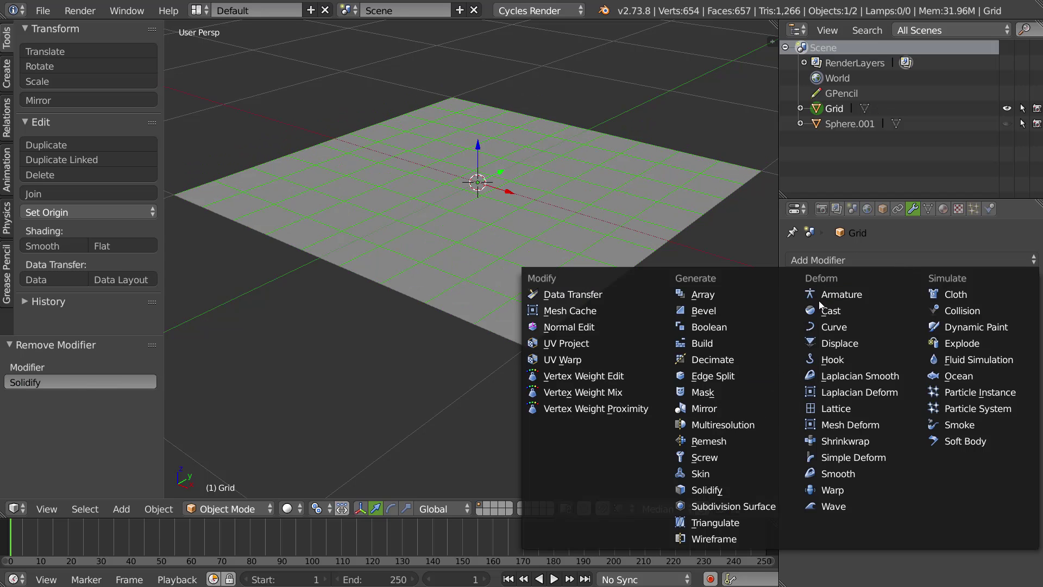
{"action": "left_click", "coordinate": [850, 344]}
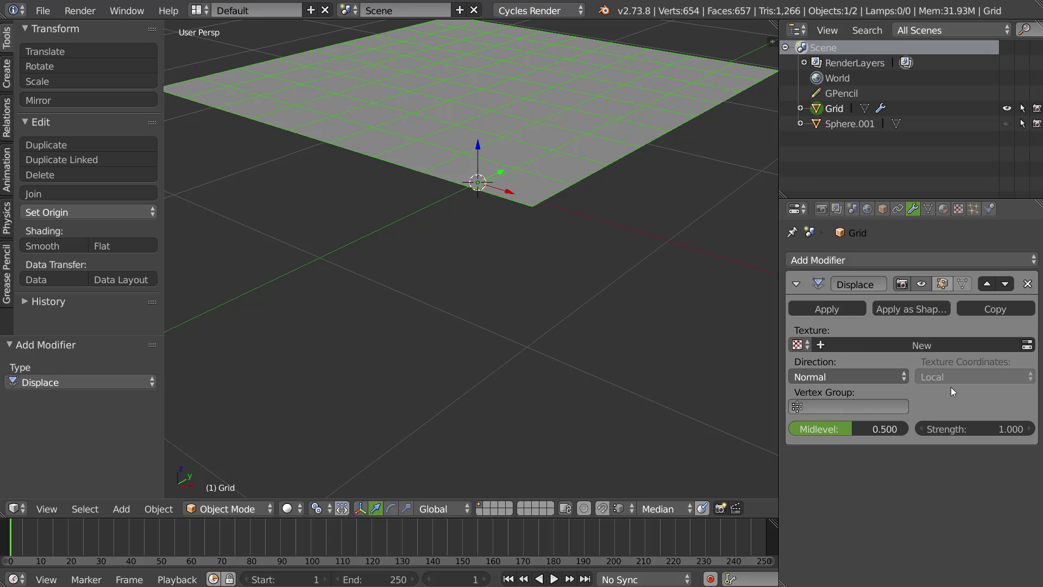
{"action": "left_click", "coordinate": [917, 347]}
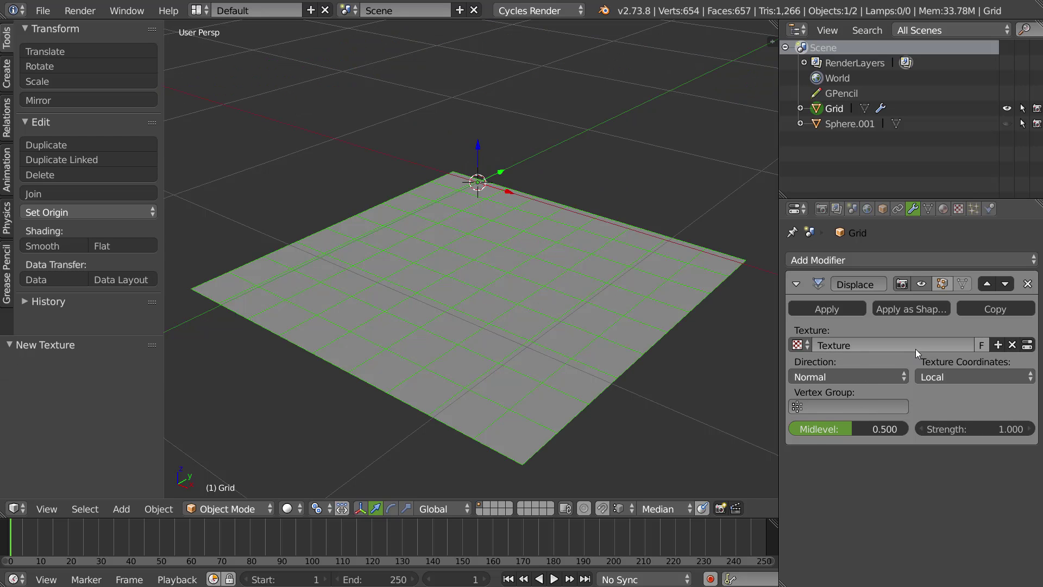
- Change the displacement texture's type to Ocean and check which objects can be its modifier object
{"action": "left_click", "coordinate": [1026, 346]}
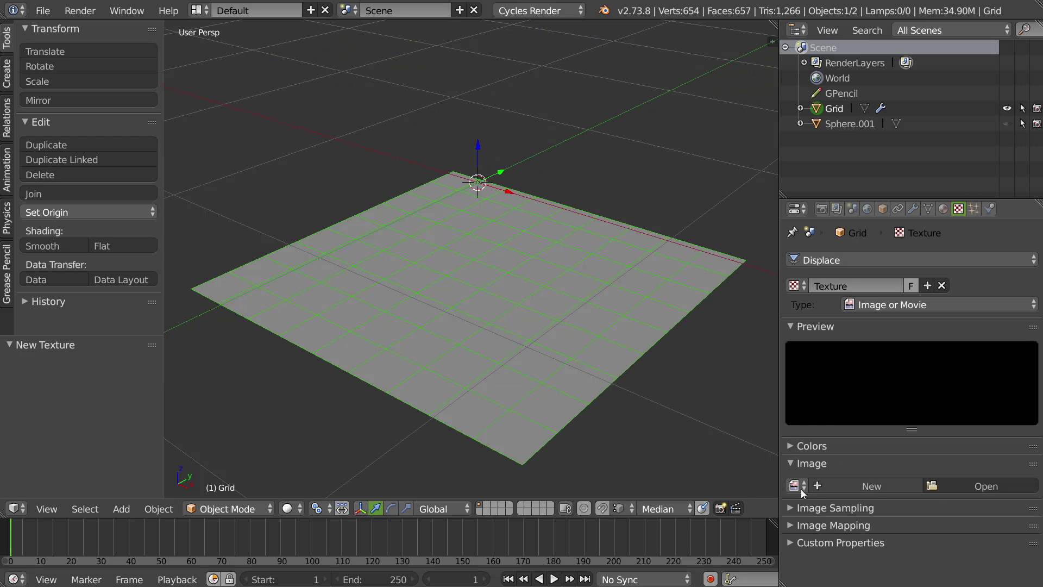
{"action": "left_click", "coordinate": [874, 486]}
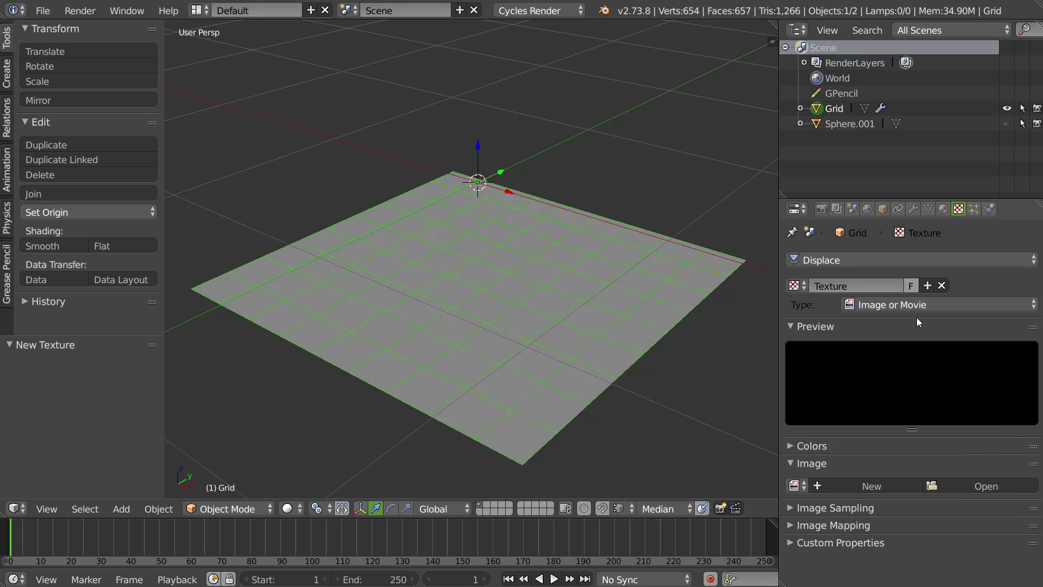
{"action": "left_click", "coordinate": [930, 305]}
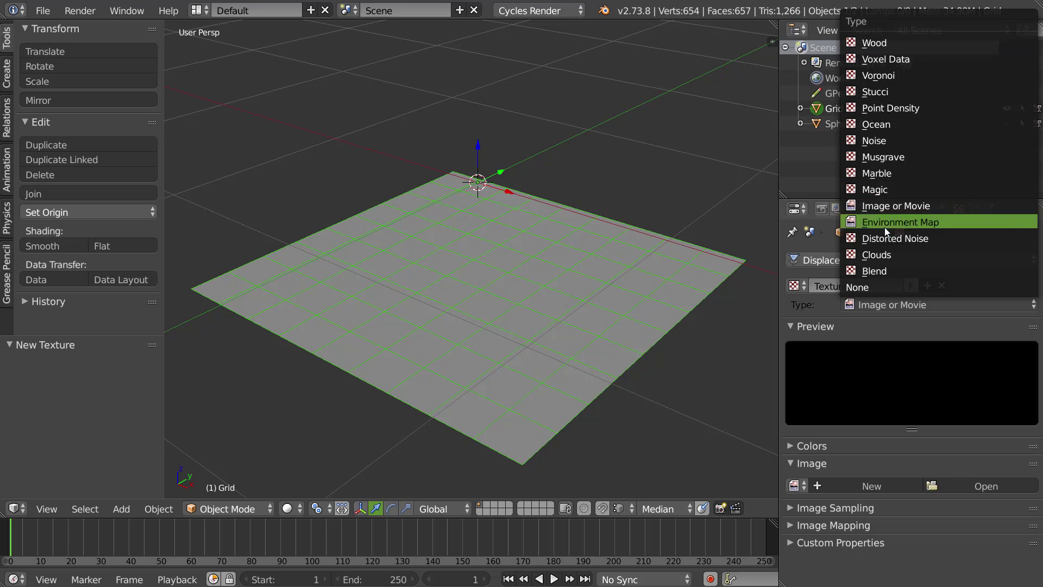
{"action": "left_click", "coordinate": [894, 127]}
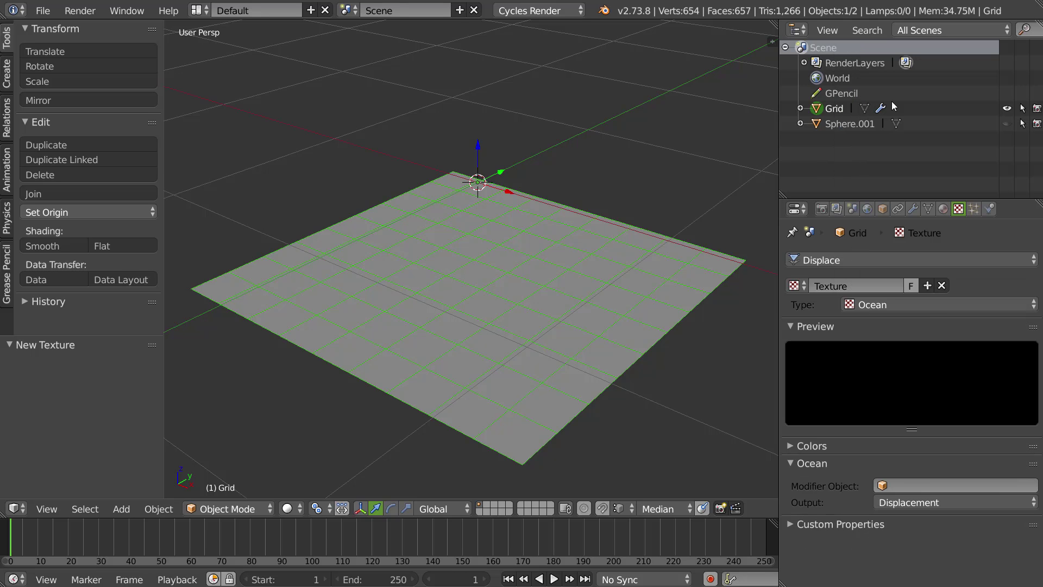
{"action": "left_click", "coordinate": [882, 489]}
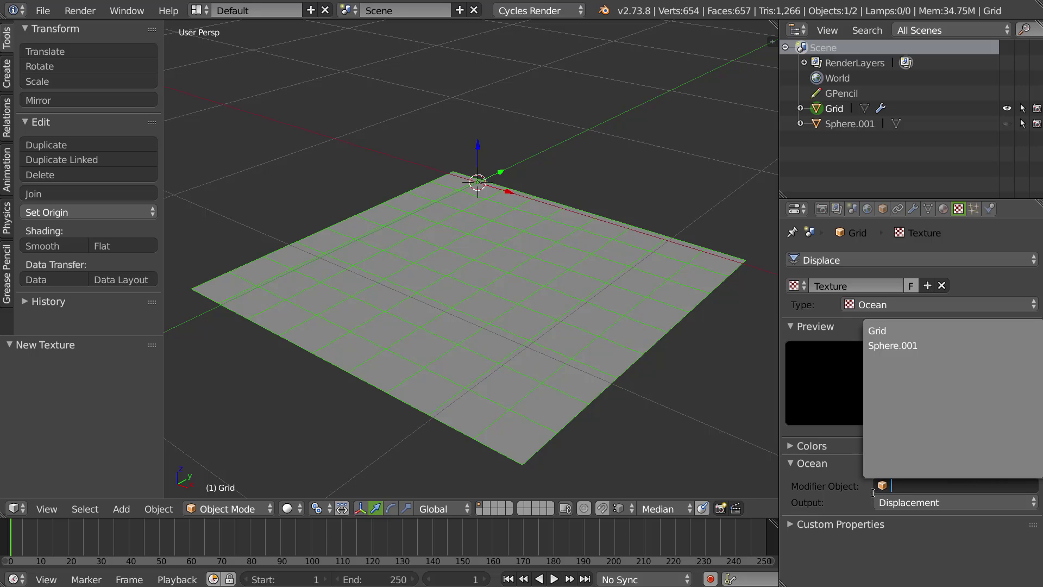
{"action": "left_click", "coordinate": [824, 502]}
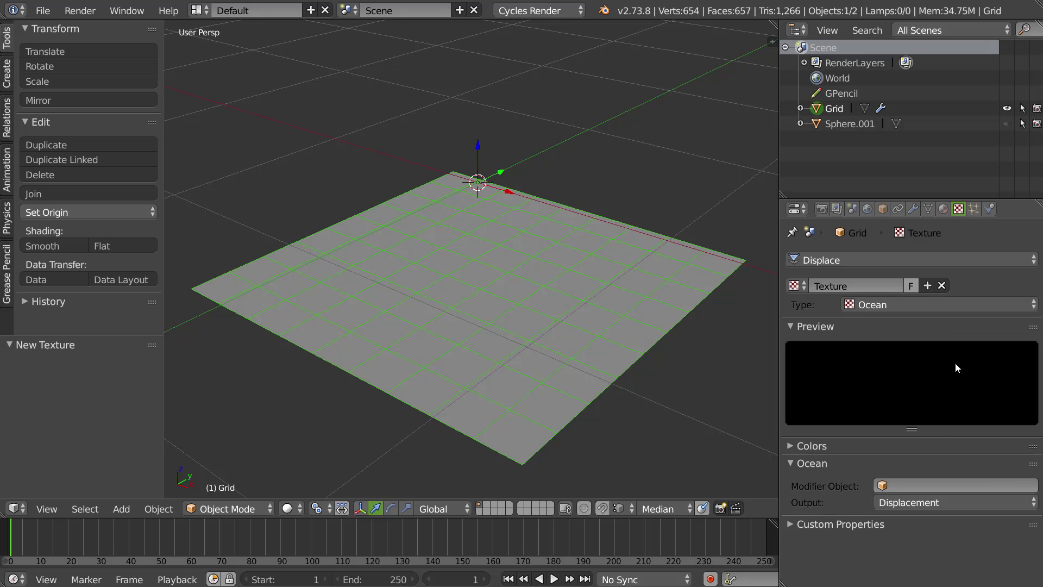
- Set the Displace modifier's texture coordinates to UV
{"action": "left_click", "coordinate": [913, 209]}
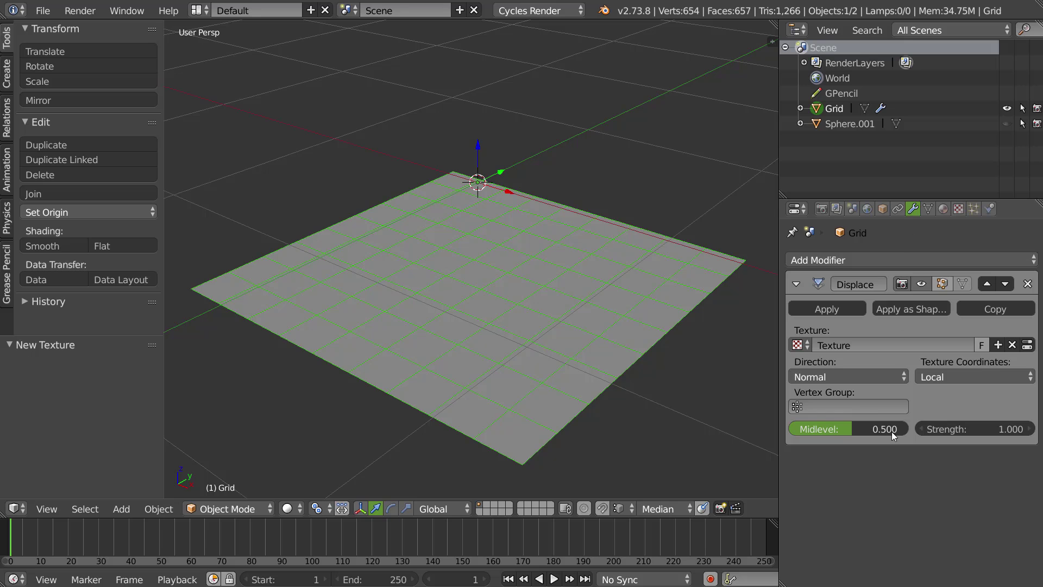
{"action": "left_click", "coordinate": [953, 375]}
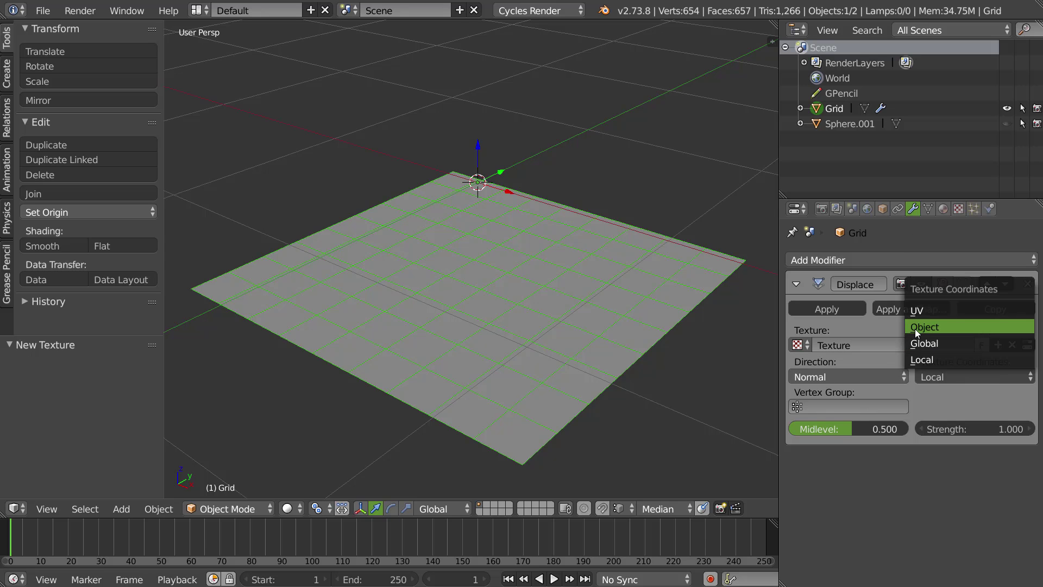
{"action": "left_click", "coordinate": [921, 310]}
- Add a Multiresolution modifier above the Displace modifier and subdivide it to level 2
{"action": "left_click", "coordinate": [874, 258]}
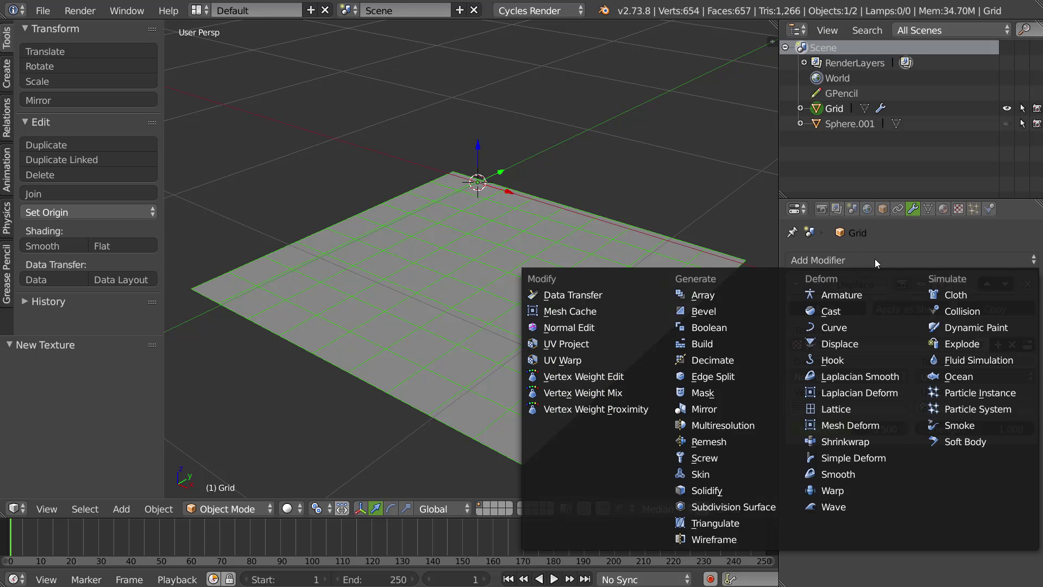
{"action": "left_click", "coordinate": [703, 425]}
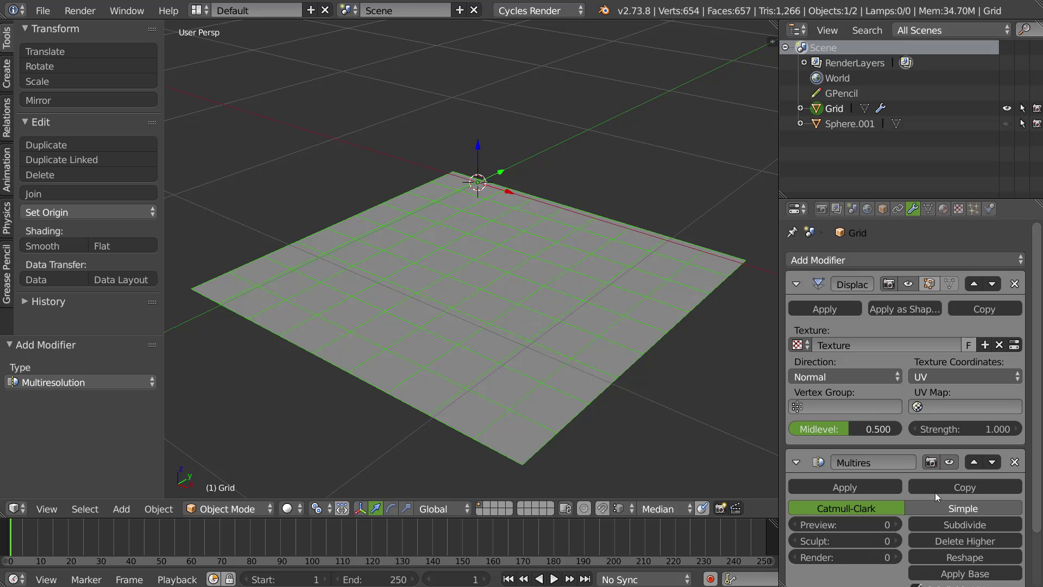
{"action": "left_click", "coordinate": [974, 462]}
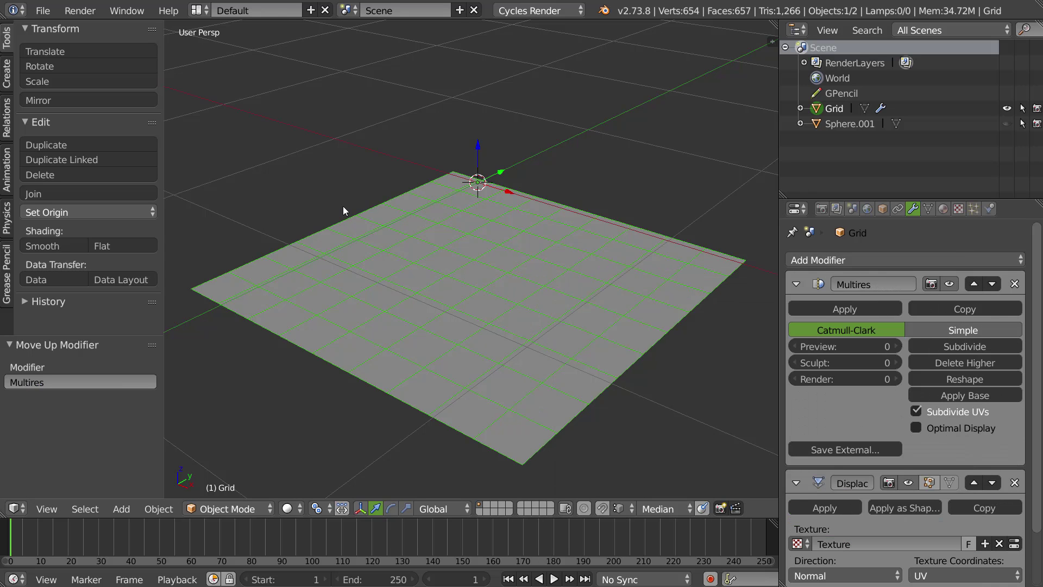
{"action": "left_click", "coordinate": [966, 346]}
{"action": "left_click", "coordinate": [970, 347]}
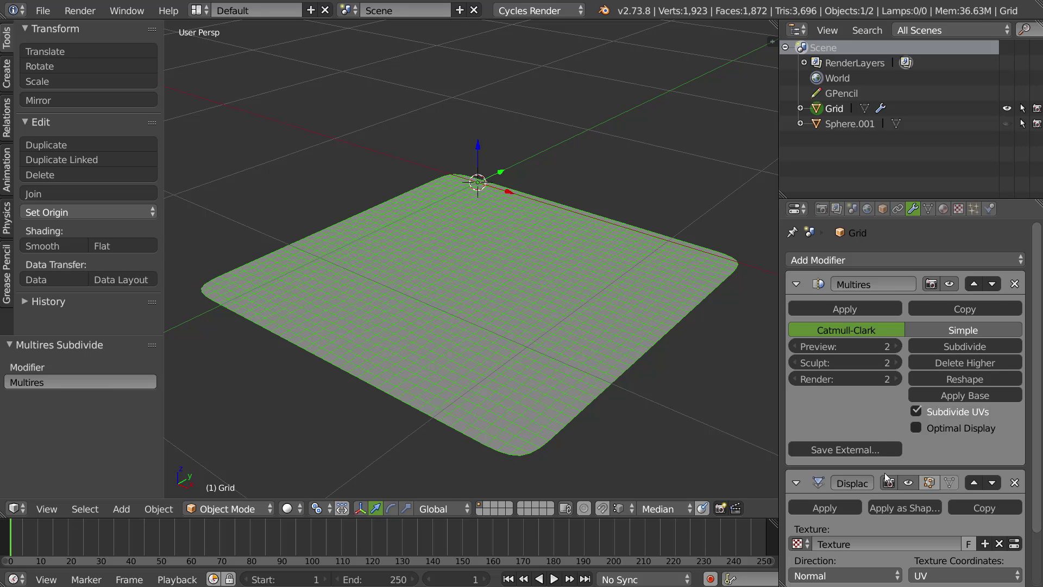
- Assign UVMap as the Displace modifier's UV map
{"action": "middle_click_drag", "start_coordinate": [884, 436], "coordinate": [882, 375]}
{"action": "left_click", "coordinate": [967, 543]}
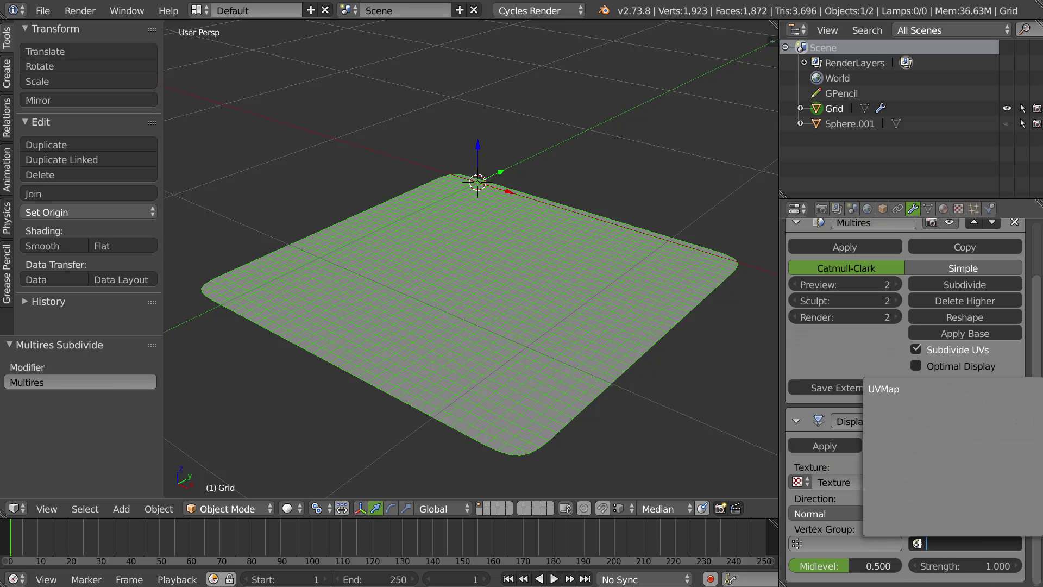
{"action": "left_click", "coordinate": [878, 388]}
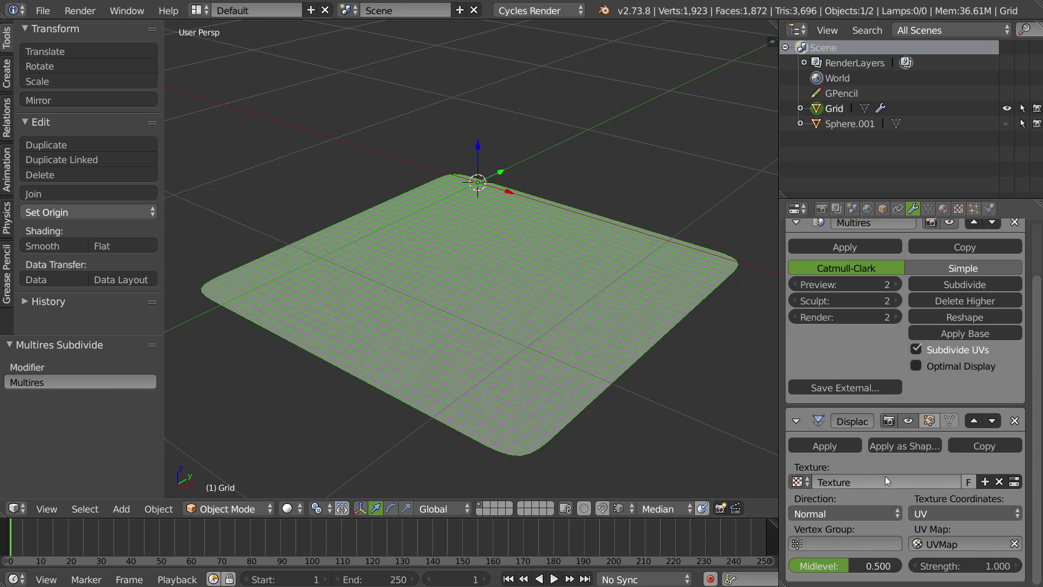
- Keep the displacement texture's type as Ocean and set its modifier object to Sphere.001
{"action": "left_click", "coordinate": [1015, 483]}
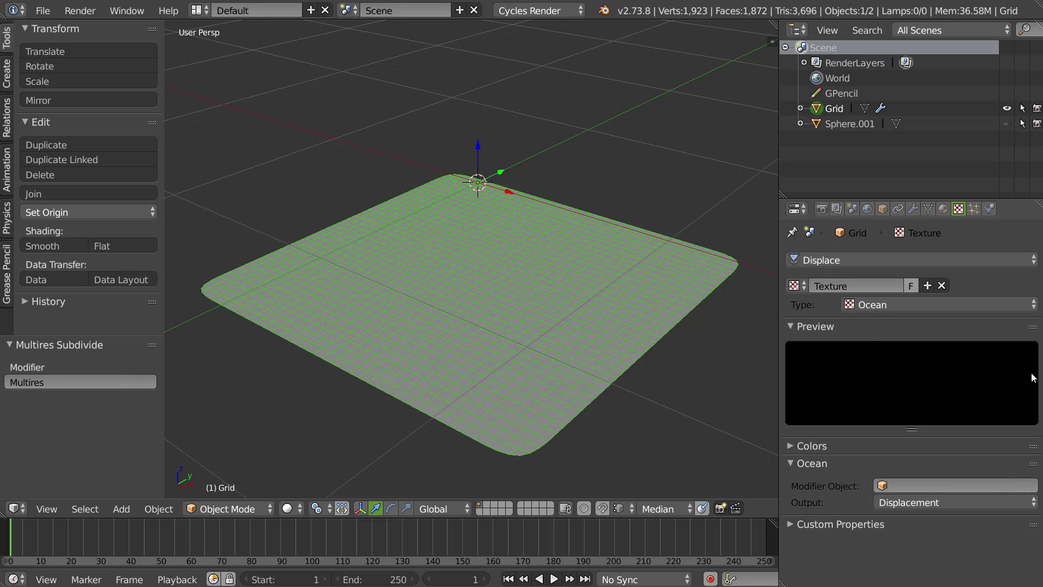
{"action": "left_click", "coordinate": [890, 305]}
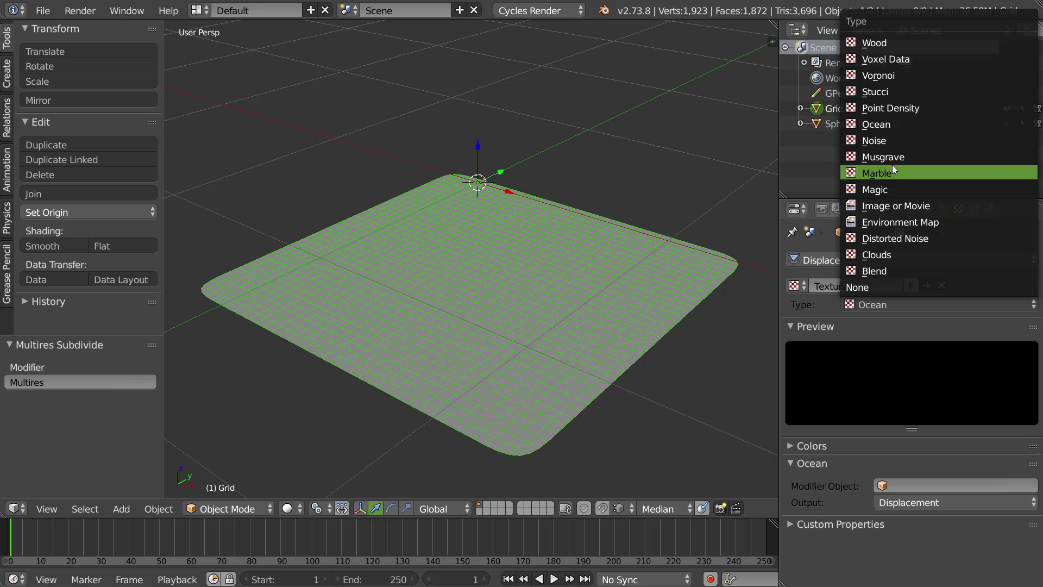
{"action": "left_click", "coordinate": [883, 123]}
{"action": "left_click", "coordinate": [891, 485]}
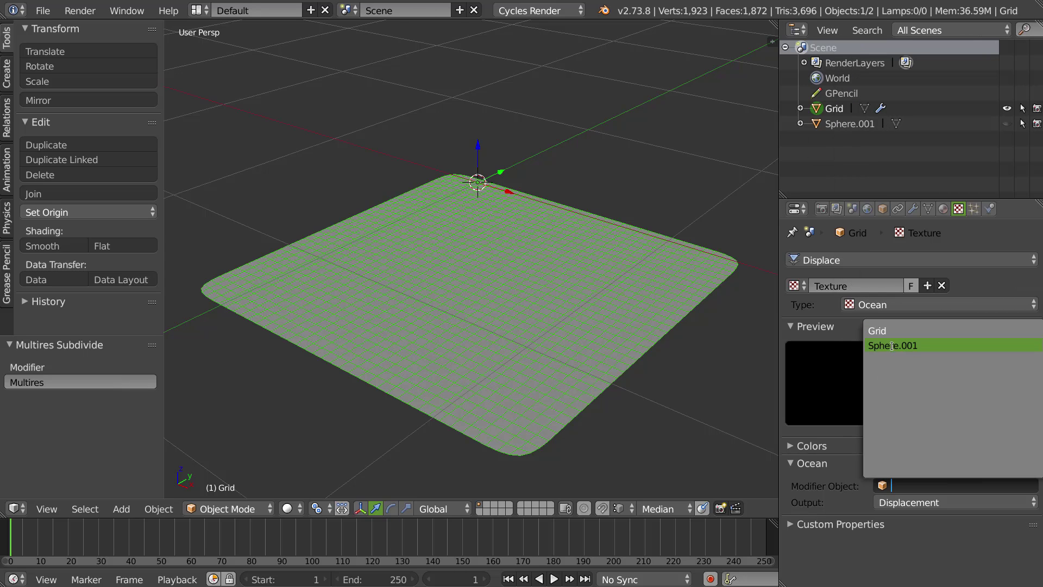
{"action": "left_click", "coordinate": [883, 331]}
{"action": "left_click", "coordinate": [876, 483]}
{"action": "left_click", "coordinate": [886, 348]}
- Unhide Sphere.001 and move it up about 0.139 along the Z axis
{"action": "left_click", "coordinate": [1007, 123]}
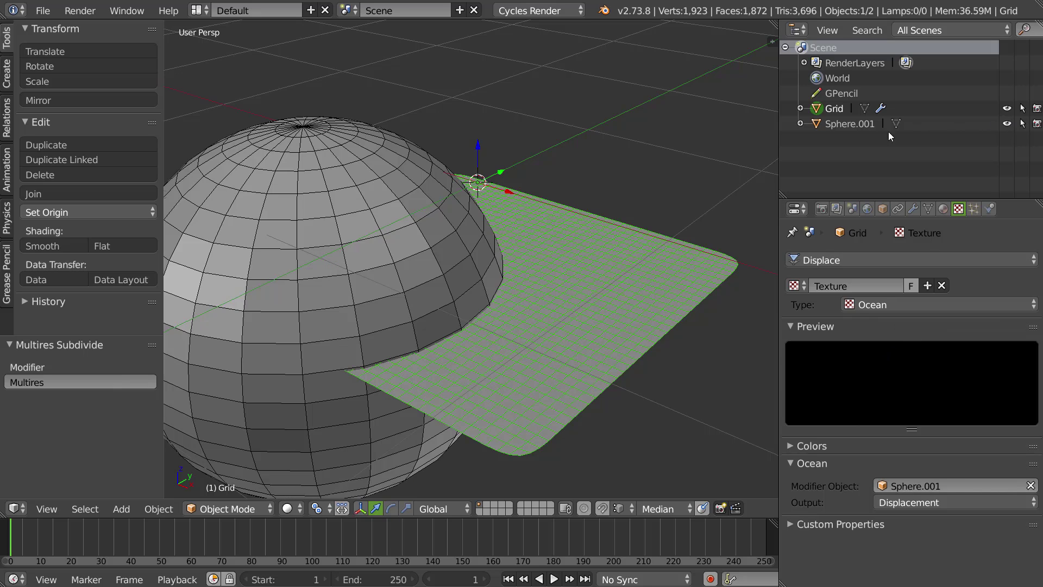
{"action": "left_click", "coordinate": [851, 124]}
{"action": "key", "text": "g"}
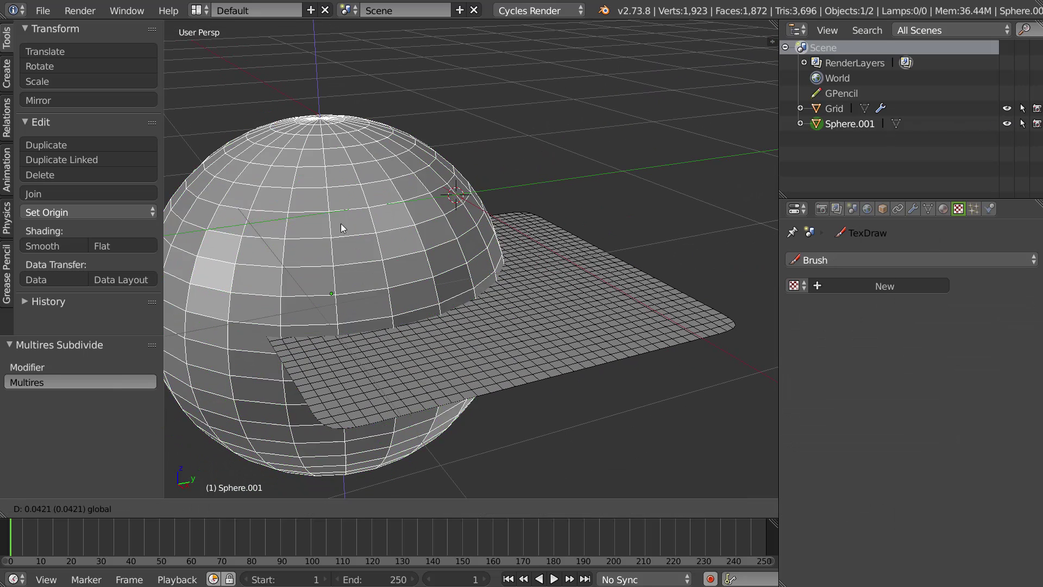
{"action": "key", "text": "z"}
{"action": "left_click", "coordinate": [480, 224]}
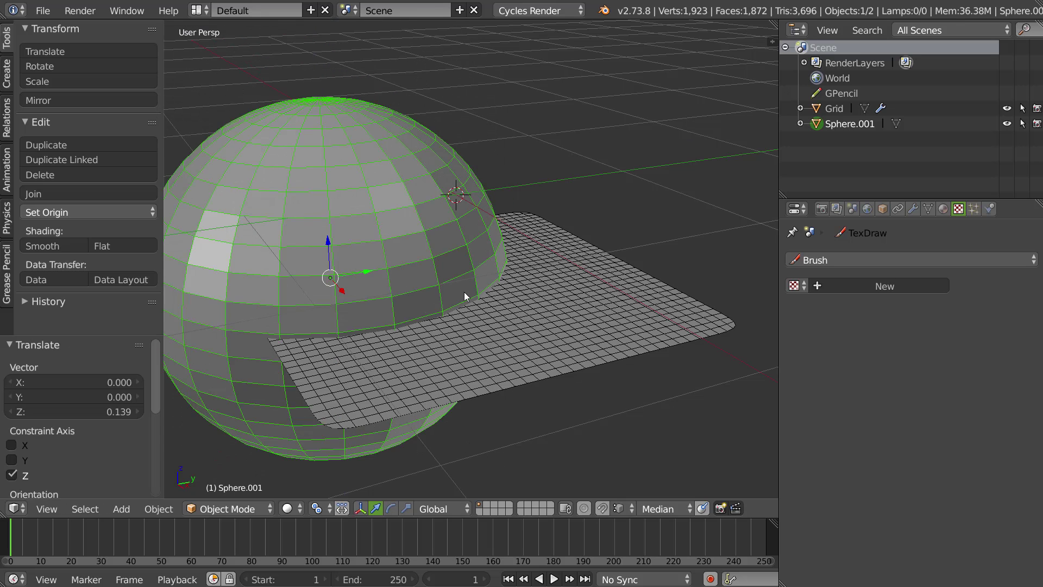
- Delete the sphere and select the grid
{"action": "key", "text": "Delete"}
{"action": "right_click", "coordinate": [546, 312]}
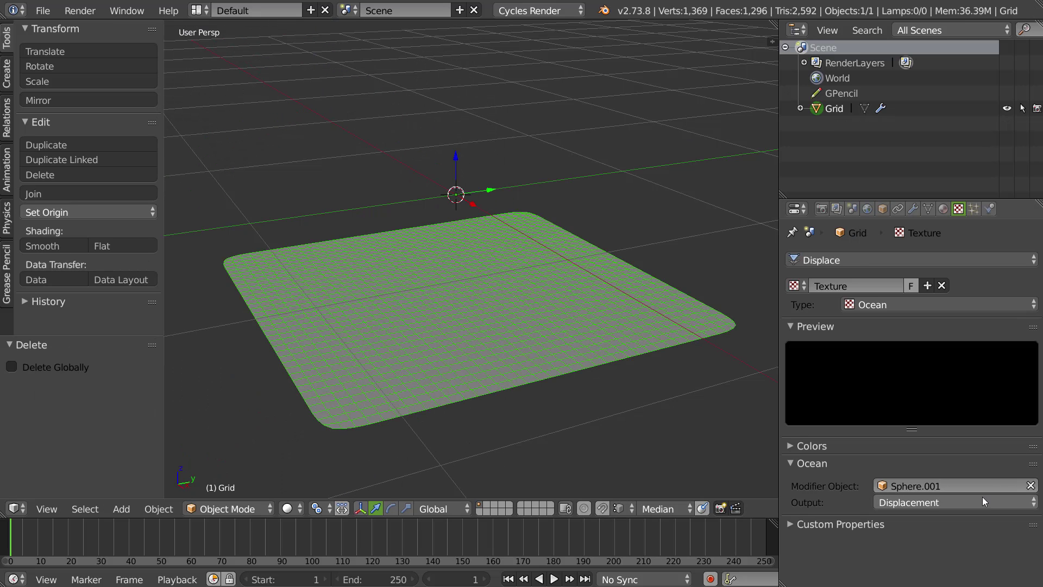
{"action": "left_click", "coordinate": [908, 504]}
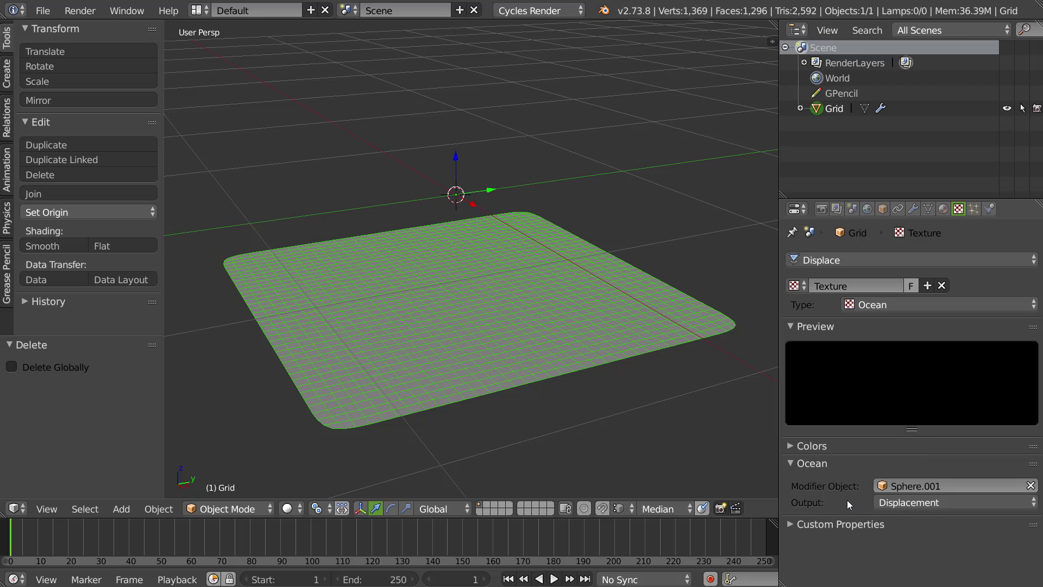
{"action": "left_click", "coordinate": [907, 503]}
{"action": "left_click", "coordinate": [907, 470]}
{"action": "left_click", "coordinate": [909, 495]}
{"action": "left_click", "coordinate": [914, 419]}
{"action": "left_click", "coordinate": [907, 501]}
{"action": "left_click", "coordinate": [893, 487]}
- Change the displacement texture's type to Marble and set the Displace modifier's strength to -0.200
{"action": "left_click", "coordinate": [901, 306]}
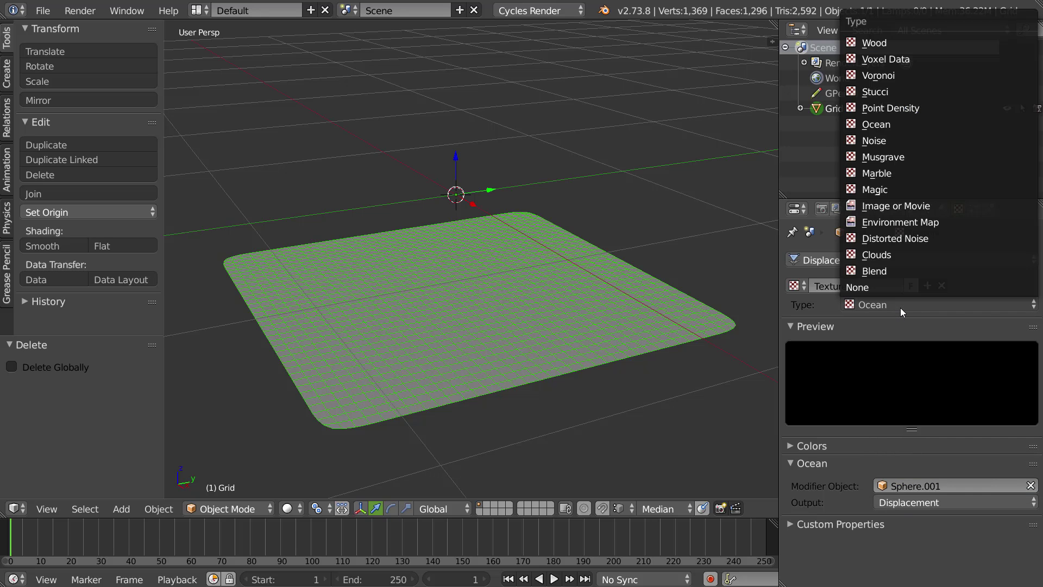
{"action": "left_click", "coordinate": [890, 173]}
{"action": "middle_click_drag", "start_coordinate": [446, 217], "coordinate": [546, 264]}
{"action": "left_click", "coordinate": [913, 208]}
{"action": "mouse_move", "coordinate": [976, 568]}
{"action": "left_mouse_down"}
{"action": "mouse_move", "coordinate": [962, 567]}
{"action": "mouse_move", "coordinate": [972, 569]}
{"action": "left_mouse_up"}
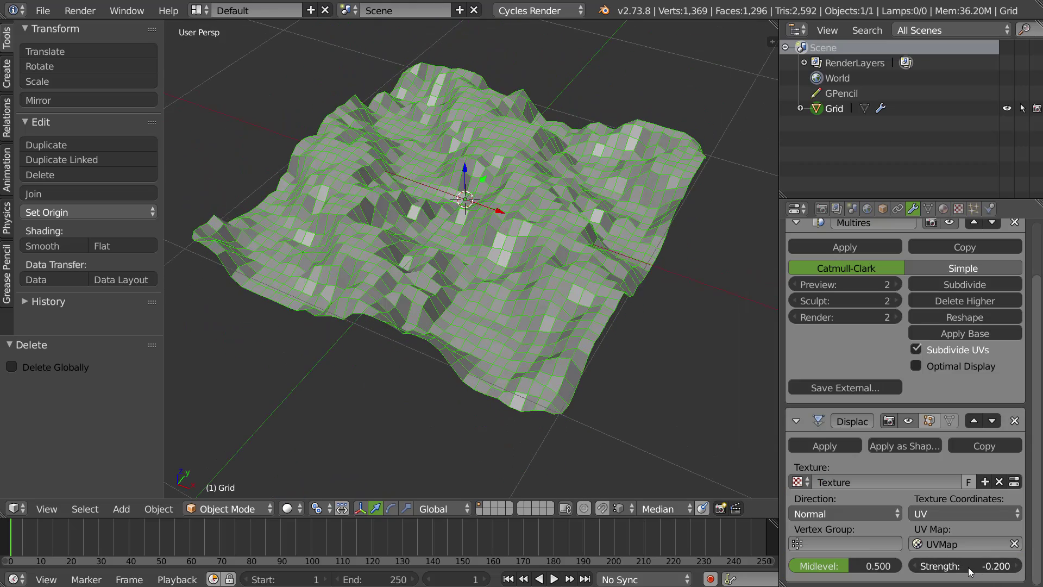
- Subdivide the grid's Multiresolution modifier further to level 4
{"action": "left_click", "coordinate": [947, 288]}
{"action": "left_click", "coordinate": [946, 288]}
{"action": "left_click", "coordinate": [949, 299]}
- Turn off the grid's Wire display and give the mesh smooth shading
{"action": "left_click", "coordinate": [882, 208]}
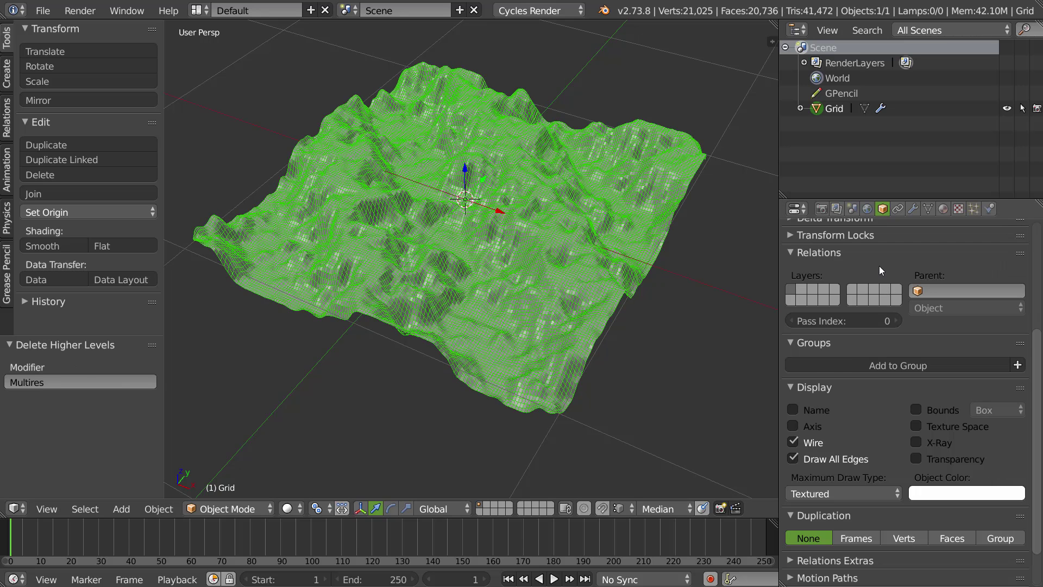
{"action": "left_click", "coordinate": [794, 442]}
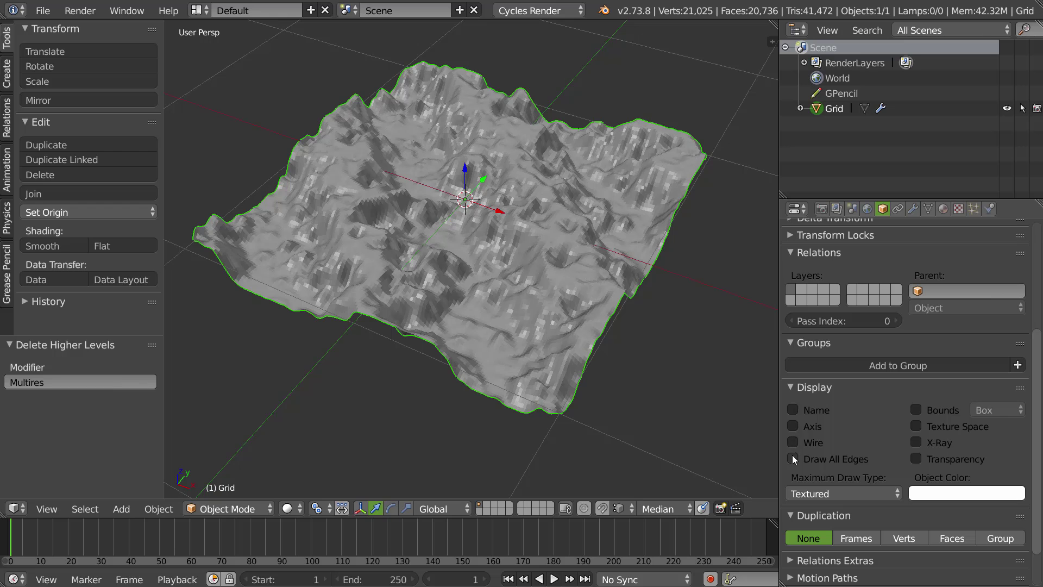
{"action": "mouse_move", "coordinate": [670, 292]}
{"action": "middle_mouse_down"}
{"action": "mouse_move", "coordinate": [550, 304]}
{"action": "mouse_move", "coordinate": [530, 270]}
{"action": "middle_mouse_up"}
{"action": "left_click", "coordinate": [46, 247]}
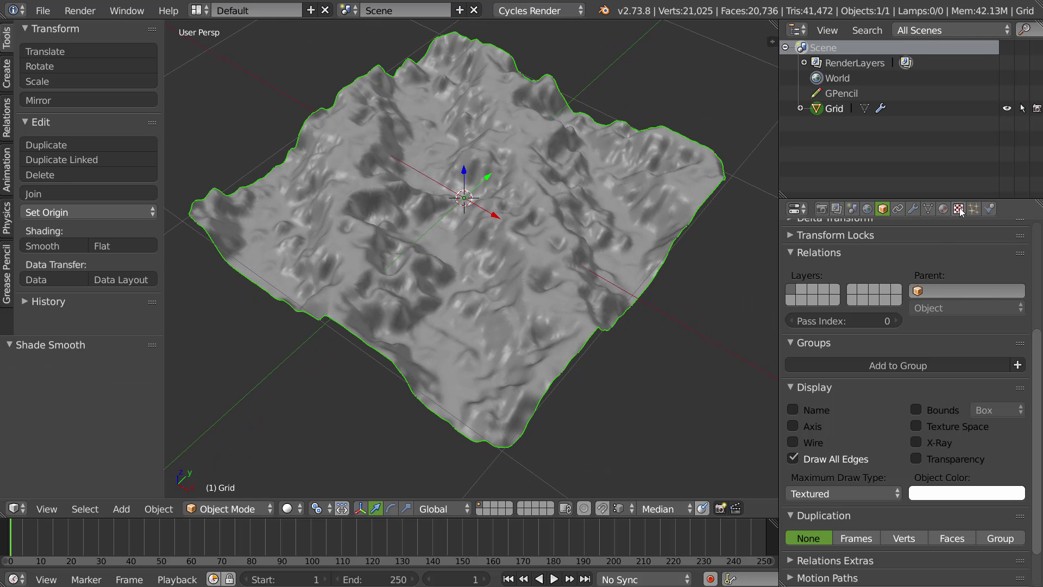
- Lower the Displace modifier's strength to -0.300, and raise it through zero to 0.200
{"action": "left_click", "coordinate": [913, 209]}
{"action": "left_click_drag", "start_coordinate": [967, 571], "coordinate": [929, 567]}
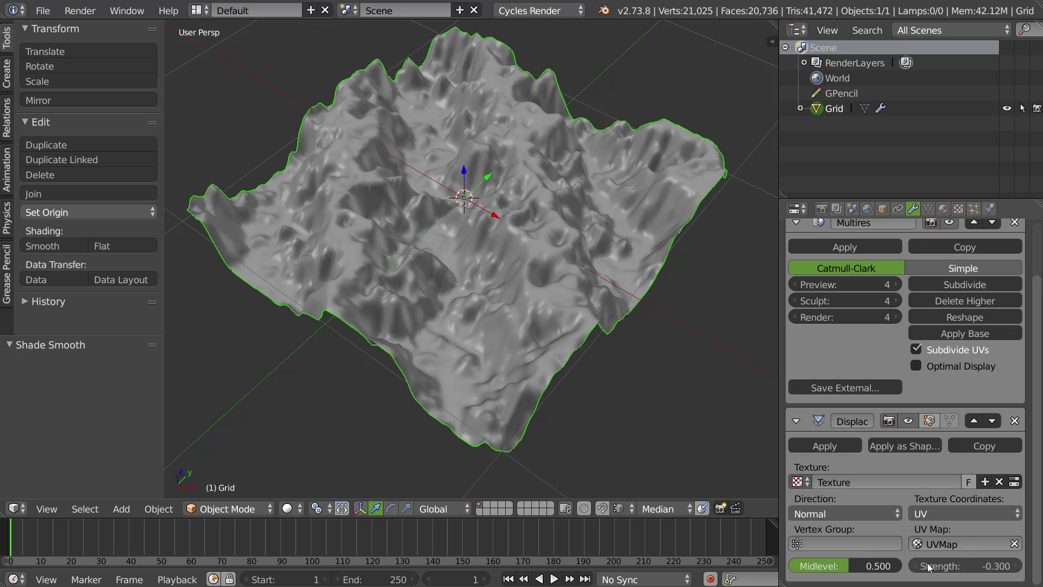
{"action": "left_click", "coordinate": [1018, 567]}
{"action": "left_click", "coordinate": [1018, 567]}
{"action": "left_click", "coordinate": [1018, 568]}
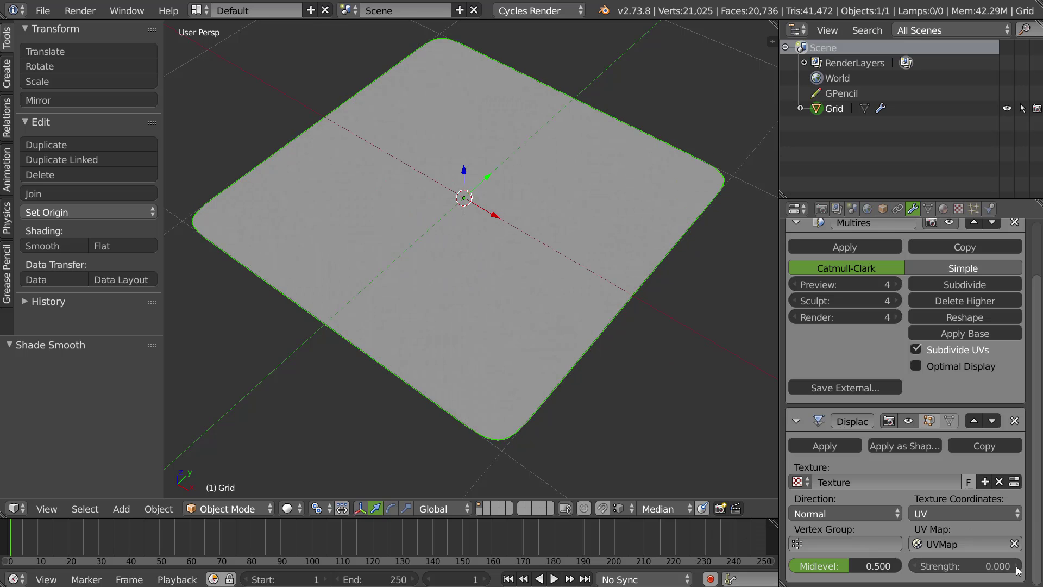
{"action": "left_click", "coordinate": [1018, 567]}
{"action": "left_click", "coordinate": [1018, 568]}
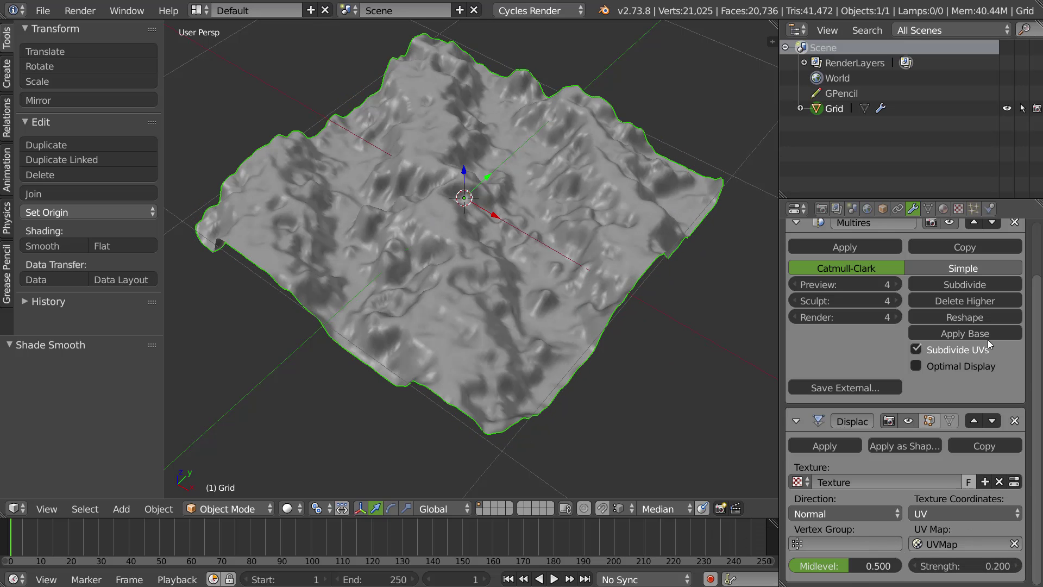
- Set the displacement texture's Marble pattern to Sharp
{"action": "left_click", "coordinate": [1014, 482]}
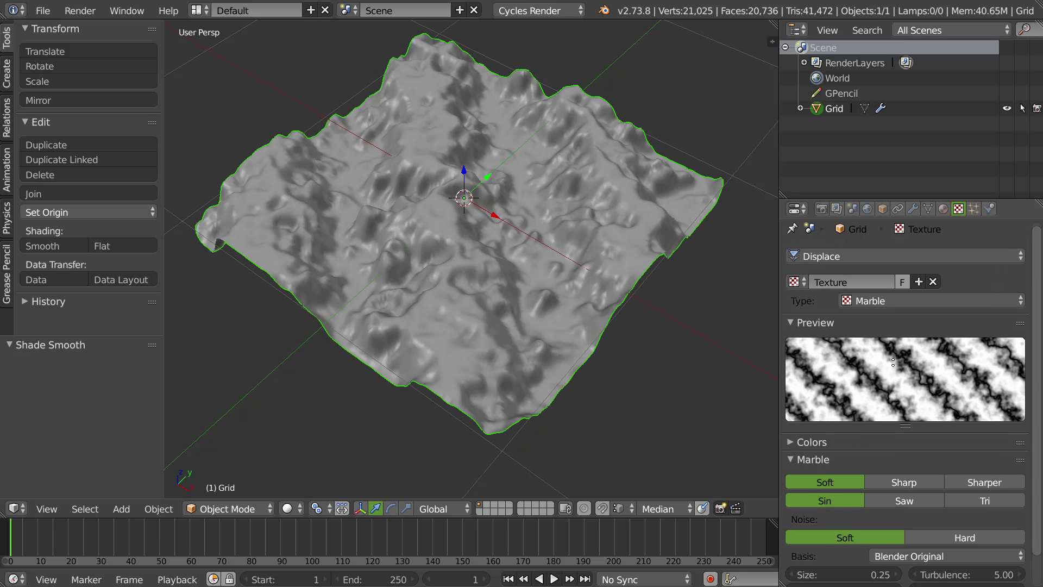
{"action": "scroll", "coordinate": [909, 276], "scroll_direction": "down", "scroll_amount": 2}
{"action": "left_click", "coordinate": [903, 449]}
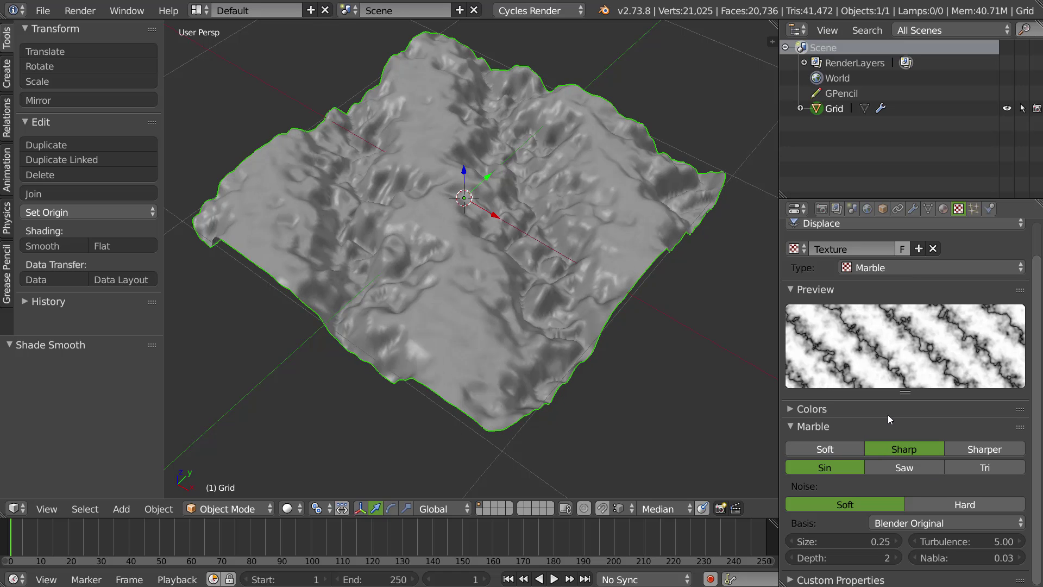
- Set the displacement texture's Marble pattern to Sharper, and switch the texture type to Clouds
{"action": "left_click", "coordinate": [984, 449]}
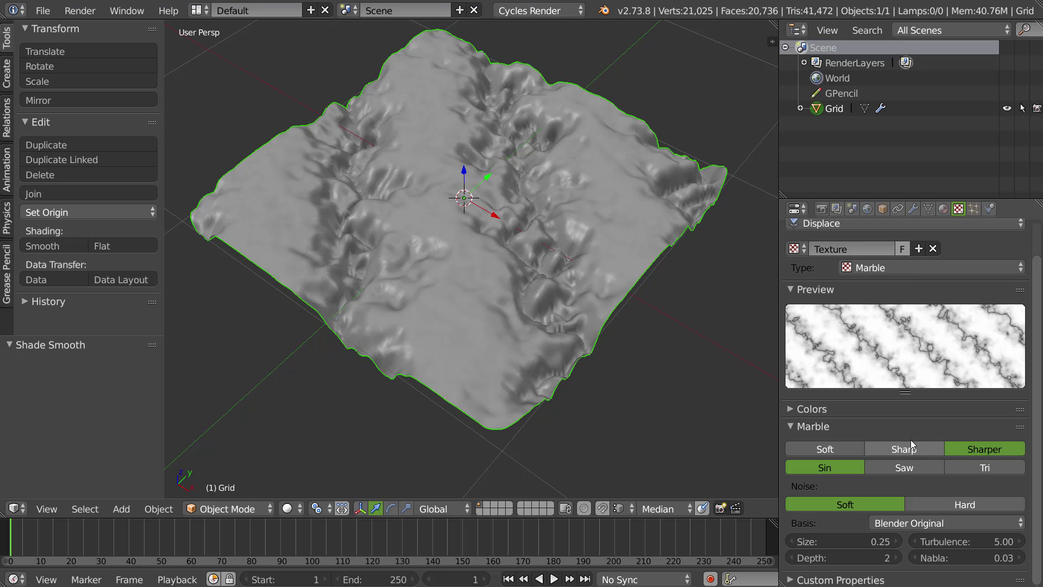
{"action": "left_click", "coordinate": [895, 267]}
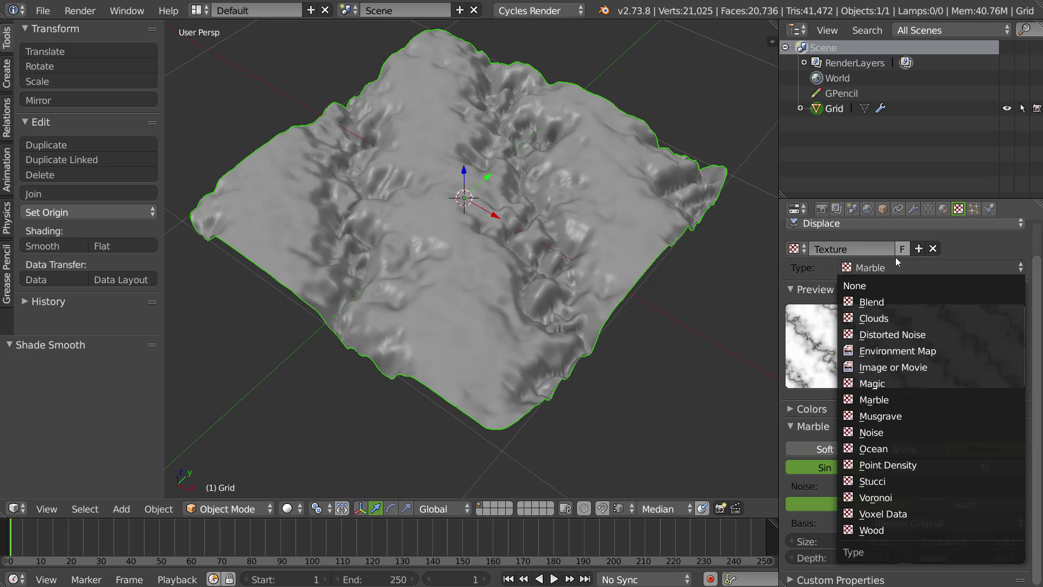
{"action": "left_click", "coordinate": [879, 315]}
{"action": "left_click", "coordinate": [900, 266]}
{"action": "left_click", "coordinate": [885, 269]}
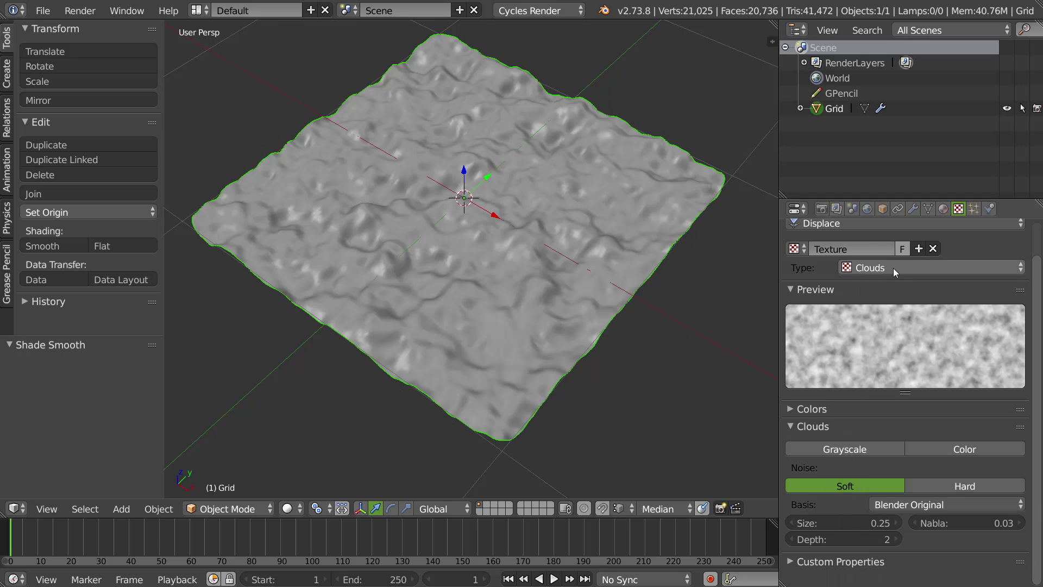
- Change the displacement texture type to Blend
{"action": "left_click", "coordinate": [893, 268]}
{"action": "left_click", "coordinate": [880, 302]}
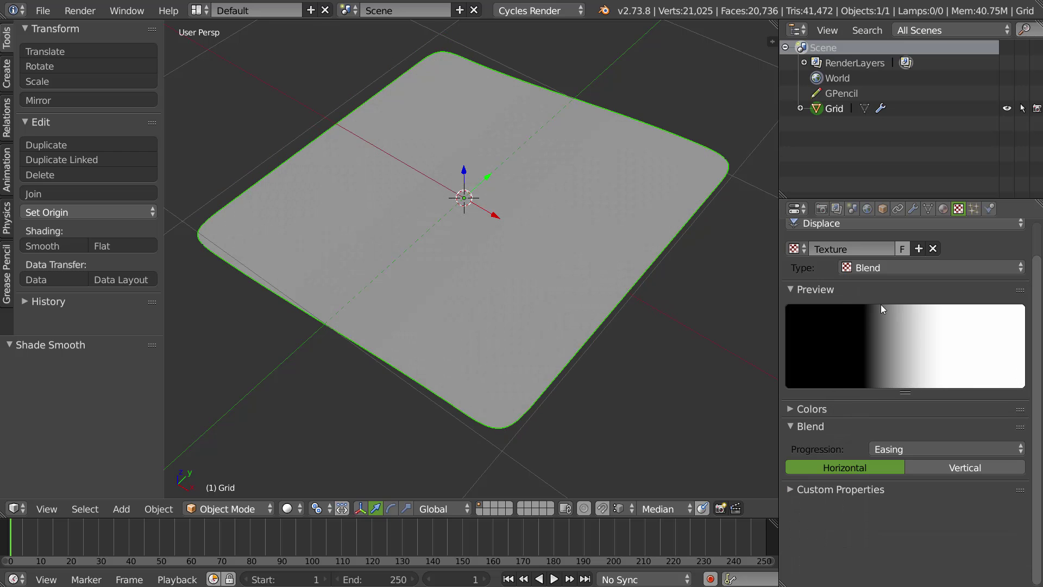
{"action": "left_click", "coordinate": [901, 268]}
{"action": "middle_click_drag", "start_coordinate": [586, 343], "coordinate": [625, 291]}
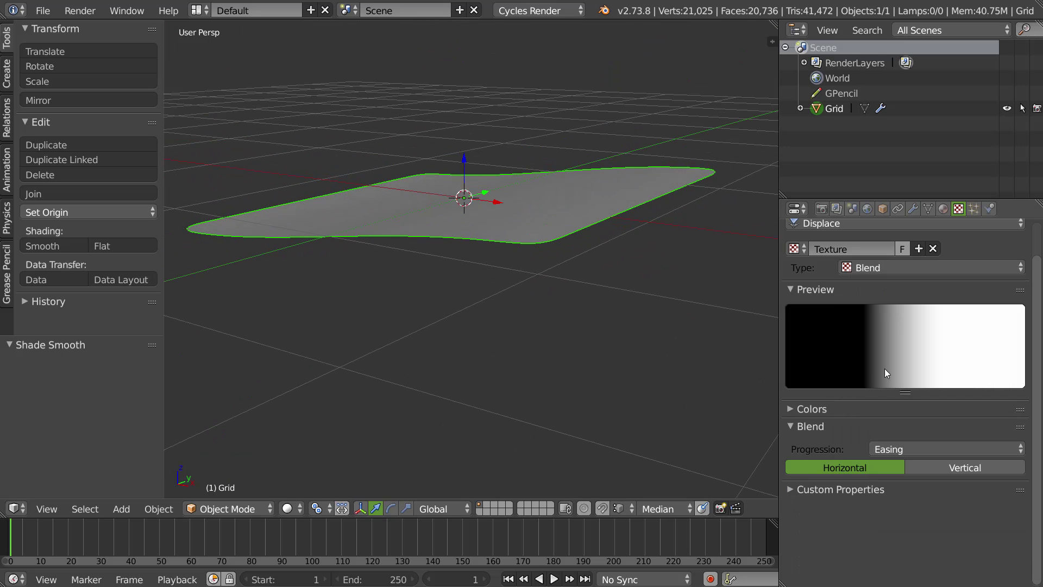
- Change the displacement texture type to Distorted Noise and check its noise distortion options
{"action": "left_click", "coordinate": [900, 266]}
{"action": "left_click", "coordinate": [897, 335]}
{"action": "middle_click_drag", "start_coordinate": [699, 327], "coordinate": [706, 353]}
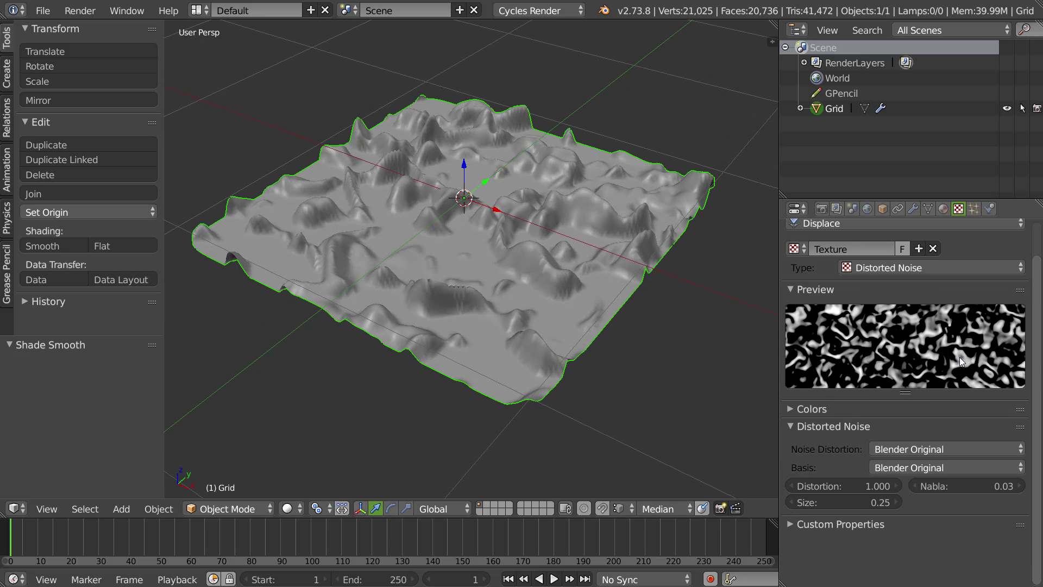
{"action": "left_click", "coordinate": [921, 449]}
- Try the Ocean texture type, and switch to Stucci with an increased noise size
{"action": "left_click", "coordinate": [901, 268]}
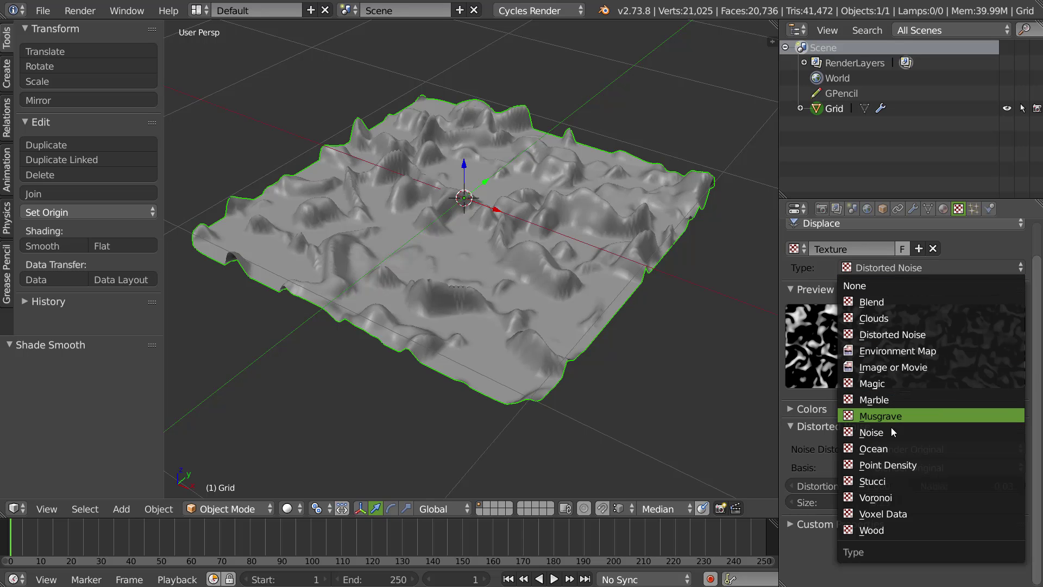
{"action": "left_click", "coordinate": [887, 448]}
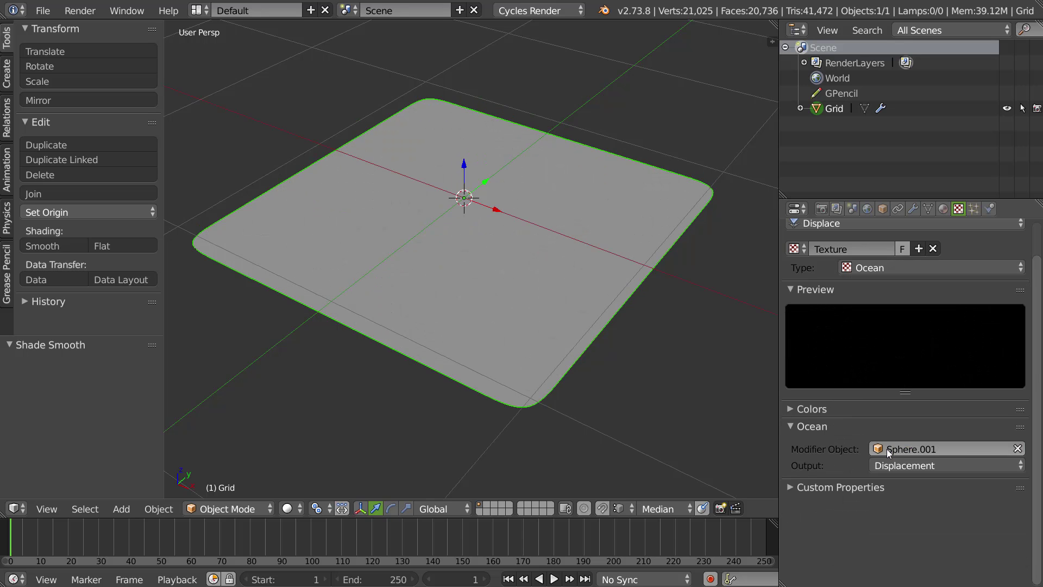
{"action": "left_click", "coordinate": [884, 267]}
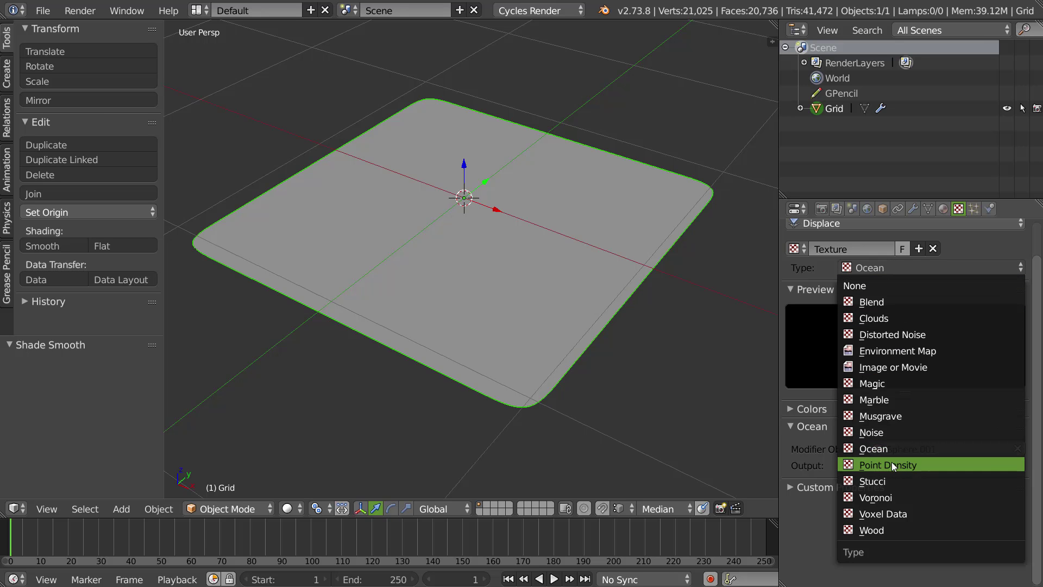
{"action": "left_click", "coordinate": [881, 481]}
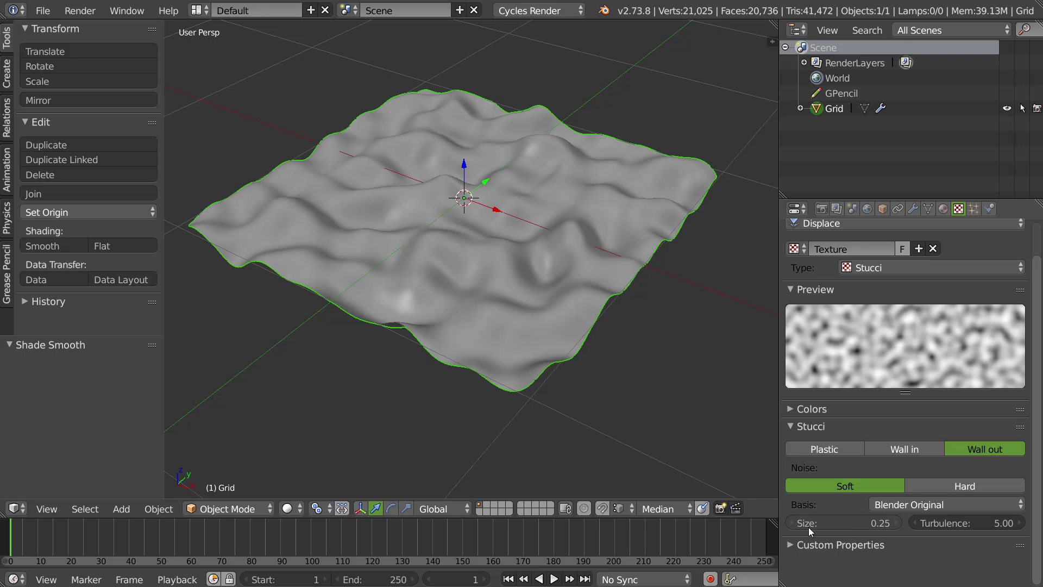
{"action": "mouse_move", "coordinate": [849, 523]}
{"action": "left_mouse_down"}
{"action": "mouse_move", "coordinate": [801, 530]}
{"action": "mouse_move", "coordinate": [853, 516]}
{"action": "left_mouse_up"}
- Change the displacement texture type to Image or Movie and load 10.jpg from U:\Textures\tileable
{"action": "left_click", "coordinate": [908, 266]}
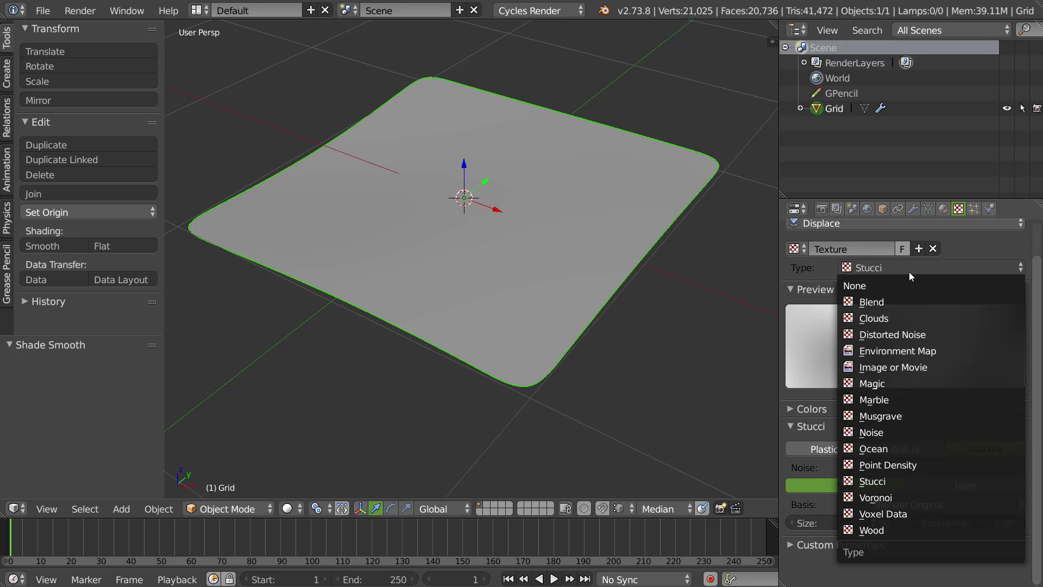
{"action": "left_click", "coordinate": [898, 366]}
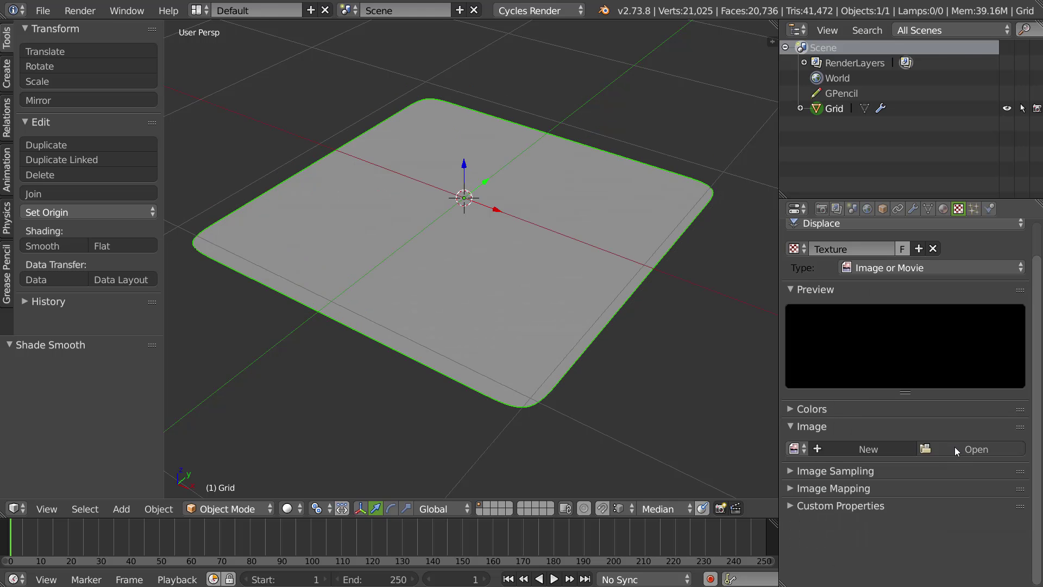
{"action": "left_click", "coordinate": [954, 446]}
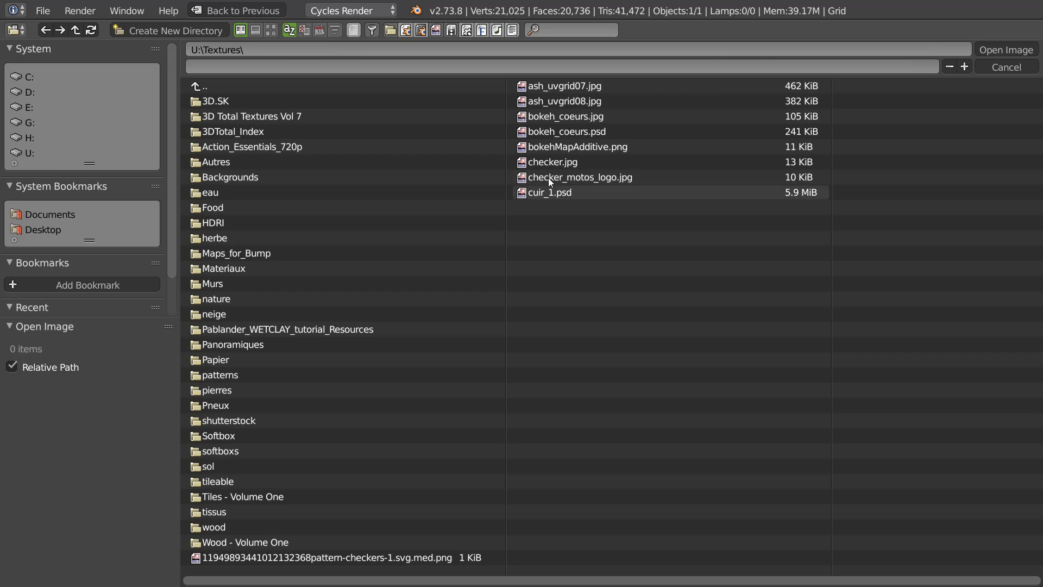
{"action": "left_click", "coordinate": [221, 498]}
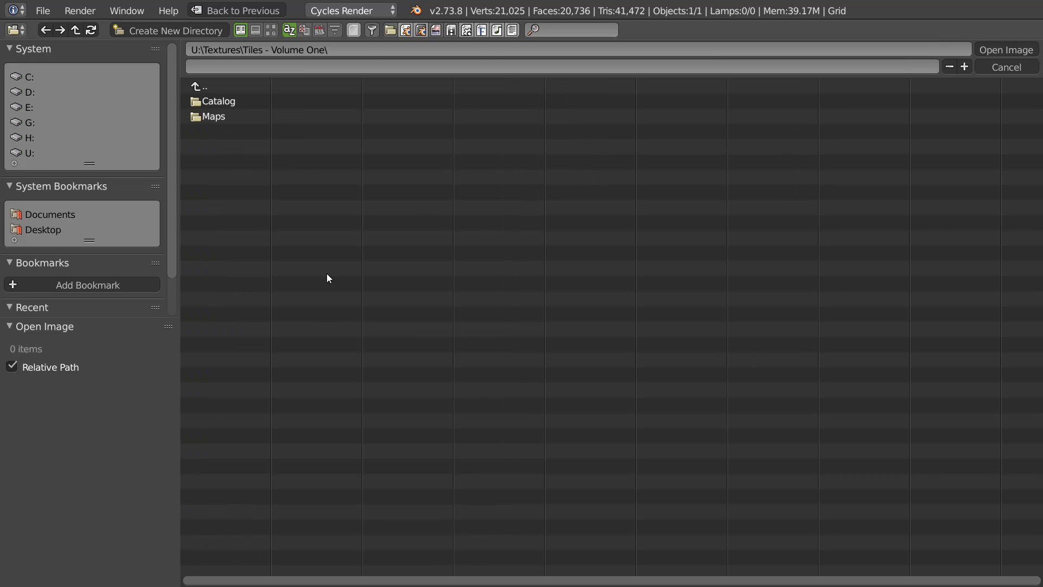
{"action": "left_click", "coordinate": [218, 86]}
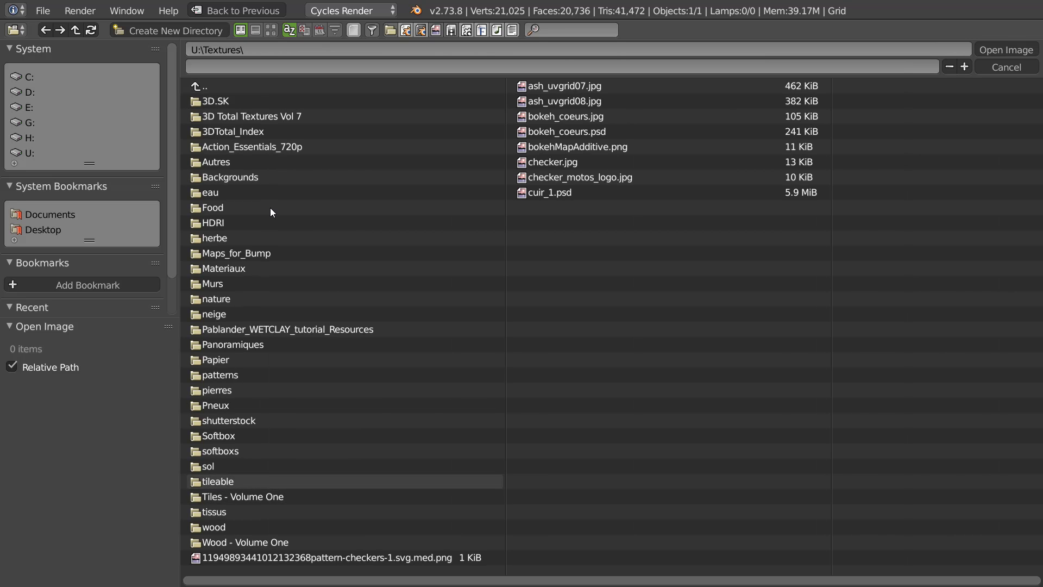
{"action": "left_click", "coordinate": [272, 31]}
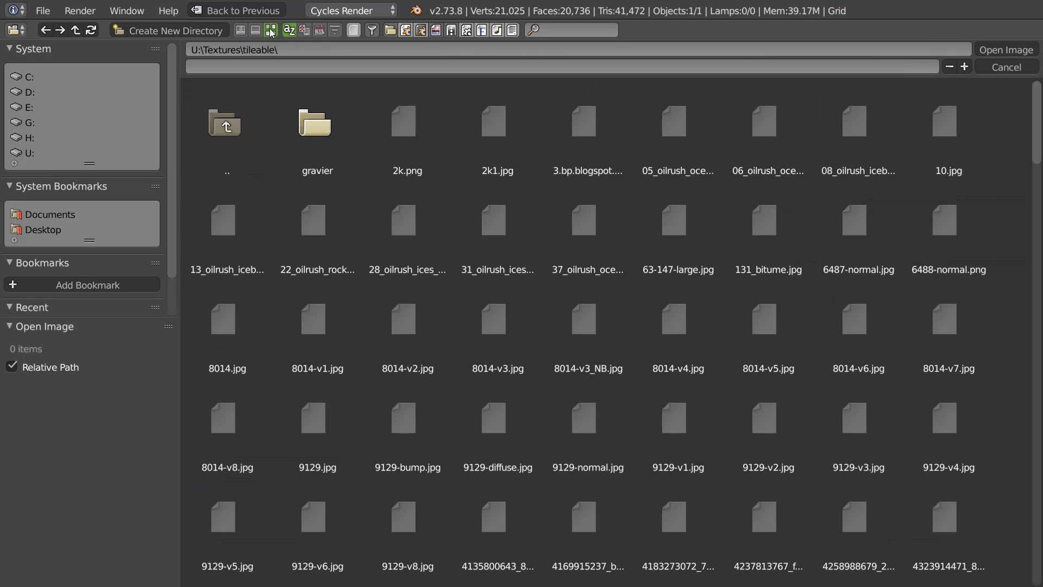
{"action": "left_click", "coordinate": [950, 121]}
{"action": "left_click", "coordinate": [1005, 50]}
{"action": "middle_click_drag", "start_coordinate": [551, 256], "coordinate": [503, 326]}
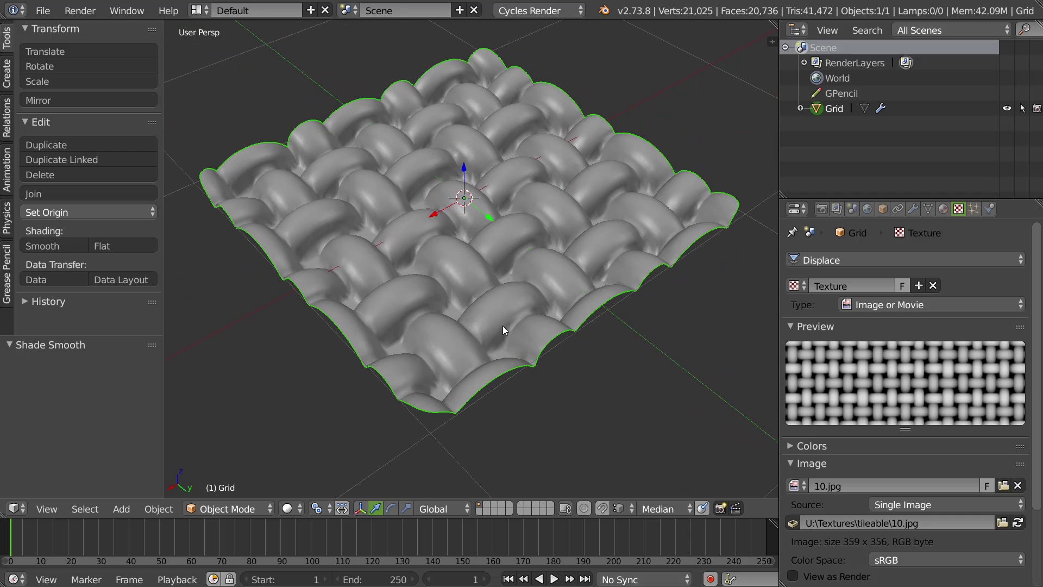
- Set the image mapping of the 10.jpg texture to repeat 2 times in both X and Y
{"action": "middle_click_drag", "start_coordinate": [929, 487], "coordinate": [929, 281]}
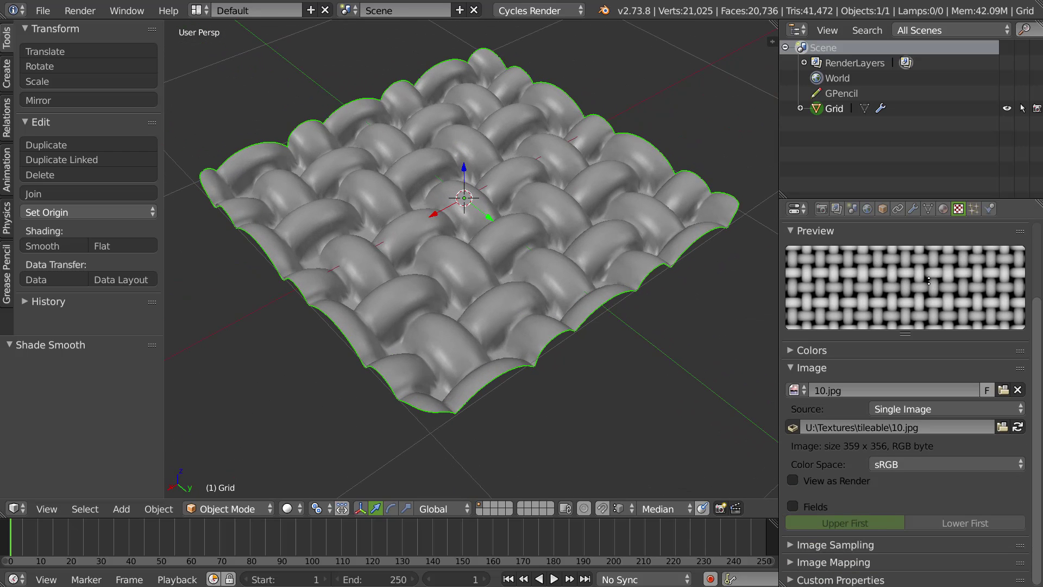
{"action": "left_click", "coordinate": [839, 565]}
{"action": "middle_click_drag", "start_coordinate": [864, 556], "coordinate": [882, 416]}
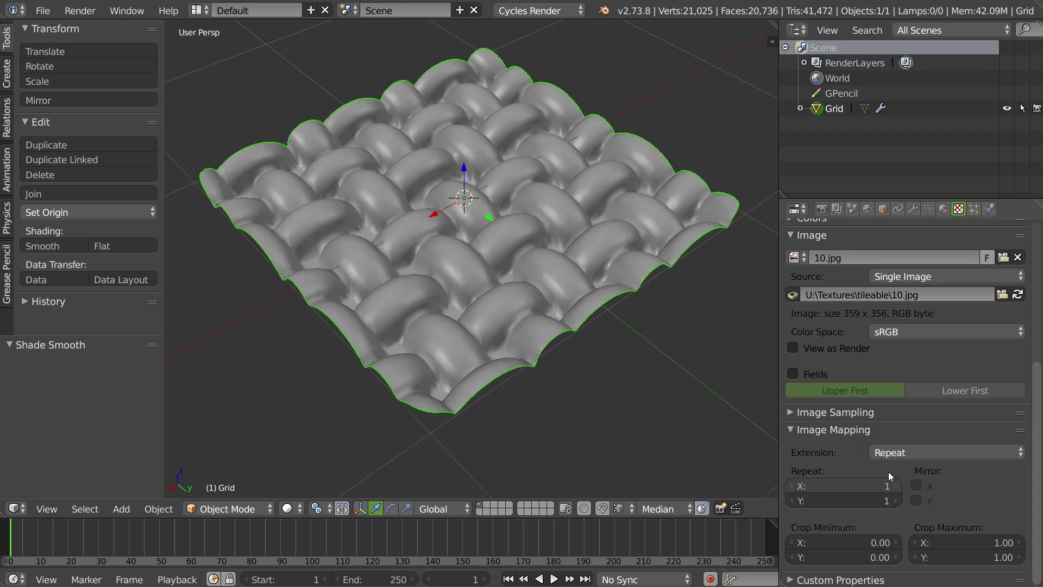
{"action": "left_click", "coordinate": [843, 486]}
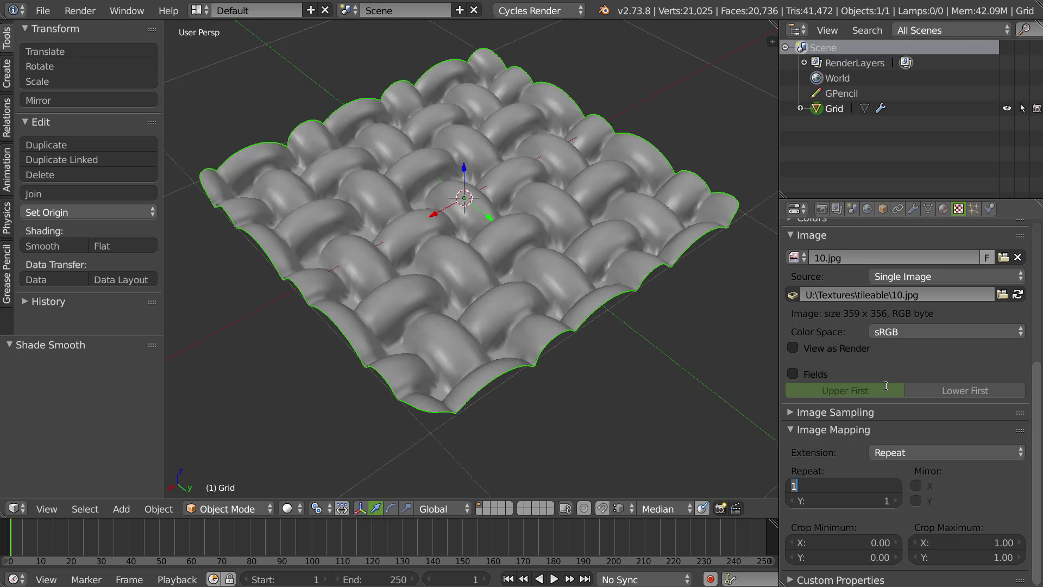
{"action": "key", "text": "Tab"}
{"action": "key", "text": "Return"}
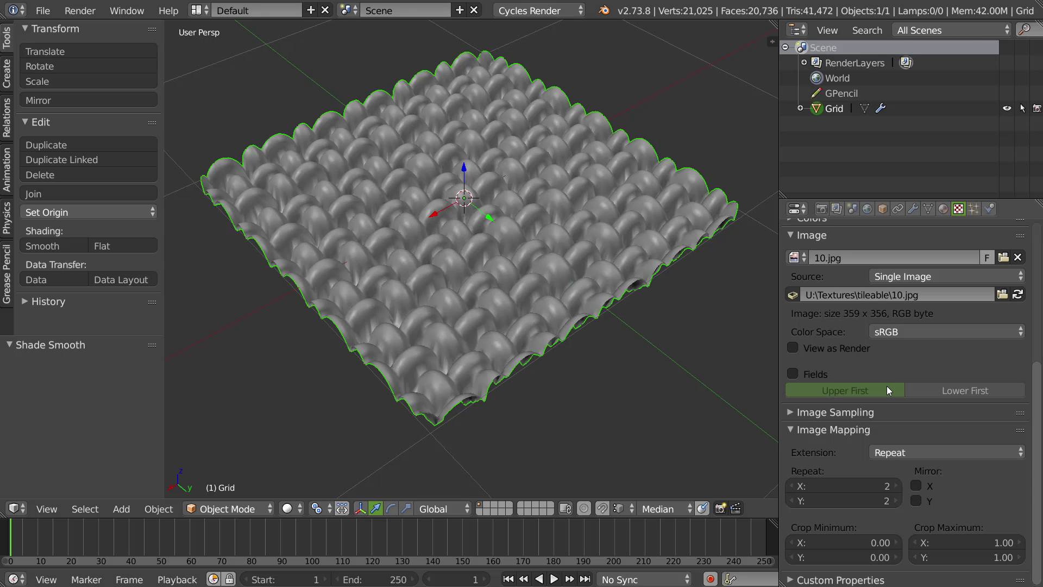
- Try a strength of 0.05 on the grid's Displace modifier, and raise it to 0.100
{"action": "left_click", "coordinate": [918, 213]}
{"action": "left_click", "coordinate": [951, 569]}
{"action": "type", "text": ".0"}
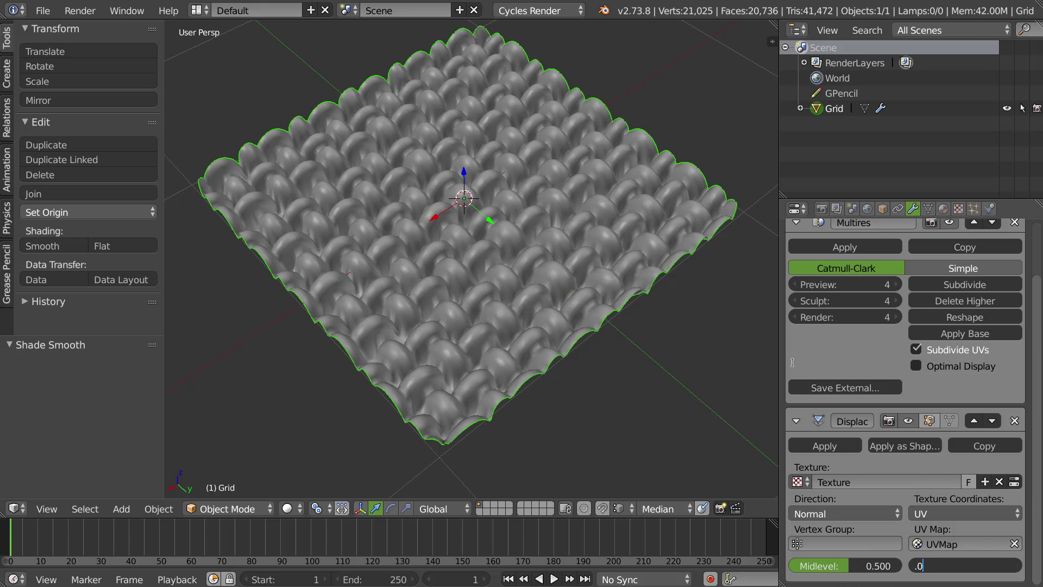
{"action": "type", "text": "5"}
{"action": "key", "text": "Return"}
{"action": "left_click", "coordinate": [971, 567]}
{"action": "type", "text": ".1"}
{"action": "key", "text": "Return"}
{"action": "middle_click_drag", "start_coordinate": [517, 340], "coordinate": [540, 342]}
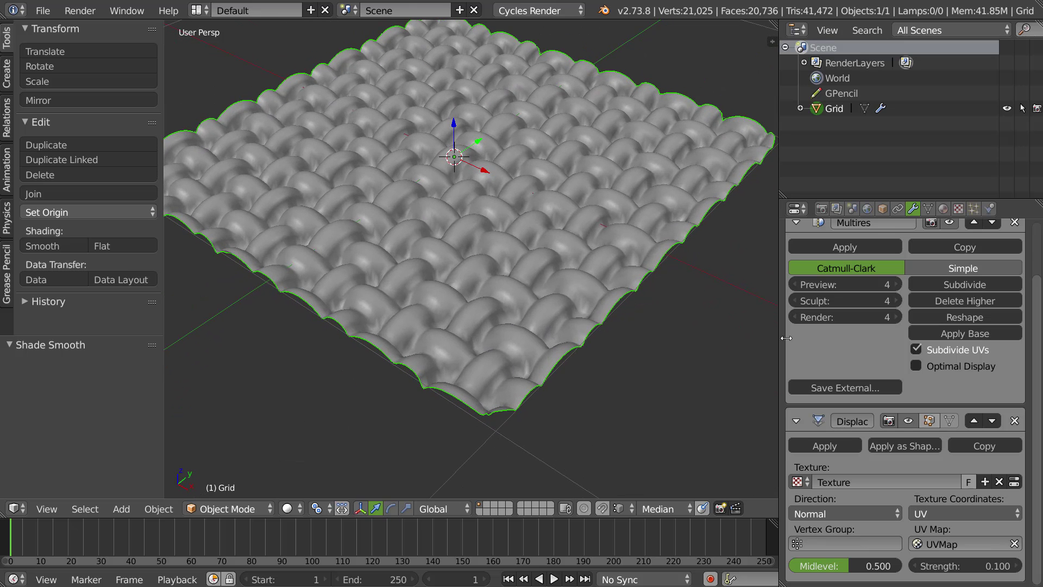
- Lower the Multiresolution modifier's preview level to 2, and restore it to 4
{"action": "left_click", "coordinate": [799, 290]}
{"action": "left_click", "coordinate": [799, 289]}
{"action": "left_click", "coordinate": [899, 289]}
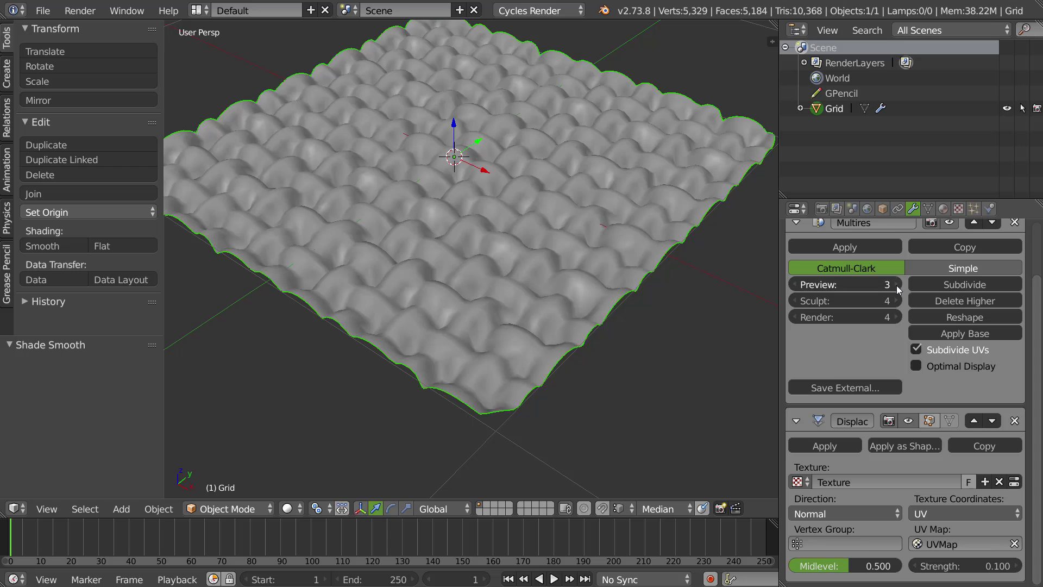
{"action": "left_click", "coordinate": [899, 290]}
{"action": "scroll", "coordinate": [851, 365], "scroll_direction": "up", "scroll_amount": 2}
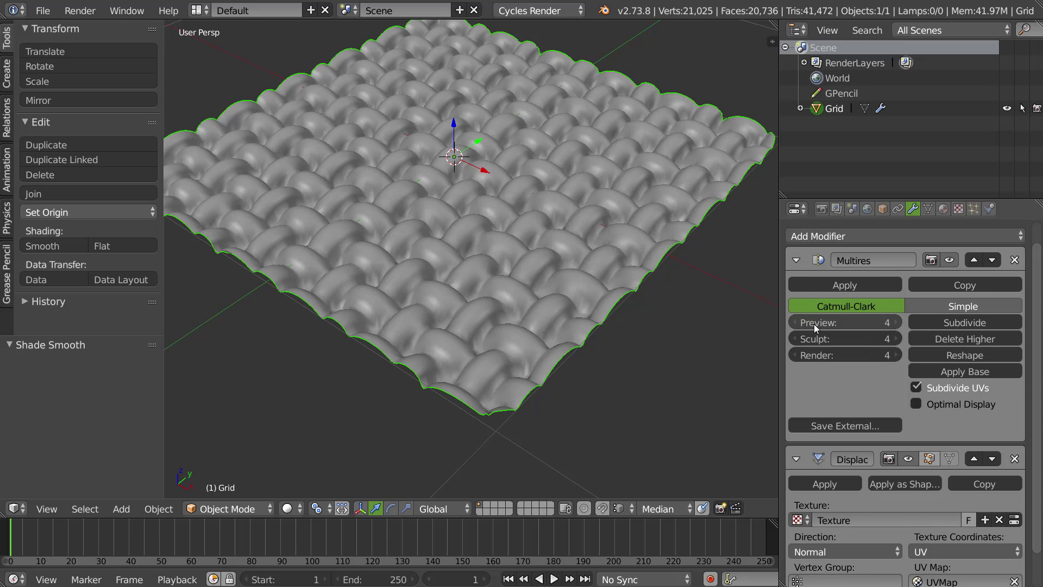
- Set the Multiresolution modifier's preview level to 0 and check the grid in wireframe
{"action": "left_click_drag", "start_coordinate": [838, 323], "coordinate": [779, 321]}
{"action": "middle_click_drag", "start_coordinate": [591, 345], "coordinate": [593, 351], "text": "shift"}
{"action": "key", "text": "z"}
{"action": "key", "text": "z"}
- Preview the grid with Rendered viewport shading, and return the viewport to wireframe
{"action": "left_click", "coordinate": [289, 509]}
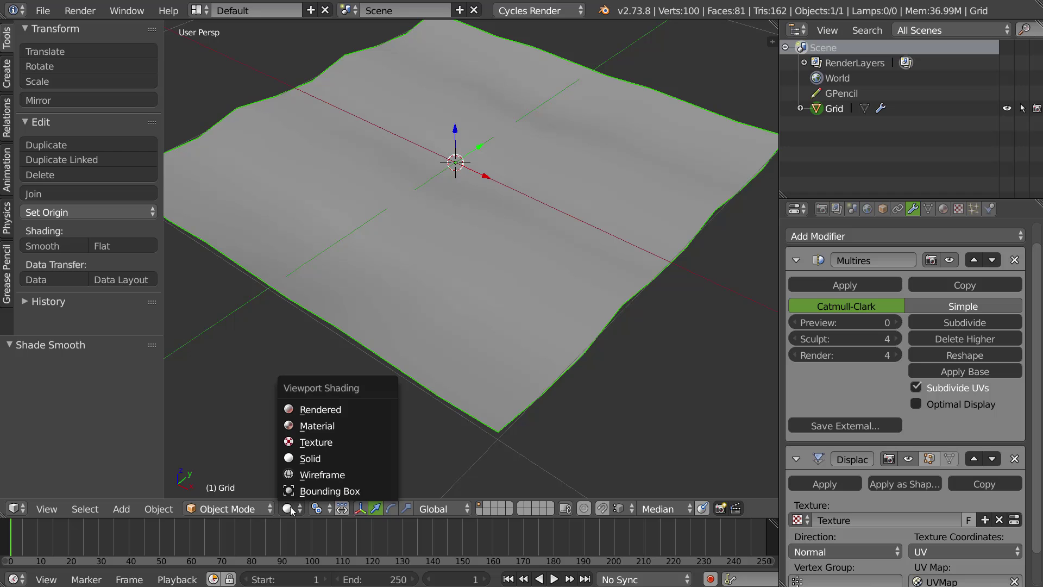
{"action": "left_click", "coordinate": [313, 409]}
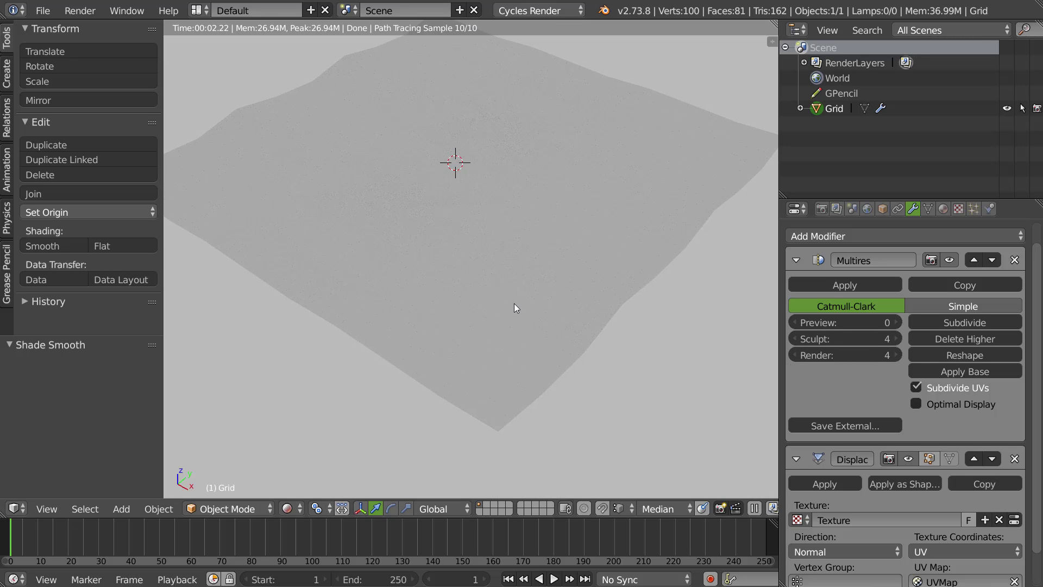
{"action": "key", "text": "z"}
- Add a camera to the scene and switch the viewport to the camera view
{"action": "middle_click_drag", "start_coordinate": [535, 303], "coordinate": [524, 293]}
{"action": "key", "text": "shift+a"}
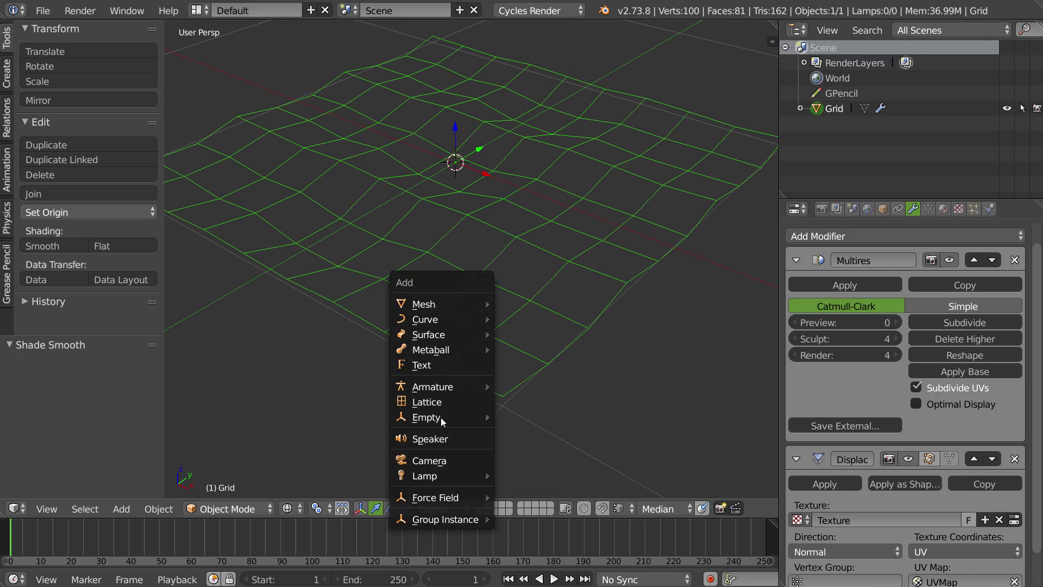
{"action": "mouse_move", "coordinate": [441, 496]}
{"action": "left_click", "coordinate": [429, 460]}
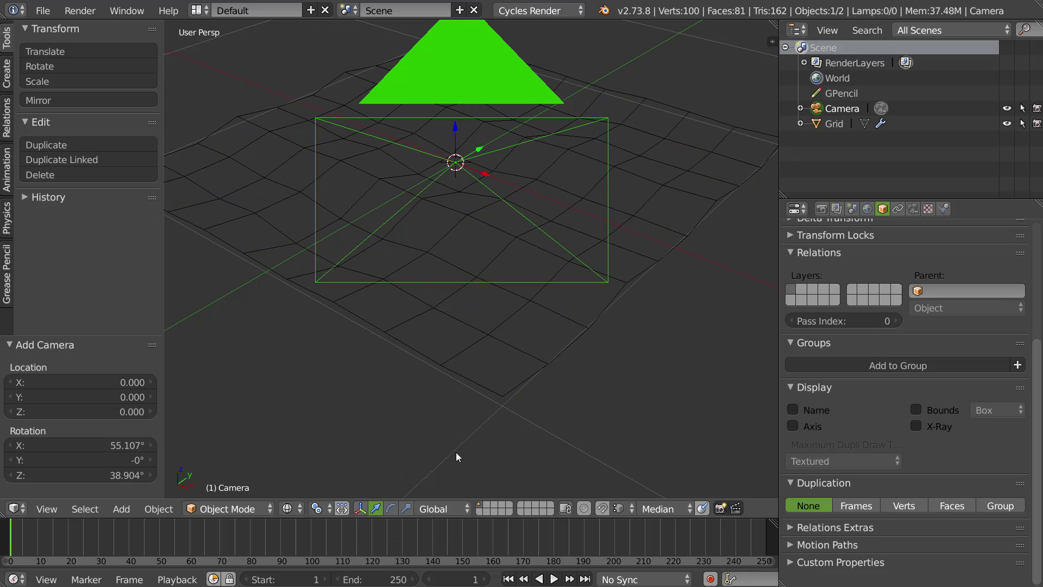
{"action": "key", "text": "KP_0"}
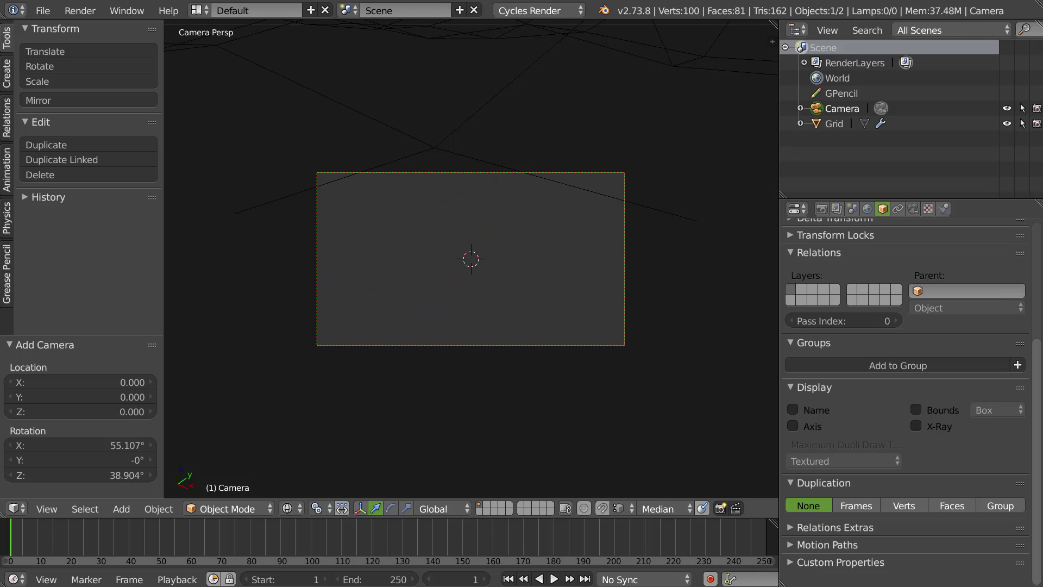
- Lock the camera to the view and pull it back to frame the grid
{"action": "key", "text": "n"}
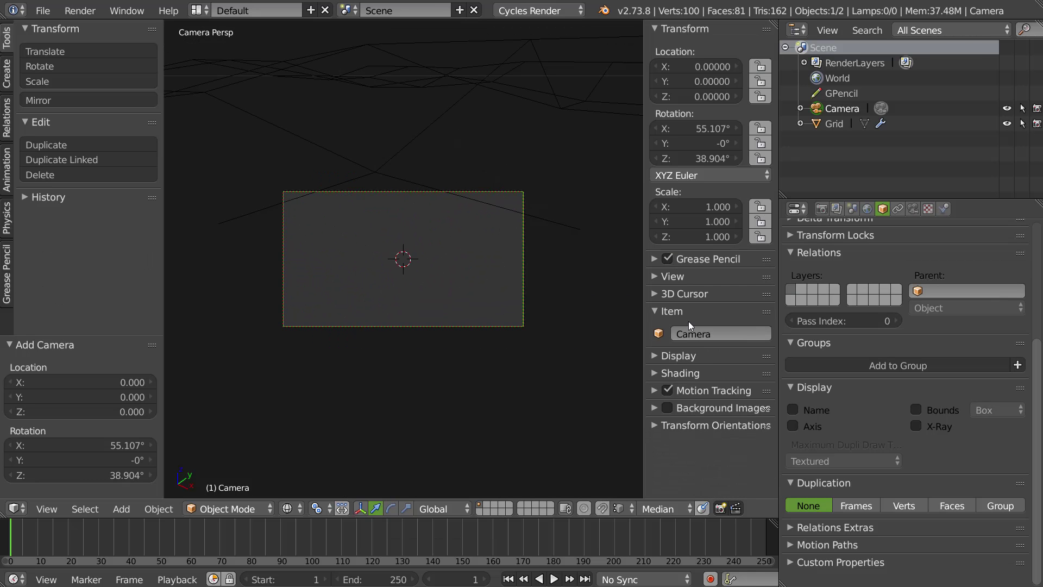
{"action": "left_click", "coordinate": [670, 275]}
{"action": "left_click", "coordinate": [658, 366]}
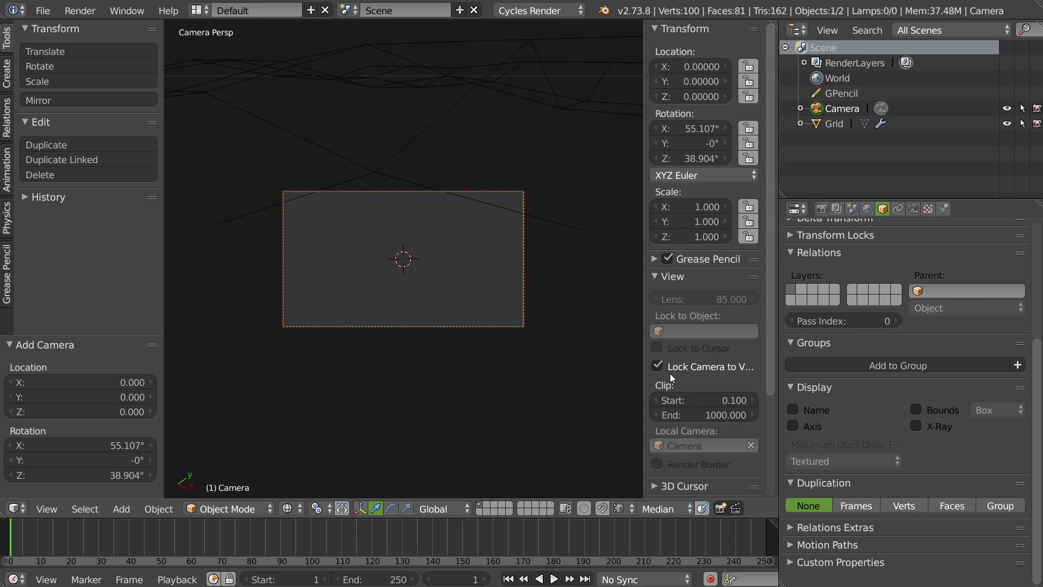
{"action": "middle_click_drag", "start_coordinate": [478, 248], "coordinate": [392, 349], "text": "ctrl"}
{"action": "middle_click_drag", "start_coordinate": [525, 270], "coordinate": [462, 263], "text": "shift"}
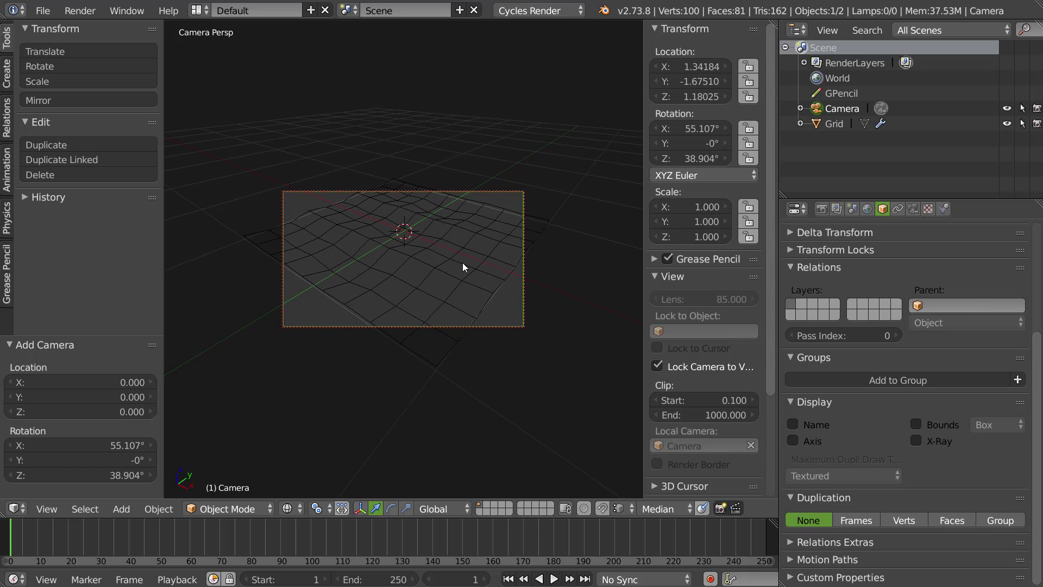
- Switch the viewport to solid shading, render the camera view, and return to the 3D view
{"action": "key", "text": "z"}
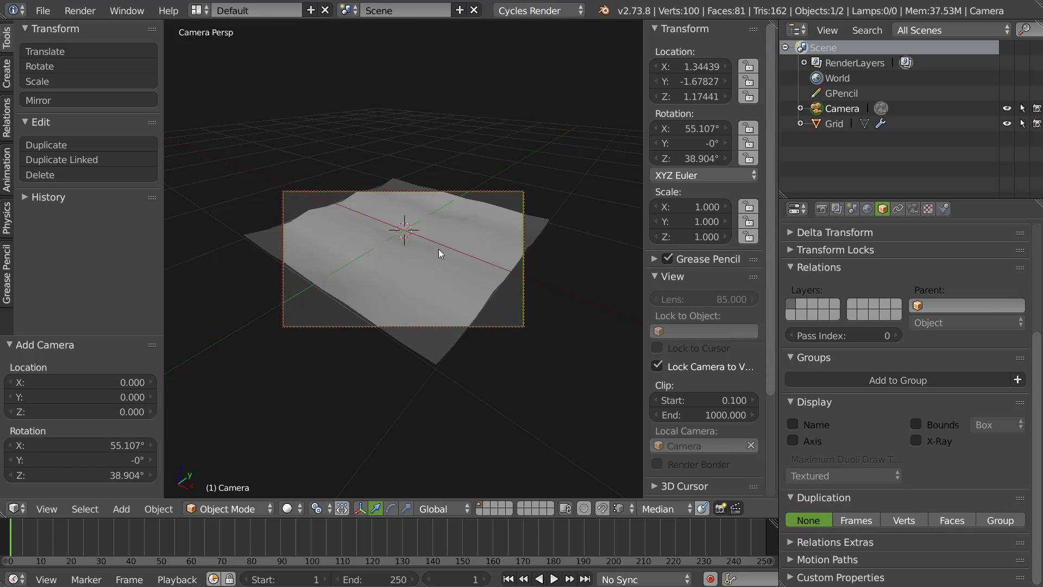
{"action": "left_click", "coordinate": [822, 209]}
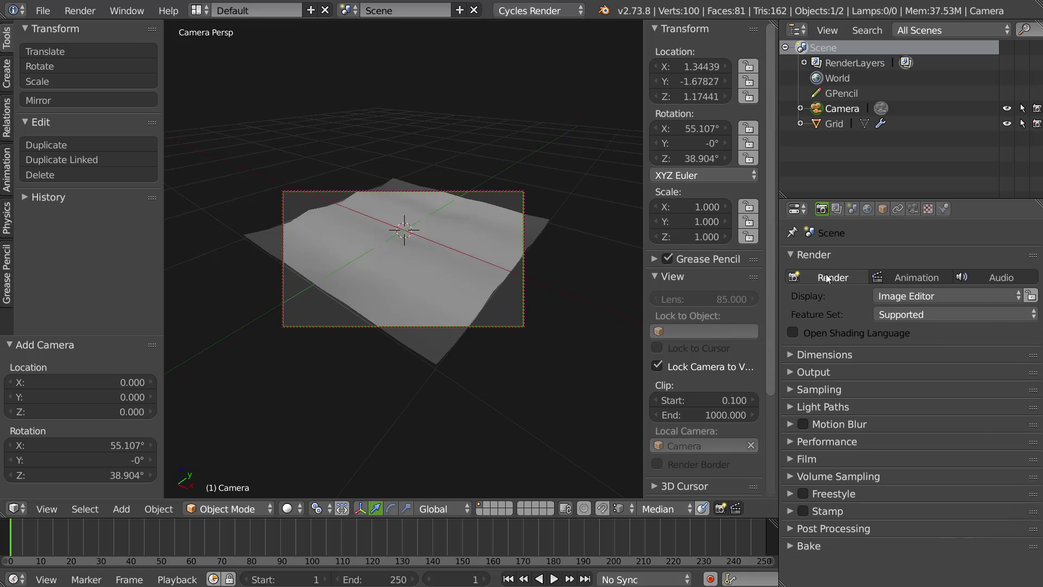
{"action": "left_click", "coordinate": [826, 276]}
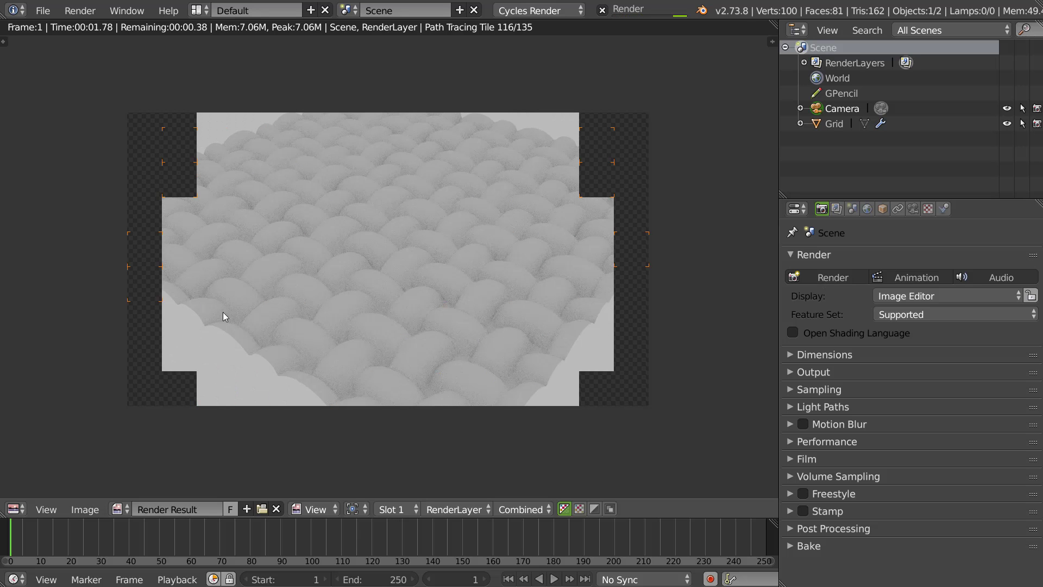
{"action": "left_click", "coordinate": [15, 508]}
{"action": "left_click", "coordinate": [49, 491]}
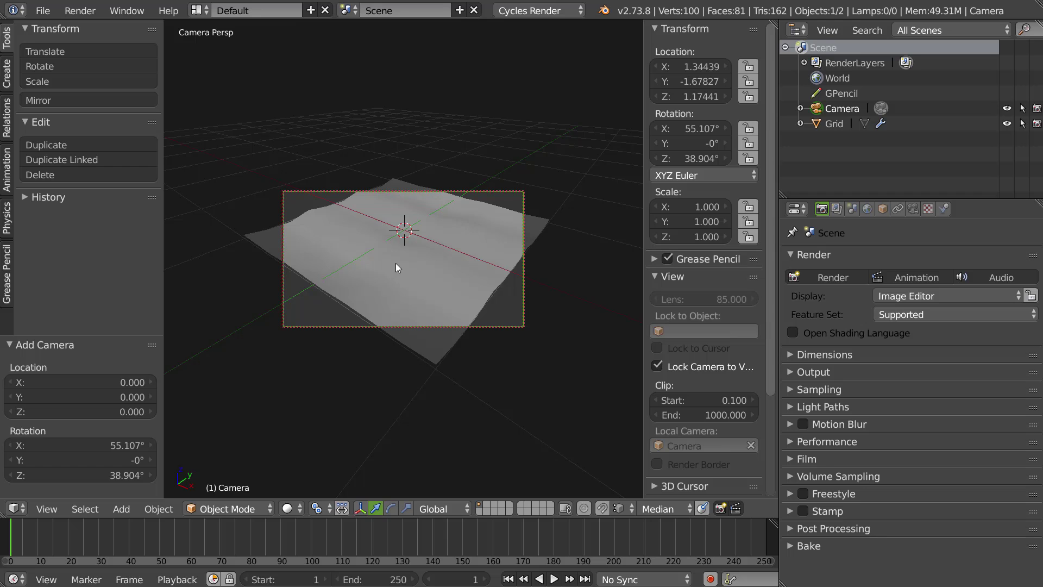
- Set the grid's Multiresolution preview level to 4 and render the camera view again
{"action": "left_click", "coordinate": [898, 209]}
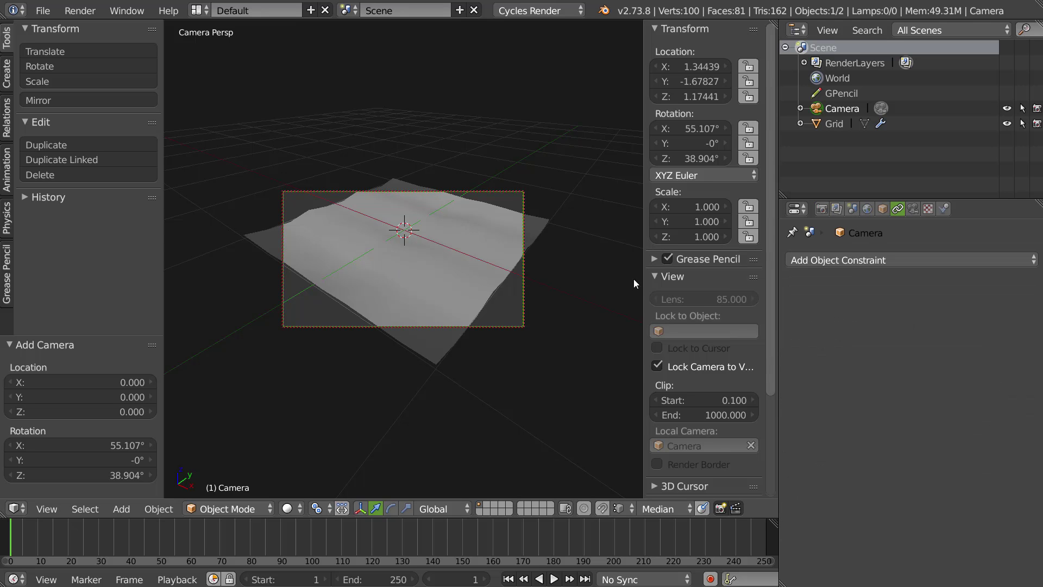
{"action": "right_click", "coordinate": [435, 287]}
{"action": "left_click", "coordinate": [883, 209]}
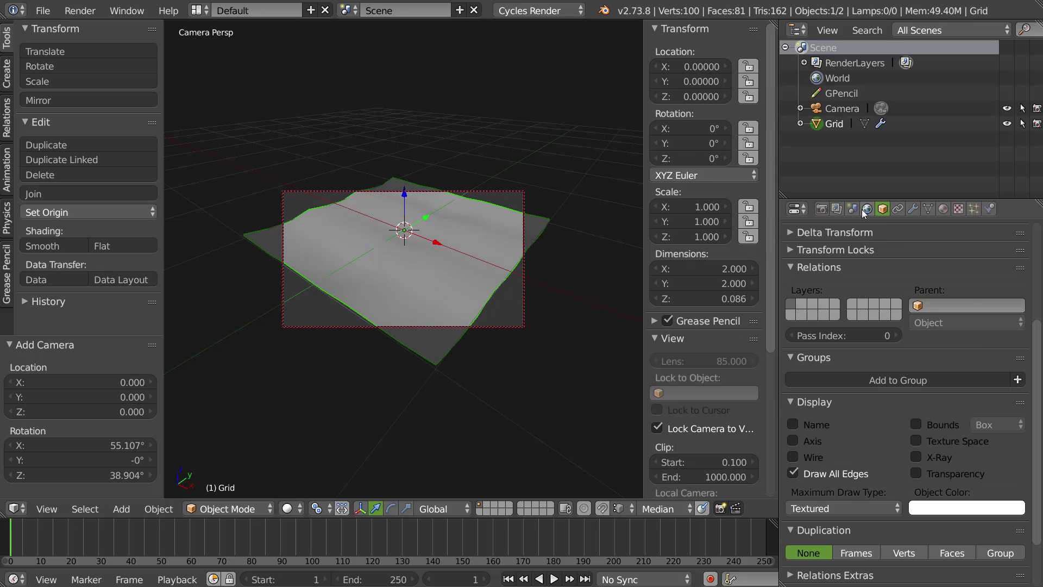
{"action": "left_click", "coordinate": [914, 210]}
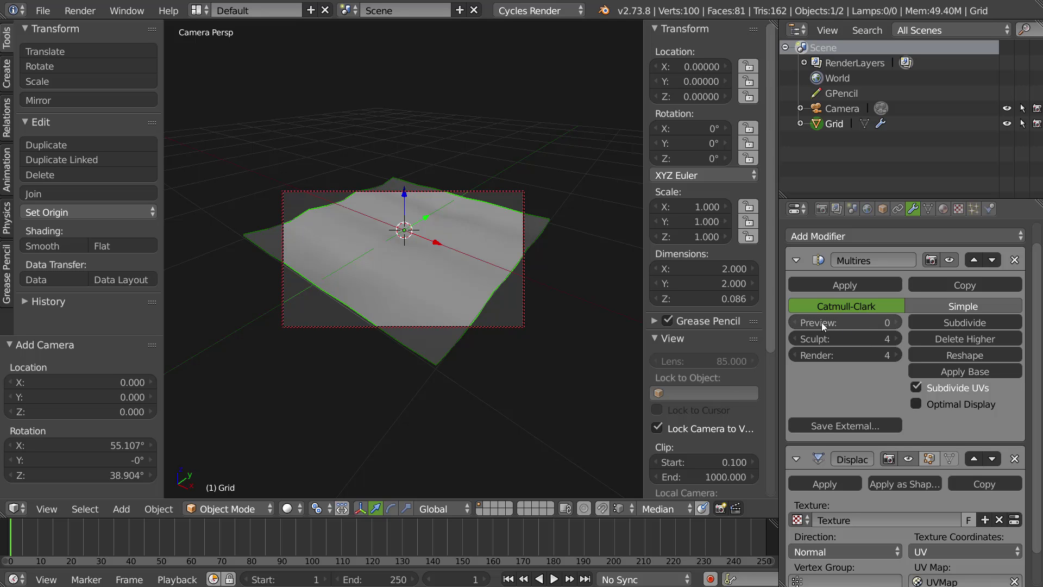
{"action": "left_click", "coordinate": [899, 322]}
{"action": "left_click", "coordinate": [898, 321]}
{"action": "left_click", "coordinate": [899, 322]}
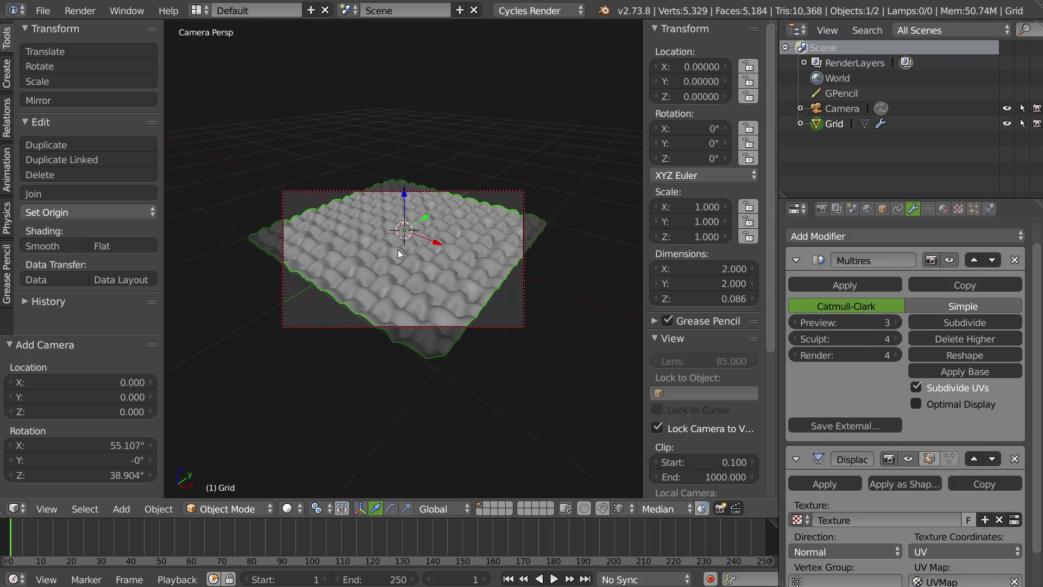
{"action": "left_click", "coordinate": [899, 321]}
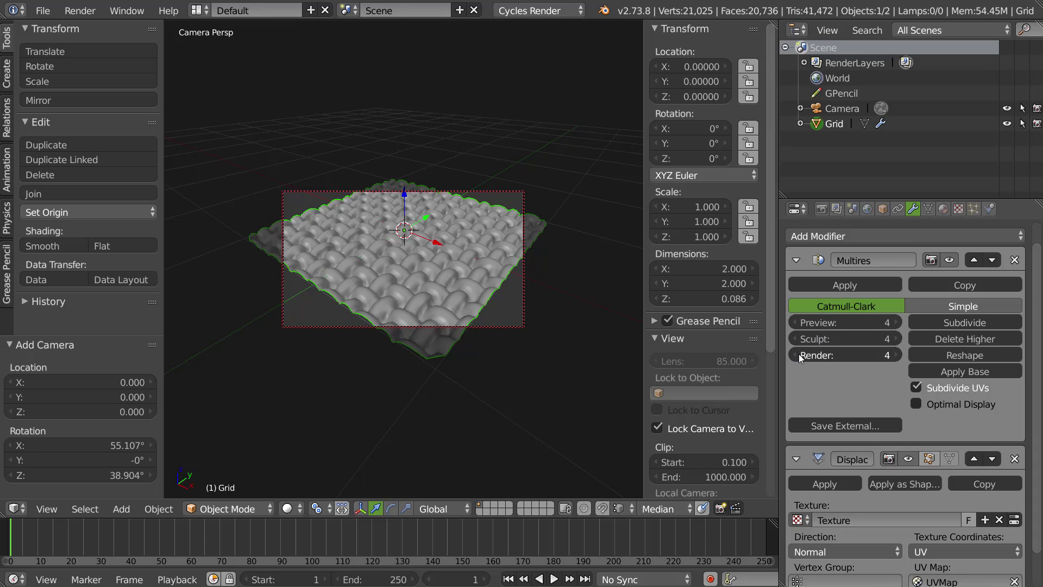
{"action": "left_click", "coordinate": [822, 210]}
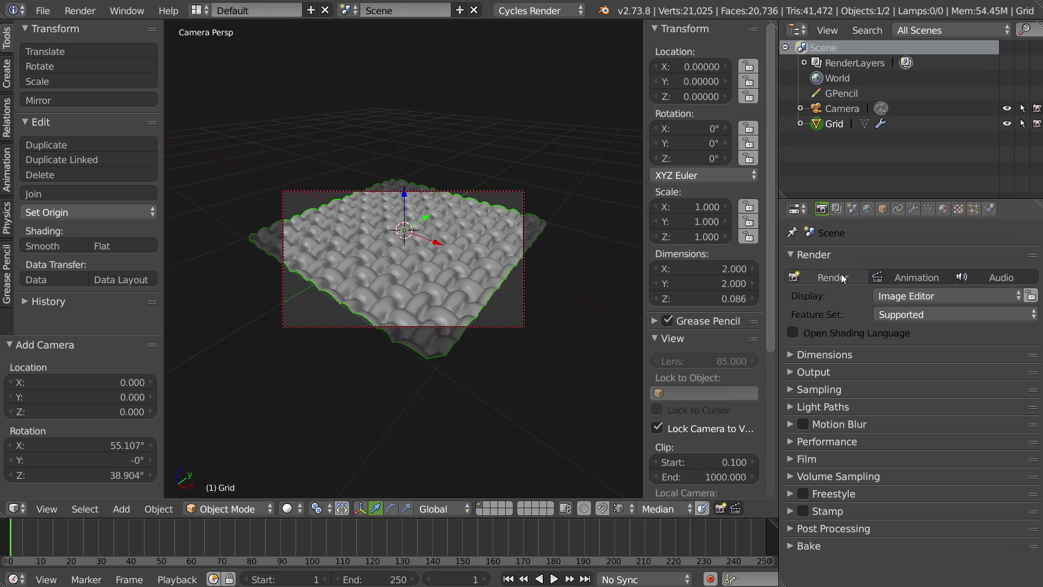
{"action": "left_click", "coordinate": [806, 274]}
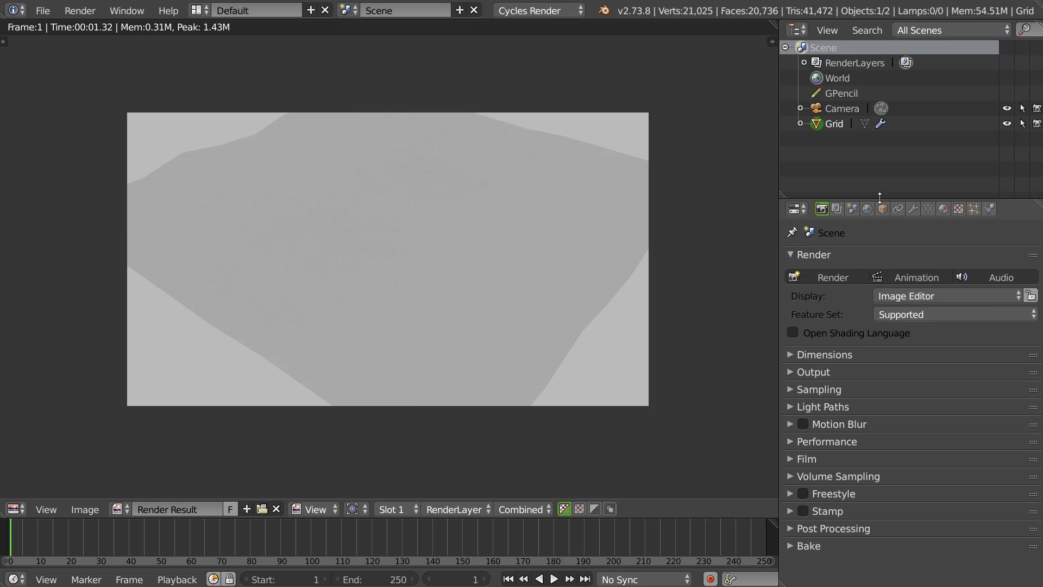
- Set the compute device in the system preferences to CUDA with GeForce GTX 780 + TITAN
{"action": "left_click", "coordinate": [43, 17]}
{"action": "left_click", "coordinate": [82, 177]}
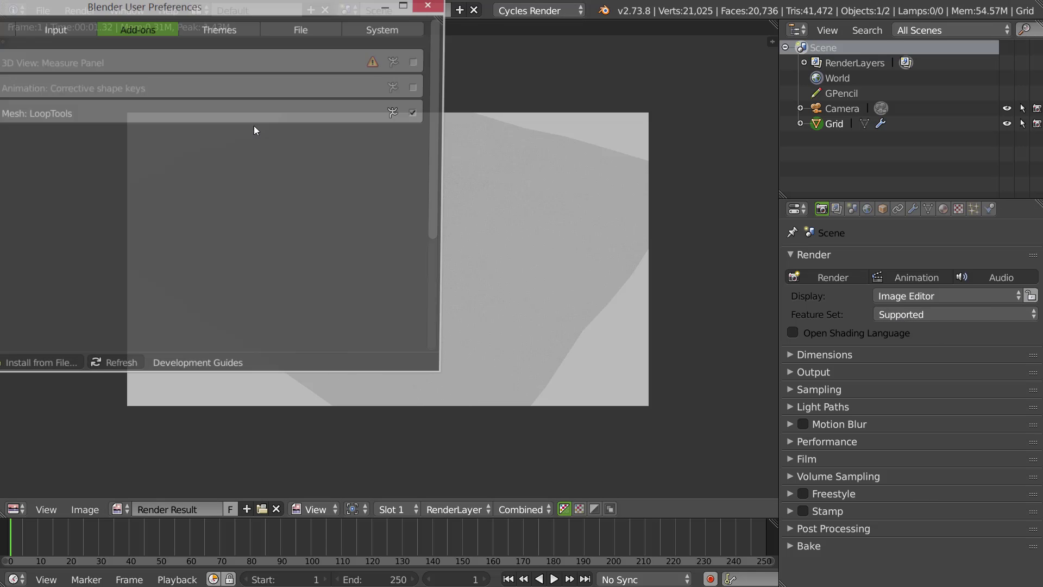
{"action": "left_click", "coordinate": [357, 27]}
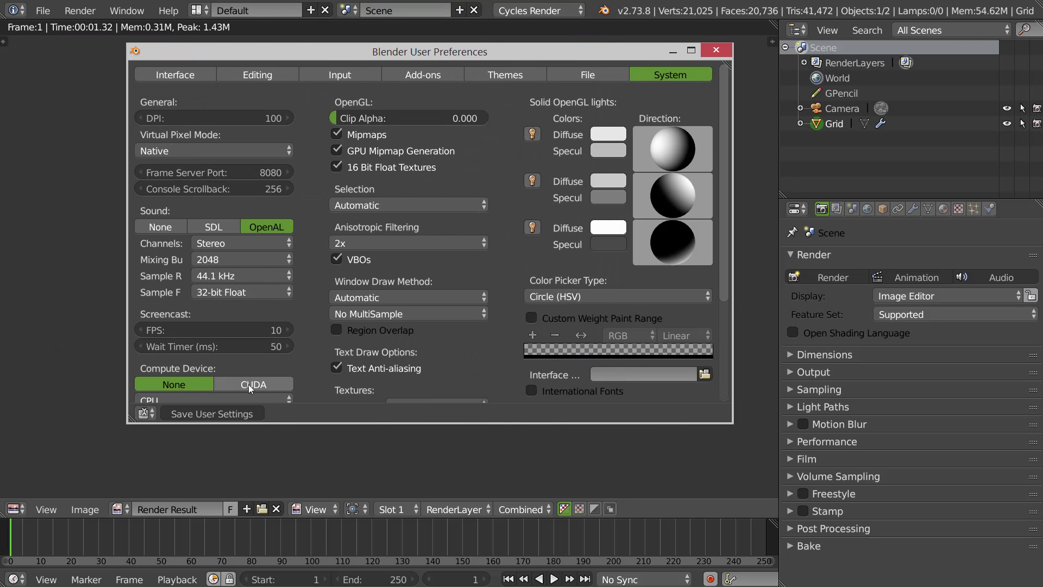
{"action": "left_click", "coordinate": [249, 384]}
{"action": "left_click", "coordinate": [235, 399]}
{"action": "left_click", "coordinate": [227, 345]}
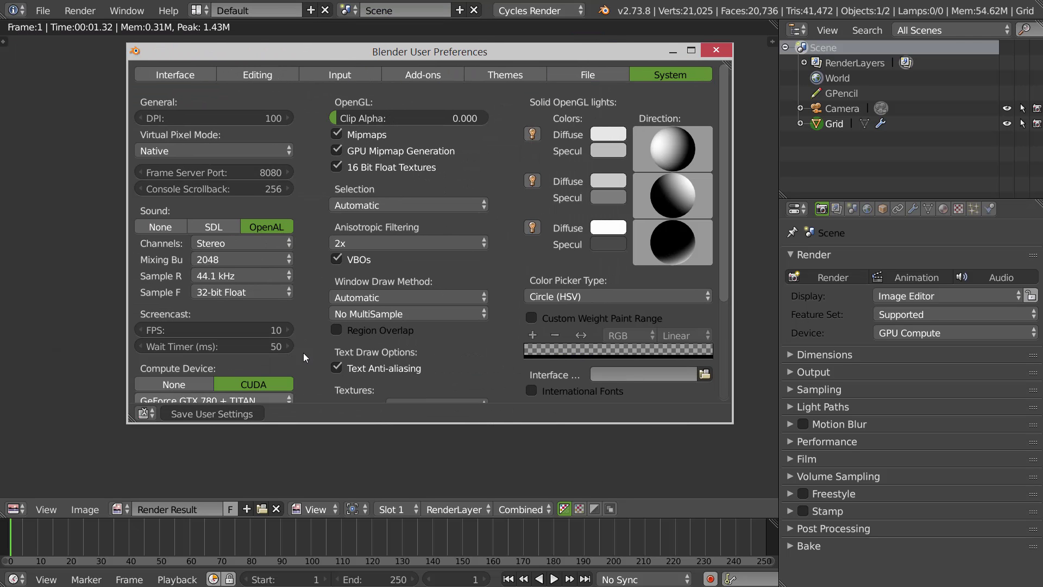
{"action": "left_click", "coordinate": [714, 51]}
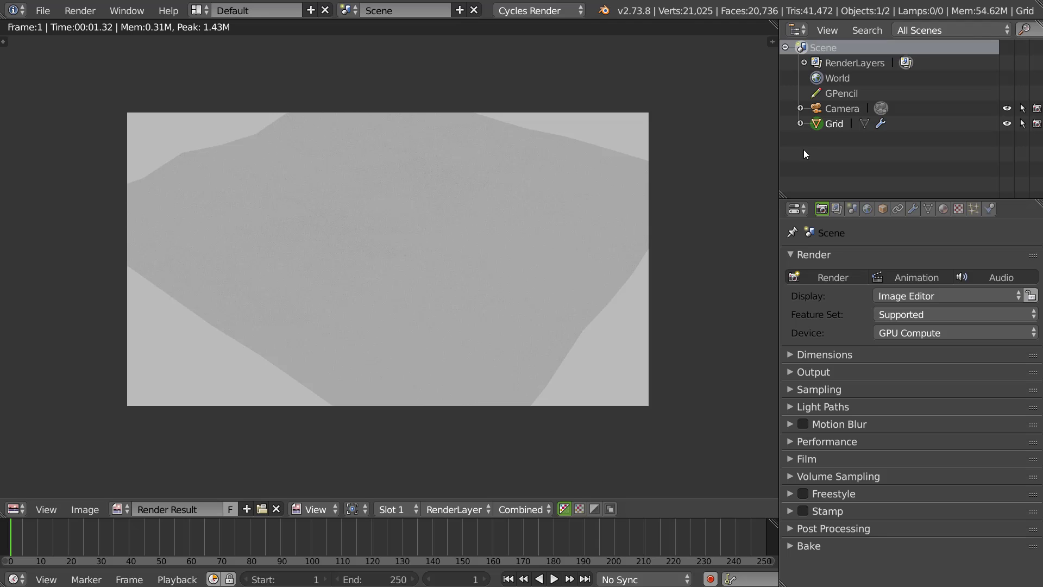
- Re-render the camera view, render again with the Multiresolution render level at 4, and return to the 3D view
{"action": "left_click", "coordinate": [838, 278]}
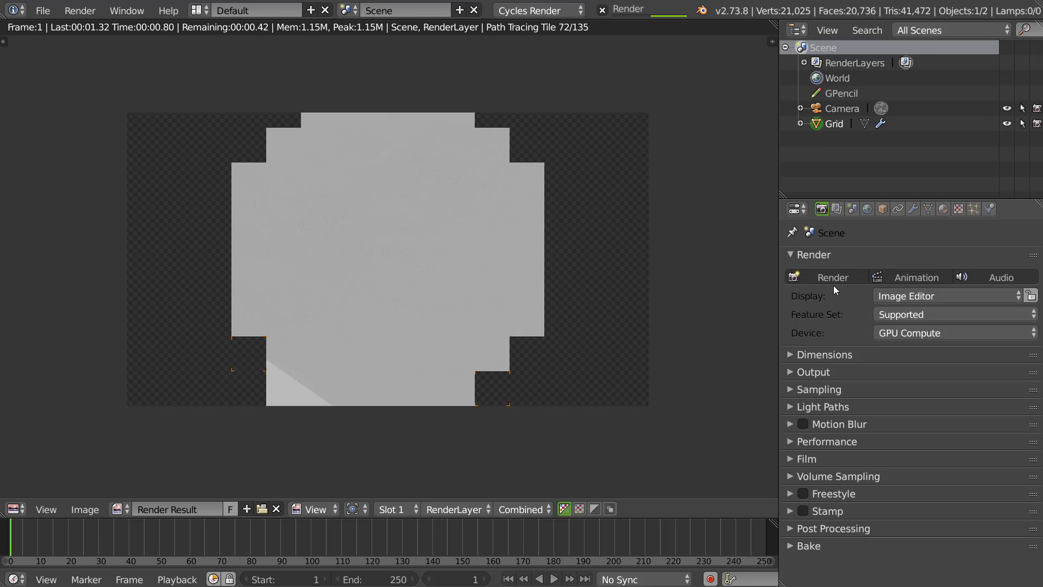
{"action": "left_click", "coordinate": [913, 209]}
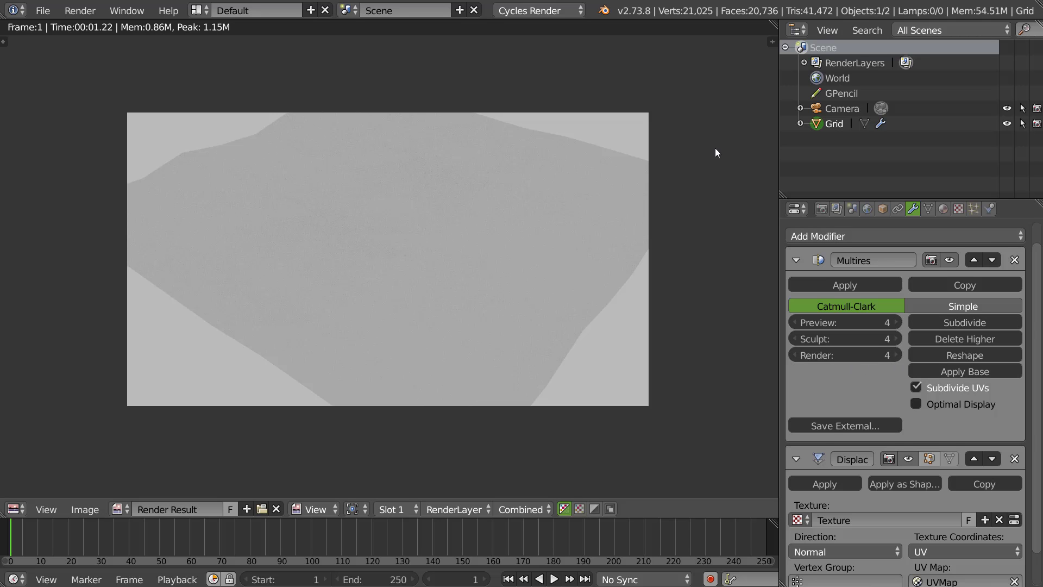
{"action": "left_click", "coordinate": [822, 209]}
{"action": "left_click", "coordinate": [827, 276]}
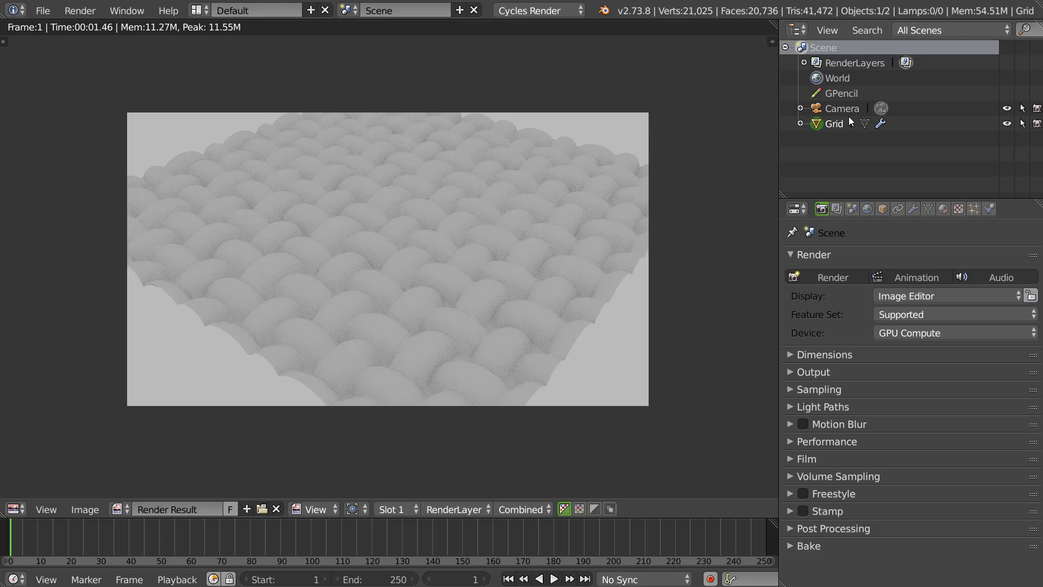
{"action": "left_click", "coordinate": [14, 509]}
{"action": "left_click", "coordinate": [38, 491]}
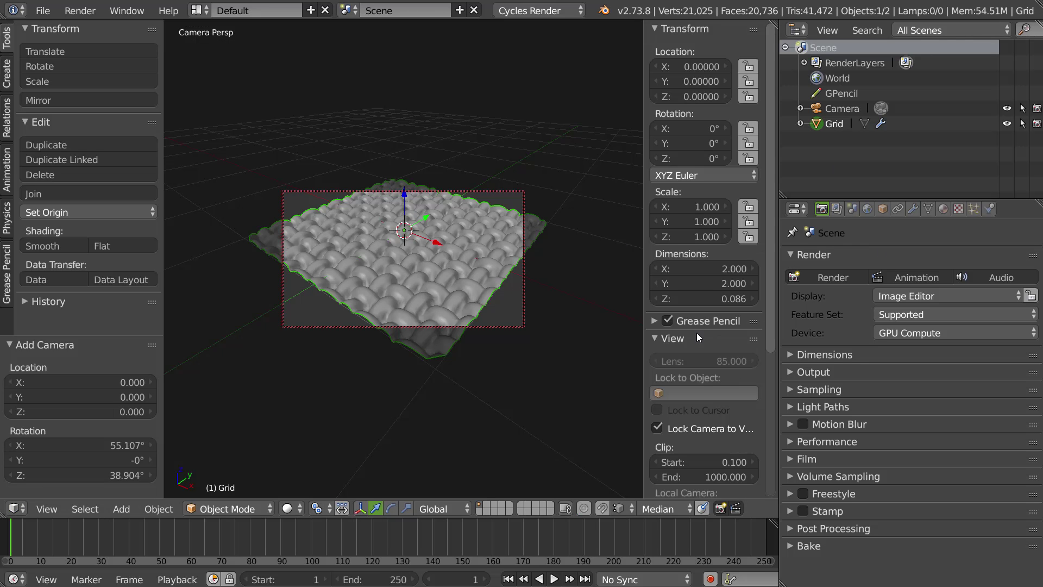
- Unlock the camera from the view, leave the camera view, and hide the camera object
{"action": "left_click", "coordinate": [661, 433]}
{"action": "middle_click_drag", "start_coordinate": [380, 326], "coordinate": [517, 263]}
{"action": "scroll", "coordinate": [450, 320], "scroll_direction": "down", "scroll_amount": 3}
{"action": "scroll", "coordinate": [571, 250], "scroll_direction": "down", "scroll_amount": 3}
{"action": "right_click", "coordinate": [605, 202]}
{"action": "key", "text": "h"}
- Hide the viewport's tool shelf and properties region, and select the grid
{"action": "key", "text": "t"}
{"action": "key", "text": "n"}
{"action": "scroll", "coordinate": [500, 254], "scroll_direction": "up", "scroll_amount": 1}
{"action": "right_click", "coordinate": [588, 241]}
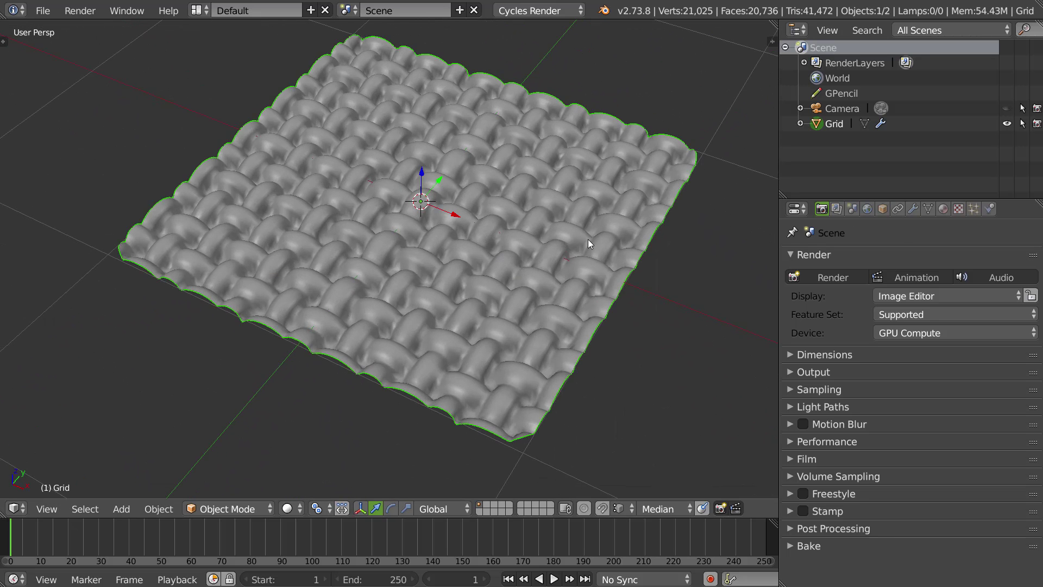
- Remove the Displace and Multiresolution modifiers from the grid
{"action": "scroll", "coordinate": [930, 501], "scroll_direction": "down", "scroll_amount": 2}
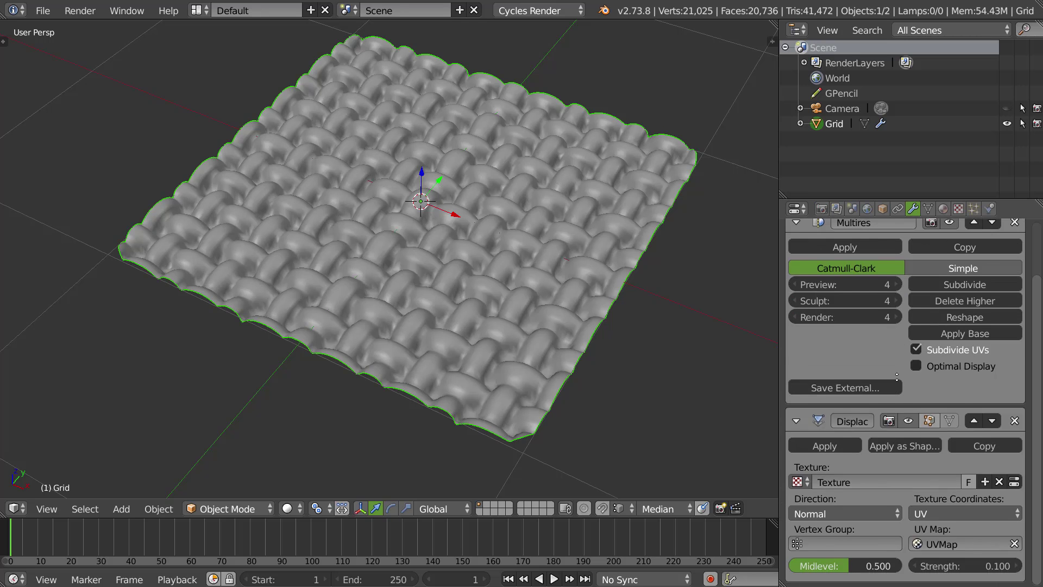
{"action": "scroll", "coordinate": [941, 314], "scroll_direction": "up", "scroll_amount": 4}
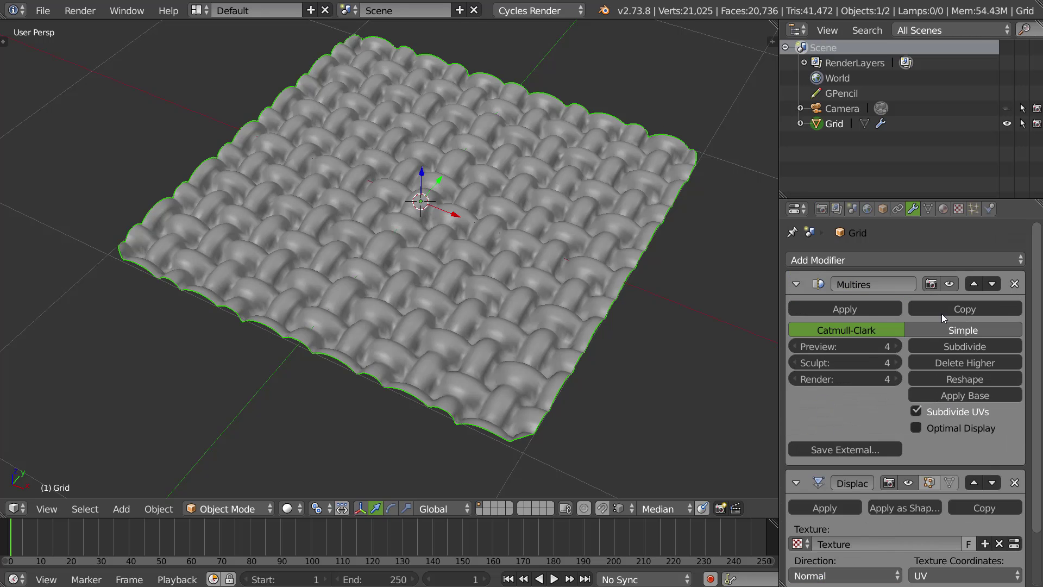
{"action": "left_click", "coordinate": [1016, 483]}
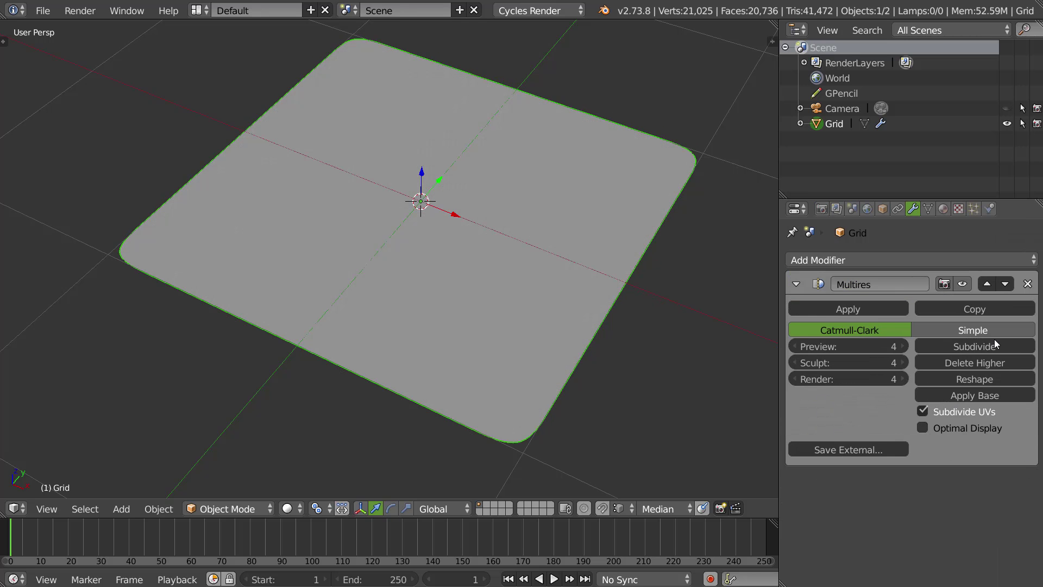
{"action": "left_click", "coordinate": [1025, 284]}
- Add a new Multiresolution modifier to the grid and subdivide it once
{"action": "left_click", "coordinate": [870, 262]}
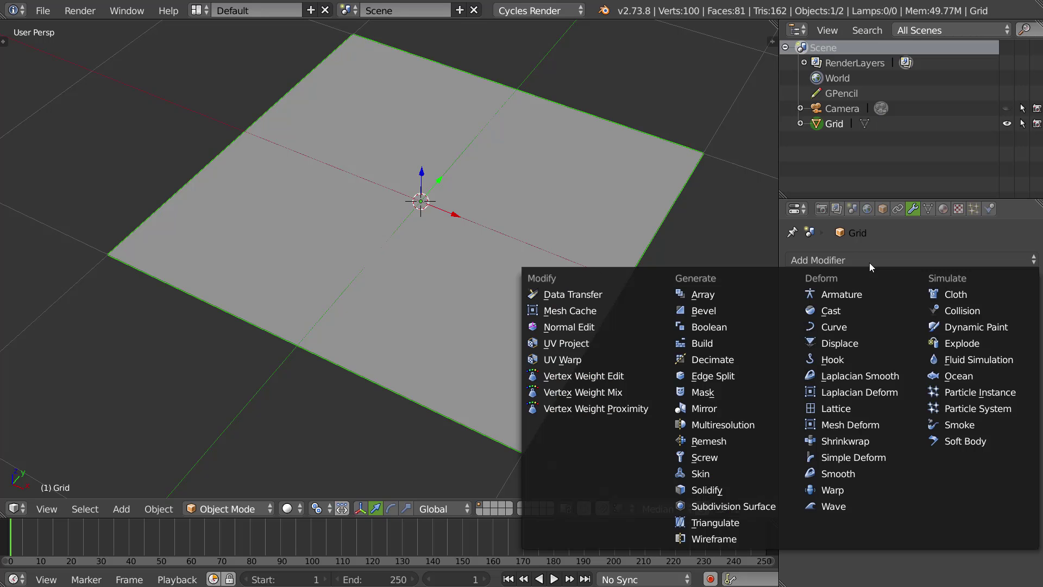
{"action": "left_click", "coordinate": [723, 424]}
{"action": "left_click", "coordinate": [960, 349]}
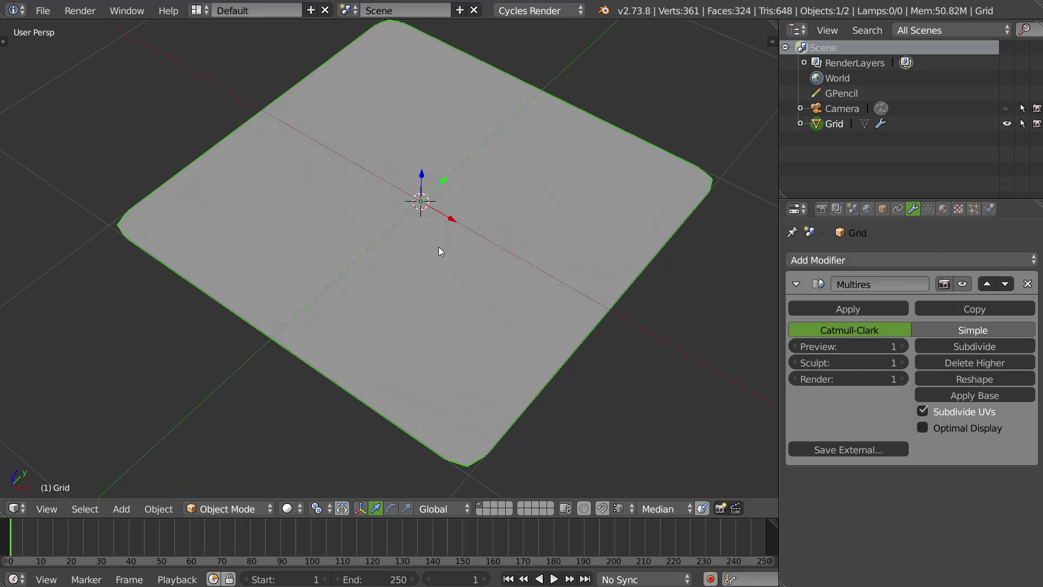
- Sculpt a raised M-shaped ridge across the grid in Sculpt Mode, and subdivide the modifier to level 3
{"action": "left_click", "coordinate": [221, 511]}
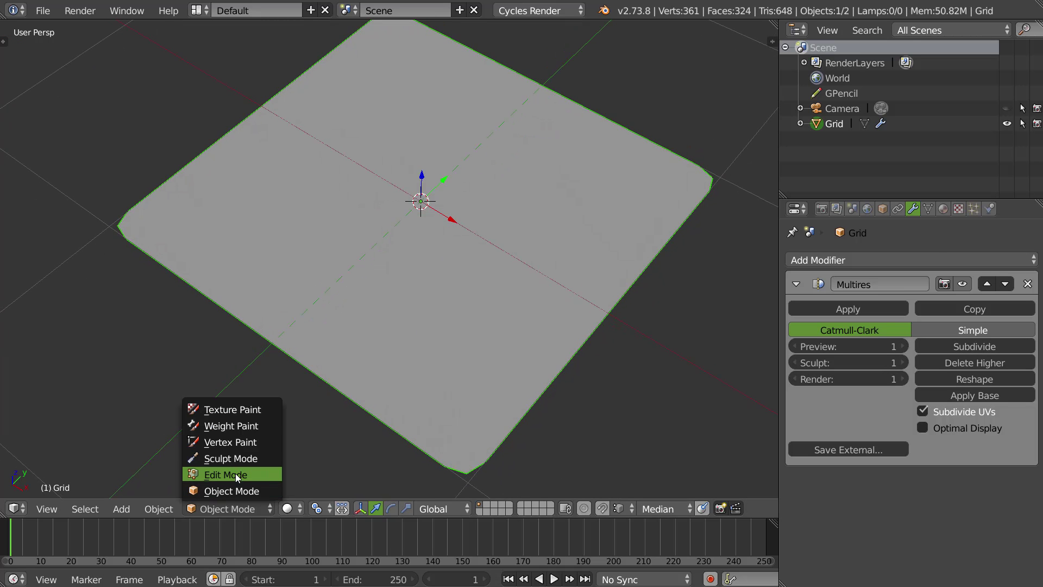
{"action": "left_click", "coordinate": [234, 460]}
{"action": "mouse_move", "coordinate": [380, 263]}
{"action": "left_mouse_down"}
{"action": "mouse_move", "coordinate": [417, 193]}
{"action": "mouse_move", "coordinate": [360, 263]}
{"action": "mouse_move", "coordinate": [405, 179]}
{"action": "mouse_move", "coordinate": [398, 250]}
{"action": "mouse_move", "coordinate": [472, 226]}
{"action": "mouse_move", "coordinate": [511, 279]}
{"action": "mouse_move", "coordinate": [531, 202]}
{"action": "mouse_move", "coordinate": [401, 275]}
{"action": "left_mouse_up"}
{"action": "left_click", "coordinate": [975, 346]}
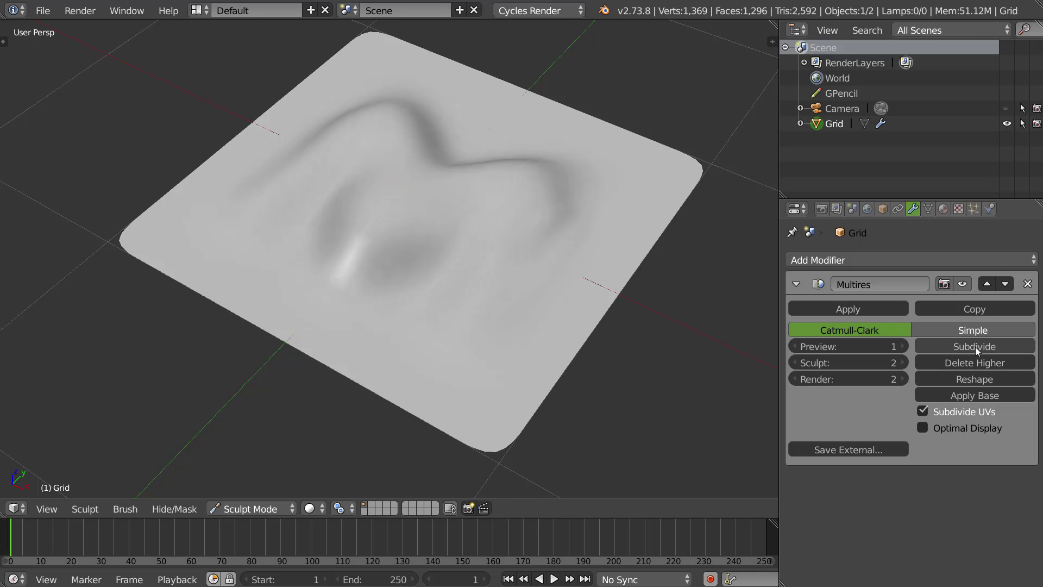
{"action": "left_click", "coordinate": [975, 346]}
- Build up and refine the M-shaped ridge with more sculpt strokes, subdividing the modifier to level 5
{"action": "mouse_move", "coordinate": [392, 212]}
{"action": "left_mouse_down"}
{"action": "mouse_move", "coordinate": [377, 243]}
{"action": "mouse_move", "coordinate": [541, 186]}
{"action": "mouse_move", "coordinate": [485, 288]}
{"action": "mouse_move", "coordinate": [515, 291]}
{"action": "mouse_move", "coordinate": [441, 191]}
{"action": "mouse_move", "coordinate": [556, 168]}
{"action": "mouse_move", "coordinate": [491, 322]}
{"action": "left_mouse_up"}
{"action": "left_click", "coordinate": [977, 348]}
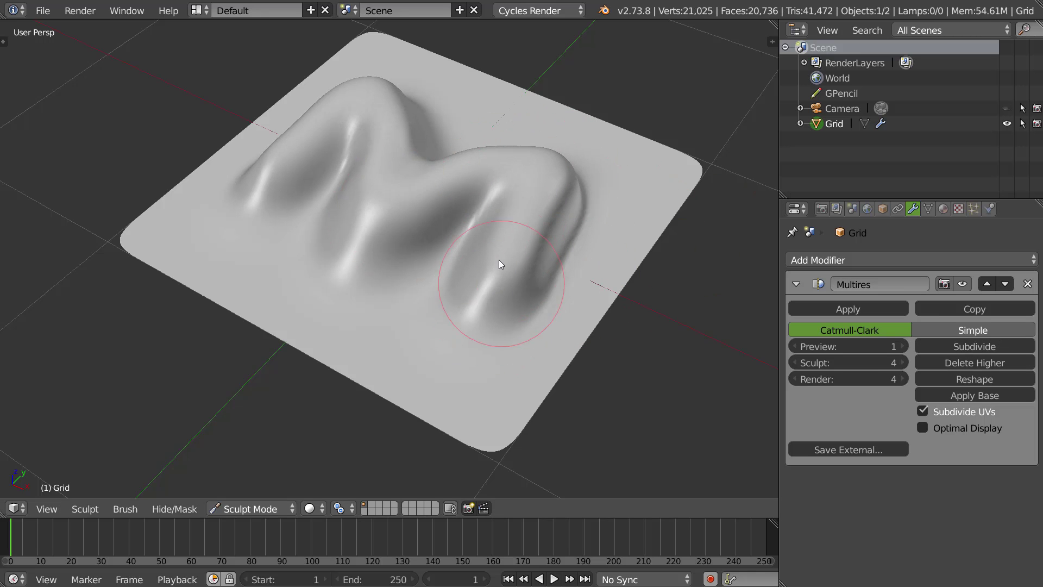
{"action": "left_click", "coordinate": [418, 214]}
{"action": "mouse_move", "coordinate": [383, 218]}
{"action": "left_mouse_down"}
{"action": "mouse_move", "coordinate": [466, 186]}
{"action": "mouse_move", "coordinate": [482, 228]}
{"action": "mouse_move", "coordinate": [472, 257]}
{"action": "left_mouse_up"}
{"action": "left_click", "coordinate": [956, 348]}
{"action": "mouse_move", "coordinate": [634, 251]}
{"action": "middle_mouse_down"}
{"action": "mouse_move", "coordinate": [475, 192]}
{"action": "mouse_move", "coordinate": [499, 204]}
{"action": "mouse_move", "coordinate": [427, 200]}
{"action": "middle_mouse_up"}
{"action": "mouse_move", "coordinate": [498, 226]}
{"action": "middle_mouse_down"}
{"action": "mouse_move", "coordinate": [478, 232]}
{"action": "mouse_move", "coordinate": [490, 230]}
{"action": "middle_mouse_up"}
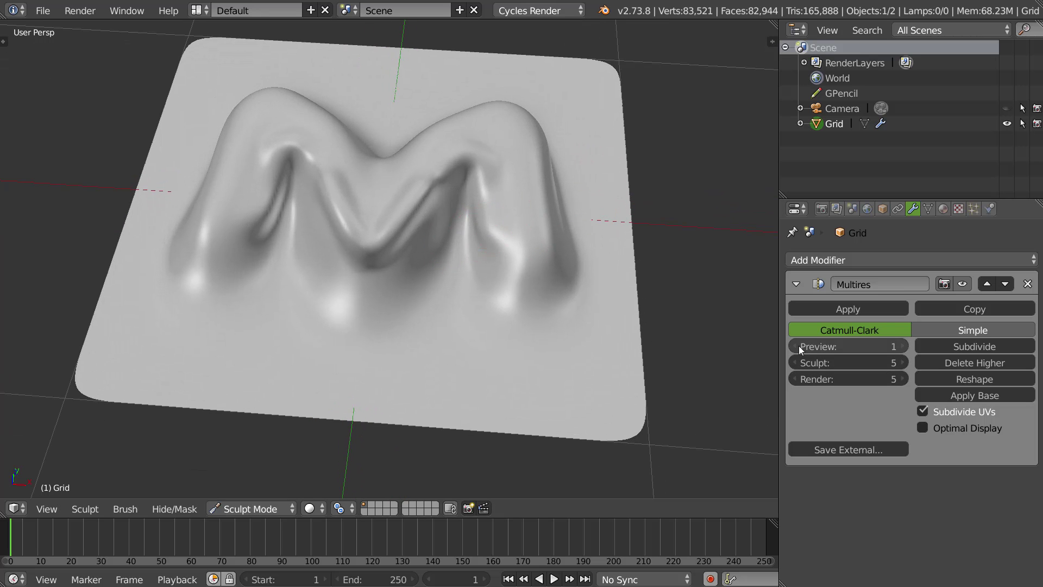
- Step the Multiresolution preview level up and down while sculpting, and leave it at 2
{"action": "left_click", "coordinate": [905, 347]}
{"action": "left_click", "coordinate": [904, 348]}
{"action": "left_click", "coordinate": [800, 347]}
{"action": "left_click", "coordinate": [799, 347]}
{"action": "left_click", "coordinate": [799, 346]}
{"action": "left_click", "coordinate": [903, 347]}
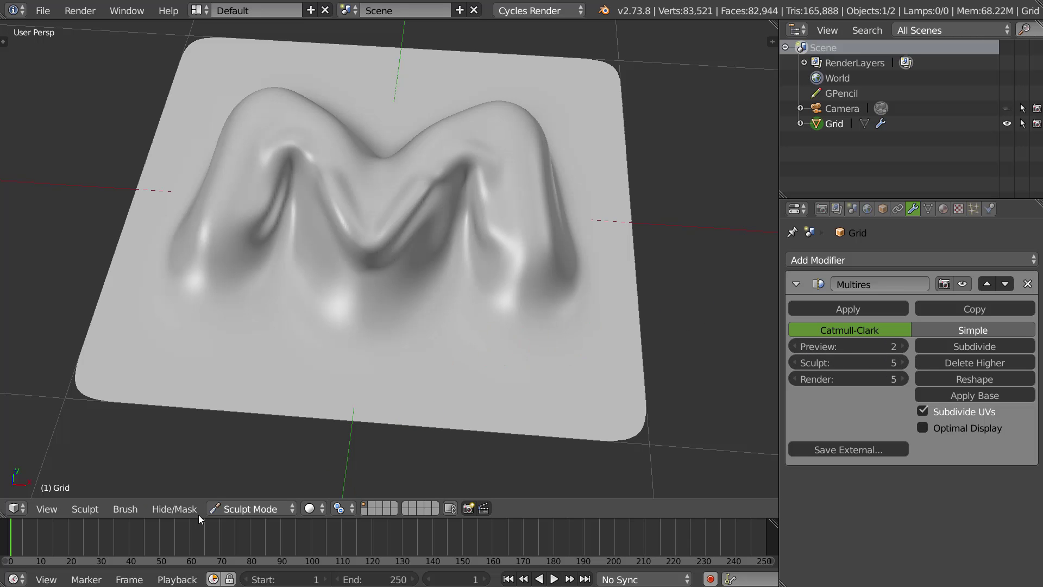
- Lower the Multiresolution sculpt level to 3 for comparison, and set it back to 5
{"action": "left_click", "coordinate": [797, 364]}
{"action": "left_click", "coordinate": [797, 364]}
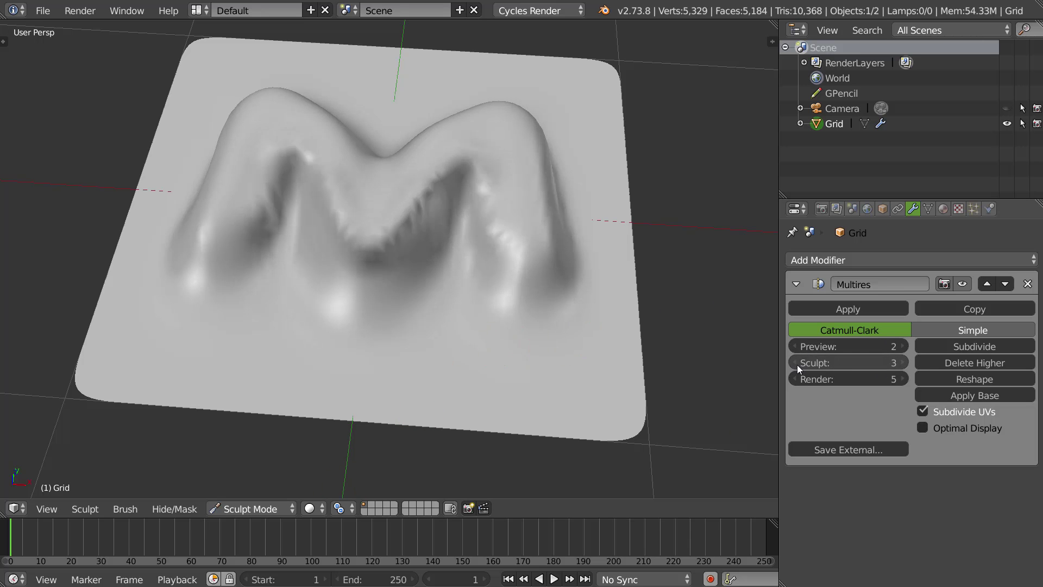
{"action": "left_click", "coordinate": [901, 362]}
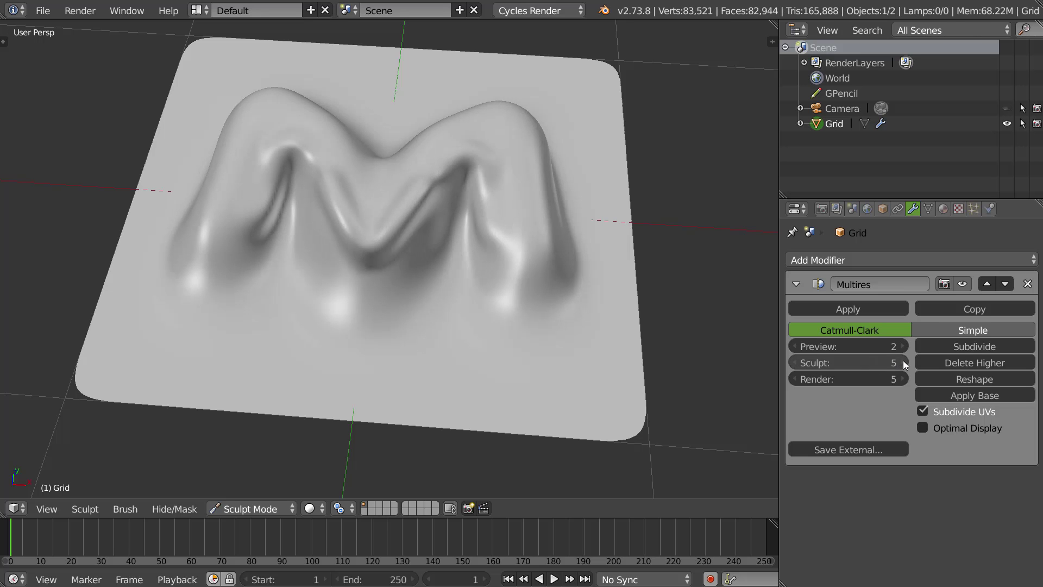
{"action": "left_click", "coordinate": [902, 363]}
- Return the grid from Sculpt Mode to Object Mode
{"action": "left_click", "coordinate": [243, 509]}
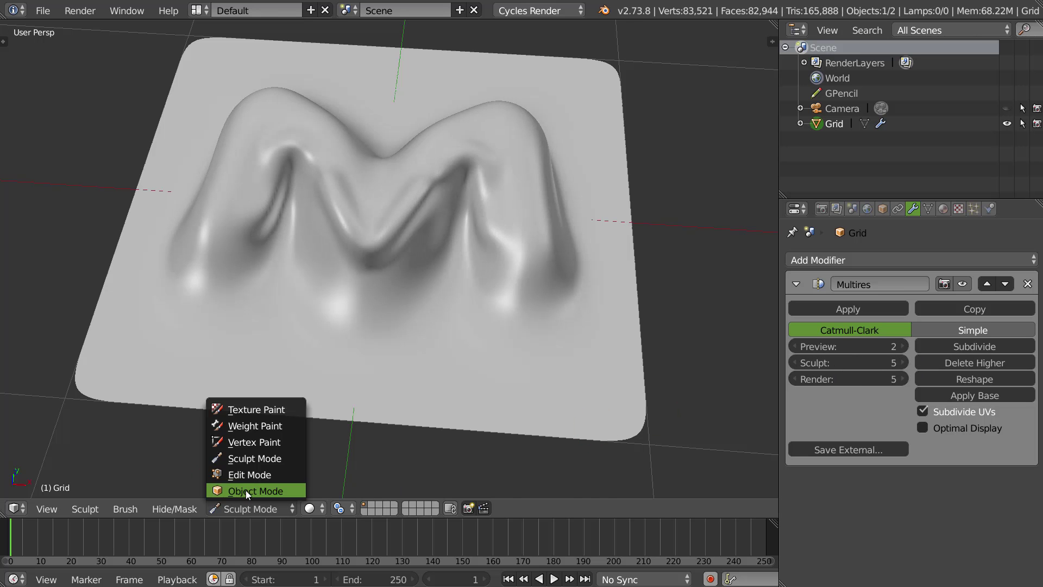
{"action": "left_click", "coordinate": [252, 490]}
{"action": "left_click", "coordinate": [318, 509]}
{"action": "left_click", "coordinate": [344, 442]}
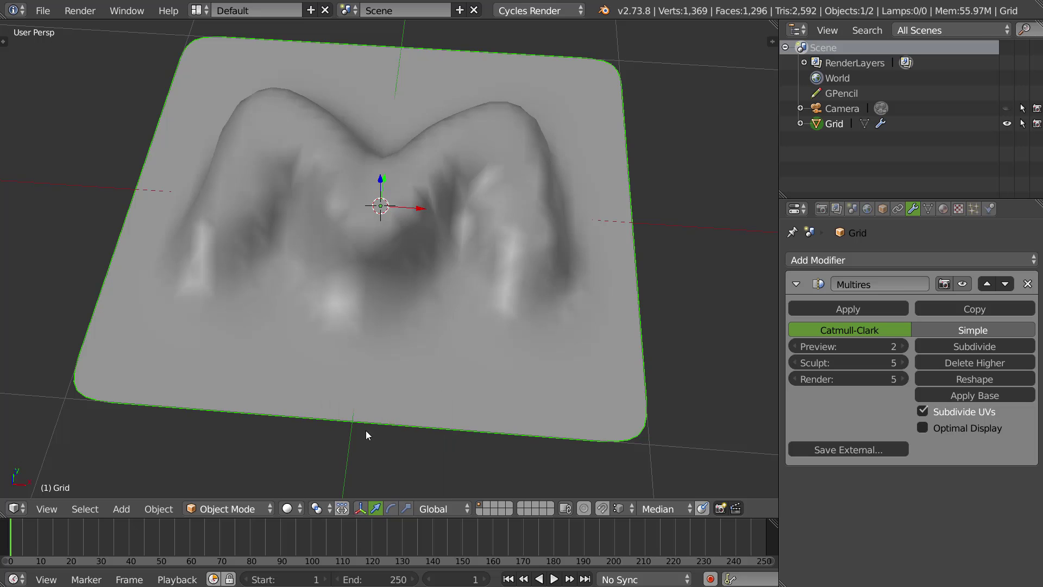
- Raise the Multiresolution preview level to 5 and inspect the sculpted ridge from another angle
{"action": "middle_click_drag", "start_coordinate": [367, 431], "coordinate": [517, 340]}
{"action": "left_click", "coordinate": [906, 346]}
{"action": "left_click", "coordinate": [907, 347]}
{"action": "left_click", "coordinate": [907, 348]}
{"action": "mouse_move", "coordinate": [444, 273]}
{"action": "middle_mouse_down"}
{"action": "mouse_move", "coordinate": [618, 258]}
{"action": "mouse_move", "coordinate": [624, 231]}
{"action": "mouse_move", "coordinate": [440, 271]}
{"action": "mouse_move", "coordinate": [433, 255]}
{"action": "mouse_move", "coordinate": [562, 294]}
{"action": "mouse_move", "coordinate": [503, 278]}
{"action": "mouse_move", "coordinate": [575, 228]}
{"action": "middle_mouse_up"}
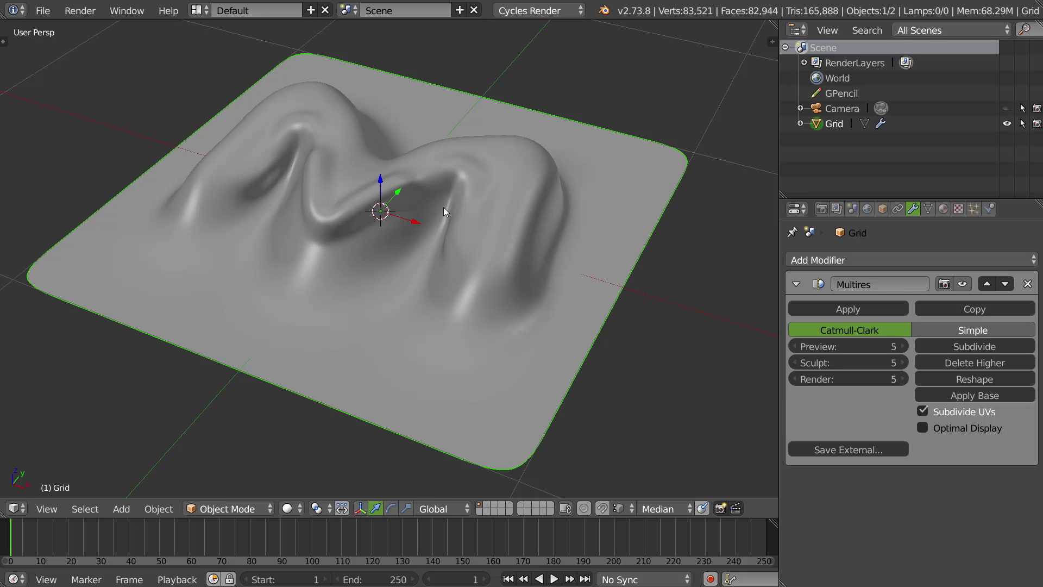
- Remove the Multiresolution modifier from the grid
{"action": "left_click", "coordinate": [1028, 284]}
{"action": "mouse_move", "coordinate": [570, 256]}
{"action": "middle_mouse_down"}
{"action": "mouse_move", "coordinate": [517, 241]}
{"action": "mouse_move", "coordinate": [523, 234]}
{"action": "mouse_move", "coordinate": [410, 256]}
{"action": "middle_mouse_up"}
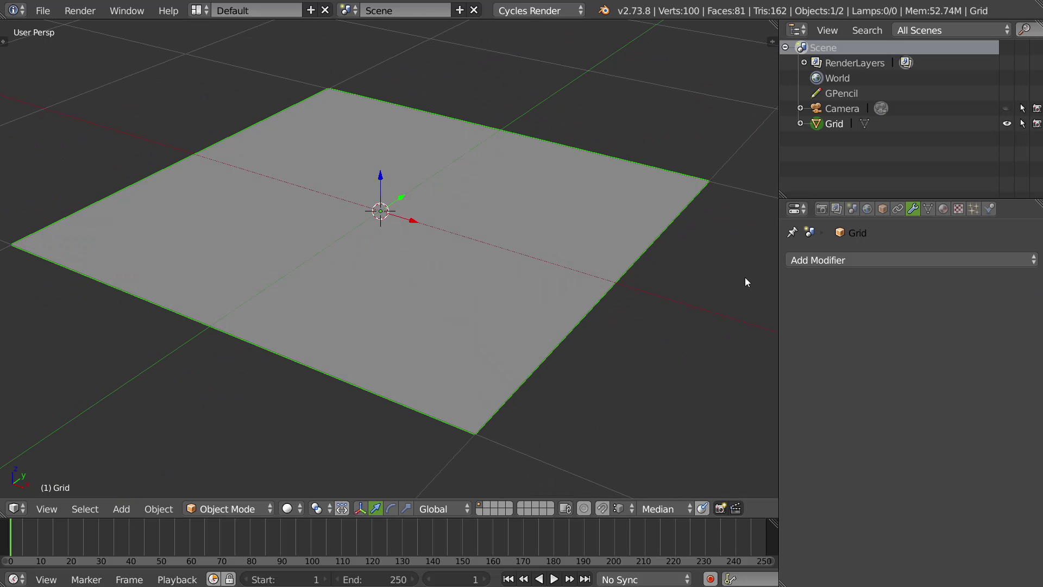
{"action": "left_click", "coordinate": [890, 260]}
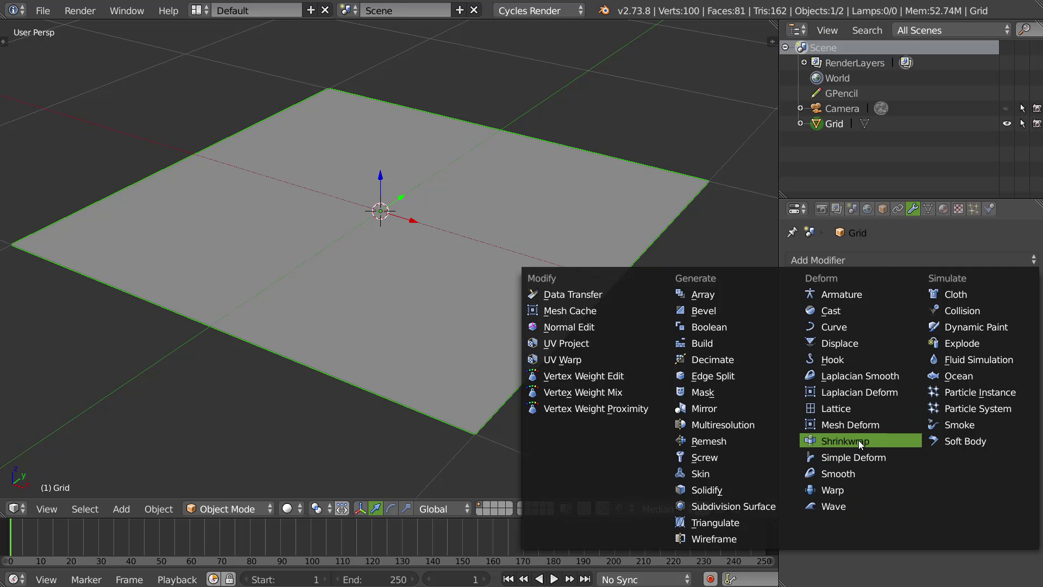
{"action": "key", "text": "Escape"}
- Raise the grid along the Z axis, well above the 3D cursor
{"action": "middle_click_drag", "start_coordinate": [391, 228], "coordinate": [506, 217]}
{"action": "scroll", "coordinate": [505, 215], "scroll_direction": "down", "scroll_amount": 5}
{"action": "middle_click_drag", "start_coordinate": [405, 286], "coordinate": [457, 190]}
{"action": "left_click_drag", "start_coordinate": [462, 172], "coordinate": [489, 30]}
{"action": "key", "text": "Tab"}
{"action": "middle_click_drag", "start_coordinate": [503, 124], "coordinate": [488, 224]}
{"action": "key", "text": "Tab"}
- Add a UV sphere below the grid and scale it down slightly
{"action": "key", "text": "shift+a"}
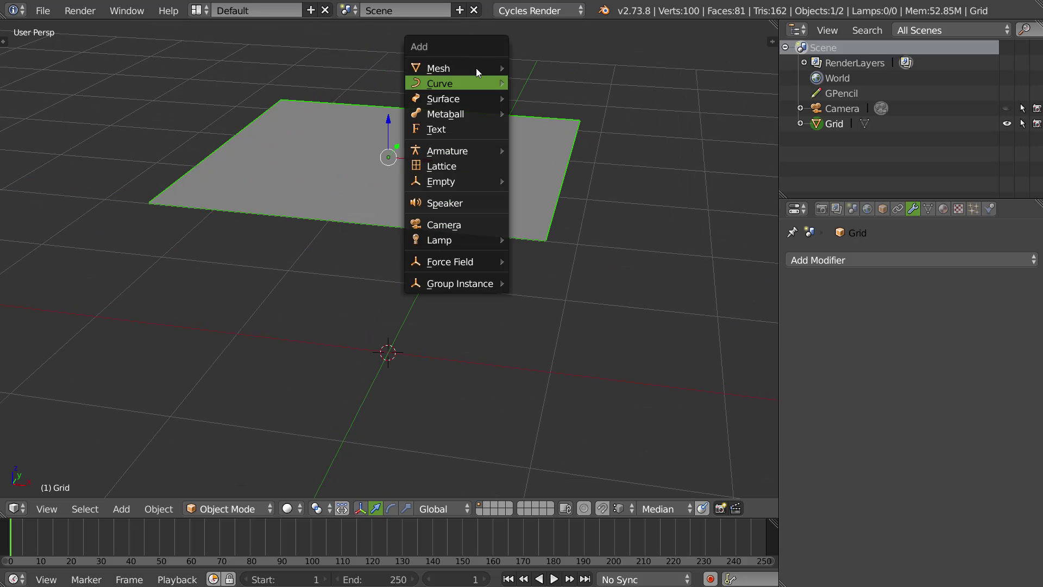
{"action": "mouse_move", "coordinate": [476, 68]}
{"action": "left_click", "coordinate": [557, 114]}
{"action": "middle_click_drag", "start_coordinate": [449, 232], "coordinate": [462, 202]}
{"action": "key", "text": "s"}
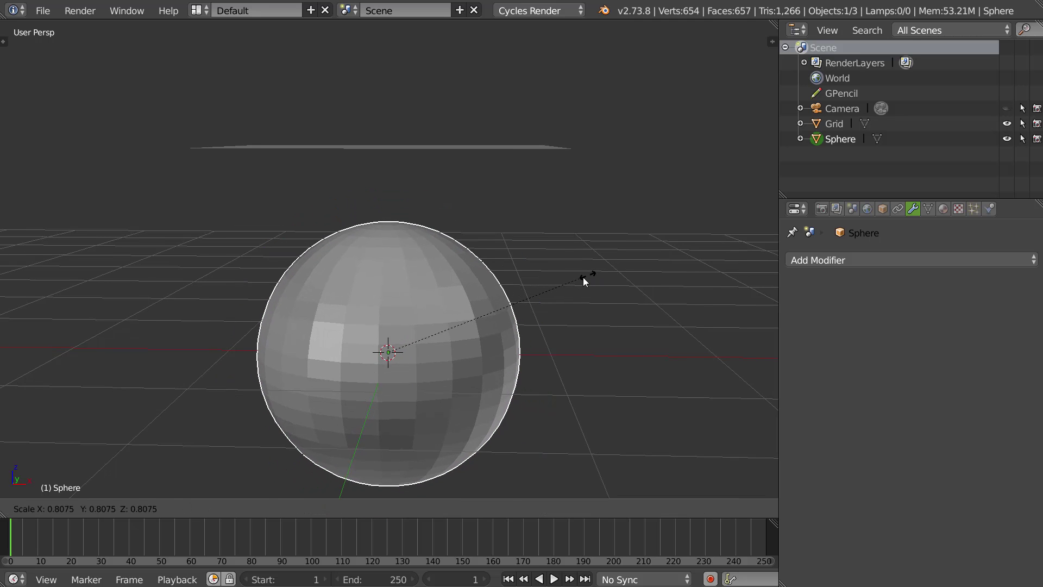
{"action": "left_click", "coordinate": [563, 309]}
- Subdivide the sphere with a Subdivision Surface modifier raised one view level, apply the modifier, and shade the sphere smooth
{"action": "left_click", "coordinate": [898, 261]}
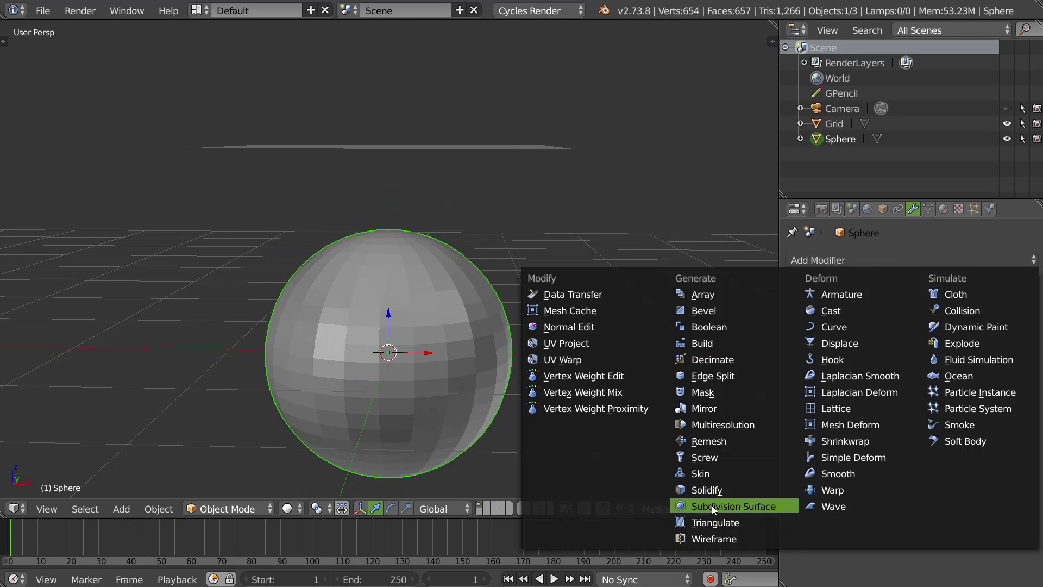
{"action": "left_click", "coordinate": [711, 506]}
{"action": "left_click", "coordinate": [906, 361]}
{"action": "left_click", "coordinate": [852, 308]}
{"action": "middle_click_drag", "start_coordinate": [453, 284], "coordinate": [189, 263]}
{"action": "key", "text": "t"}
{"action": "left_click", "coordinate": [57, 247]}
{"action": "key", "text": "t"}
- Lower the grid along the Z axis until it sits just on top of the sphere
{"action": "middle_click_drag", "start_coordinate": [456, 288], "coordinate": [496, 190]}
{"action": "right_click", "coordinate": [425, 184]}
{"action": "left_click_drag", "start_coordinate": [390, 109], "coordinate": [391, 194]}
{"action": "middle_click_drag", "start_coordinate": [391, 279], "coordinate": [462, 270]}
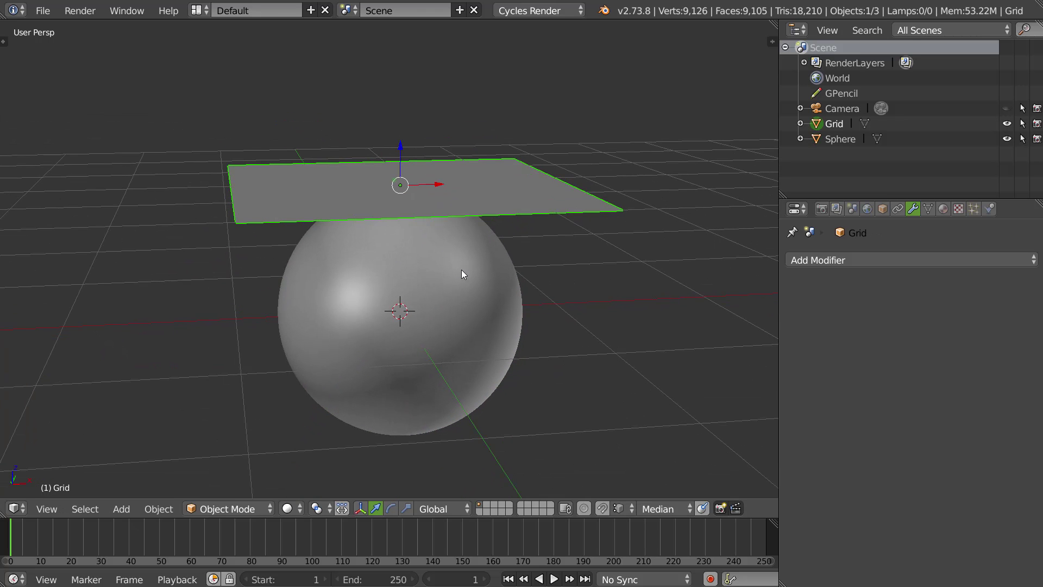
- Add a Shrinkwrap modifier to the grid with Sphere as its target
{"action": "left_click", "coordinate": [873, 261]}
{"action": "left_click", "coordinate": [854, 442]}
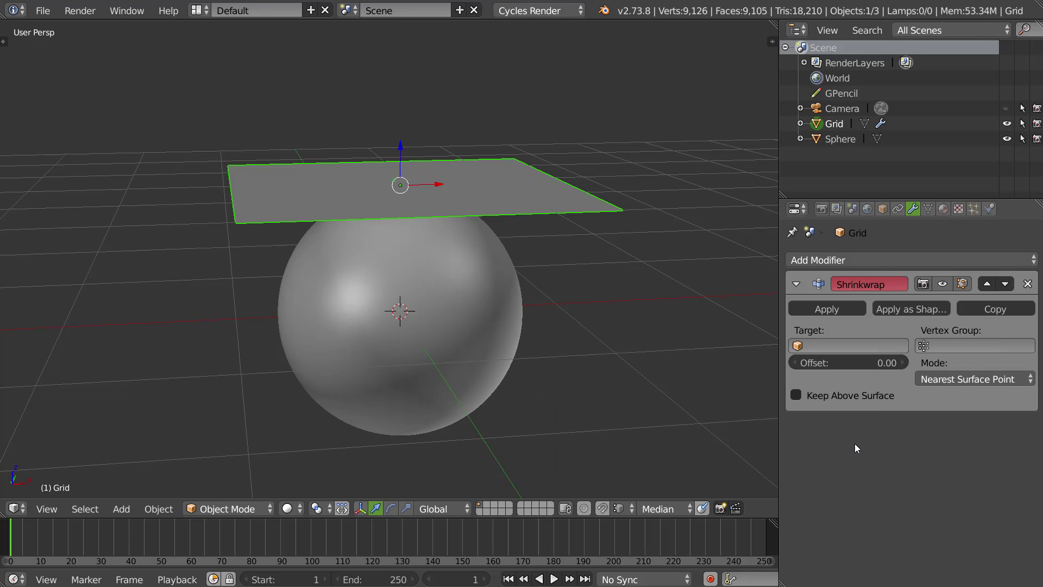
{"action": "left_click", "coordinate": [802, 345]}
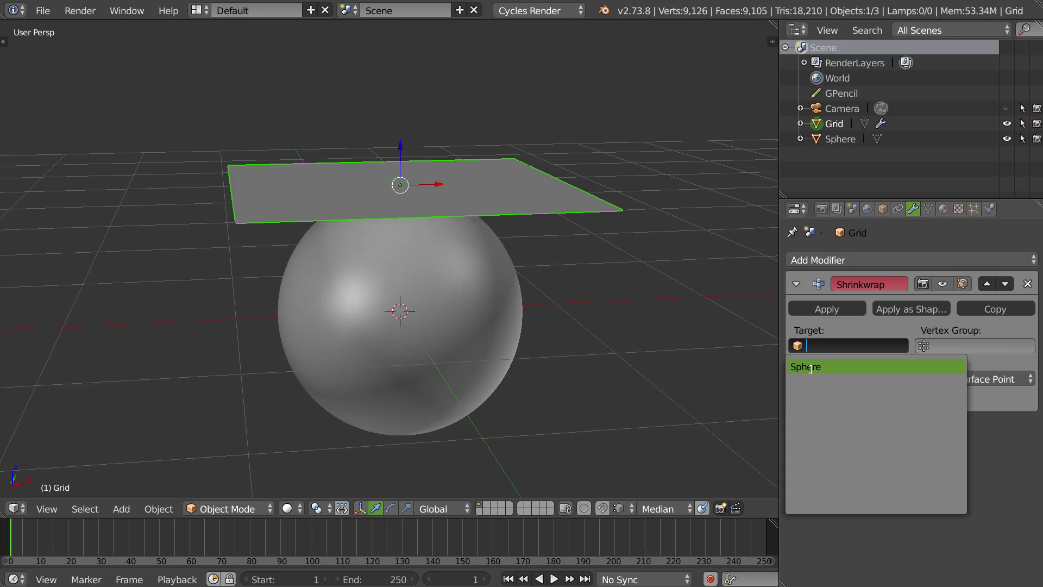
{"action": "left_click", "coordinate": [813, 367]}
{"action": "middle_click_drag", "start_coordinate": [445, 380], "coordinate": [384, 286]}
{"action": "scroll", "coordinate": [463, 280], "scroll_direction": "up", "scroll_amount": 1}
{"action": "middle_click_drag", "start_coordinate": [463, 280], "coordinate": [452, 311]}
- Enable Wire and X-Ray display for the grid so its wrapped edges show over the sphere
{"action": "left_click", "coordinate": [883, 208]}
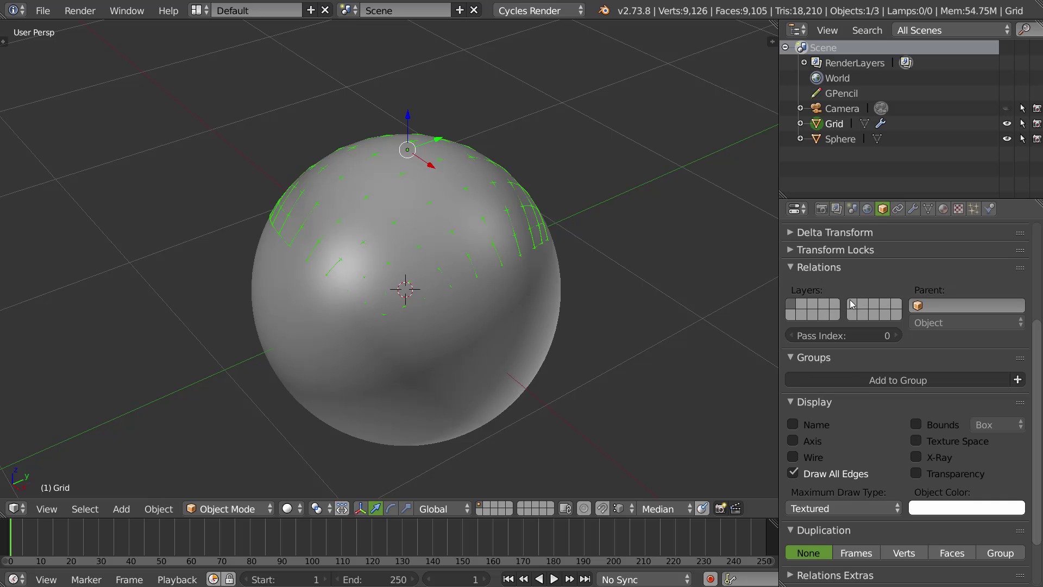
{"action": "left_click", "coordinate": [792, 457]}
{"action": "mouse_move", "coordinate": [508, 311]}
{"action": "middle_mouse_down"}
{"action": "mouse_move", "coordinate": [596, 299]}
{"action": "mouse_move", "coordinate": [728, 348]}
{"action": "mouse_move", "coordinate": [696, 308]}
{"action": "mouse_move", "coordinate": [740, 356]}
{"action": "mouse_move", "coordinate": [681, 305]}
{"action": "mouse_move", "coordinate": [583, 298]}
{"action": "mouse_move", "coordinate": [523, 257]}
{"action": "mouse_move", "coordinate": [481, 168]}
{"action": "mouse_move", "coordinate": [462, 154]}
{"action": "middle_mouse_up"}
{"action": "left_click", "coordinate": [917, 457]}
{"action": "mouse_move", "coordinate": [442, 141]}
{"action": "left_mouse_down"}
{"action": "mouse_move", "coordinate": [393, 148]}
{"action": "mouse_move", "coordinate": [500, 152]}
{"action": "mouse_move", "coordinate": [446, 145]}
{"action": "left_mouse_up"}
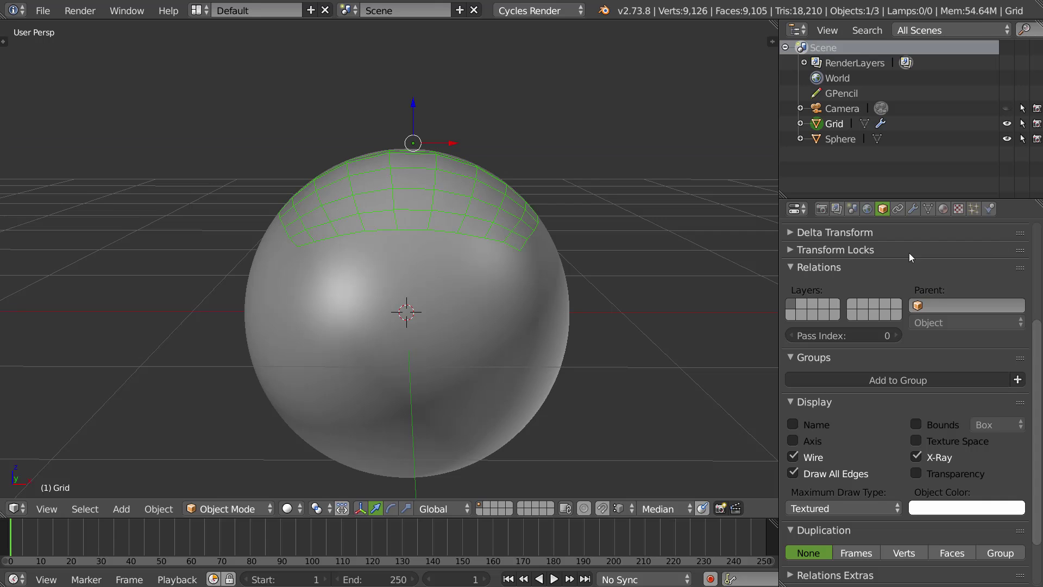
- Enable Keep Above Surface on the Shrinkwrap modifier and compare the grid with the modifier hidden and shown
{"action": "left_click", "coordinate": [913, 209]}
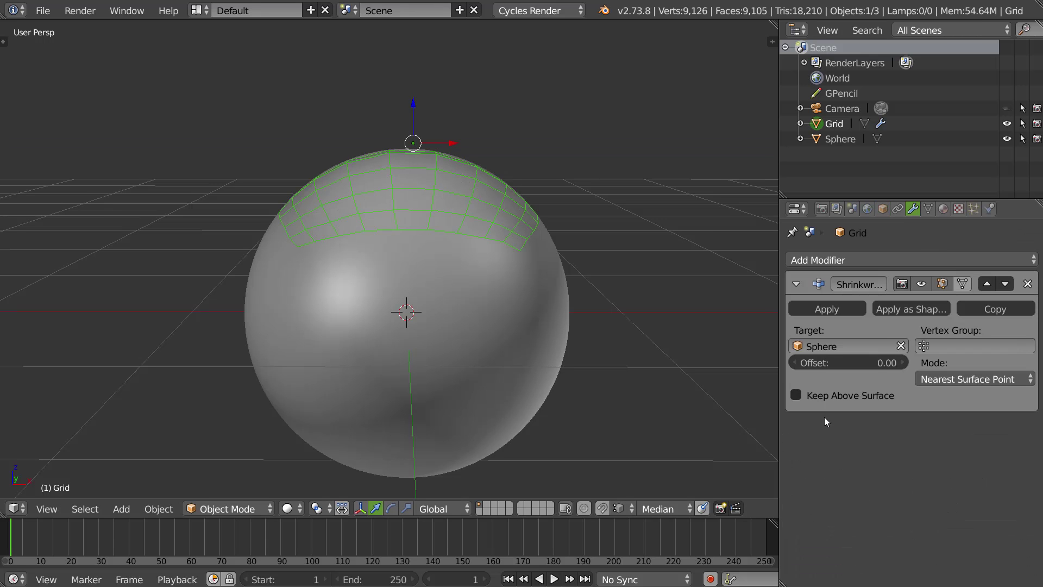
{"action": "left_click", "coordinate": [797, 397]}
{"action": "left_click", "coordinate": [922, 283]}
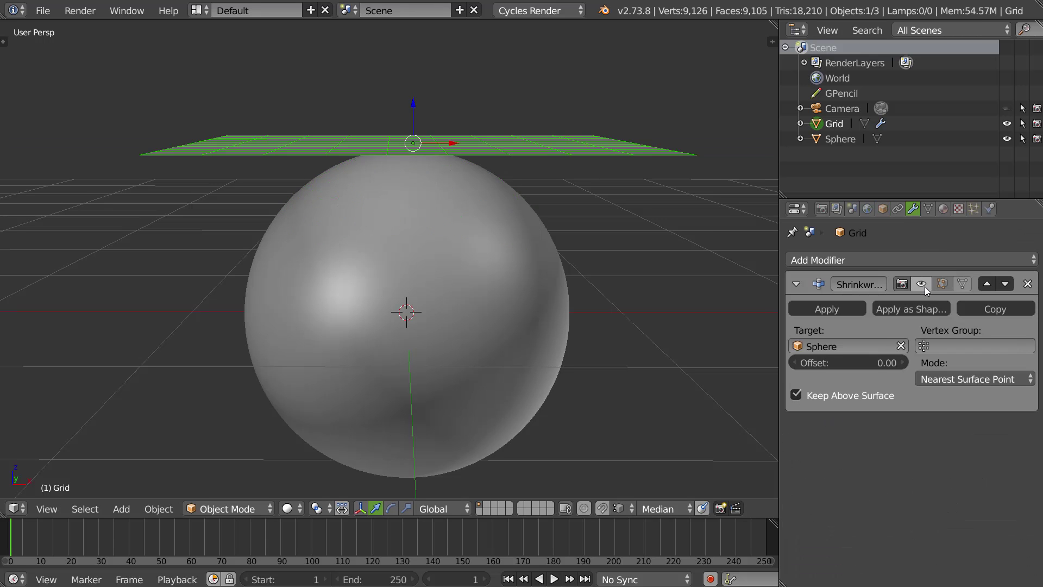
{"action": "middle_click_drag", "start_coordinate": [754, 293], "coordinate": [718, 324]}
{"action": "left_click", "coordinate": [922, 284]}
{"action": "left_click", "coordinate": [972, 378]}
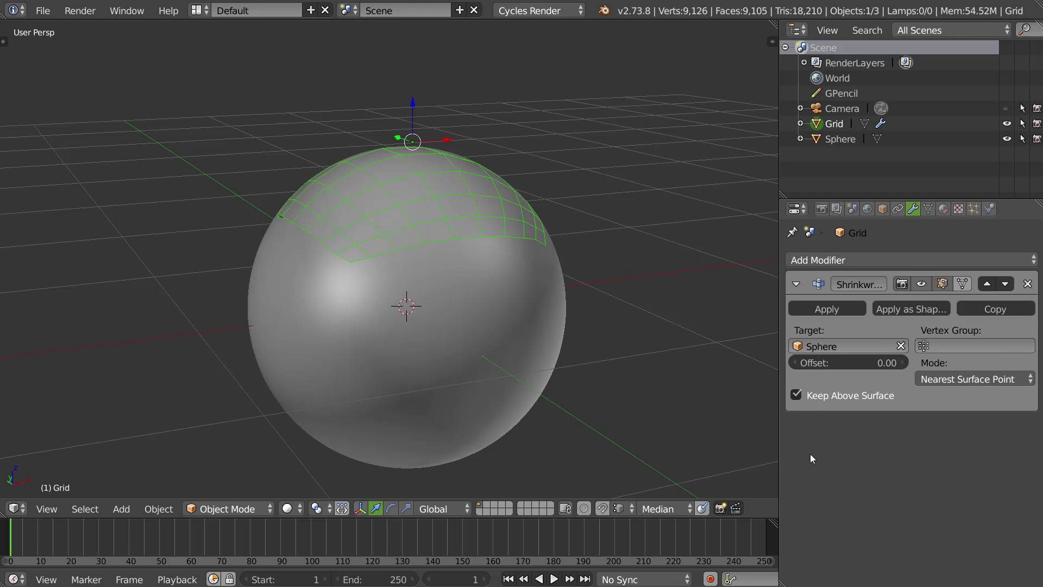
- Set the Shrinkwrap offset to 0.10 and disable X-Ray display for the grid
{"action": "left_click_drag", "start_coordinate": [842, 364], "coordinate": [852, 365]}
{"action": "middle_click_drag", "start_coordinate": [686, 327], "coordinate": [582, 302]}
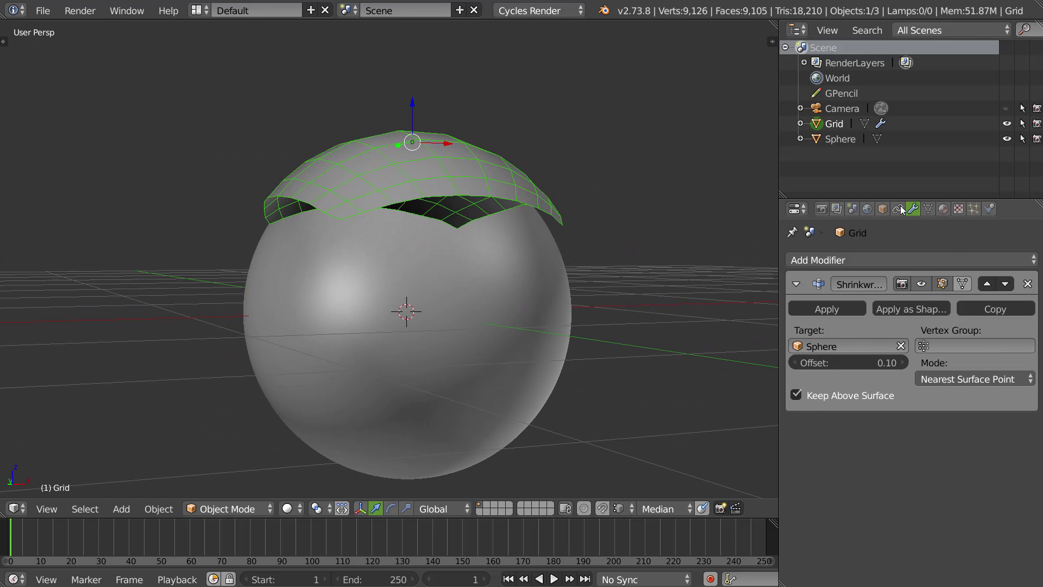
{"action": "left_click", "coordinate": [882, 209]}
{"action": "left_click", "coordinate": [916, 457]}
{"action": "middle_click_drag", "start_coordinate": [699, 319], "coordinate": [476, 308]}
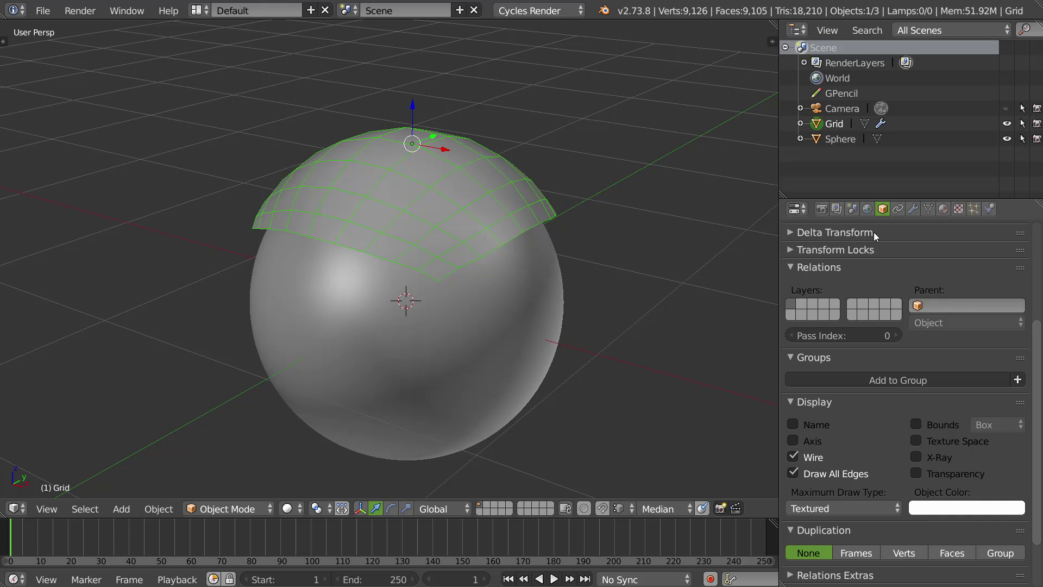
- Remove the Shrinkwrap modifier and delete the grid from the scene
{"action": "left_click", "coordinate": [913, 210]}
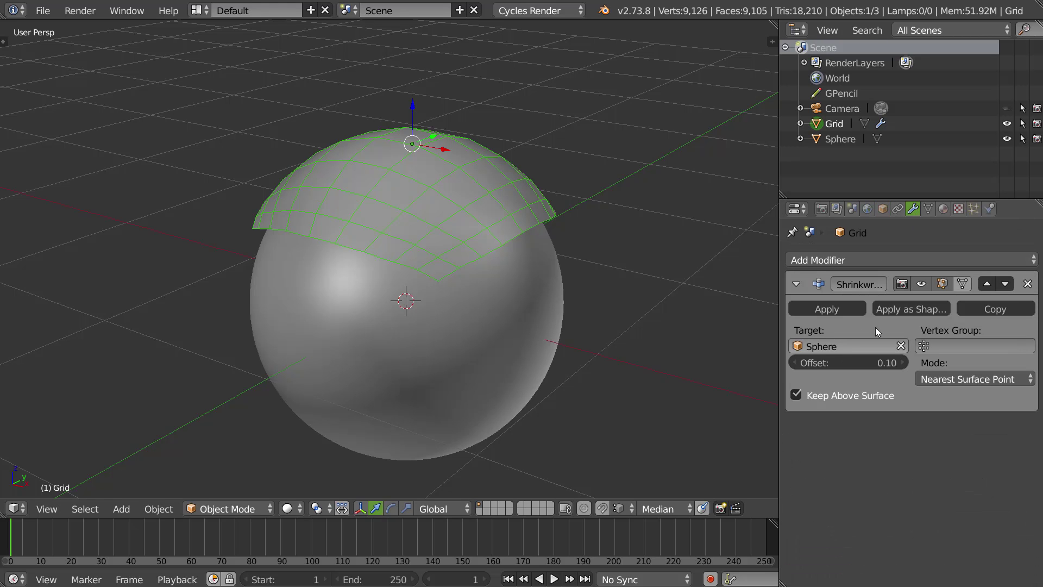
{"action": "left_click", "coordinate": [1028, 284]}
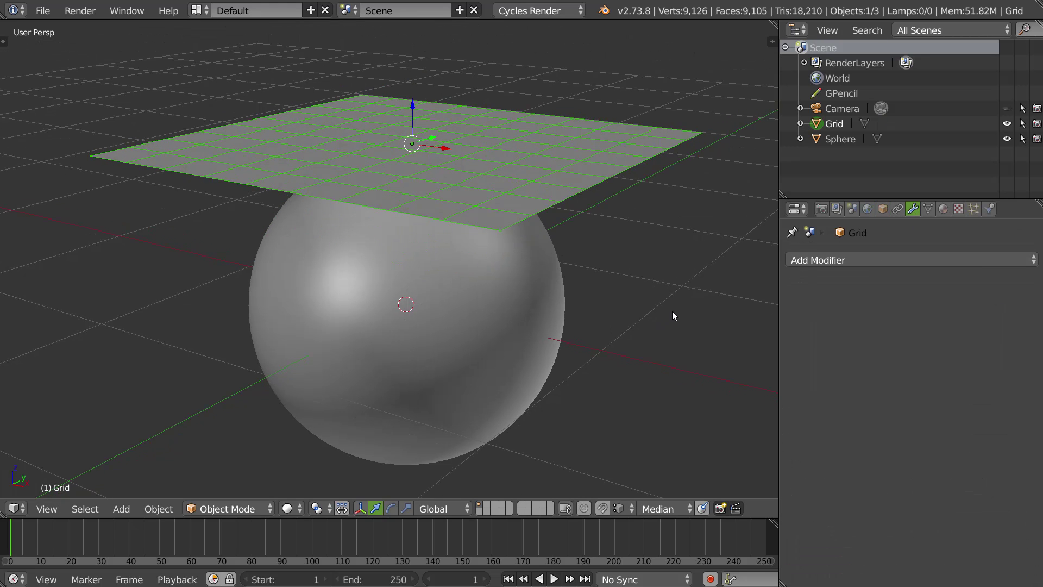
{"action": "left_click", "coordinate": [889, 259]}
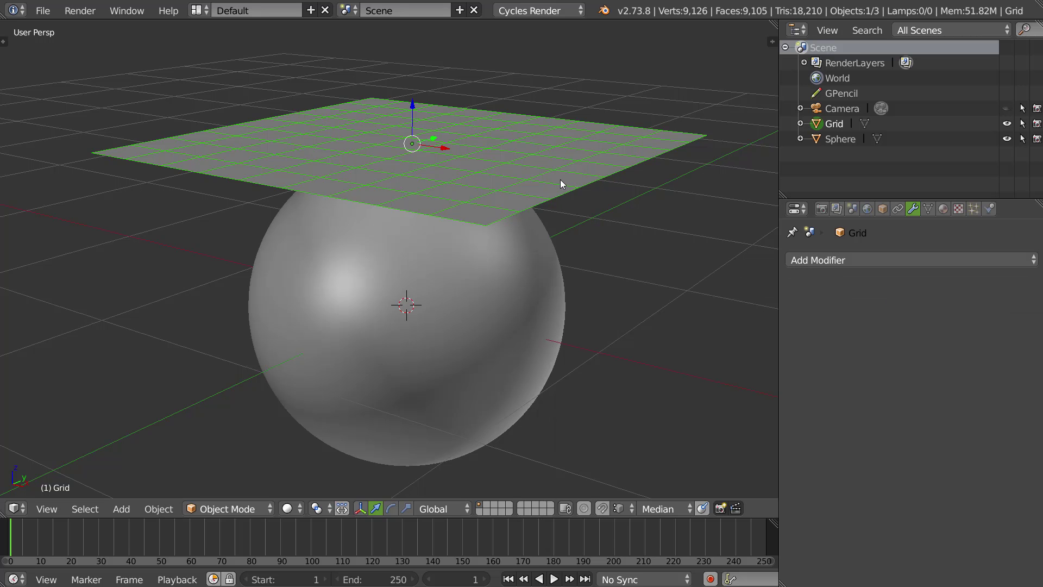
{"action": "key", "text": "x"}
{"action": "left_click", "coordinate": [554, 175]}
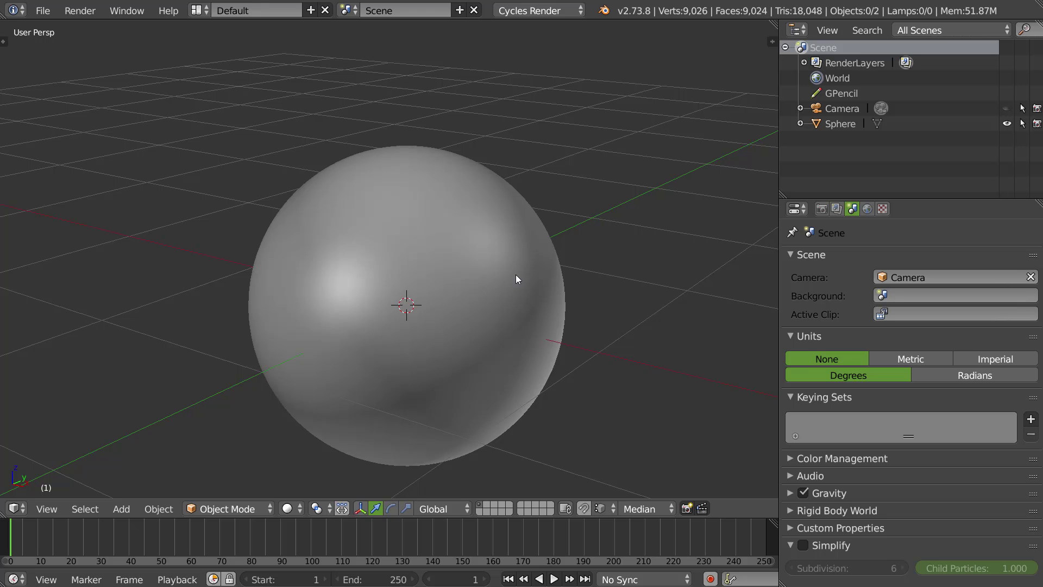
- Add a lattice at the 3D cursor and scale it up until it encloses the sphere
{"action": "key", "text": "shift+a"}
{"action": "left_click", "coordinate": [502, 375]}
{"action": "scroll", "coordinate": [603, 275], "scroll_direction": "down", "scroll_amount": 2}
{"action": "middle_click_drag", "start_coordinate": [506, 302], "coordinate": [576, 272]}
{"action": "key", "text": "s"}
{"action": "left_click", "coordinate": [587, 292]}
- Add a Lattice modifier to the sphere with the Lattice object as its deformer
{"action": "right_click", "coordinate": [579, 269]}
{"action": "left_click", "coordinate": [873, 260]}
{"action": "left_click", "coordinate": [837, 408]}
{"action": "left_click", "coordinate": [837, 346]}
{"action": "left_click", "coordinate": [808, 363]}
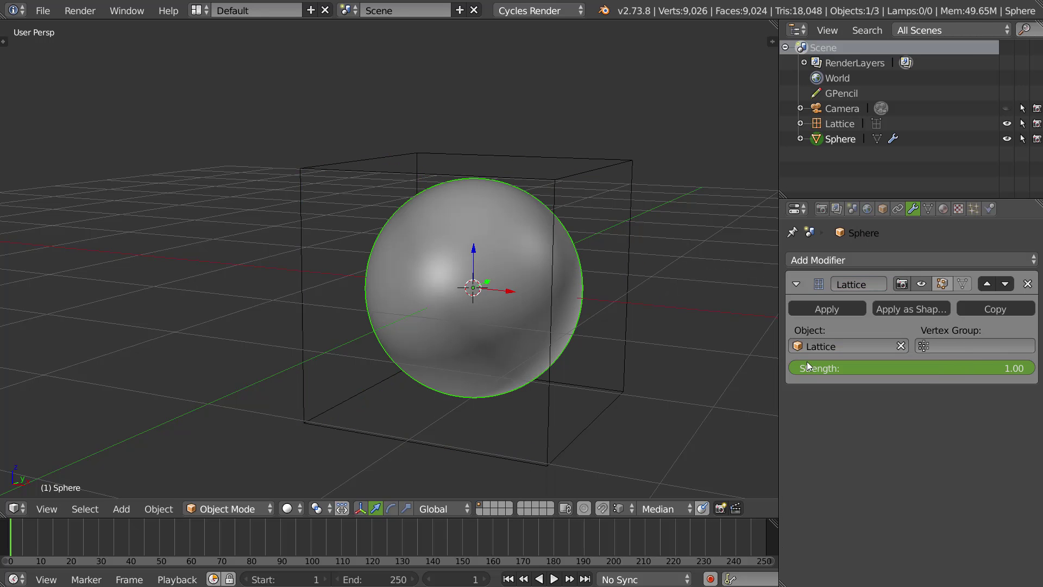
- In Edit Mode, select the lattice's two upper points on the +X side and move them outward along X
{"action": "right_click", "coordinate": [600, 173]}
{"action": "key", "text": "Tab"}
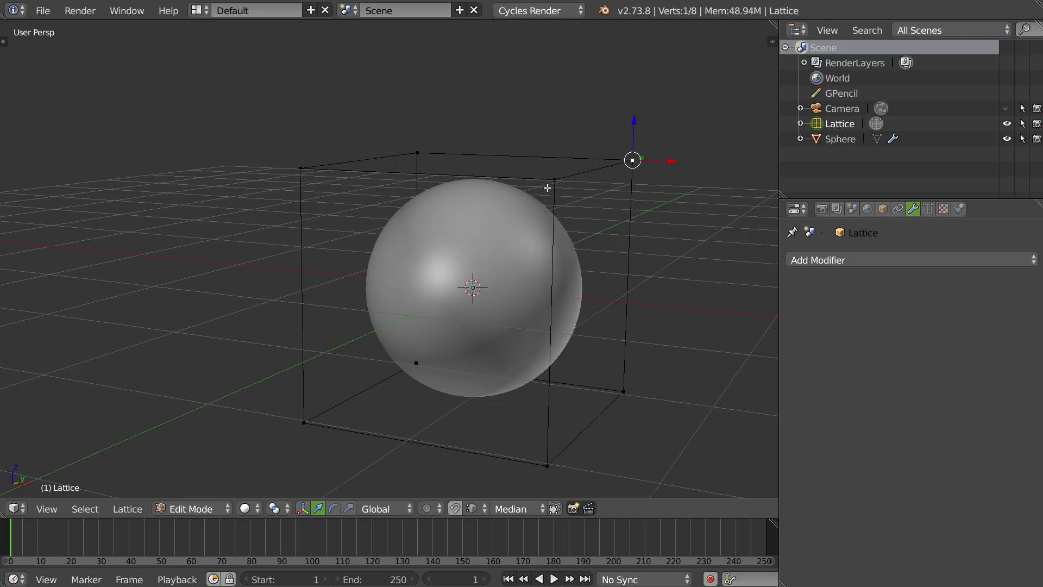
{"action": "right_click", "coordinate": [551, 184], "text": "shift"}
{"action": "middle_click_drag", "start_coordinate": [552, 183], "coordinate": [576, 179]}
{"action": "left_click_drag", "start_coordinate": [642, 170], "coordinate": [750, 169]}
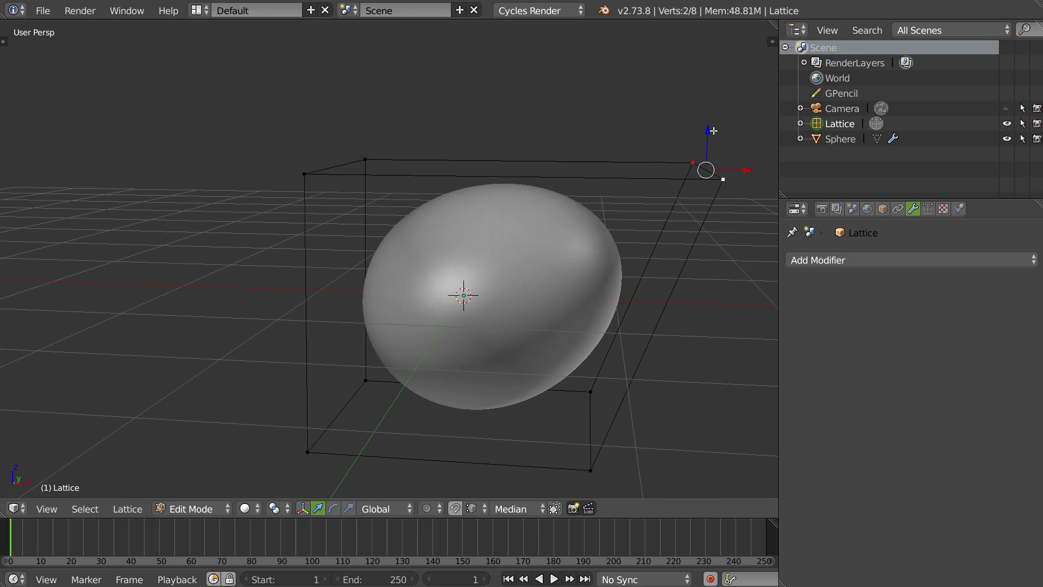
- Raise the two selected upper lattice points along the Z axis to stretch the sphere upward
{"action": "key", "text": "g"}
{"action": "right_click", "coordinate": [698, 103]}
{"action": "scroll", "coordinate": [701, 163], "scroll_direction": "down", "scroll_amount": 3}
{"action": "left_click_drag", "start_coordinate": [702, 138], "coordinate": [715, 57]}
{"action": "middle_click_drag", "start_coordinate": [673, 162], "coordinate": [637, 171]}
- Set the lattice's U, V and W resolution to 3 each
{"action": "left_click", "coordinate": [928, 211]}
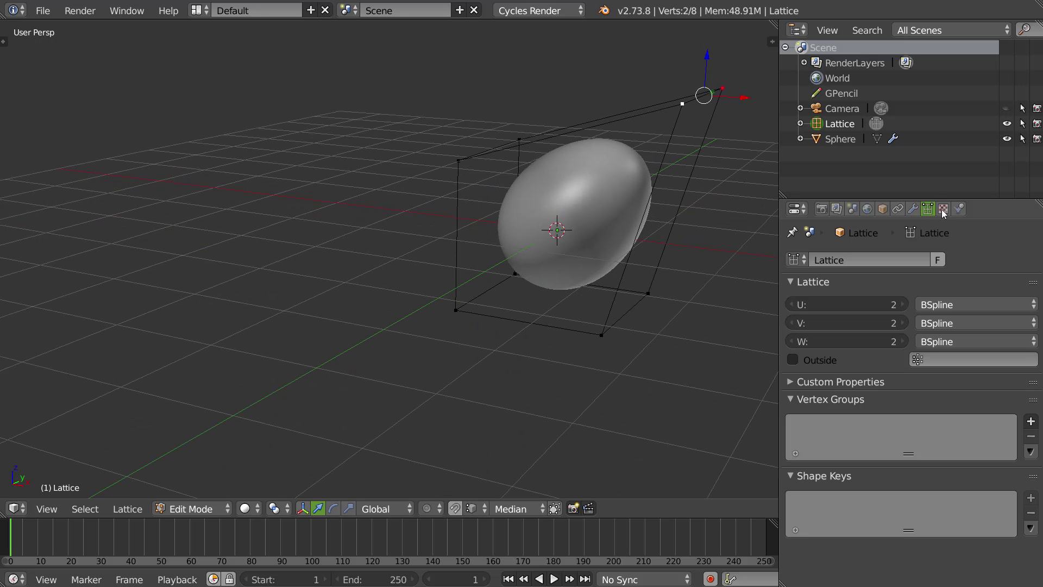
{"action": "left_click", "coordinate": [904, 303]}
{"action": "left_click", "coordinate": [904, 320]}
{"action": "left_click", "coordinate": [905, 341]}
- Select the six middle-height lattice points on both Y sides, scale them outward, and return to Object Mode
{"action": "middle_click_drag", "start_coordinate": [739, 304], "coordinate": [570, 126]}
{"action": "right_click", "coordinate": [478, 167], "text": "shift"}
{"action": "middle_click_drag", "start_coordinate": [478, 167], "coordinate": [515, 218]}
{"action": "mouse_move", "coordinate": [522, 210]}
{"action": "left_mouse_down", "text": "ctrl"}
{"action": "mouse_move", "coordinate": [466, 277]}
{"action": "mouse_move", "coordinate": [511, 261]}
{"action": "left_mouse_up", "text": "ctrl"}
{"action": "left_click_drag", "start_coordinate": [709, 227], "coordinate": [685, 250], "text": "ctrl"}
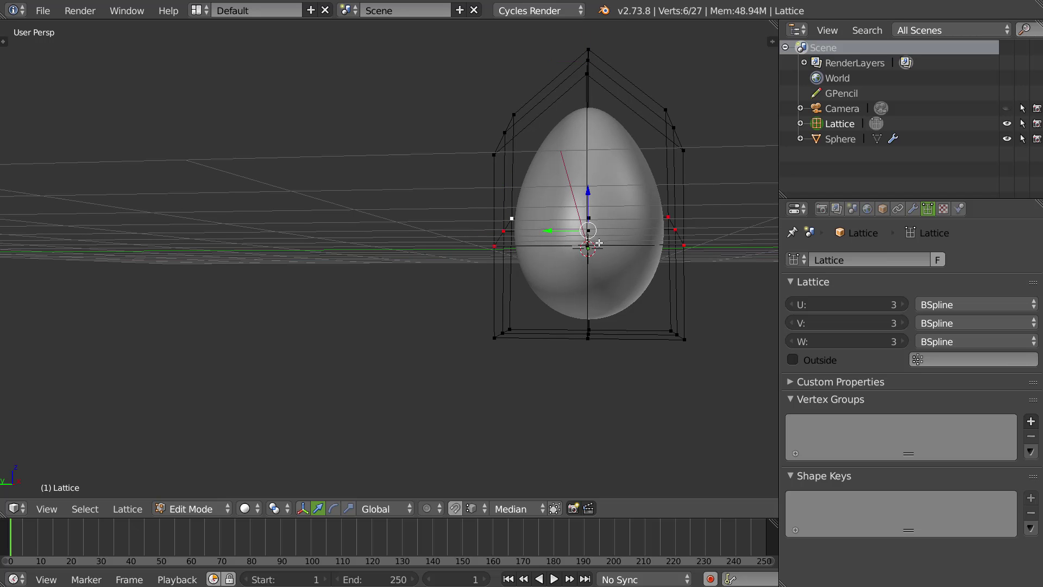
{"action": "key", "text": "s"}
{"action": "left_click", "coordinate": [722, 247]}
{"action": "middle_click_drag", "start_coordinate": [723, 247], "coordinate": [578, 230]}
{"action": "key", "text": "Tab"}
- Select the sphere and toggle its Lattice modifier's viewport visibility to compare the deformed and original shapes
{"action": "left_click", "coordinate": [913, 210]}
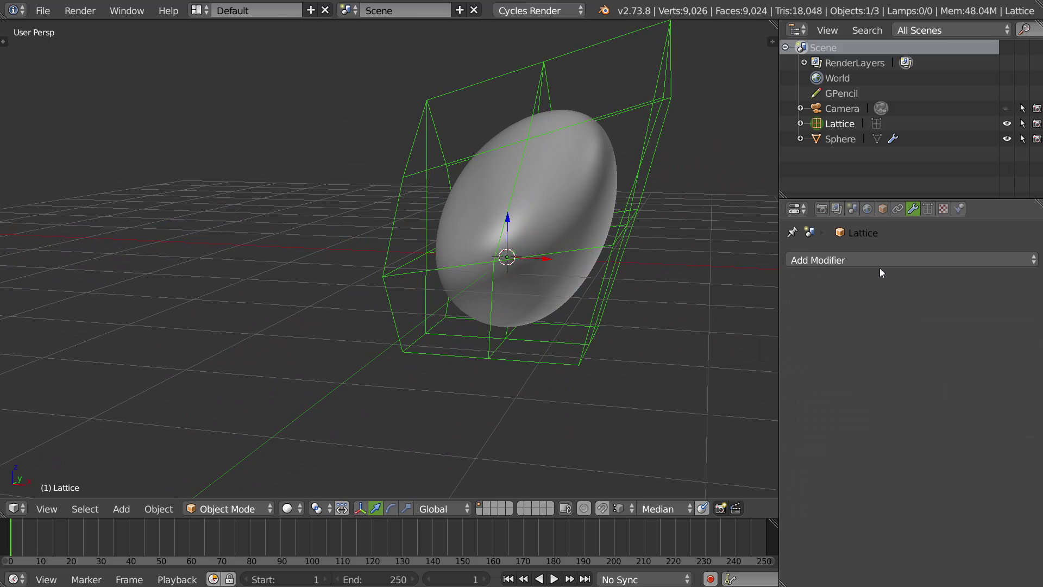
{"action": "right_click", "coordinate": [592, 199]}
{"action": "left_click", "coordinate": [921, 284]}
{"action": "left_click", "coordinate": [924, 288]}
{"action": "left_click", "coordinate": [925, 289]}
{"action": "left_click", "coordinate": [924, 289]}
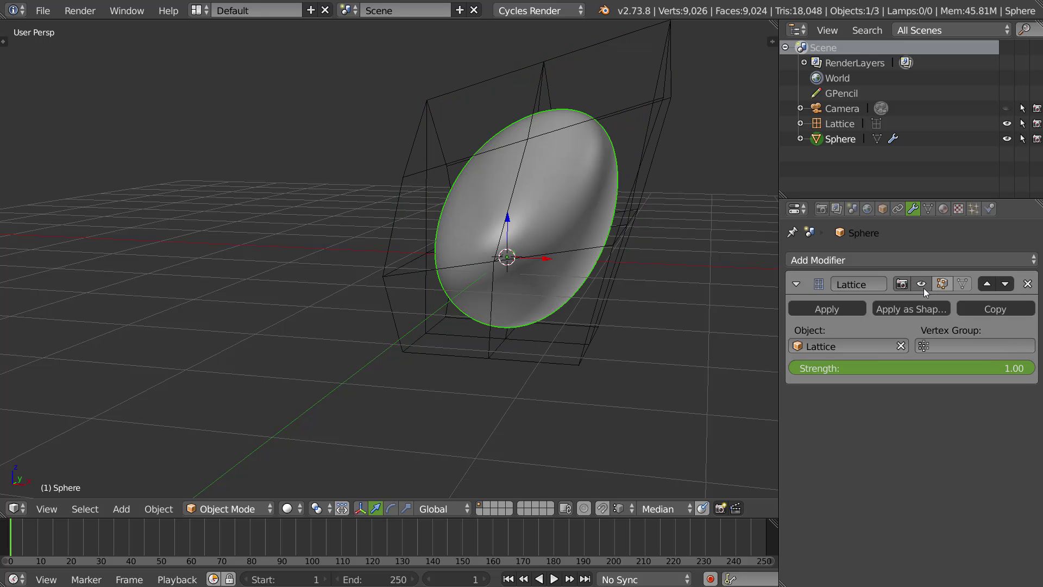
- Remove the Lattice modifier from the sphere and delete the lattice object
{"action": "left_click", "coordinate": [1028, 284]}
{"action": "right_click", "coordinate": [640, 181]}
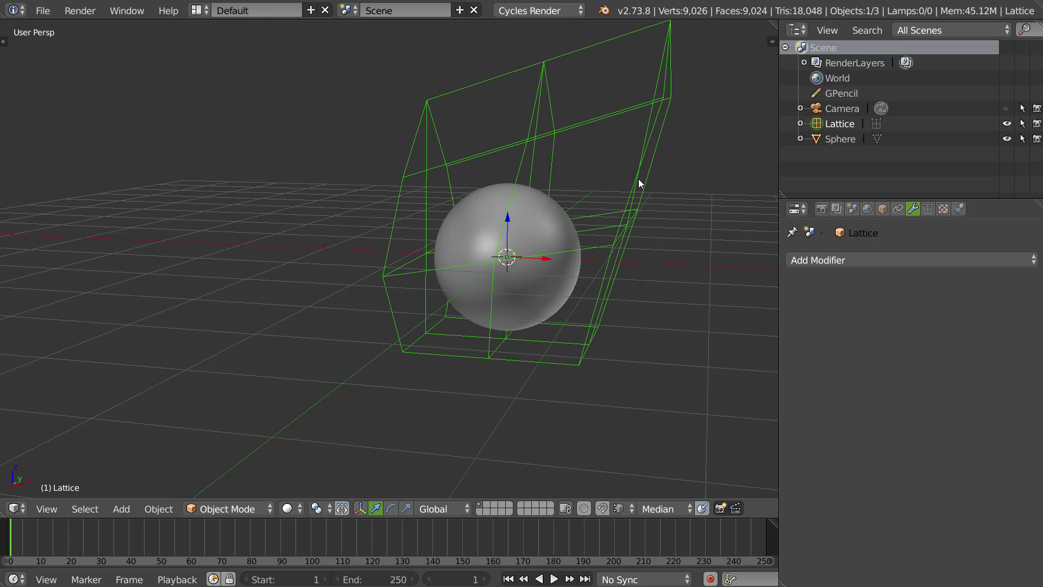
{"action": "key", "text": "x"}
{"action": "left_click", "coordinate": [636, 211]}
- Delete the sphere, leaving the viewport empty for a new mesh
{"action": "right_click", "coordinate": [563, 257]}
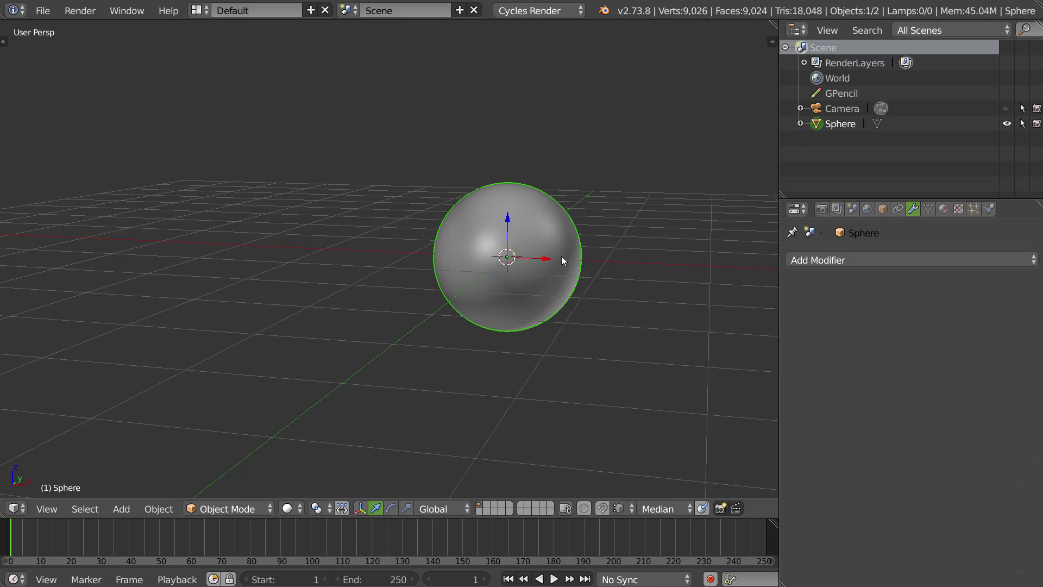
{"action": "left_click", "coordinate": [900, 260]}
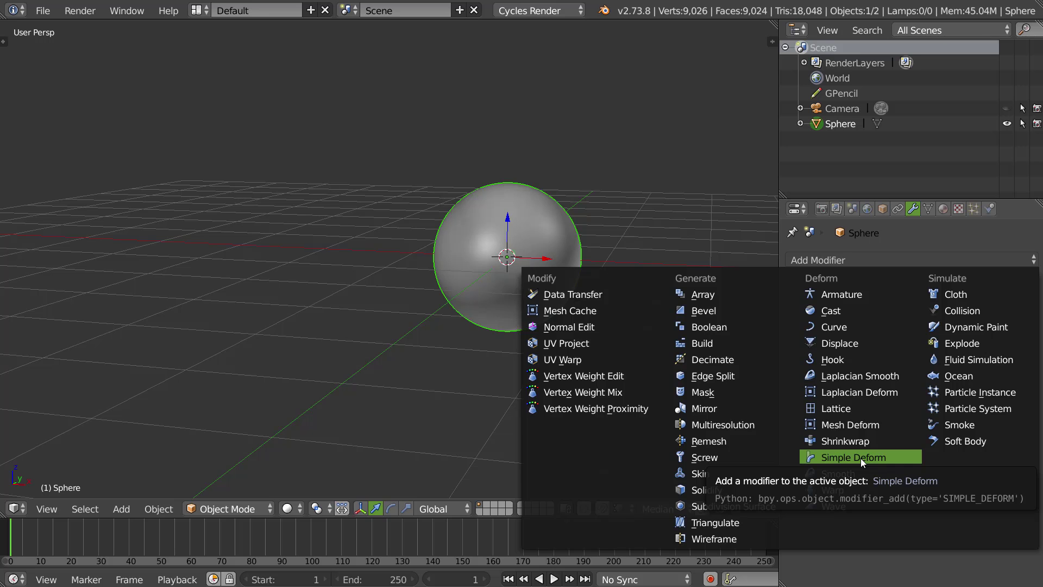
{"action": "key", "text": "x"}
{"action": "left_click", "coordinate": [522, 283]}
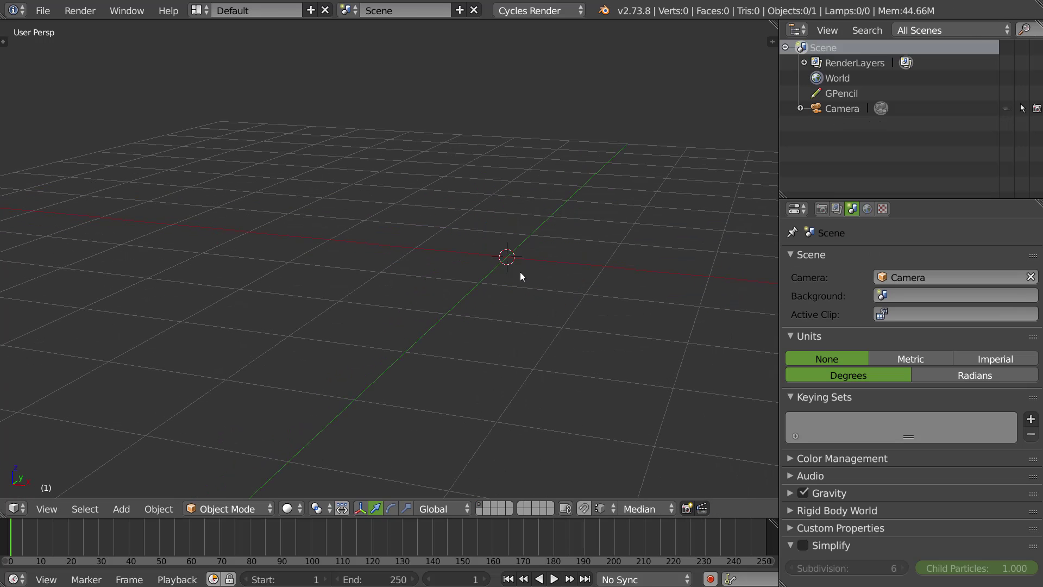
- Add a cube mesh at the 3D cursor
{"action": "key", "text": "shift+a"}
{"action": "key", "text": "shift+a"}
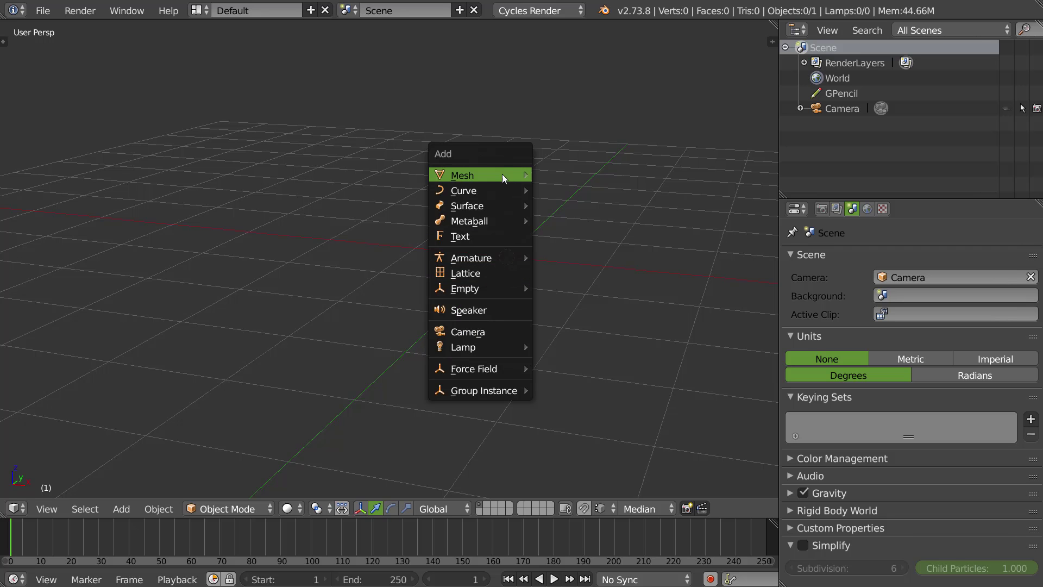
{"action": "mouse_move", "coordinate": [502, 174]}
{"action": "left_click", "coordinate": [563, 192]}
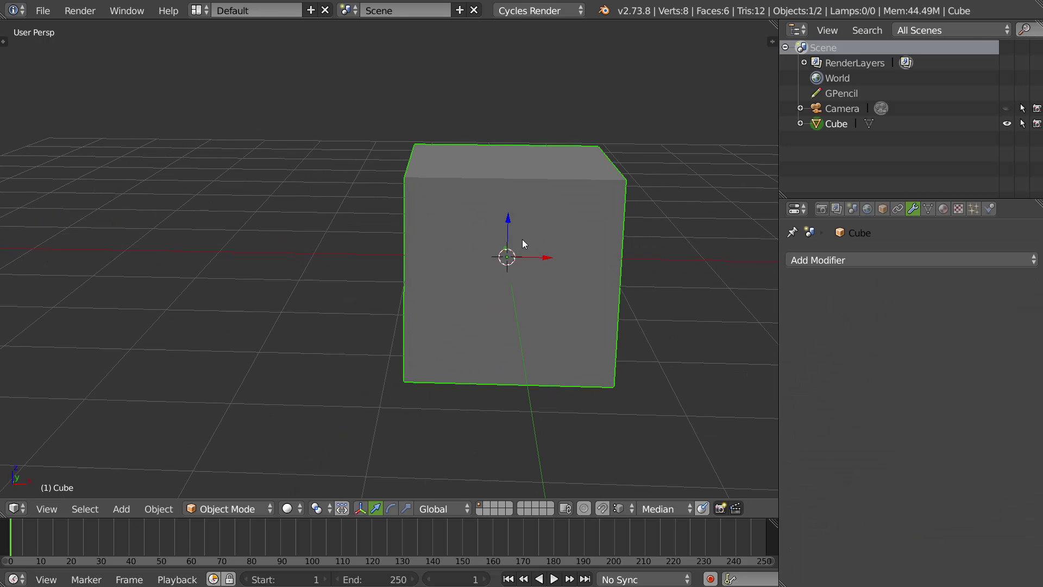
- Enter Edit Mode on the cube with face selection and select its top face
{"action": "key", "text": "Tab"}
{"action": "key", "text": "ctrl+Tab"}
{"action": "left_click", "coordinate": [486, 250]}
{"action": "right_click", "coordinate": [496, 173]}
{"action": "middle_click_drag", "start_coordinate": [494, 179], "coordinate": [522, 278]}
{"action": "scroll", "coordinate": [562, 253], "scroll_direction": "down", "scroll_amount": 4}
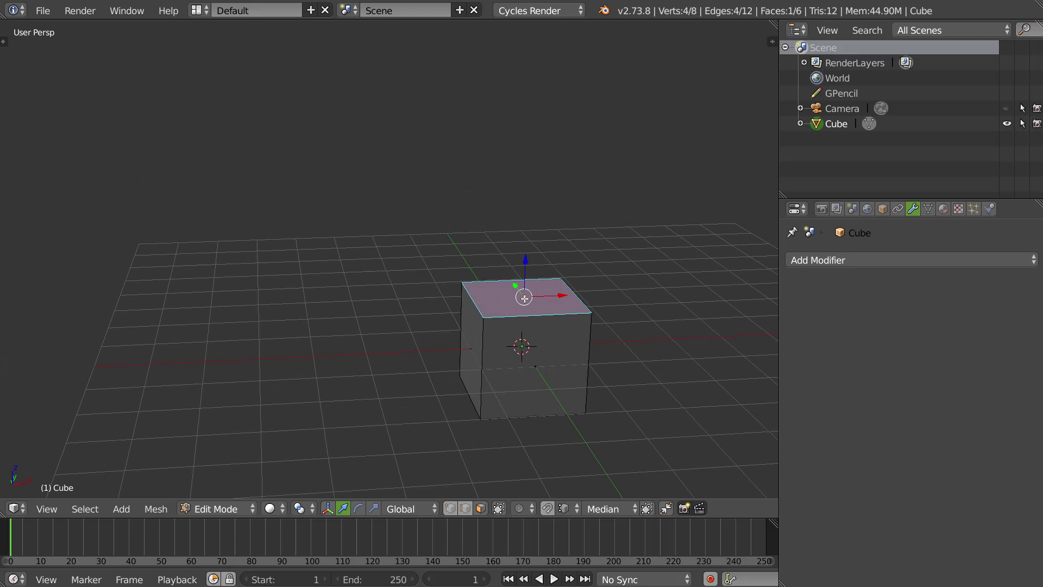
{"action": "key", "text": "e"}
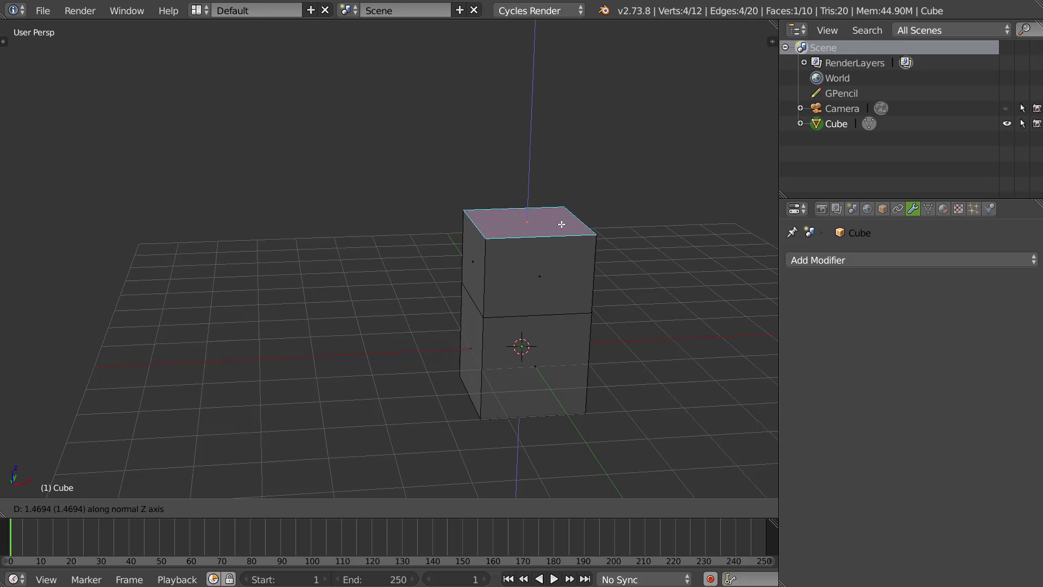
{"action": "type", "text": "12"}
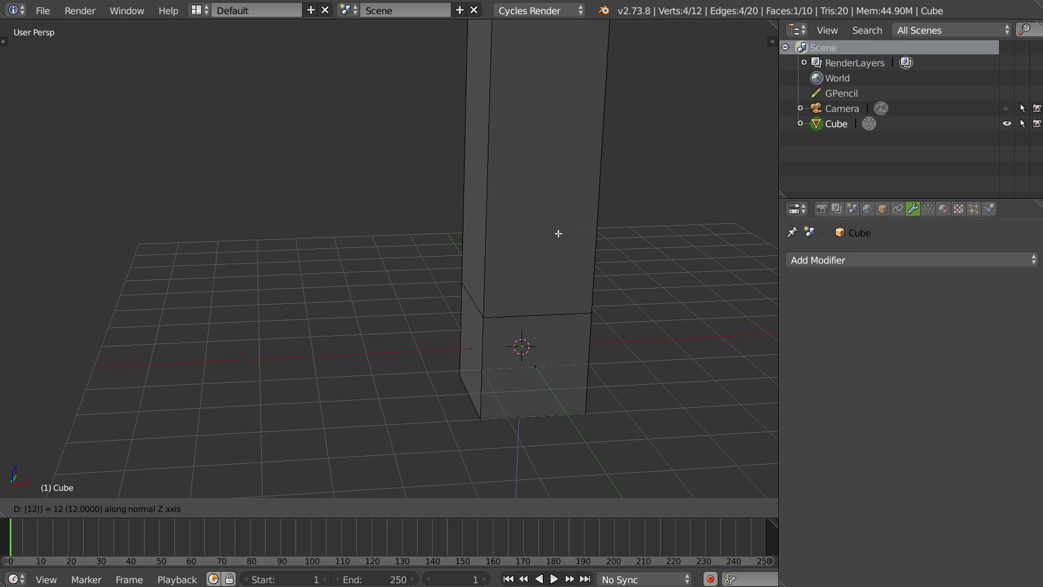
{"action": "key", "text": "Escape"}
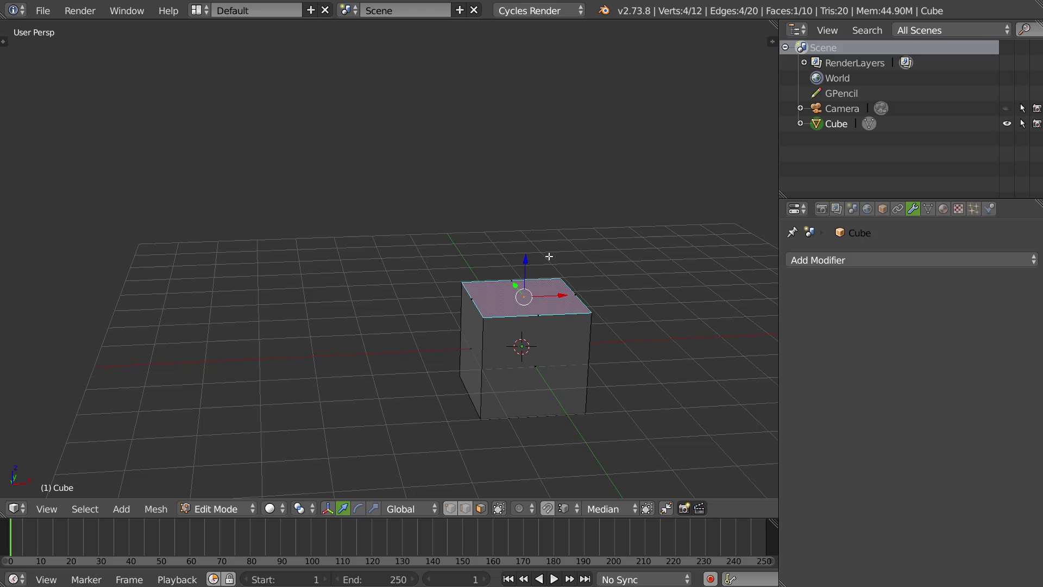
- Extrude the cube's top face upward by 2 units, twice in a row
{"action": "type", "text": "e"}
{"action": "type", "text": "2"}
{"action": "key", "text": "Return"}
{"action": "middle_click_drag", "start_coordinate": [529, 356], "coordinate": [570, 328]}
{"action": "scroll", "coordinate": [570, 328], "scroll_direction": "down", "scroll_amount": 2}
{"action": "middle_click_drag", "start_coordinate": [583, 217], "coordinate": [528, 286], "text": "shift"}
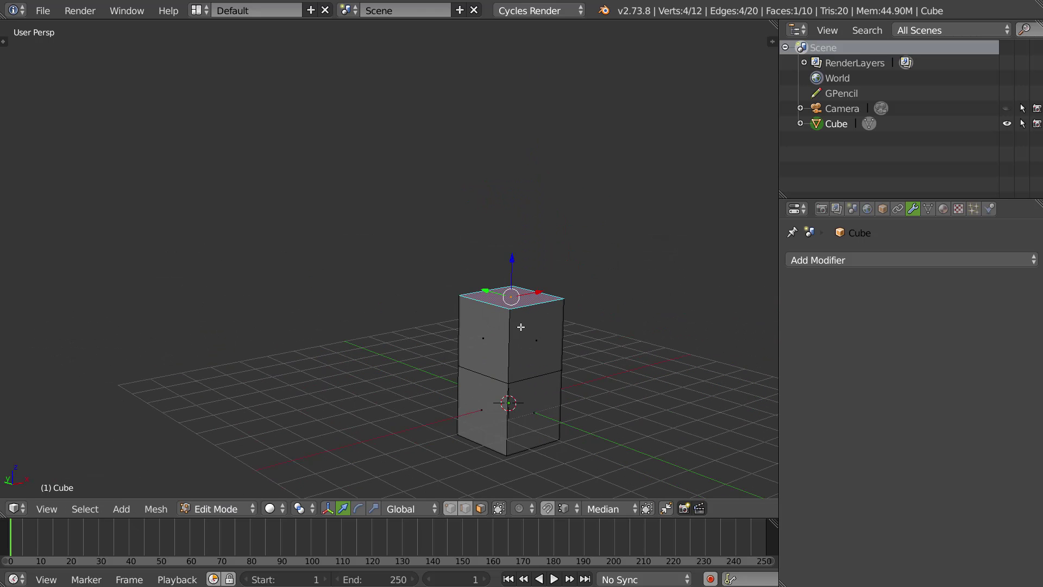
{"action": "type", "text": "e"}
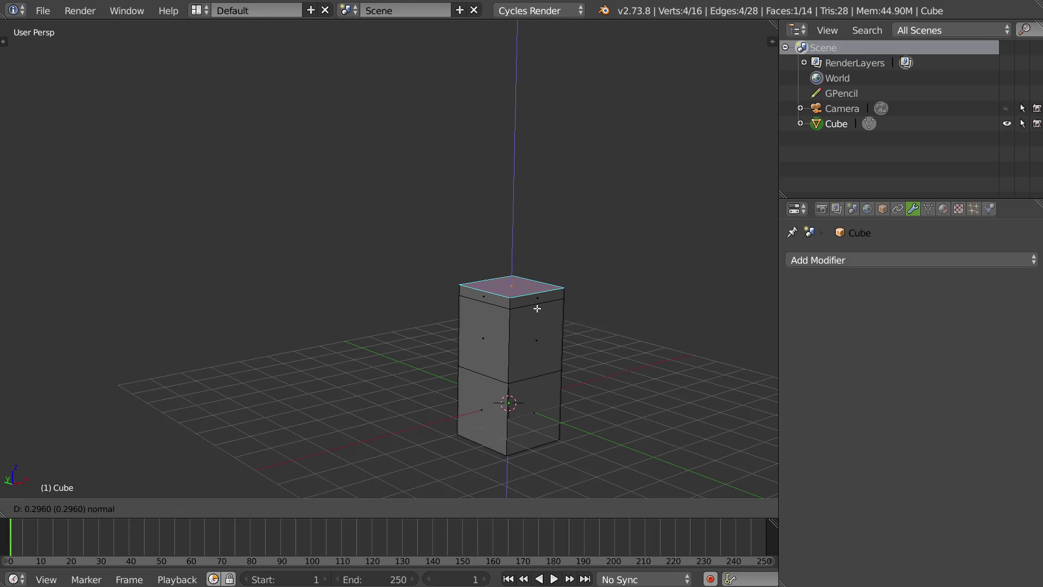
{"action": "type", "text": "2"}
{"action": "key", "text": "Return"}
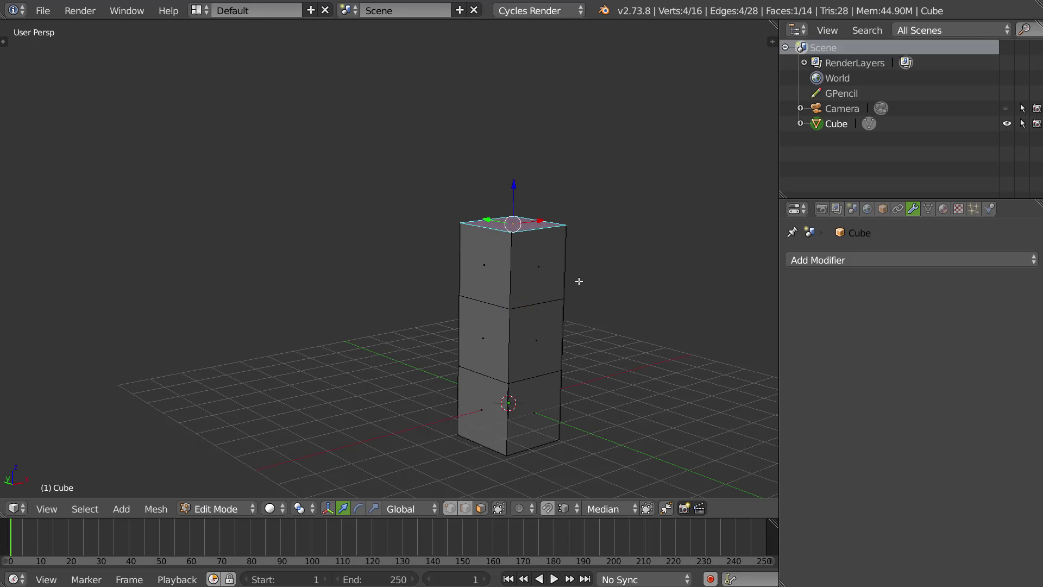
- Repeat the 2-unit extrusion until the column is nine segments tall
{"action": "key", "text": "shift+r"}
{"action": "key", "text": "shift+r"}
{"action": "key", "text": "shift+r"}
{"action": "key", "text": "shift+r"}
{"action": "key", "text": "shift+r"}
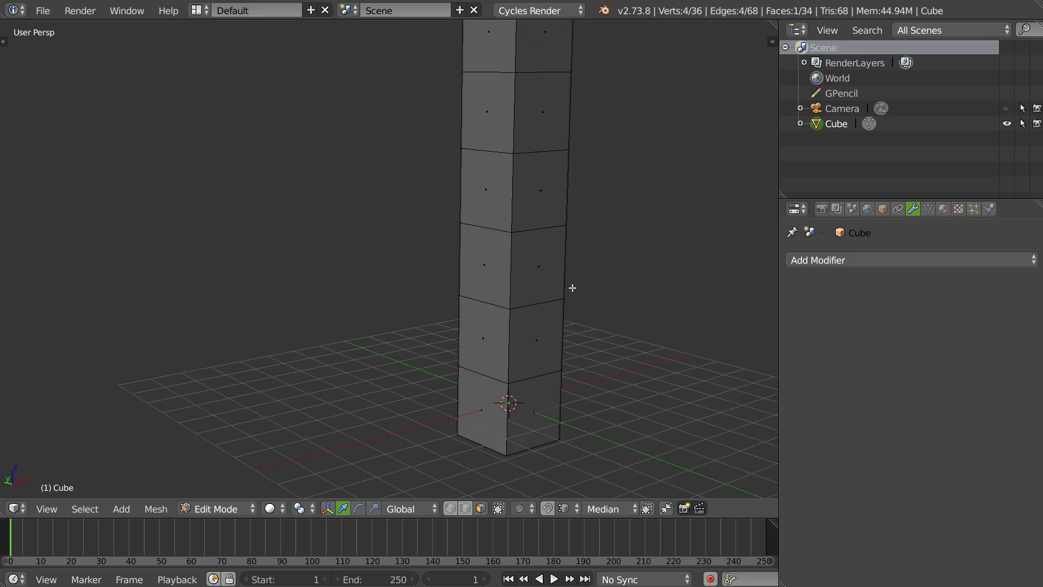
{"action": "scroll", "coordinate": [694, 244], "scroll_direction": "down", "scroll_amount": 3}
{"action": "middle_click_drag", "start_coordinate": [712, 172], "coordinate": [569, 255], "text": "shift"}
{"action": "scroll", "coordinate": [631, 322], "scroll_direction": "down", "scroll_amount": 2}
- Select the whole column mesh, subdivide it twice and return to Object Mode
{"action": "key", "text": "a"}
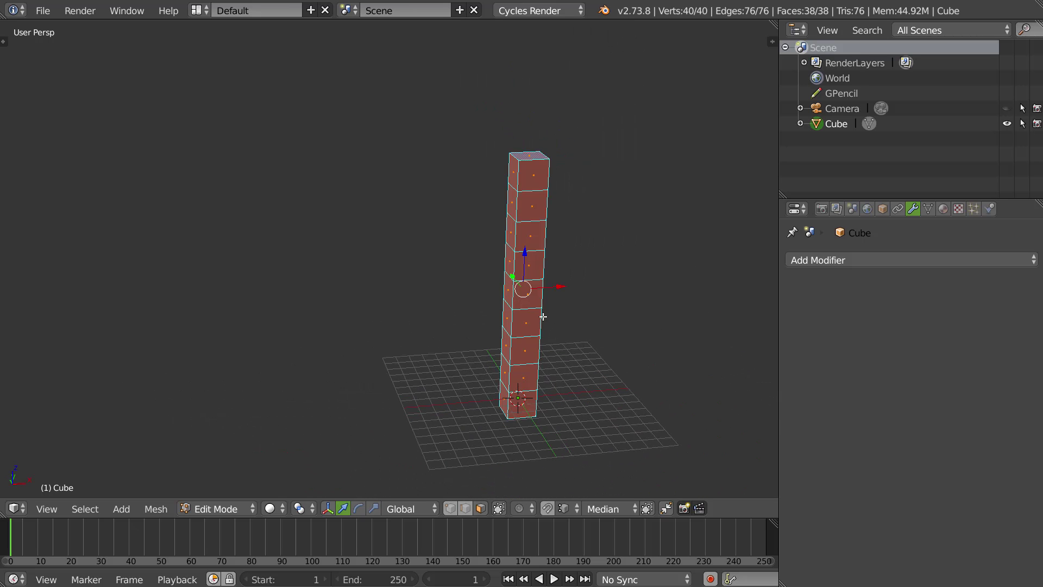
{"action": "key", "text": "w"}
{"action": "left_click", "coordinate": [508, 231]}
{"action": "key", "text": "w"}
{"action": "left_click", "coordinate": [494, 230]}
{"action": "key", "text": "Tab"}
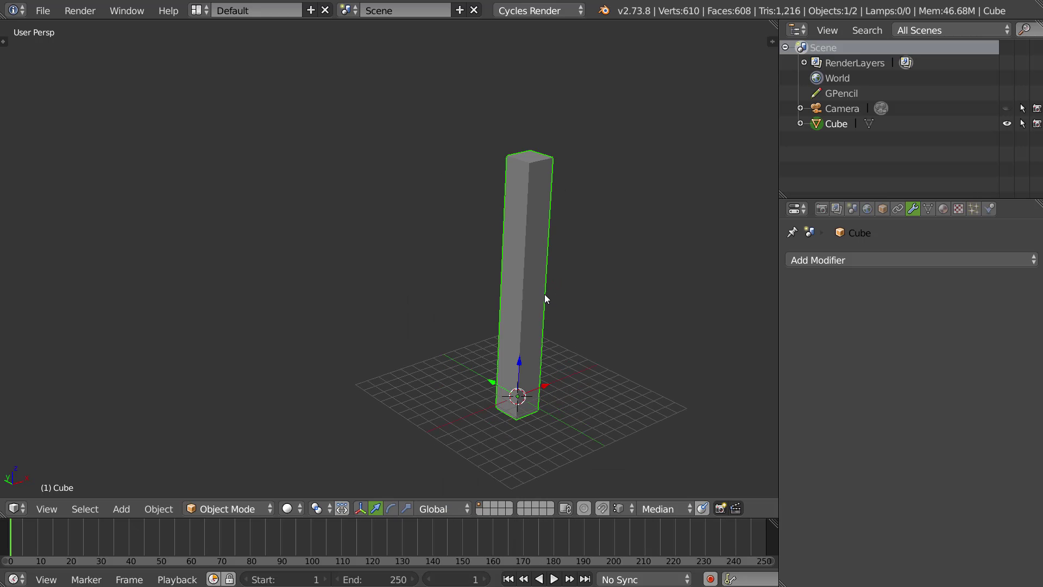
- Add a Simple Deform modifier to the column
{"action": "middle_click_drag", "start_coordinate": [520, 283], "coordinate": [498, 300]}
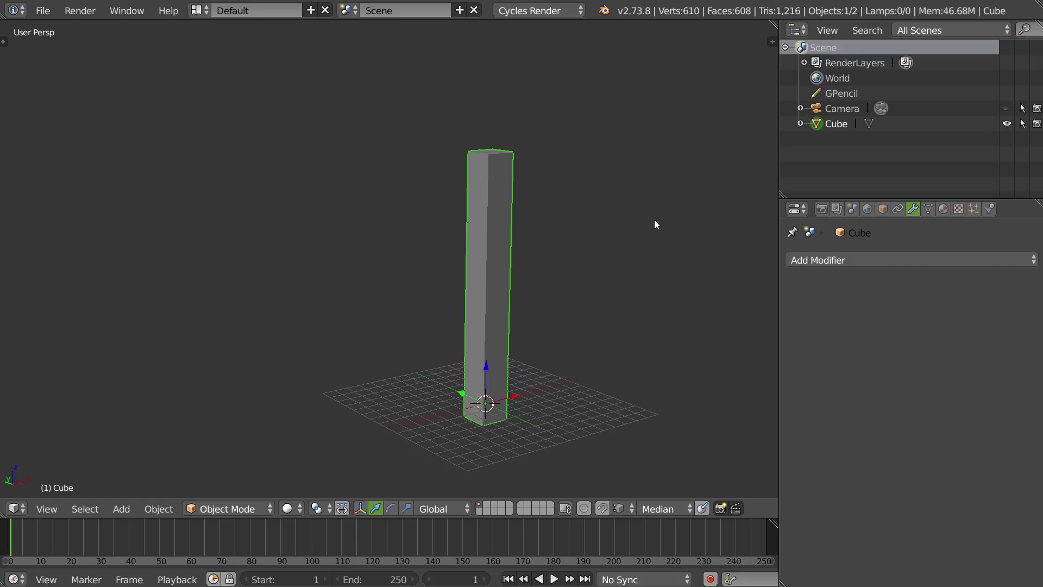
{"action": "left_click", "coordinate": [873, 259]}
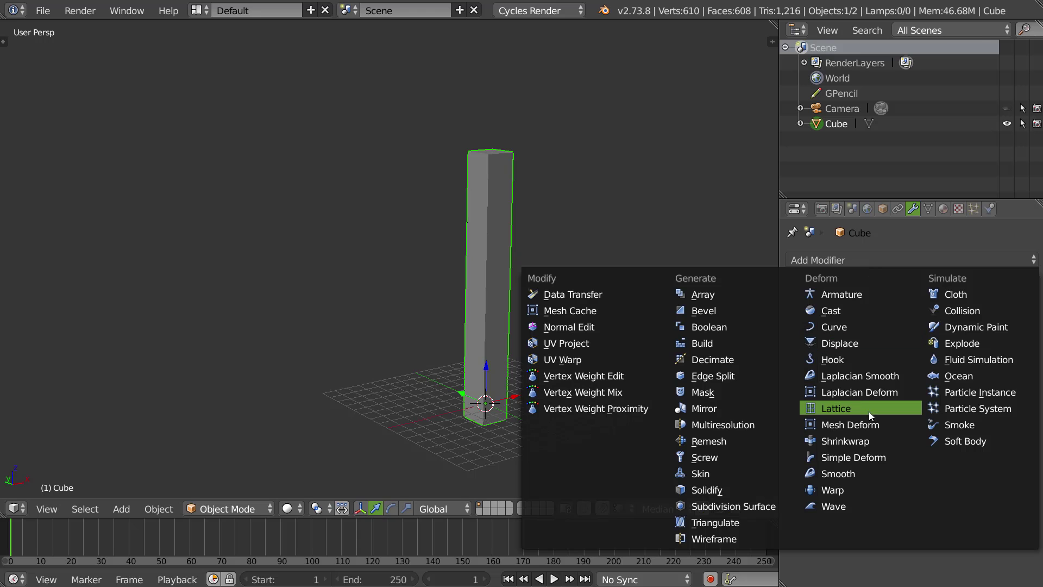
{"action": "left_click", "coordinate": [861, 458]}
{"action": "middle_click_drag", "start_coordinate": [575, 351], "coordinate": [624, 355]}
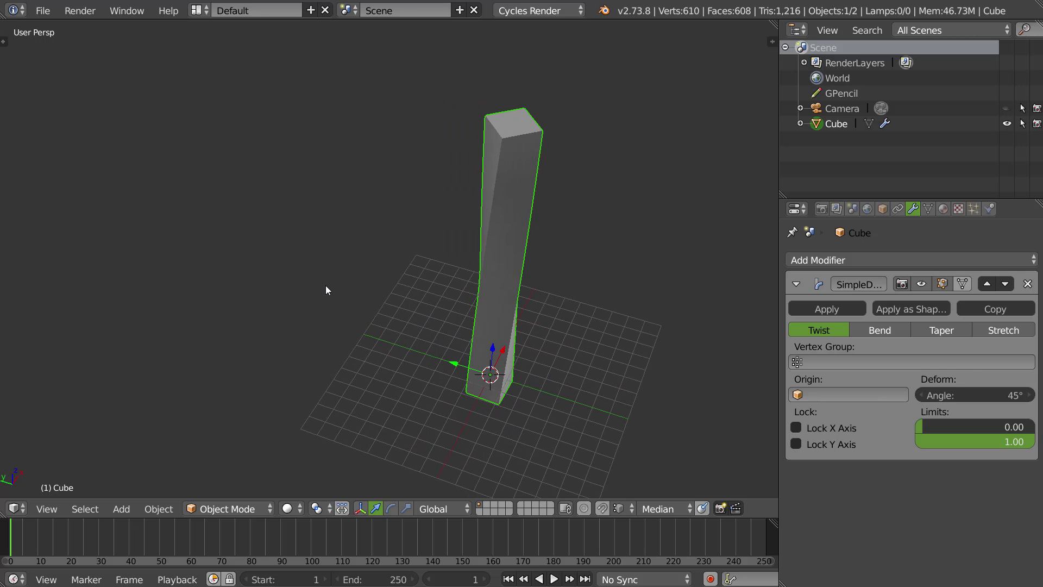
- Try smooth shading on the twisted column and restore flat shading
{"action": "key", "text": "t"}
{"action": "left_click", "coordinate": [76, 245]}
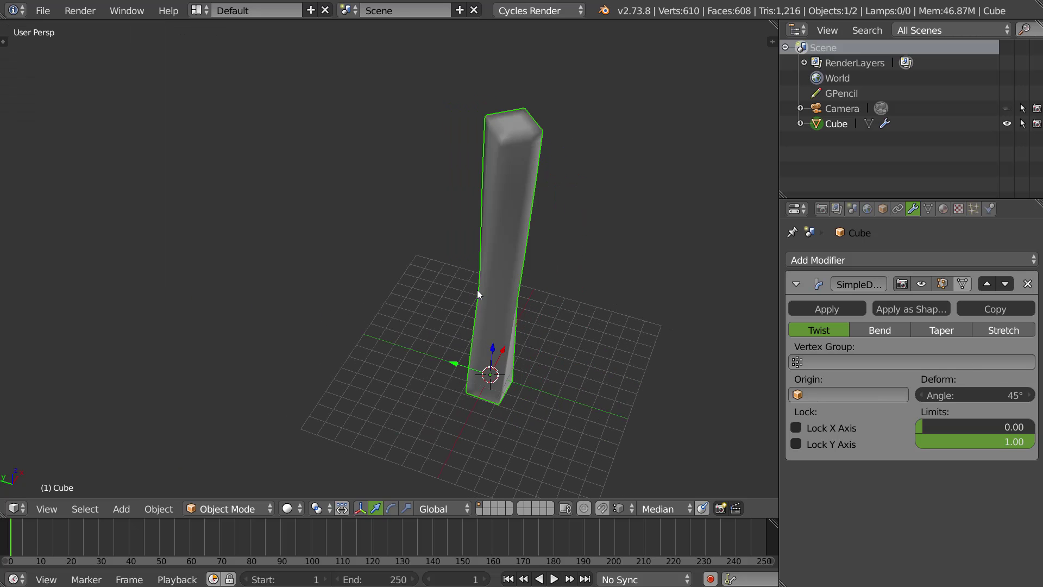
{"action": "left_click", "coordinate": [112, 247]}
{"action": "key", "text": "t"}
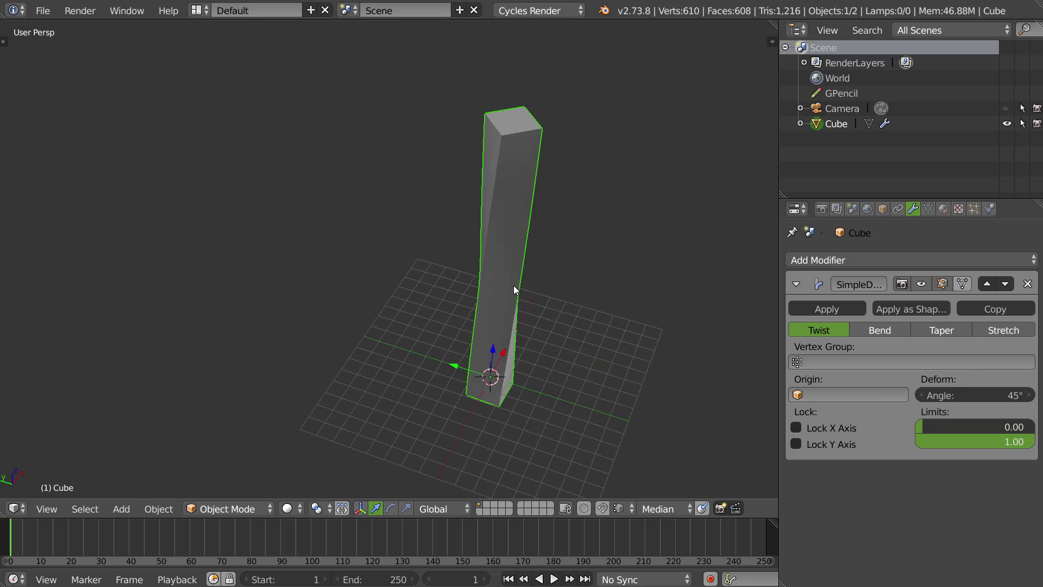
- Raise the Simple Deform twist angle to 179°, and switch to Bend with an angle of 16°
{"action": "mouse_move", "coordinate": [954, 393]}
{"action": "left_mouse_down"}
{"action": "mouse_move", "coordinate": [1016, 393]}
{"action": "mouse_move", "coordinate": [960, 395]}
{"action": "left_mouse_up"}
{"action": "left_click", "coordinate": [881, 330]}
{"action": "middle_click_drag", "start_coordinate": [695, 356], "coordinate": [761, 365]}
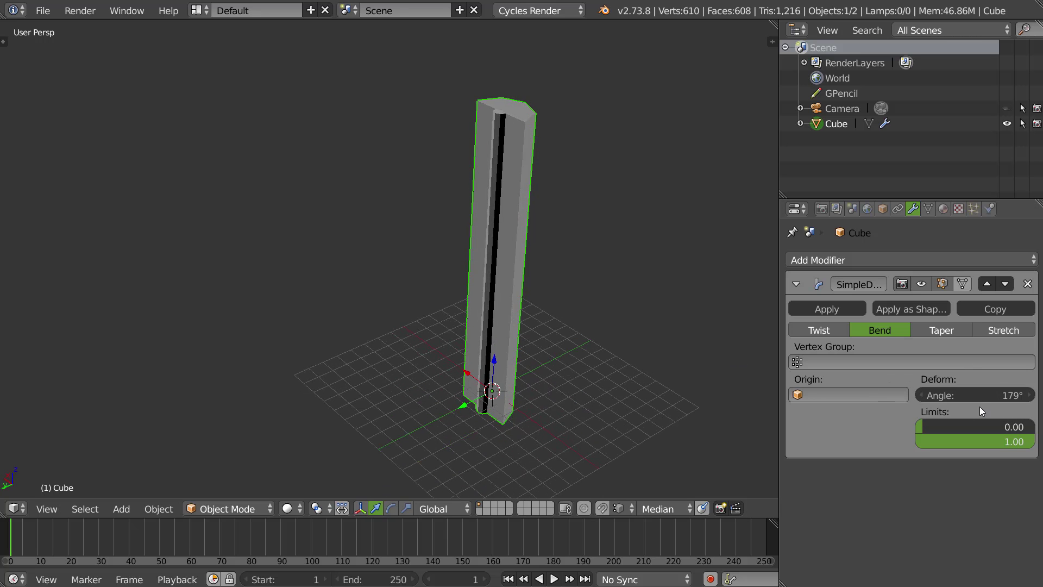
{"action": "left_click_drag", "start_coordinate": [991, 395], "coordinate": [899, 400]}
- Rotate the column 90° about the global X axis and apply its rotation
{"action": "middle_click_drag", "start_coordinate": [534, 339], "coordinate": [487, 273]}
{"action": "type", "text": "rx"}
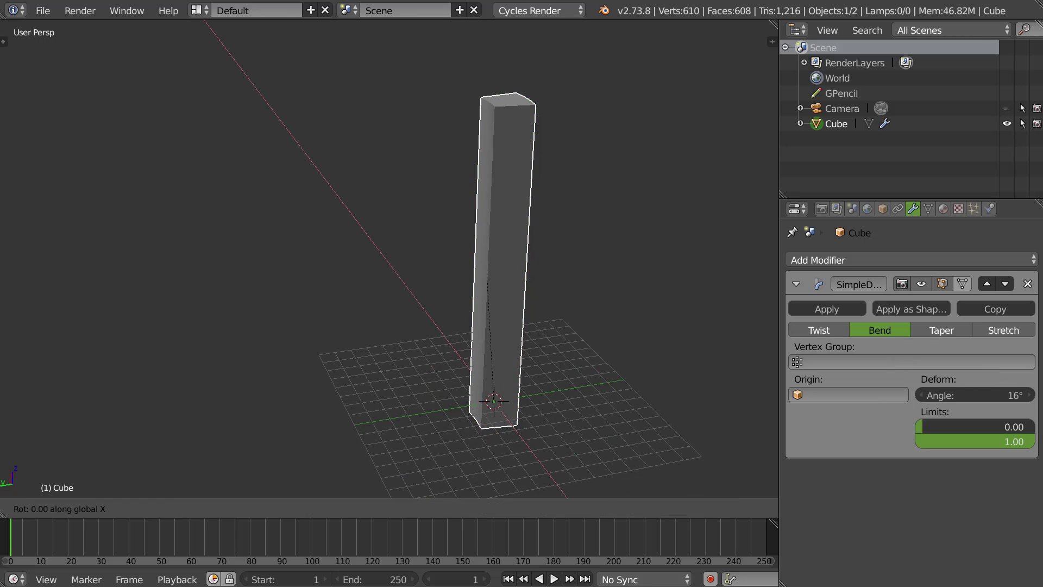
{"action": "type", "text": "90"}
{"action": "key", "text": "Return"}
{"action": "middle_click_drag", "start_coordinate": [608, 418], "coordinate": [587, 405]}
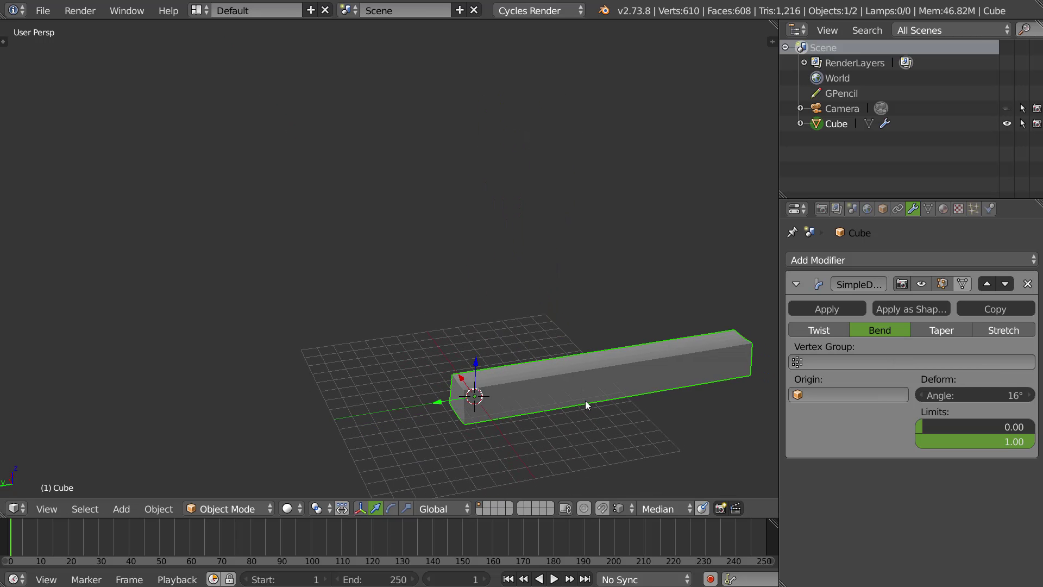
{"action": "key", "text": "ctrl+a"}
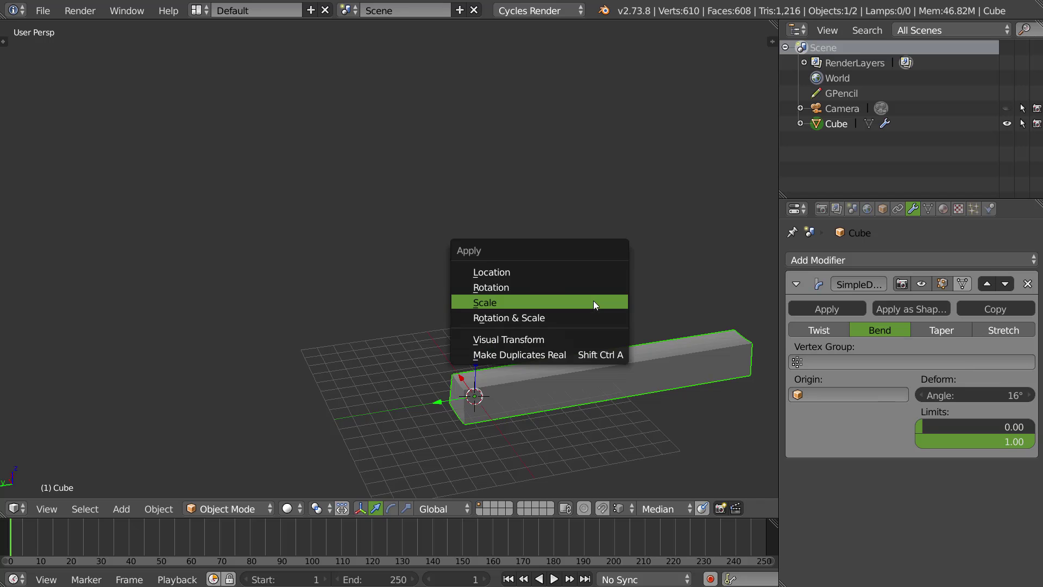
{"action": "left_click", "coordinate": [552, 287]}
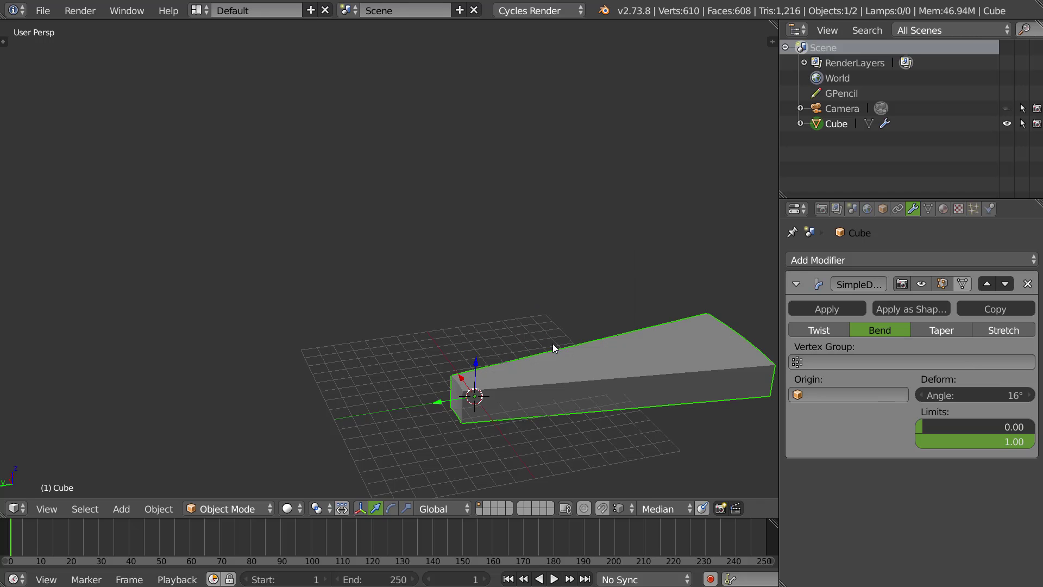
- Rotate the column 90° about the global Z axis and apply its rotation
{"action": "type", "text": "90"}
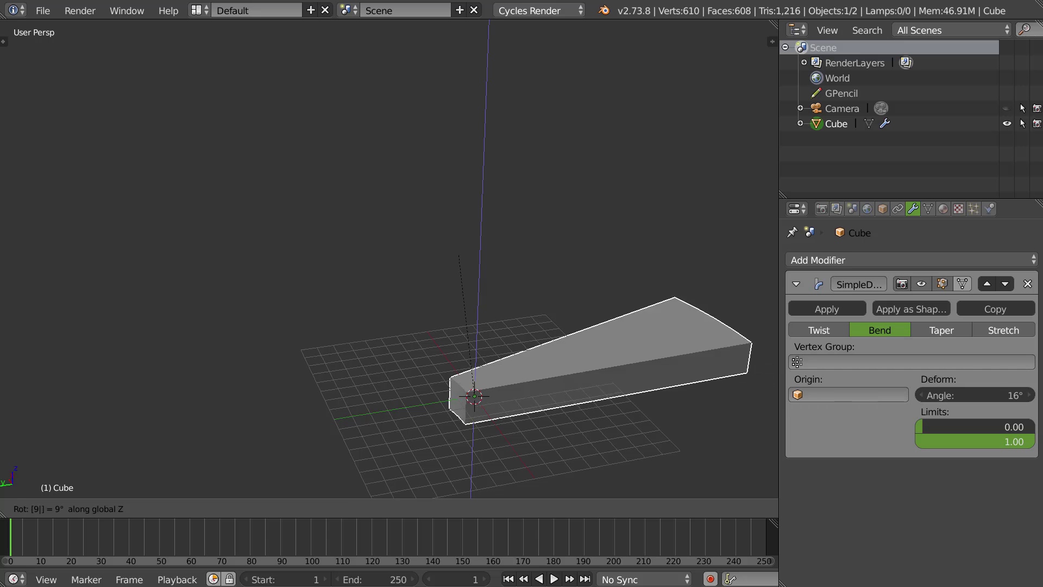
{"action": "key", "text": "Return"}
{"action": "key", "text": "ctrl+a"}
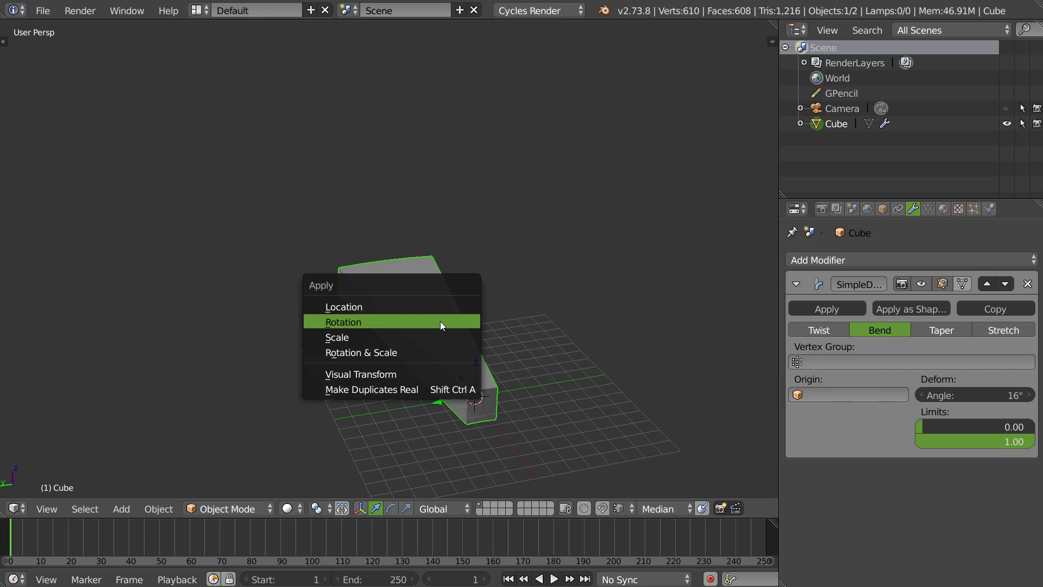
{"action": "left_click", "coordinate": [440, 321]}
{"action": "middle_click_drag", "start_coordinate": [433, 324], "coordinate": [476, 287]}
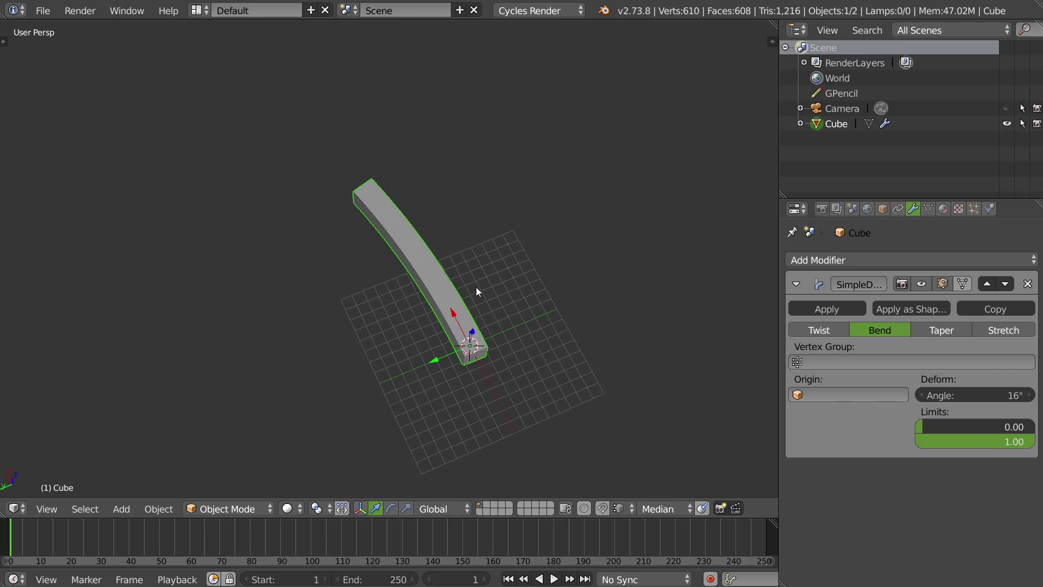
- Vary the column's bend angle, including a full 360° bend
{"action": "mouse_move", "coordinate": [963, 390]}
{"action": "left_mouse_down"}
{"action": "mouse_move", "coordinate": [1029, 395]}
{"action": "mouse_move", "coordinate": [983, 401]}
{"action": "mouse_move", "coordinate": [1036, 396]}
{"action": "mouse_move", "coordinate": [980, 399]}
{"action": "left_mouse_up"}
{"action": "left_click", "coordinate": [999, 395]}
{"action": "type", "text": "360"}
{"action": "key", "text": "Return"}
{"action": "middle_click_drag", "start_coordinate": [526, 360], "coordinate": [474, 379]}
{"action": "scroll", "coordinate": [434, 450], "scroll_direction": "up", "scroll_amount": 3}
{"action": "scroll", "coordinate": [474, 378], "scroll_direction": "up", "scroll_amount": 2}
{"action": "left_click_drag", "start_coordinate": [1002, 396], "coordinate": [968, 397]}
- Try the Simple Deform modifier's Taper mode and switch it to Stretch
{"action": "left_click", "coordinate": [947, 331]}
{"action": "middle_click_drag", "start_coordinate": [478, 408], "coordinate": [752, 332]}
{"action": "left_click", "coordinate": [1008, 332]}
{"action": "middle_click_drag", "start_coordinate": [625, 381], "coordinate": [576, 375]}
- Vary the Stretch factor on the column, ending at 0.360
{"action": "left_click_drag", "start_coordinate": [966, 402], "coordinate": [813, 388]}
{"action": "middle_click_drag", "start_coordinate": [732, 374], "coordinate": [685, 386]}
{"action": "mouse_move", "coordinate": [977, 396]}
{"action": "left_mouse_down"}
{"action": "mouse_move", "coordinate": [876, 394]}
{"action": "mouse_move", "coordinate": [978, 394]}
{"action": "mouse_move", "coordinate": [959, 393]}
{"action": "left_mouse_up"}
{"action": "middle_click_drag", "start_coordinate": [679, 304], "coordinate": [575, 274]}
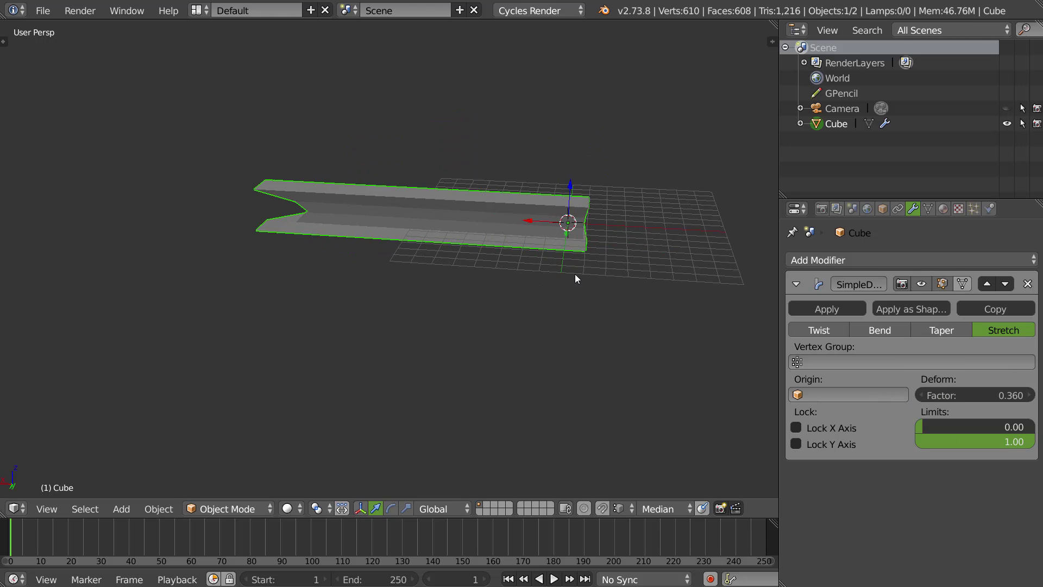
{"action": "scroll", "coordinate": [543, 282], "scroll_direction": "up", "scroll_amount": 1}
{"action": "key", "text": "w"}
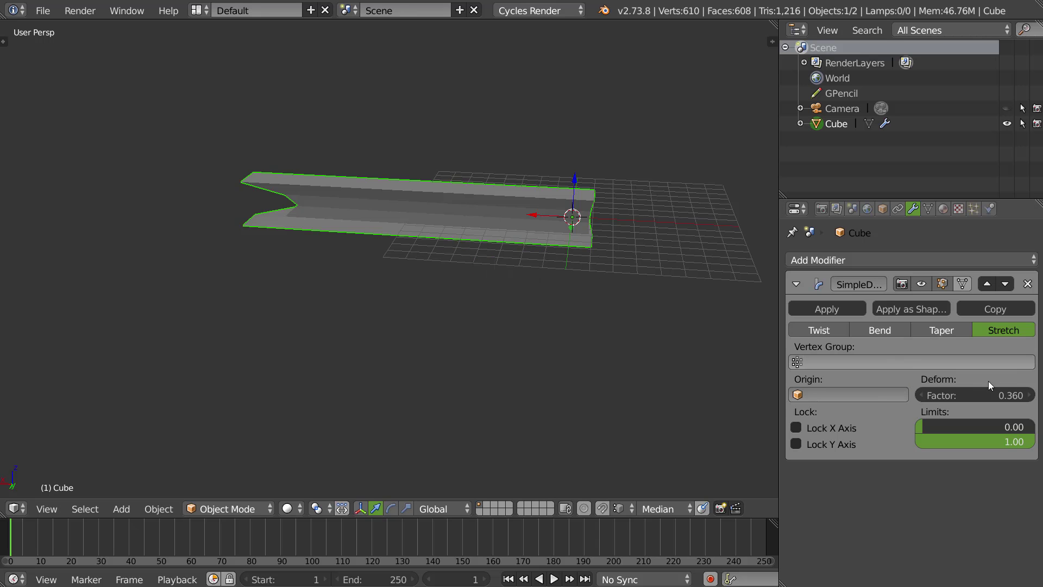
- Switch the Simple Deform modifier back to Taper and set its factor to -0.050
{"action": "left_click", "coordinate": [943, 331]}
{"action": "middle_click_drag", "start_coordinate": [669, 320], "coordinate": [622, 302]}
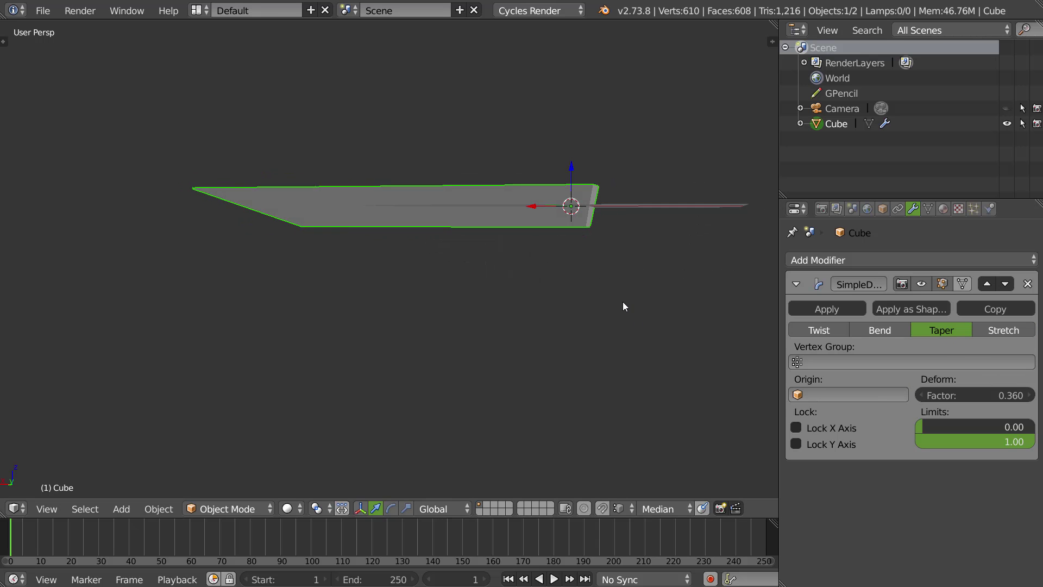
{"action": "left_click_drag", "start_coordinate": [989, 395], "coordinate": [963, 397]}
{"action": "middle_click_drag", "start_coordinate": [691, 352], "coordinate": [637, 367]}
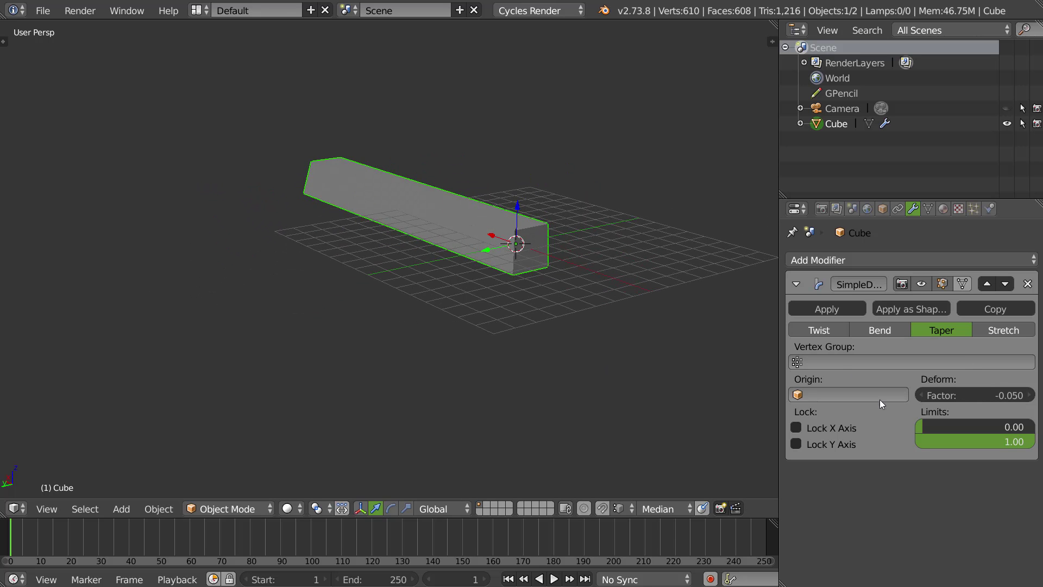
{"action": "mouse_move", "coordinate": [970, 427]}
{"action": "left_mouse_down"}
{"action": "mouse_move", "coordinate": [995, 427]}
{"action": "mouse_move", "coordinate": [969, 421]}
{"action": "left_mouse_up"}
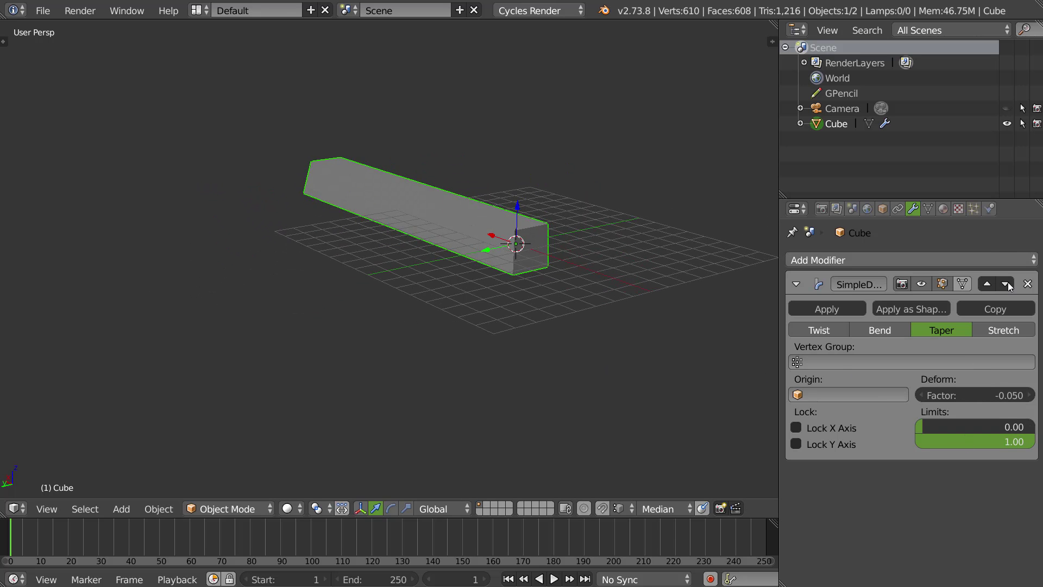
- Remove the Simple Deform modifier and delete the column object
{"action": "left_click", "coordinate": [1029, 284]}
{"action": "middle_click_drag", "start_coordinate": [619, 311], "coordinate": [553, 286]}
{"action": "key", "text": "Delete"}
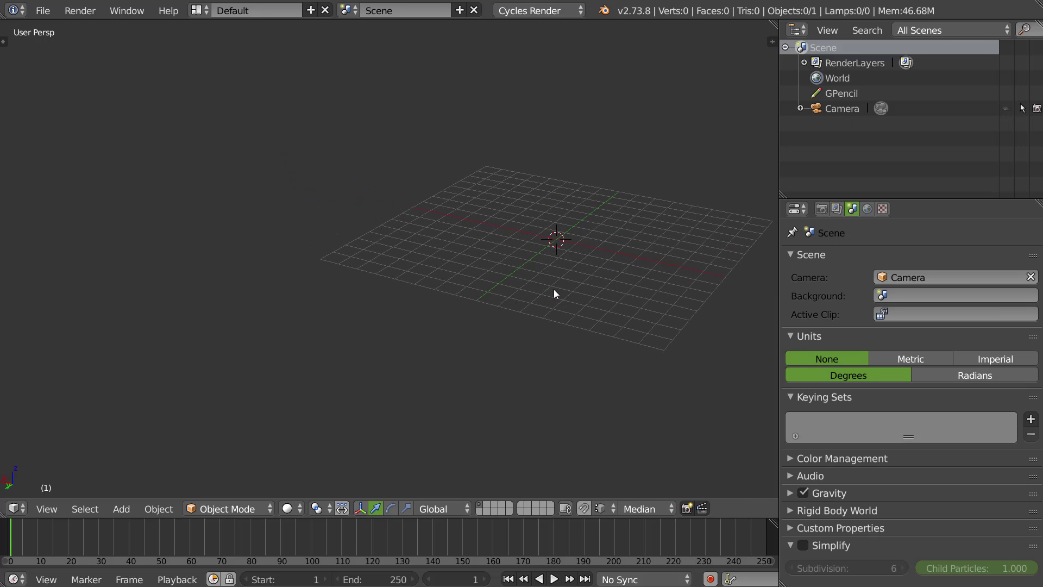
- Add a new cube mesh at the 3D cursor and browse the available modifiers
{"action": "key", "text": "shift+a"}
{"action": "mouse_move", "coordinate": [536, 278]}
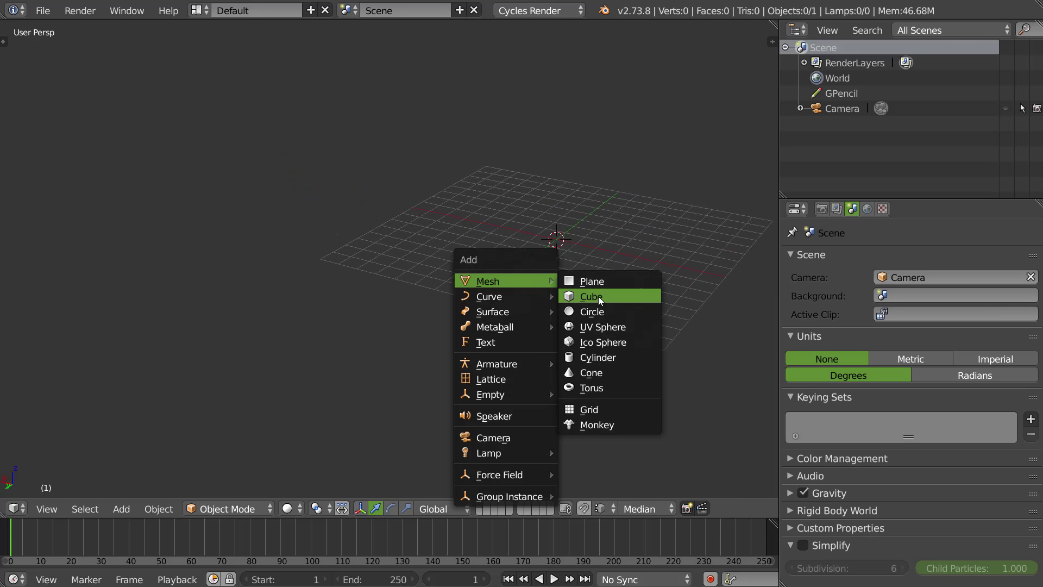
{"action": "left_click", "coordinate": [599, 295]}
{"action": "left_click", "coordinate": [881, 259]}
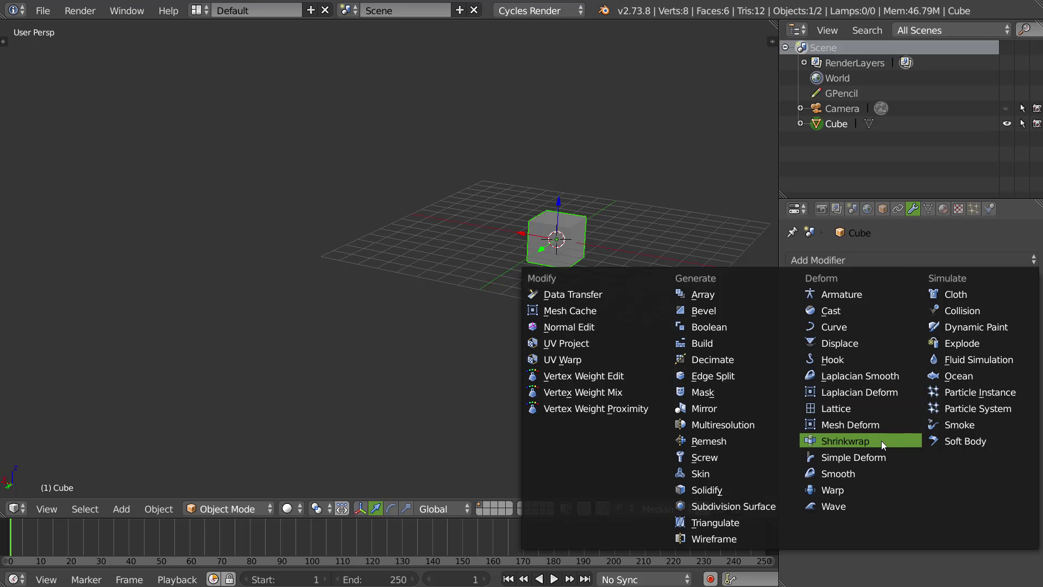
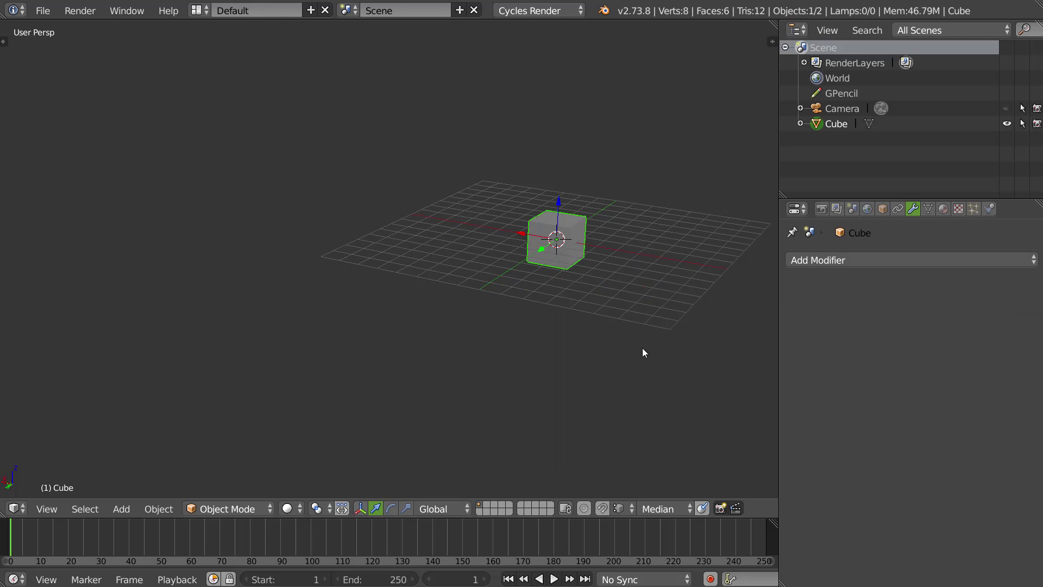
- Give the cube an Array modifier with a count of 7, followed by a Subdivision Surface modifier
{"action": "left_click", "coordinate": [851, 260]}
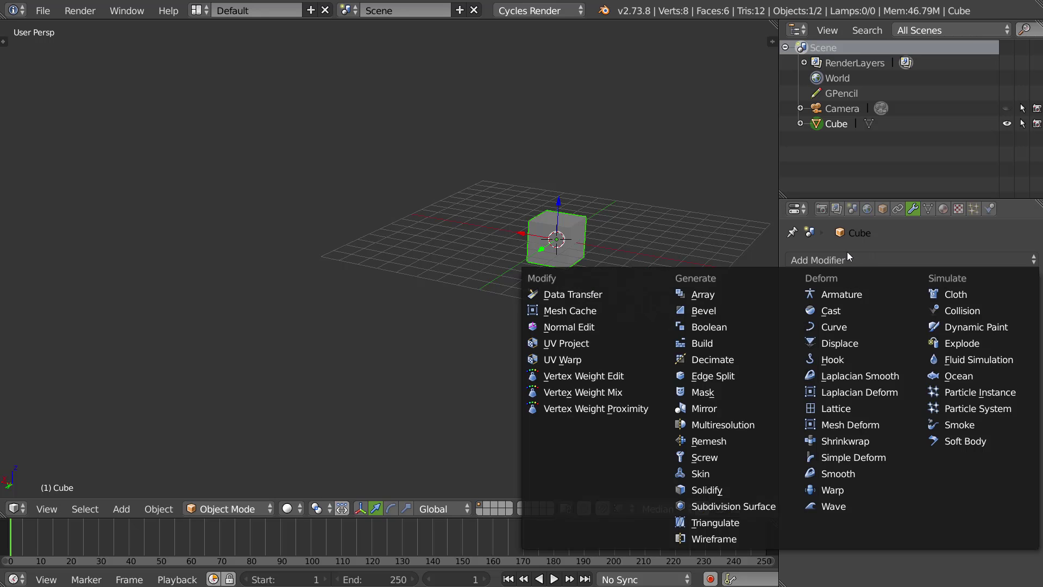
{"action": "left_click", "coordinate": [703, 294]}
{"action": "left_click_drag", "start_coordinate": [902, 346], "coordinate": [957, 346]}
{"action": "left_click", "coordinate": [876, 261]}
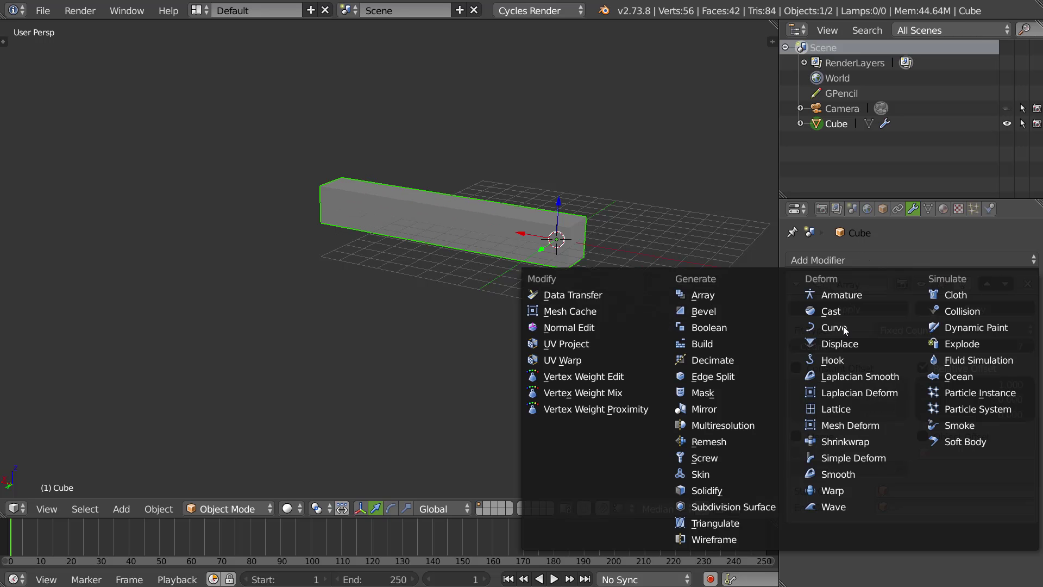
{"action": "left_click", "coordinate": [722, 503]}
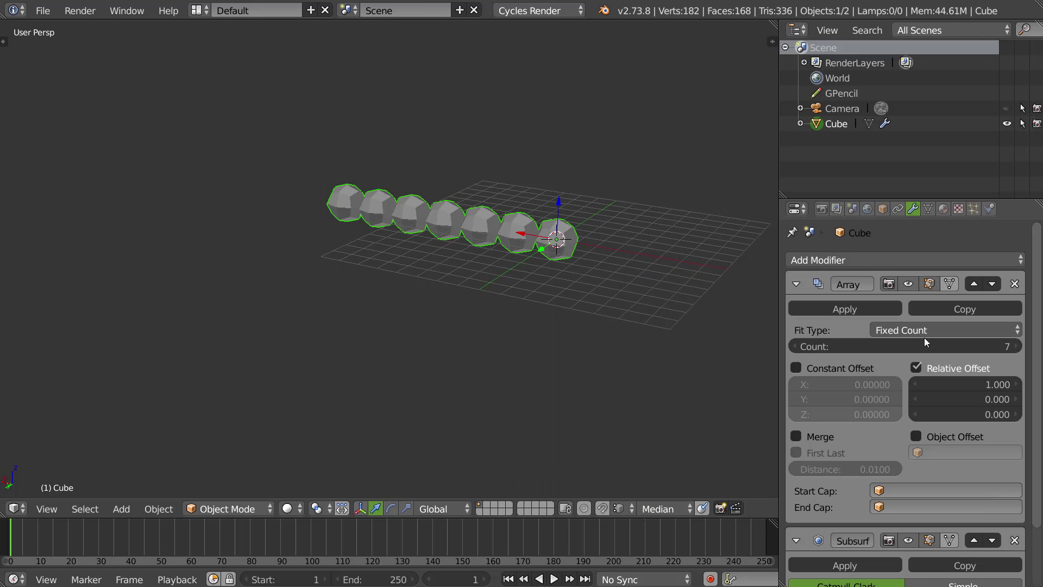
- Set the Subdivision Surface modifier's view subdivisions to 3
{"action": "scroll", "coordinate": [901, 458], "scroll_direction": "down", "scroll_amount": 3}
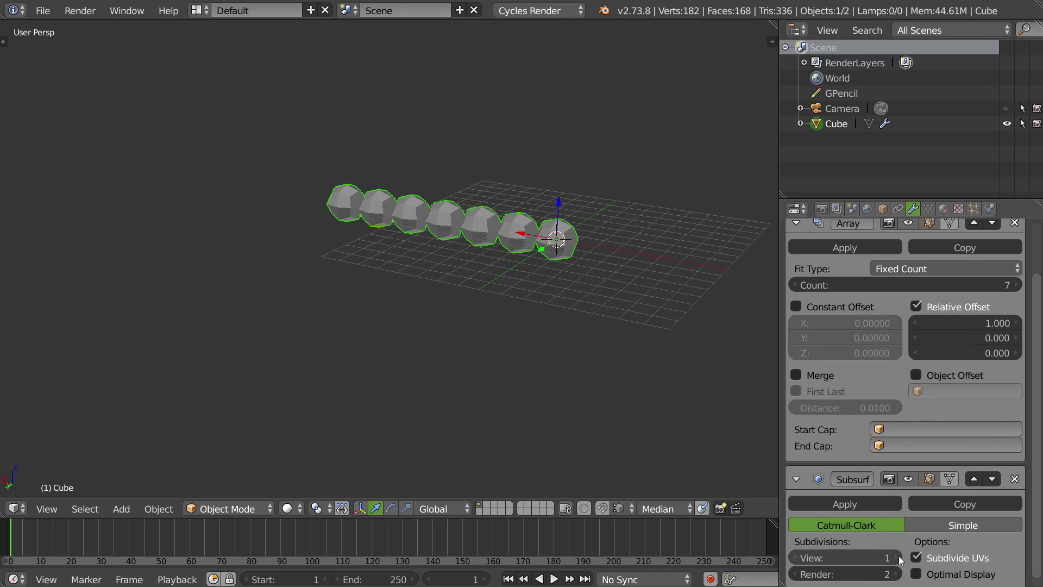
{"action": "left_click", "coordinate": [896, 557]}
{"action": "left_click", "coordinate": [897, 557]}
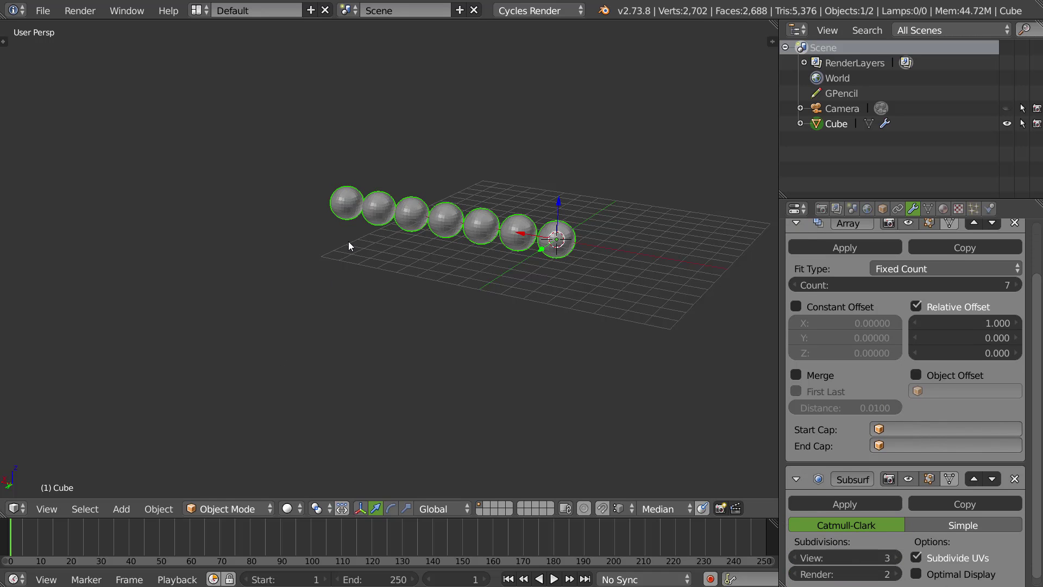
{"action": "middle_click_drag", "start_coordinate": [759, 368], "coordinate": [549, 329]}
- Add a second Array modifier to the cube and set the first Array's relative offset to X 0 and Y 1
{"action": "scroll", "coordinate": [898, 273], "scroll_direction": "up", "scroll_amount": 3}
{"action": "left_click", "coordinate": [858, 260]}
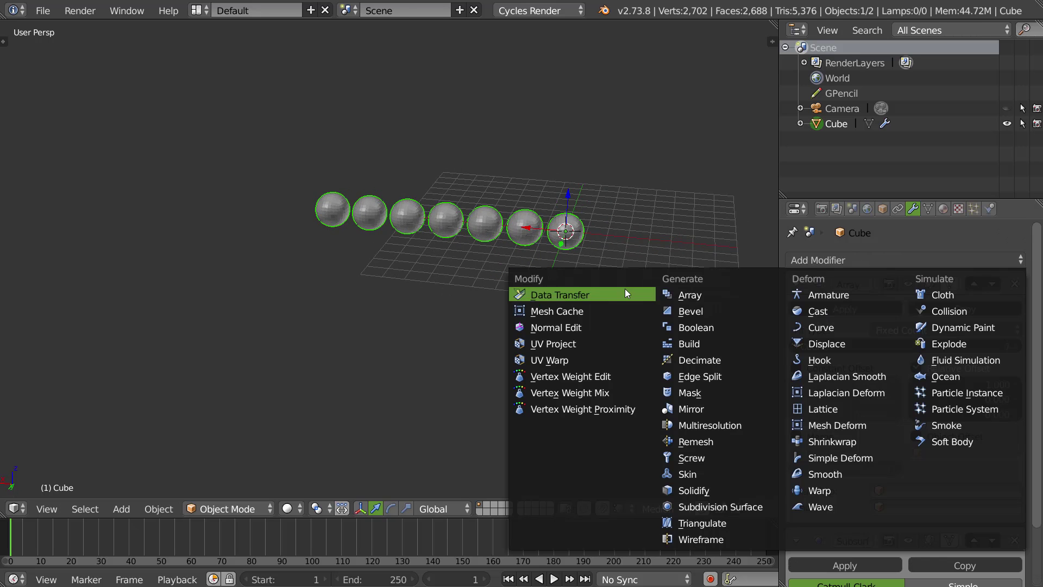
{"action": "left_click", "coordinate": [688, 295]}
{"action": "left_click", "coordinate": [956, 384]}
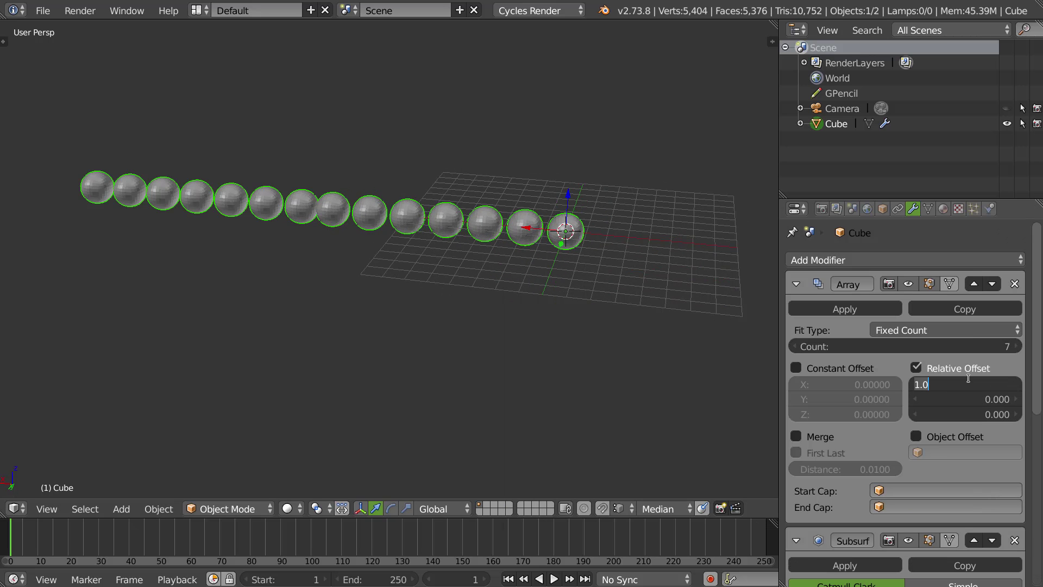
{"action": "type", "text": "0"}
{"action": "key", "text": "Tab"}
{"action": "type", "text": "1"}
{"action": "key", "text": "Return"}
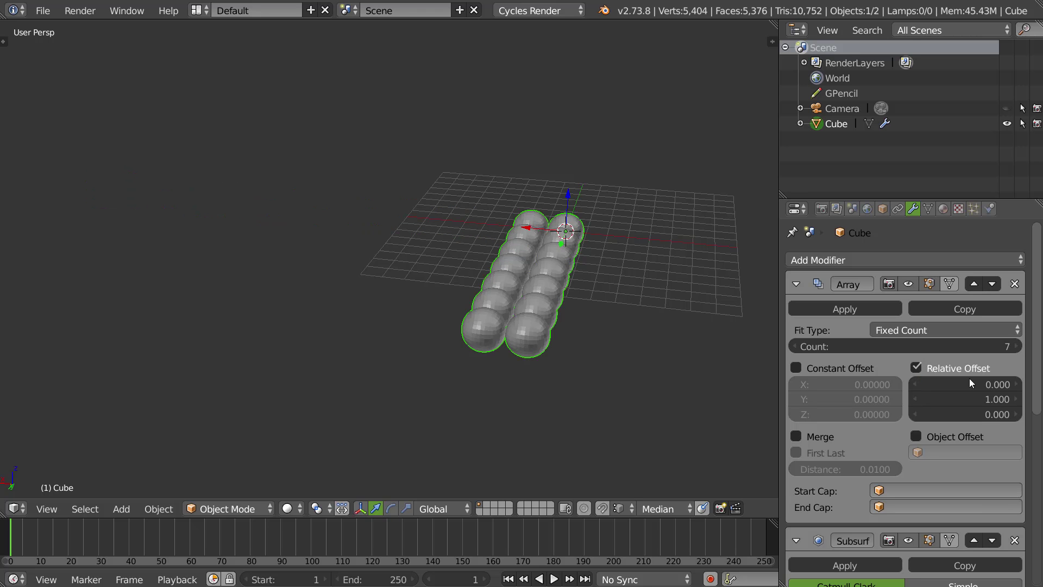
- Move the second Array modifier above the Subdivision Surface modifier and set its count to 6
{"action": "middle_click_drag", "start_coordinate": [679, 288], "coordinate": [571, 280]}
{"action": "scroll", "coordinate": [962, 462], "scroll_direction": "down", "scroll_amount": 8}
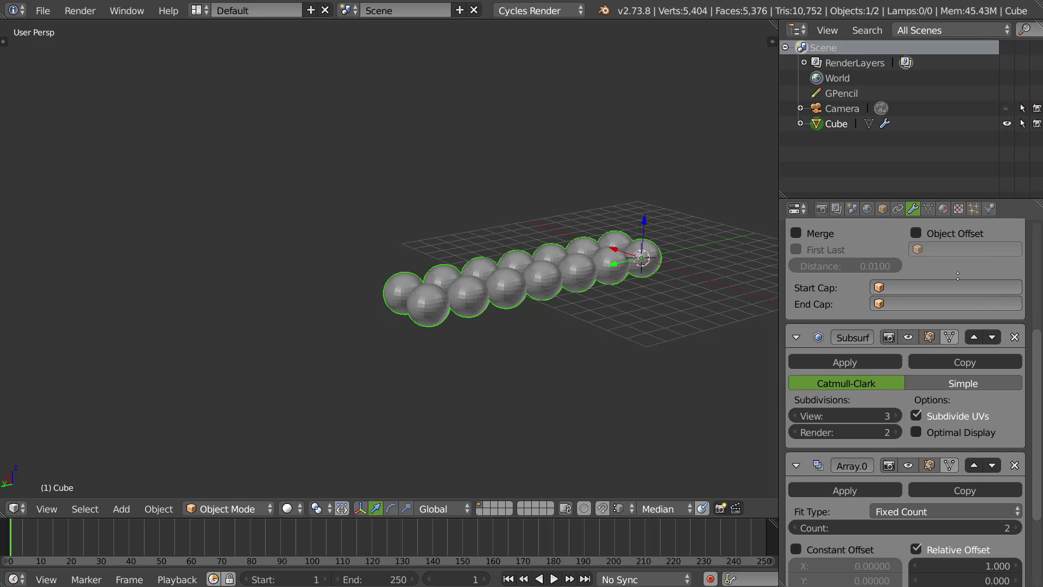
{"action": "left_click", "coordinate": [997, 336]}
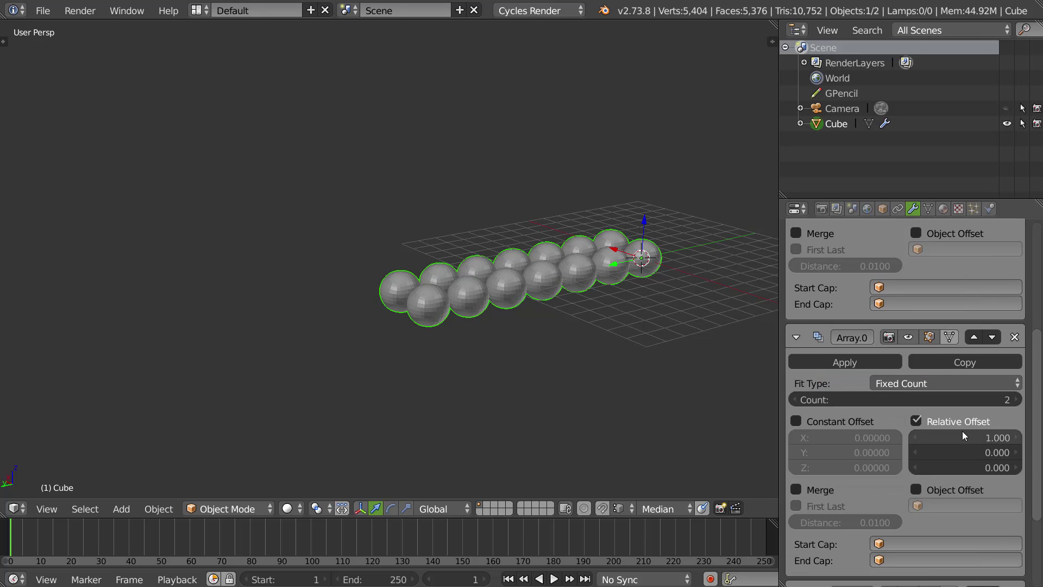
{"action": "left_click", "coordinate": [1021, 399]}
{"action": "left_click", "coordinate": [1020, 398]}
{"action": "left_click", "coordinate": [1020, 399]}
{"action": "left_click", "coordinate": [1020, 399]}
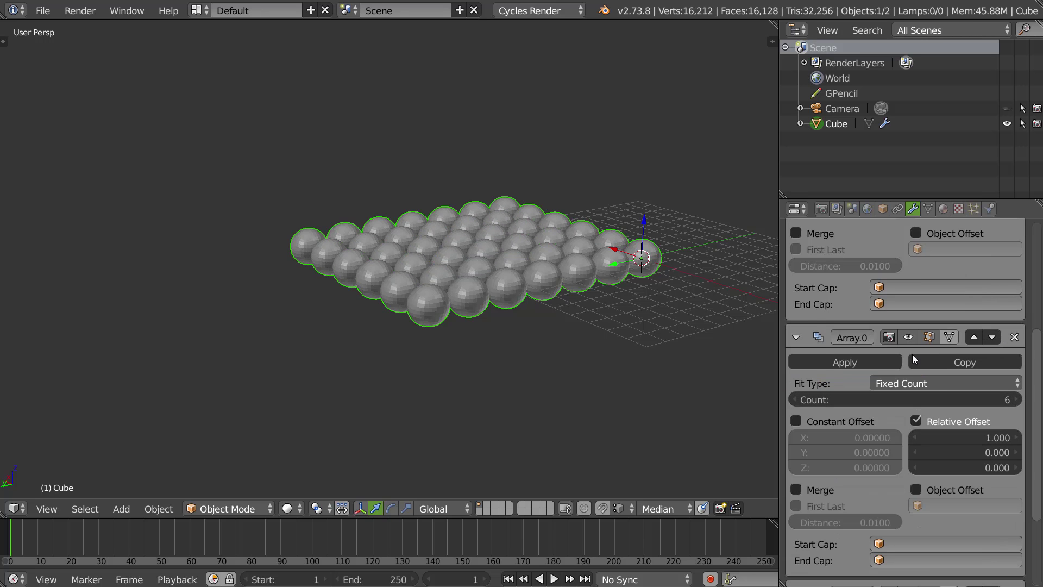
- Toggle the viewport display of the second and first Array modifiers off and on to compare their effects
{"action": "left_click", "coordinate": [912, 335]}
{"action": "left_click", "coordinate": [914, 337]}
{"action": "left_click", "coordinate": [915, 338]}
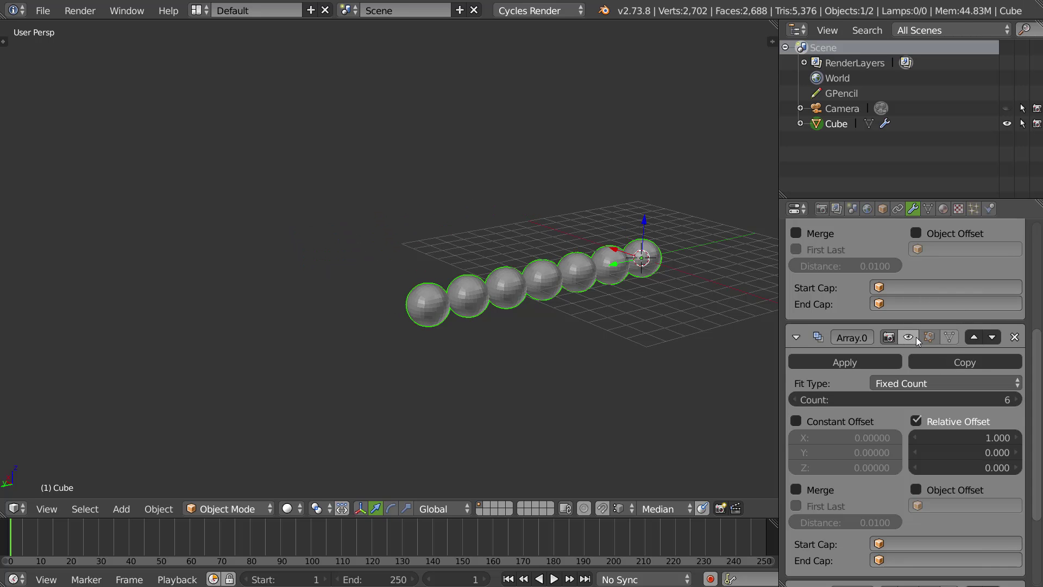
{"action": "left_click", "coordinate": [910, 336]}
{"action": "scroll", "coordinate": [896, 385], "scroll_direction": "up", "scroll_amount": 8}
{"action": "left_click", "coordinate": [911, 282]}
{"action": "left_click", "coordinate": [912, 285]}
- Add a third Array modifier and change the first Array's relative offset to Y 0 and Z 1
{"action": "middle_click_drag", "start_coordinate": [607, 323], "coordinate": [663, 315]}
{"action": "left_click", "coordinate": [859, 260]}
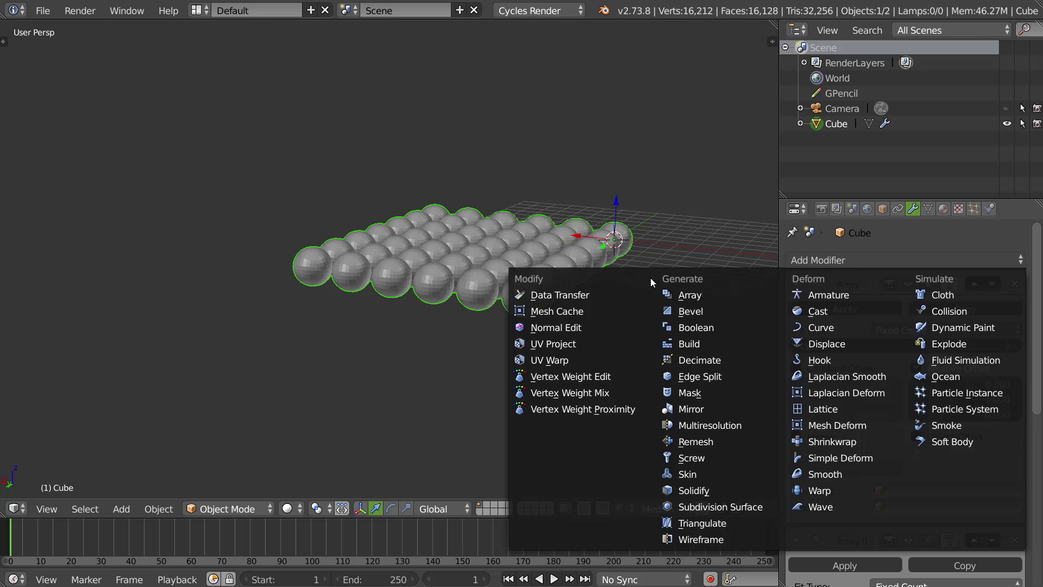
{"action": "left_click", "coordinate": [677, 295]}
{"action": "left_click", "coordinate": [968, 400]}
{"action": "type", "text": "0"}
{"action": "key", "text": "Tab"}
{"action": "type", "text": "1"}
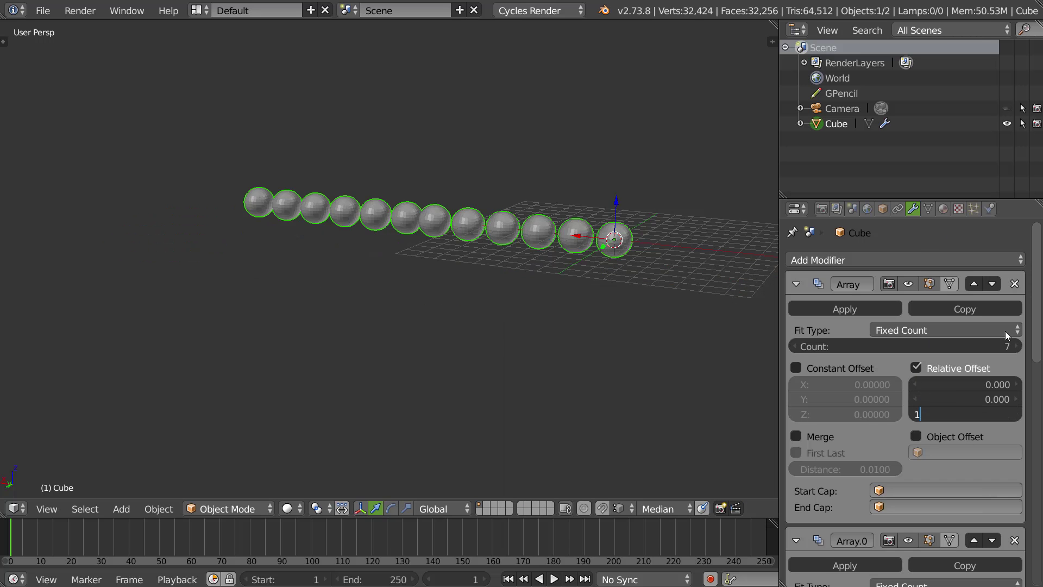
{"action": "key", "text": "Return"}
{"action": "middle_click_drag", "start_coordinate": [593, 317], "coordinate": [670, 295]}
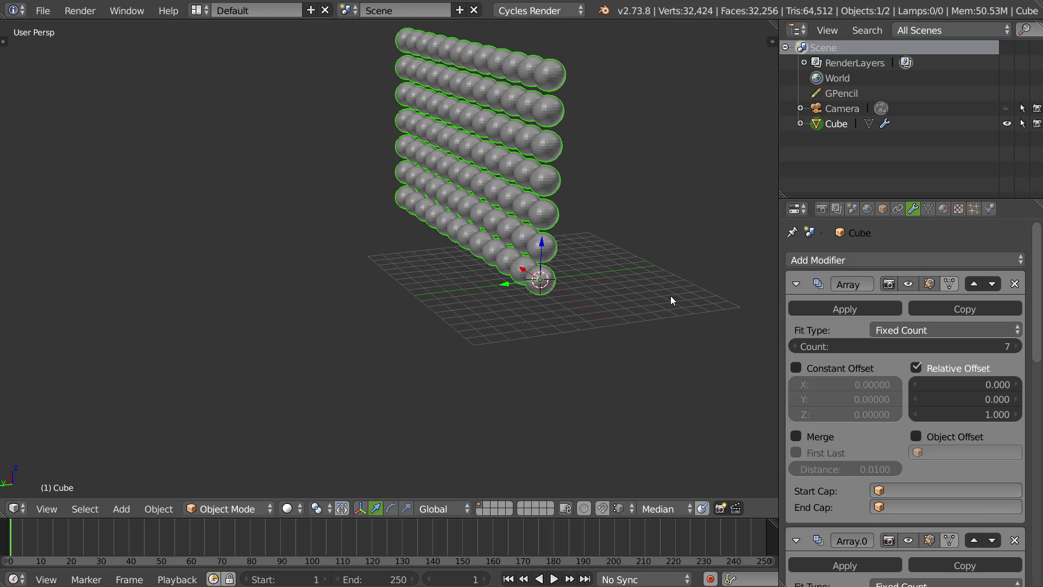
- Reorder the modifier stack so the count-7 Array sits between the count-6 Array and the Subdivision Surface modifier
{"action": "left_click", "coordinate": [993, 283]}
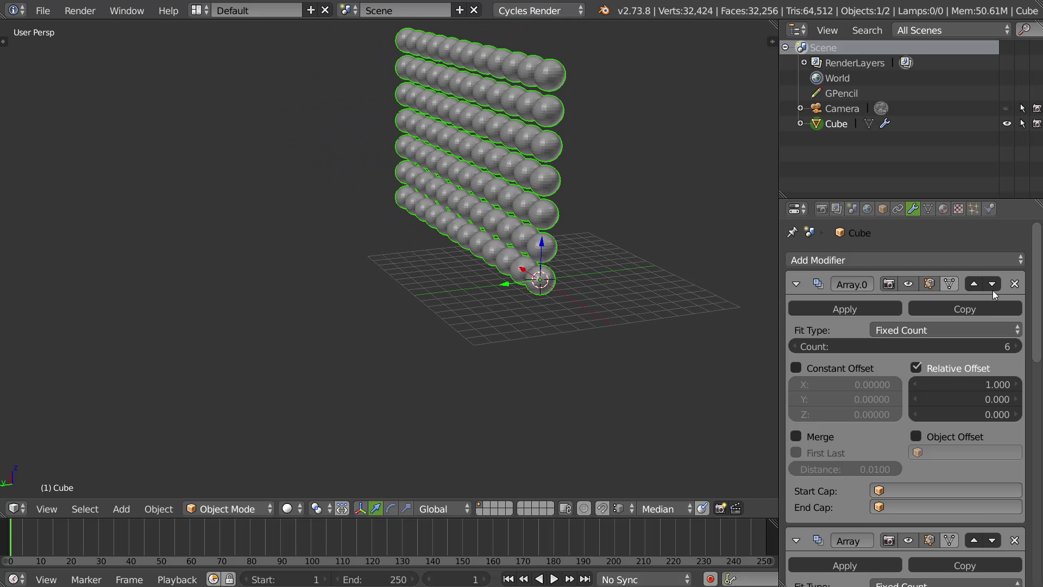
{"action": "scroll", "coordinate": [992, 365], "scroll_direction": "down", "scroll_amount": 8}
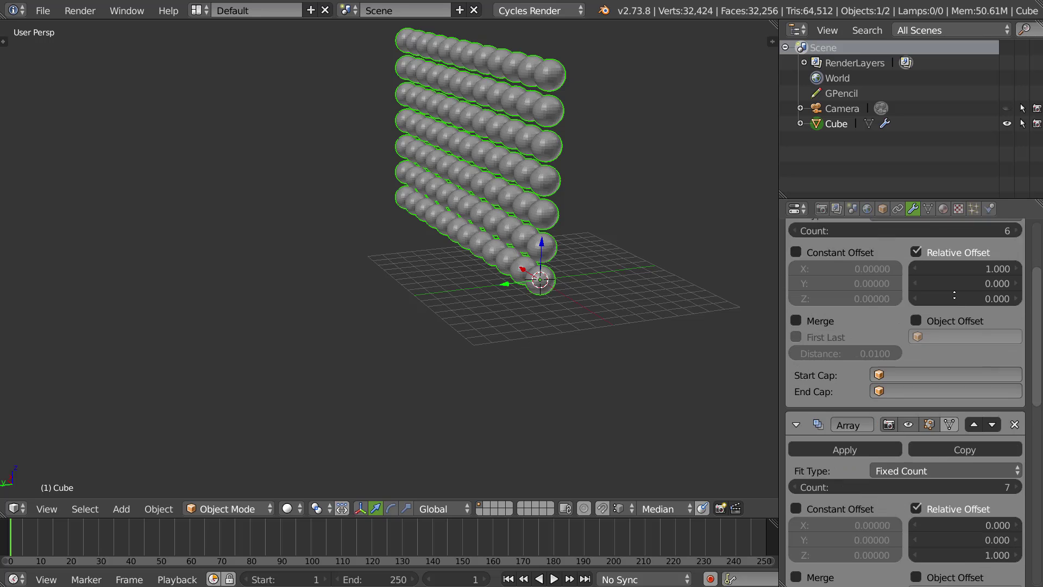
{"action": "left_click", "coordinate": [993, 365]}
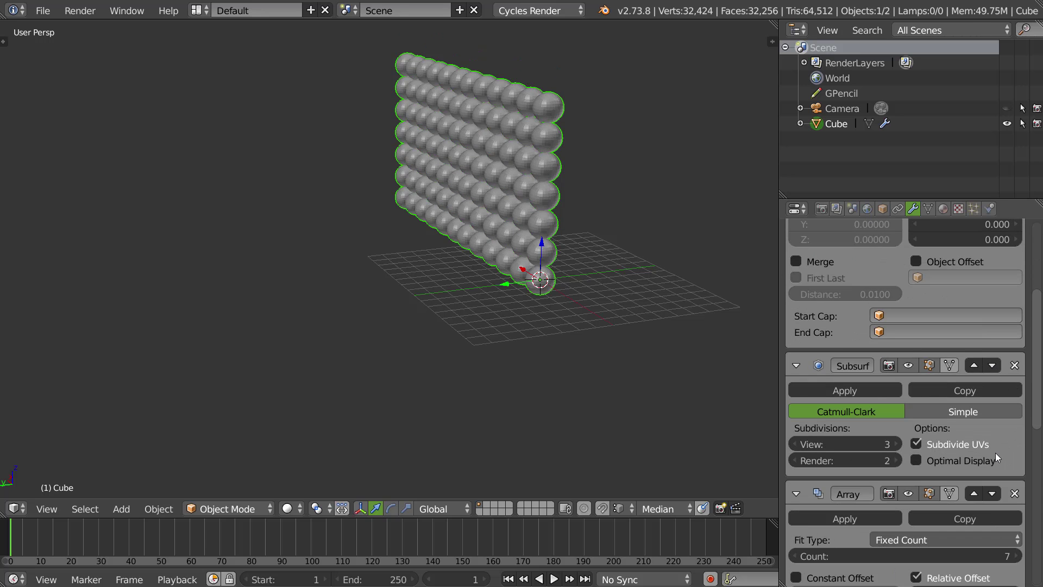
{"action": "left_click", "coordinate": [993, 367]}
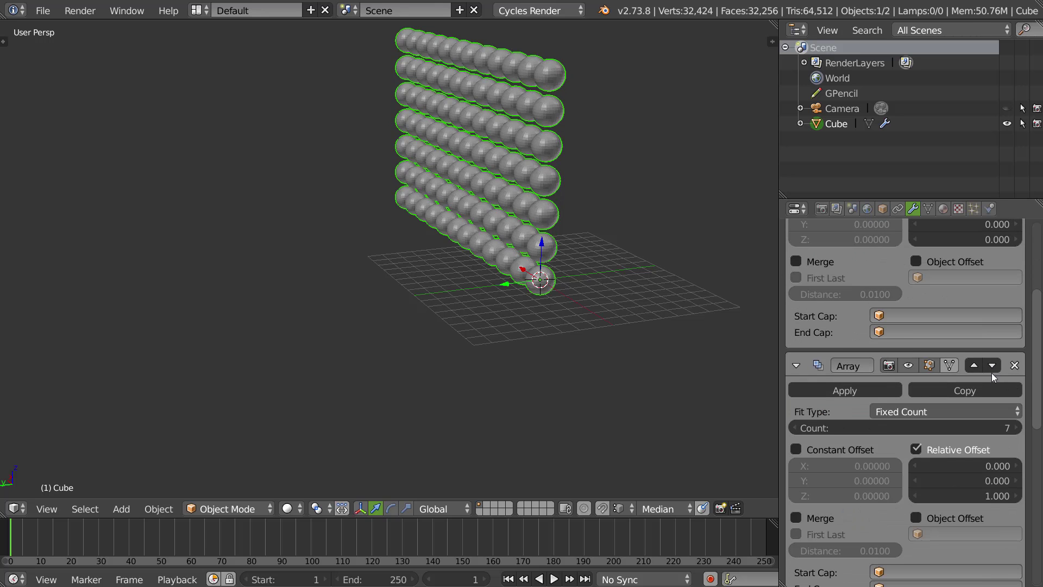
- Move the newly added count-2 Array above the Subdivision Surface modifier and the count-7 Array
{"action": "scroll", "coordinate": [970, 391], "scroll_direction": "down", "scroll_amount": 8}
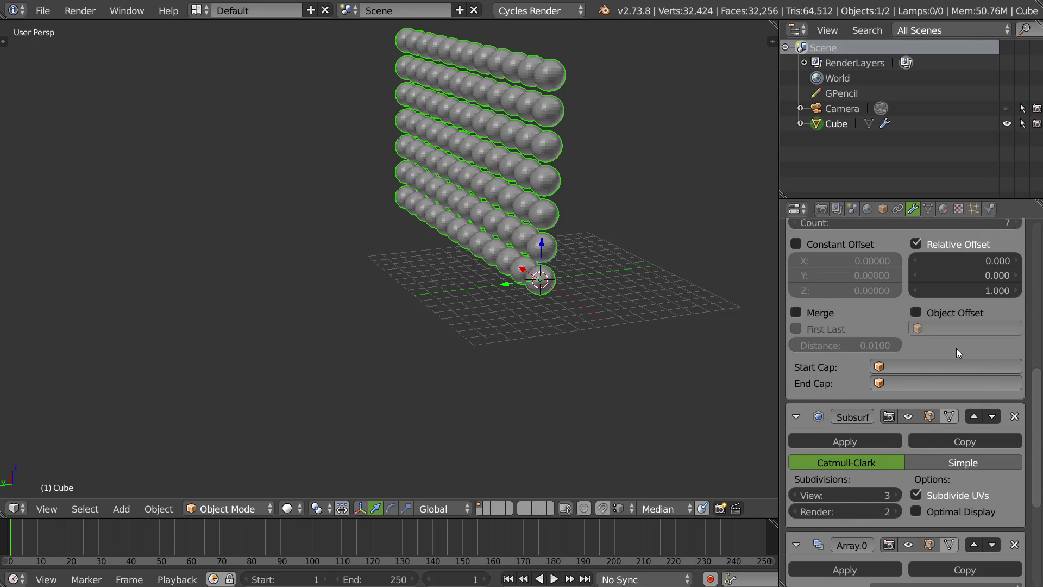
{"action": "scroll", "coordinate": [959, 359], "scroll_direction": "down", "scroll_amount": 6}
{"action": "left_click", "coordinate": [976, 392]}
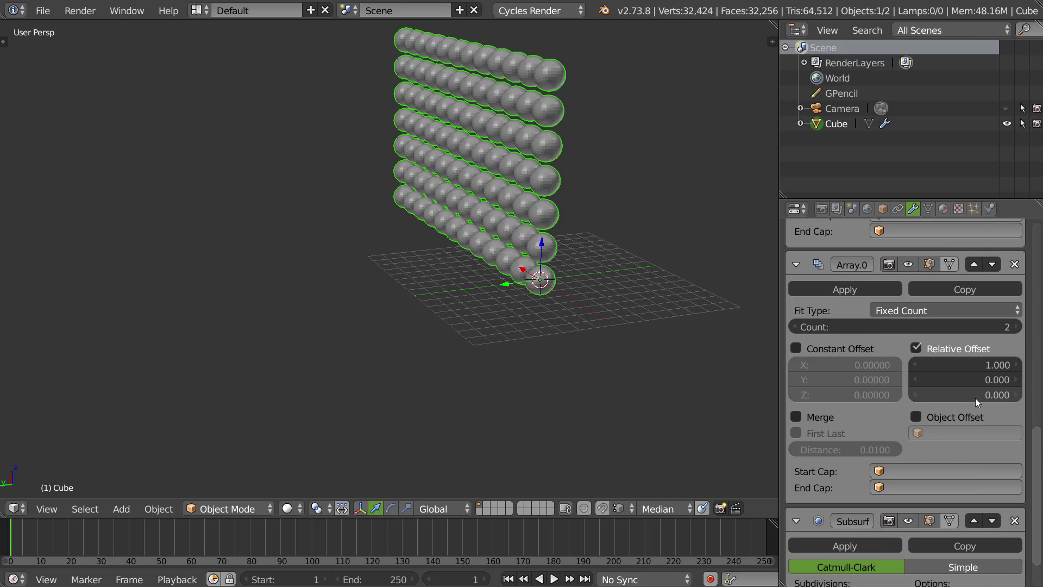
{"action": "scroll", "coordinate": [944, 399], "scroll_direction": "up", "scroll_amount": 3}
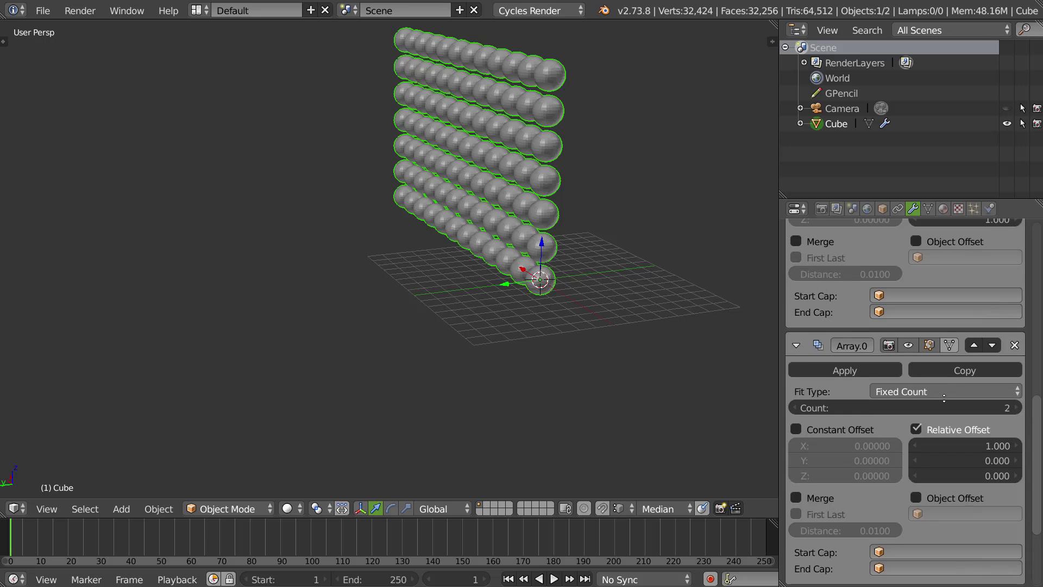
{"action": "scroll", "coordinate": [944, 399], "scroll_direction": "up", "scroll_amount": 3}
{"action": "scroll", "coordinate": [970, 260], "scroll_direction": "up", "scroll_amount": 2}
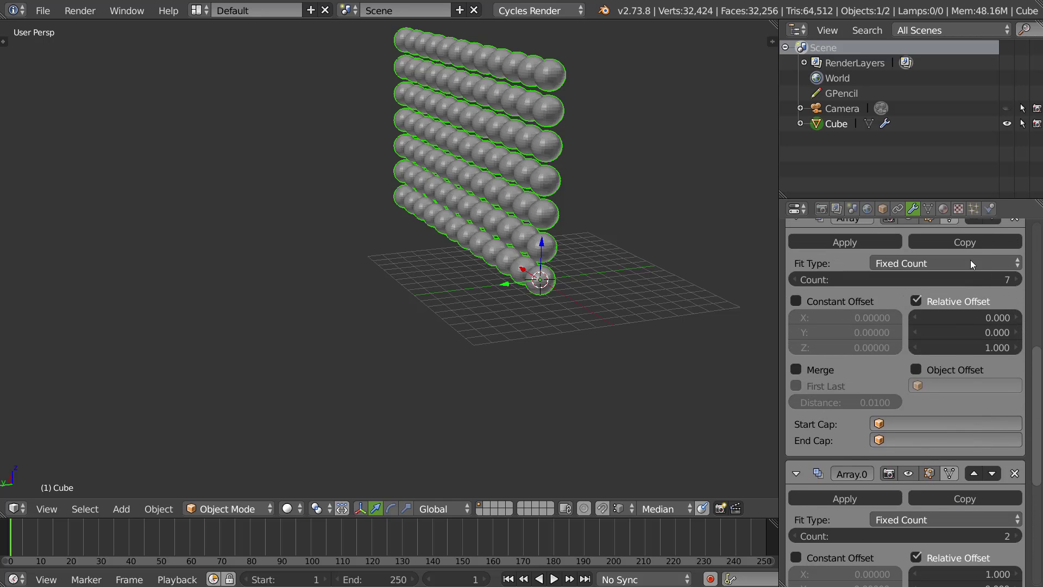
{"action": "scroll", "coordinate": [970, 260], "scroll_direction": "up", "scroll_amount": 2}
{"action": "left_click", "coordinate": [993, 270]}
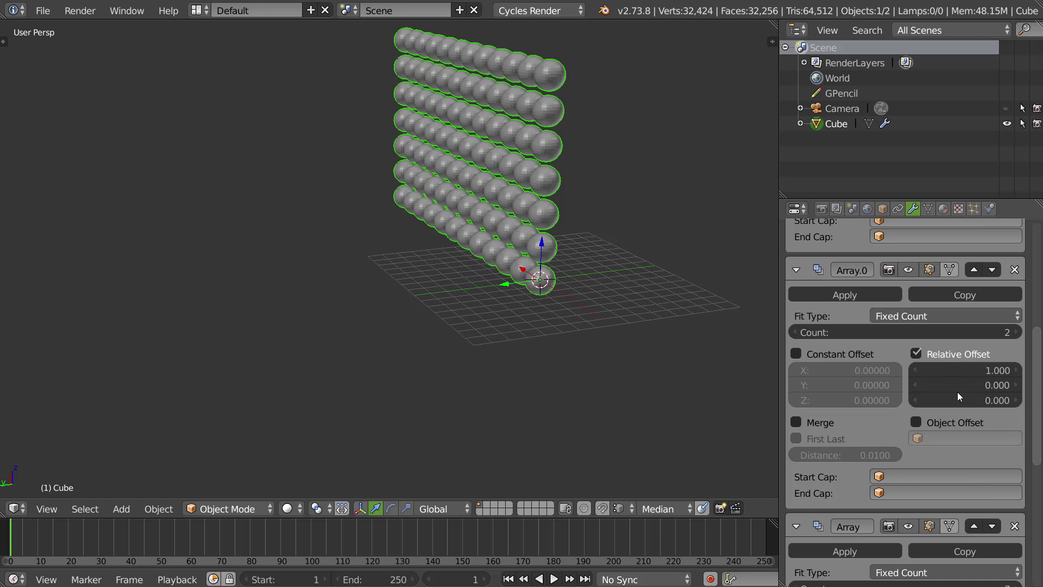
- Set the count-2 Array modifier's relative offset to X 0 and Y 1
{"action": "scroll", "coordinate": [958, 375], "scroll_direction": "up", "scroll_amount": 8}
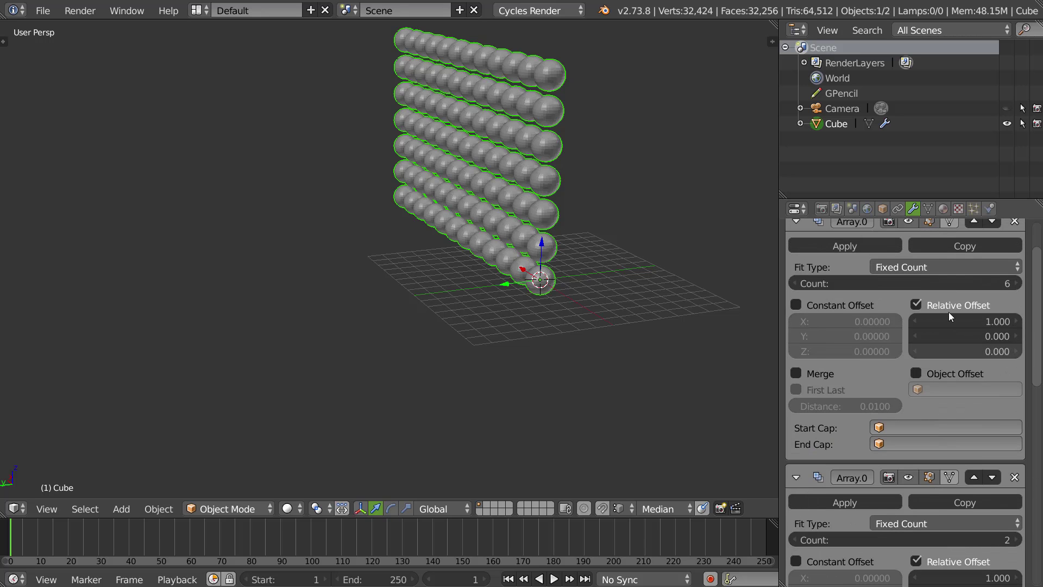
{"action": "scroll", "coordinate": [951, 422], "scroll_direction": "up", "scroll_amount": 2}
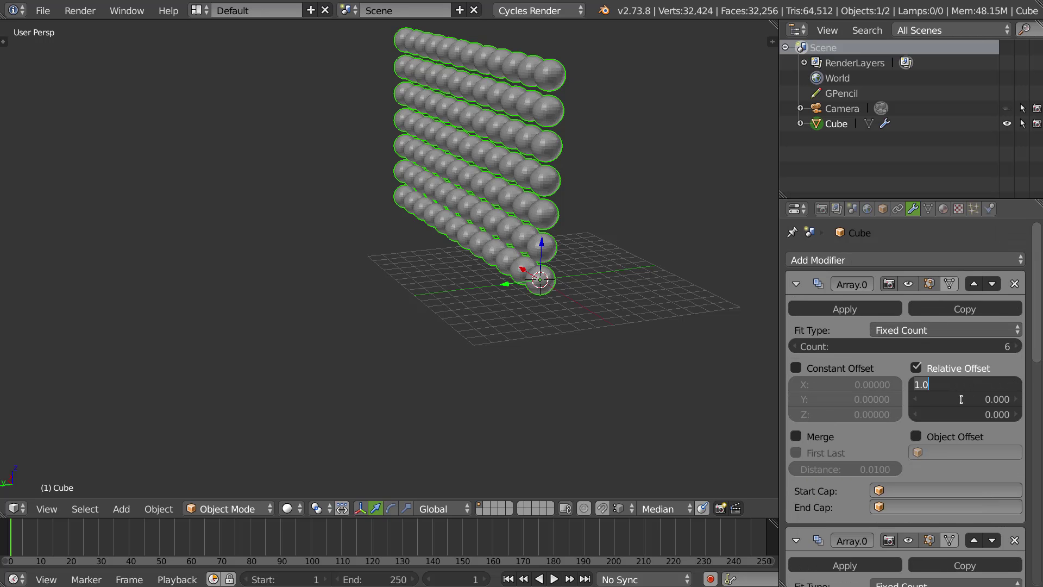
{"action": "scroll", "coordinate": [904, 427], "scroll_direction": "down", "scroll_amount": 8}
{"action": "left_click", "coordinate": [967, 441]}
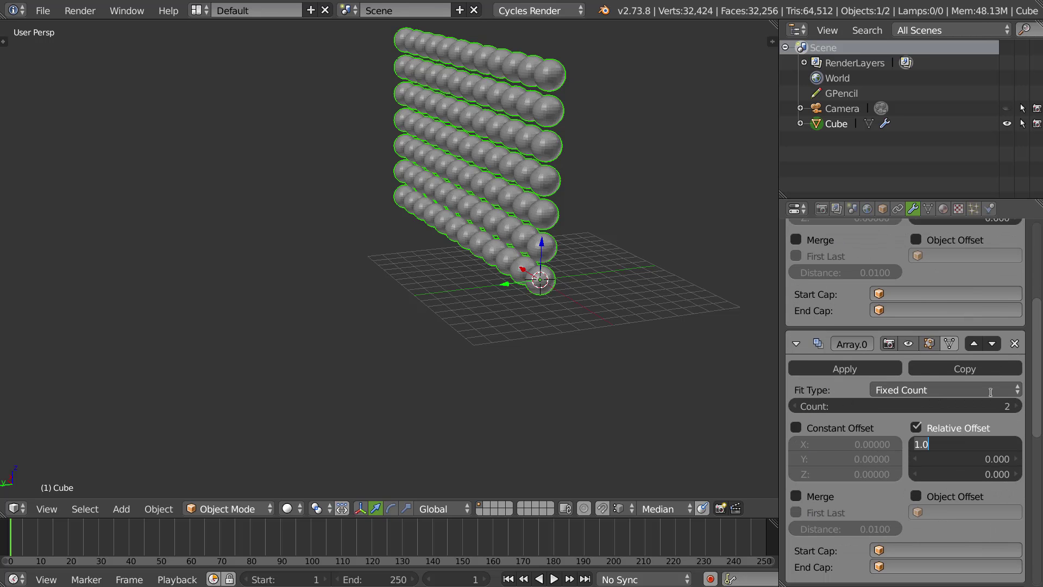
{"action": "type", "text": "0"}
{"action": "key", "text": "Tab"}
{"action": "type", "text": "1"}
{"action": "key", "text": "Return"}
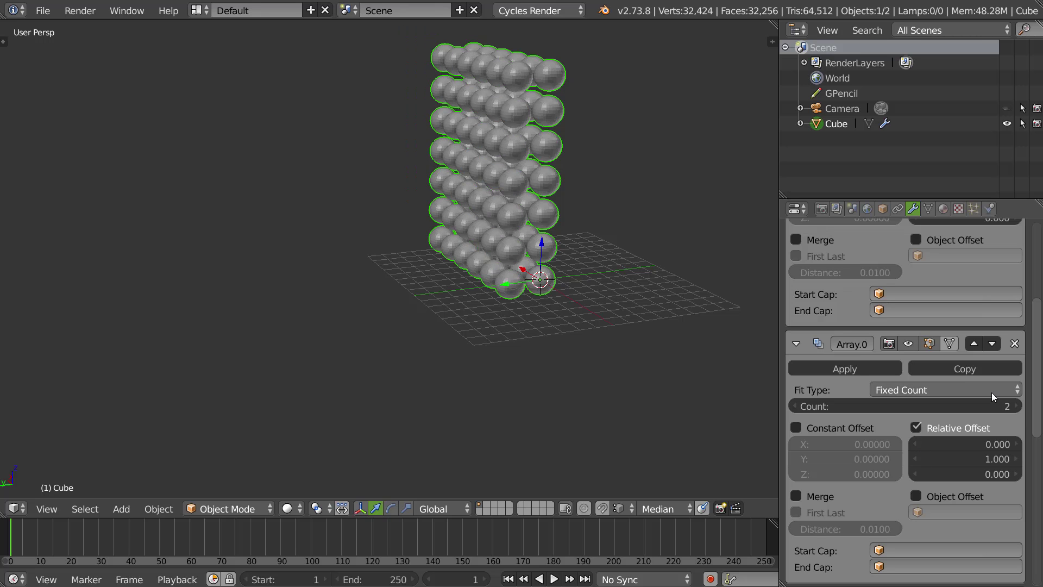
- Raise the count of the Array modifier with the Y offset to 6
{"action": "scroll", "coordinate": [918, 511], "scroll_direction": "up", "scroll_amount": 5}
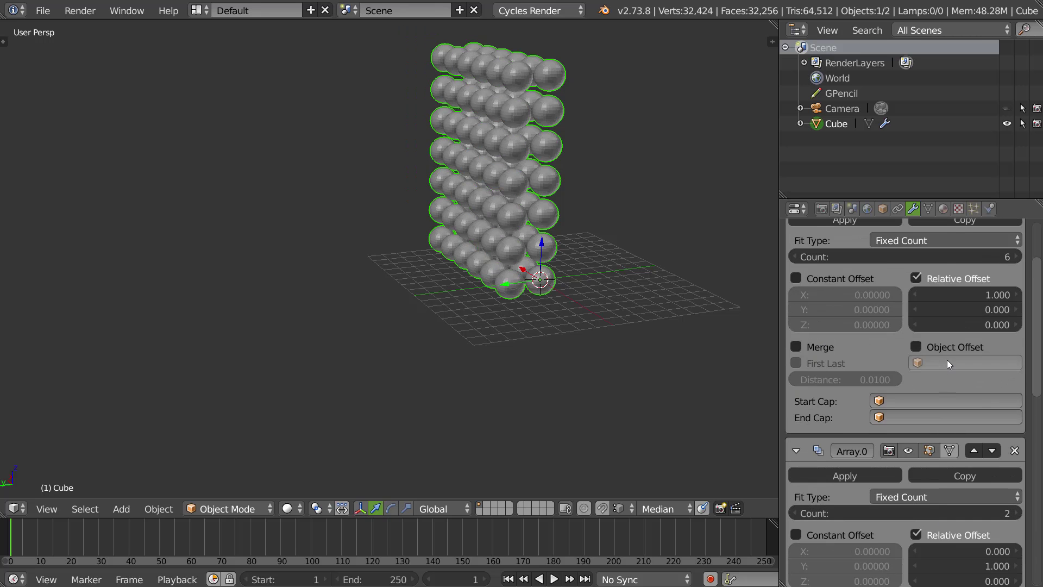
{"action": "scroll", "coordinate": [948, 363], "scroll_direction": "down", "scroll_amount": 8}
{"action": "left_click", "coordinate": [1016, 346]}
{"action": "left_click", "coordinate": [1017, 346]}
{"action": "left_click", "coordinate": [1017, 346]}
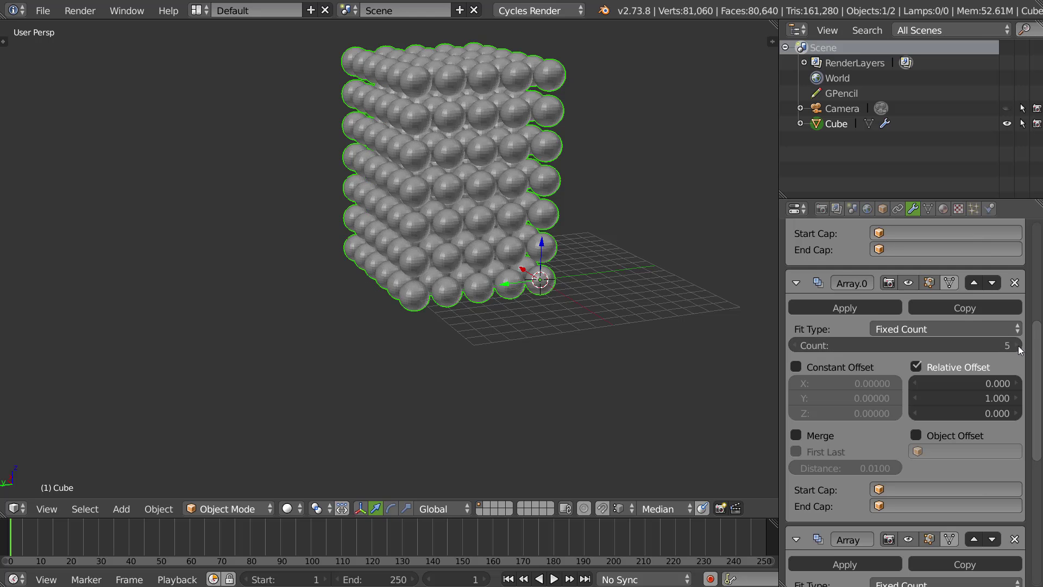
{"action": "left_click", "coordinate": [1016, 346]}
{"action": "scroll", "coordinate": [954, 468], "scroll_direction": "down", "scroll_amount": 3}
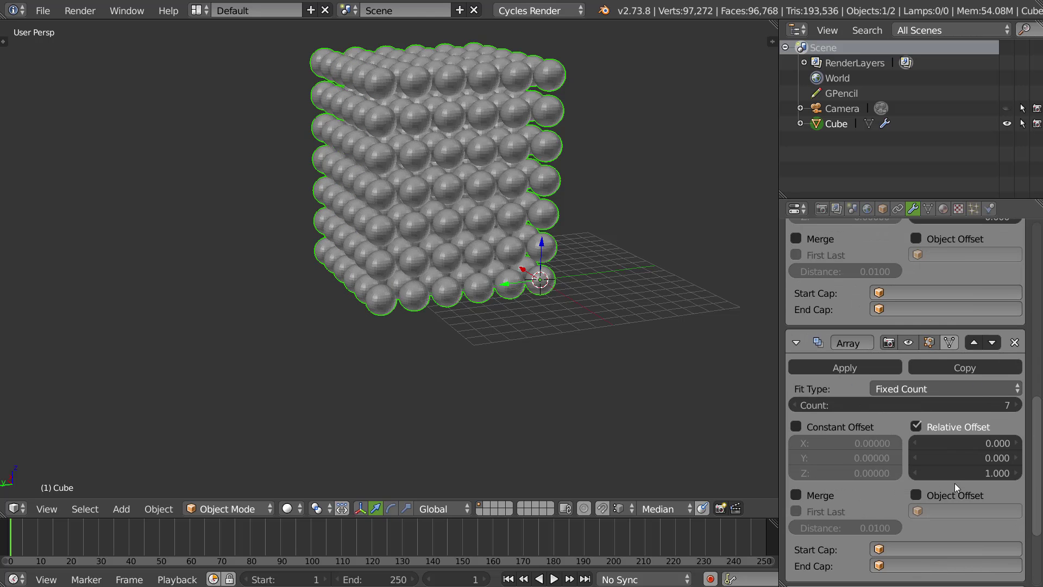
- Apply smooth shading to the arrayed spheres
{"action": "middle_click_drag", "start_coordinate": [499, 258], "coordinate": [526, 188]}
{"action": "key", "text": "t"}
{"action": "left_click", "coordinate": [108, 245]}
{"action": "key", "text": "t"}
{"action": "middle_click_drag", "start_coordinate": [510, 246], "coordinate": [512, 239]}
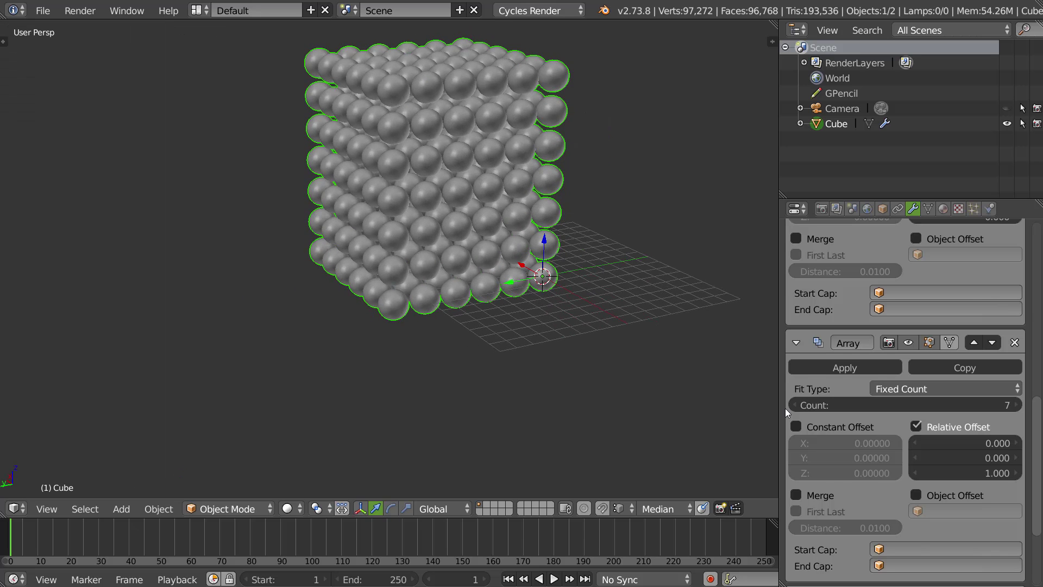
- Add a Simple Deform modifier to the cube and review the modifier stack
{"action": "scroll", "coordinate": [875, 430], "scroll_direction": "down", "scroll_amount": 5}
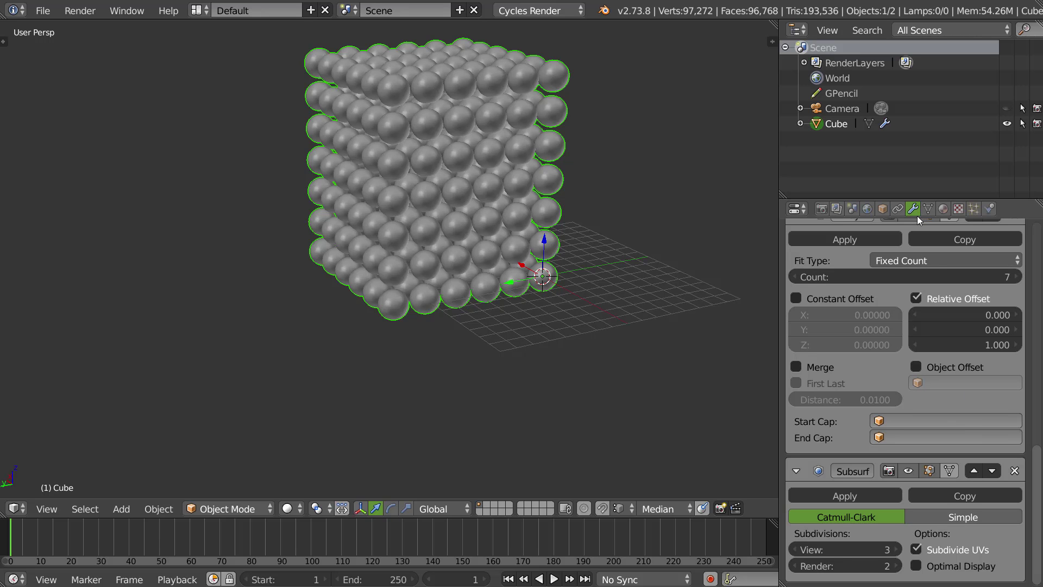
{"action": "scroll", "coordinate": [923, 554], "scroll_direction": "up", "scroll_amount": 8}
{"action": "scroll", "coordinate": [901, 263], "scroll_direction": "up", "scroll_amount": 15}
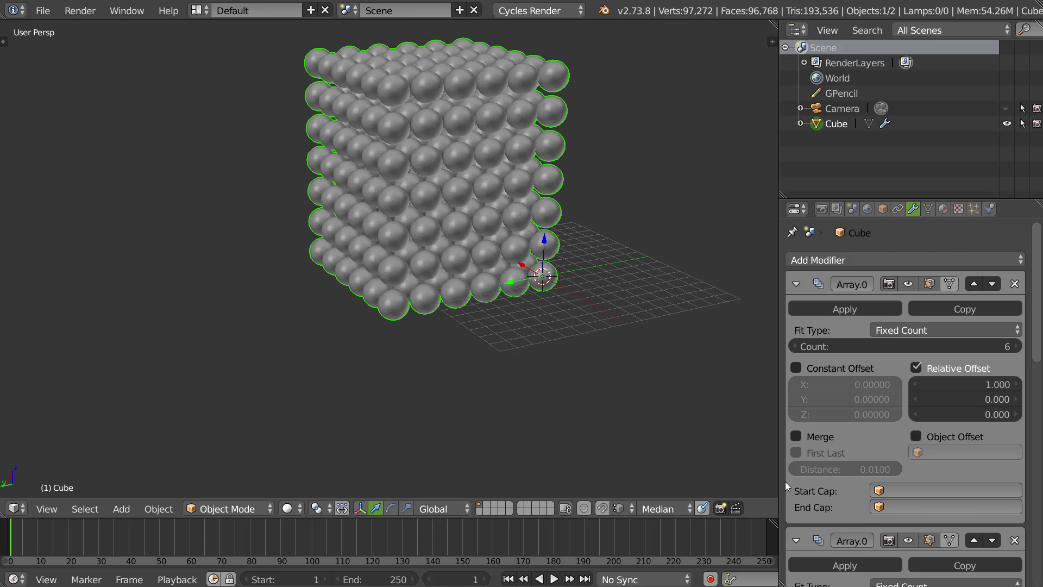
{"action": "left_click", "coordinate": [890, 251]}
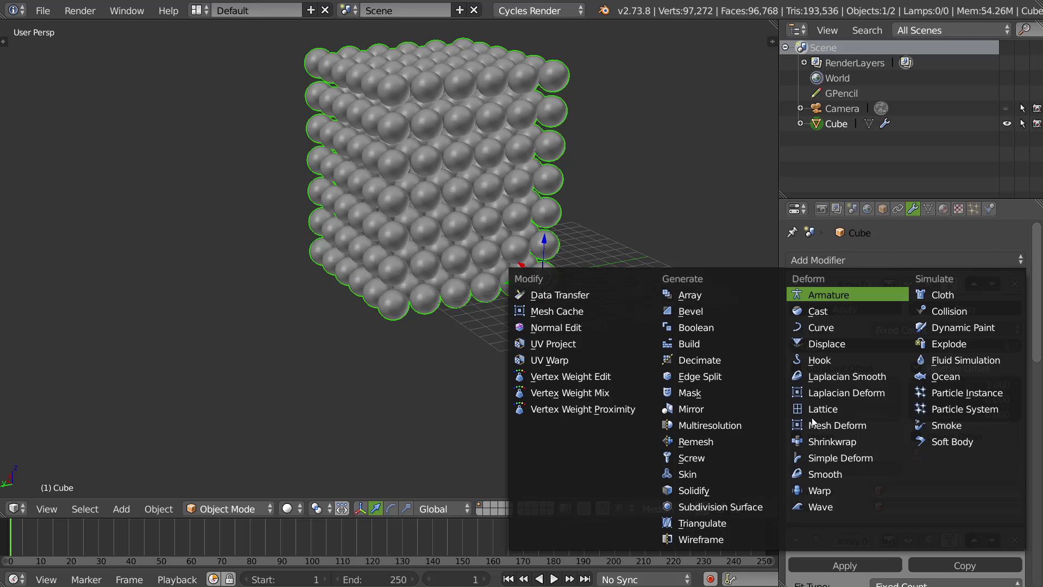
{"action": "left_click", "coordinate": [843, 457]}
{"action": "middle_click_drag", "start_coordinate": [604, 348], "coordinate": [735, 339]}
{"action": "middle_click_drag", "start_coordinate": [938, 533], "coordinate": [922, 234]}
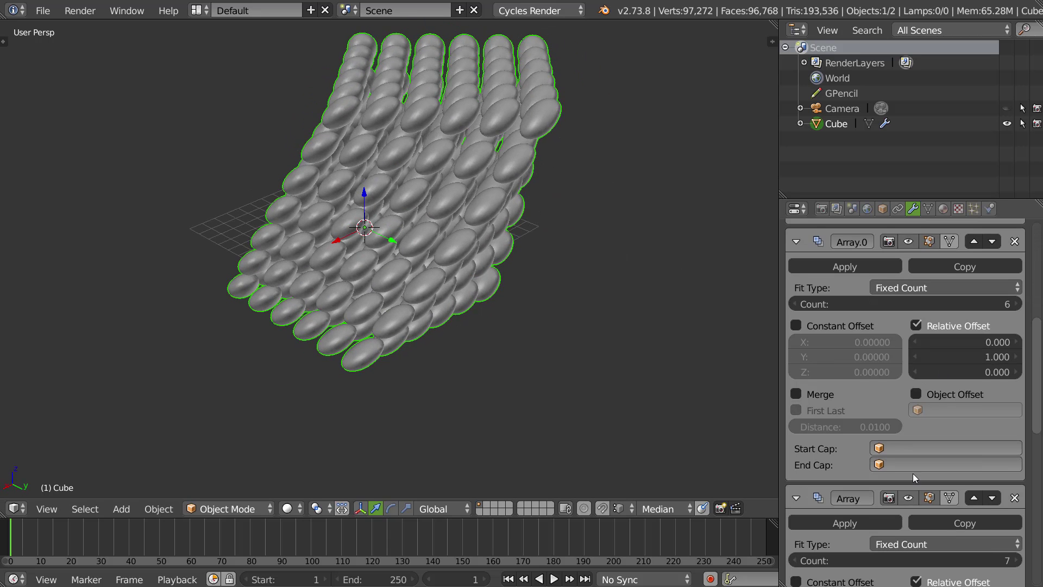
{"action": "scroll", "coordinate": [913, 477], "scroll_direction": "down", "scroll_amount": 10}
{"action": "scroll", "coordinate": [902, 533], "scroll_direction": "up", "scroll_amount": 20}
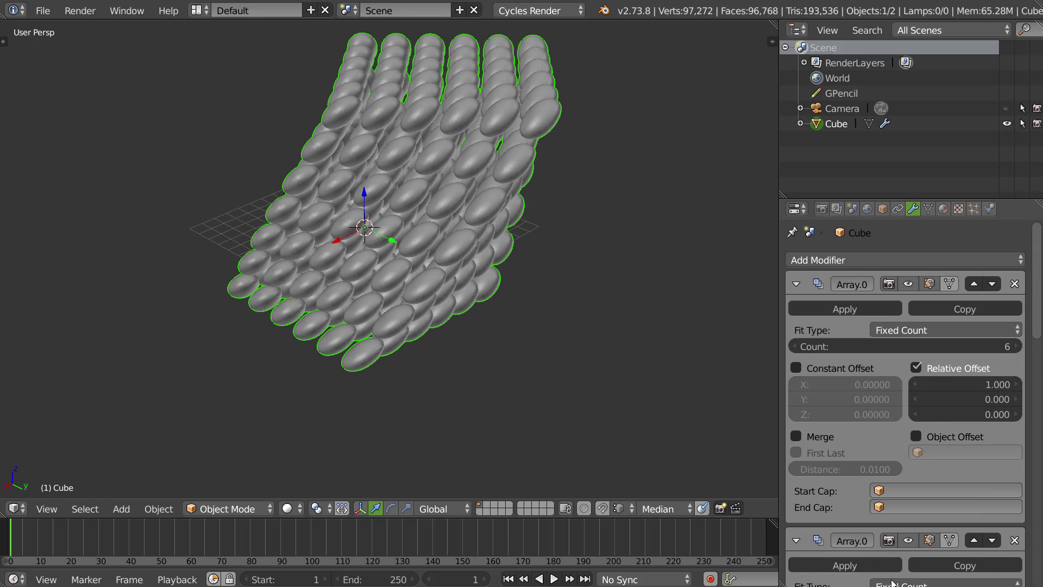
{"action": "middle_click_drag", "start_coordinate": [883, 535], "coordinate": [871, 503]}
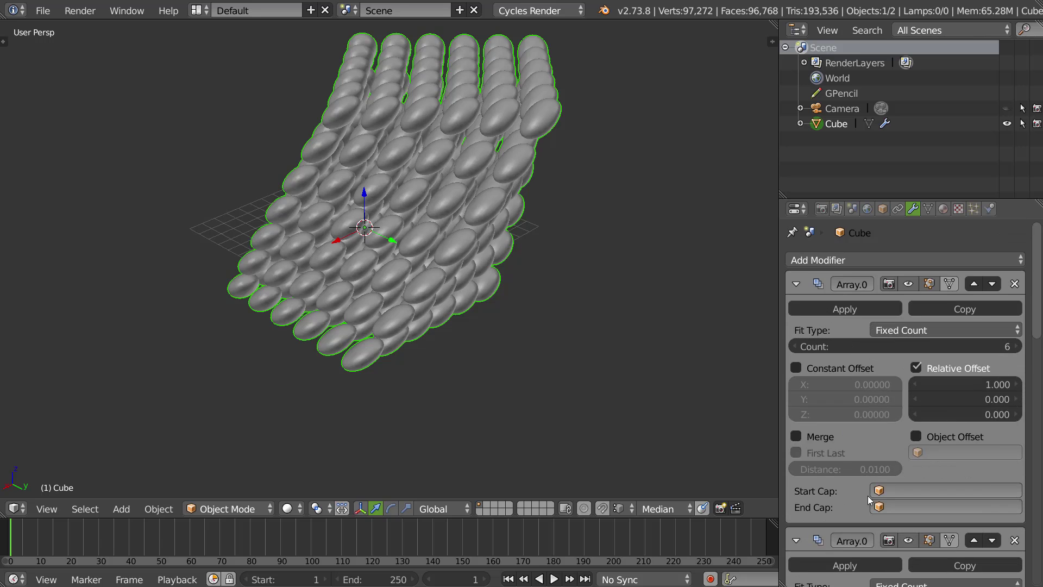
- Collapse the three Array modifiers and move the Subdivision Surface modifier below Simple Deform in the stack
{"action": "left_click", "coordinate": [796, 284]}
{"action": "left_click", "coordinate": [796, 311]}
{"action": "left_click", "coordinate": [796, 340]}
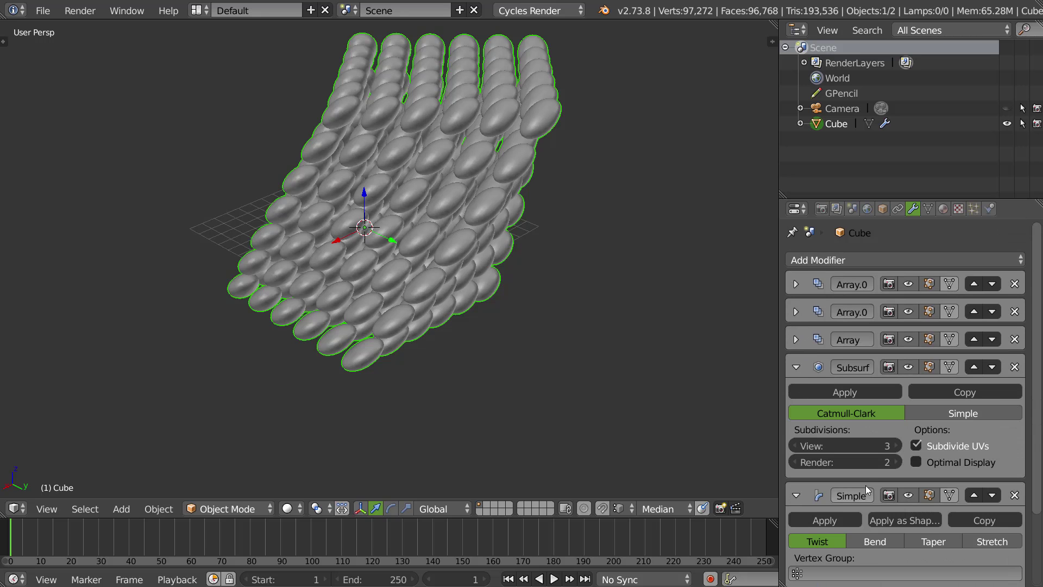
{"action": "left_click", "coordinate": [989, 371]}
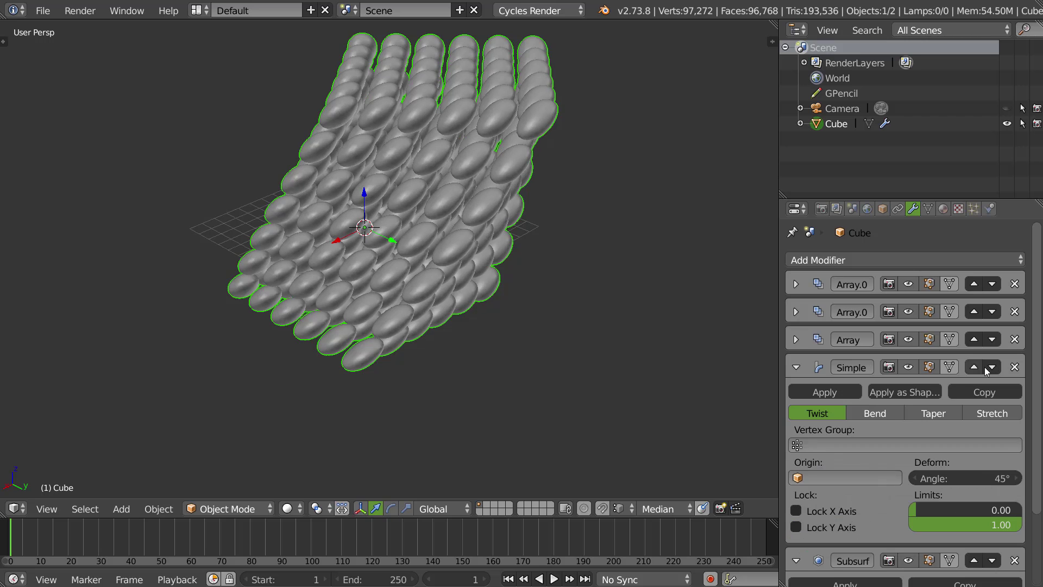
- Set the Simple Deform twist angle to 69° and inspect the twisted array of spheres from another side
{"action": "mouse_move", "coordinate": [954, 482]}
{"action": "left_mouse_down"}
{"action": "mouse_move", "coordinate": [989, 482]}
{"action": "mouse_move", "coordinate": [966, 481]}
{"action": "left_mouse_up"}
{"action": "middle_click_drag", "start_coordinate": [549, 282], "coordinate": [620, 318]}
{"action": "middle_click_drag", "start_coordinate": [536, 324], "coordinate": [563, 249]}
{"action": "middle_click_drag", "start_coordinate": [562, 362], "coordinate": [634, 321]}
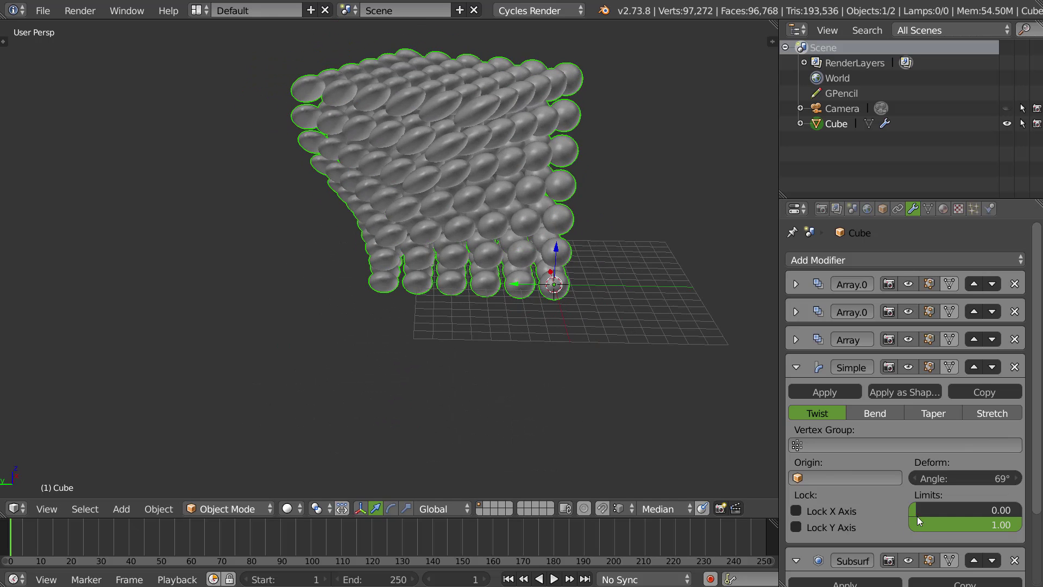
- Collapse the Simple Deform modifier and review the twisted array together with the full modifier stack
{"action": "scroll", "coordinate": [917, 516], "scroll_direction": "down", "scroll_amount": 4}
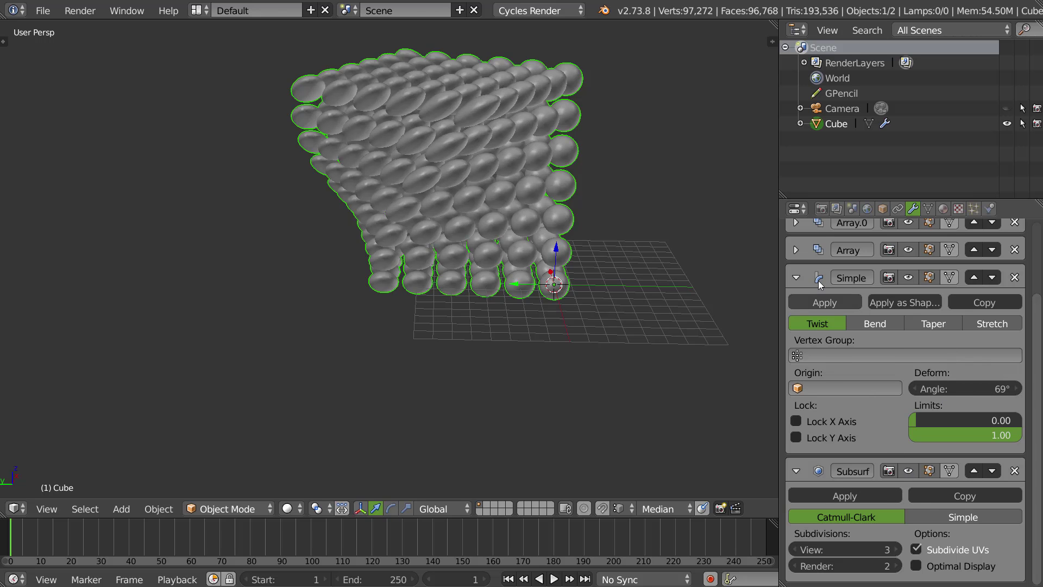
{"action": "left_click", "coordinate": [798, 279]}
{"action": "middle_click_drag", "start_coordinate": [565, 293], "coordinate": [570, 315]}
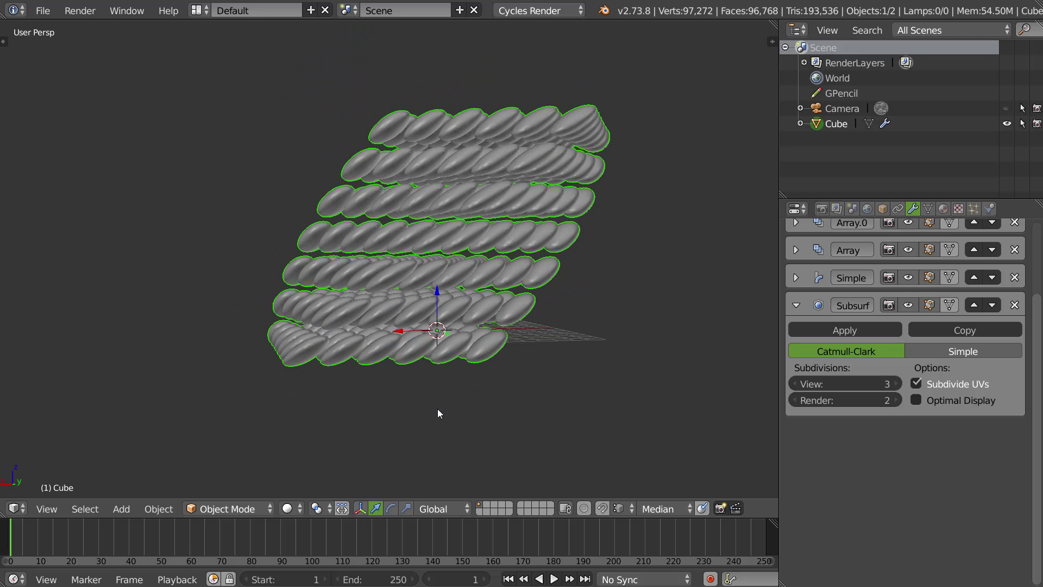
{"action": "scroll", "coordinate": [904, 468], "scroll_direction": "up", "scroll_amount": 4}
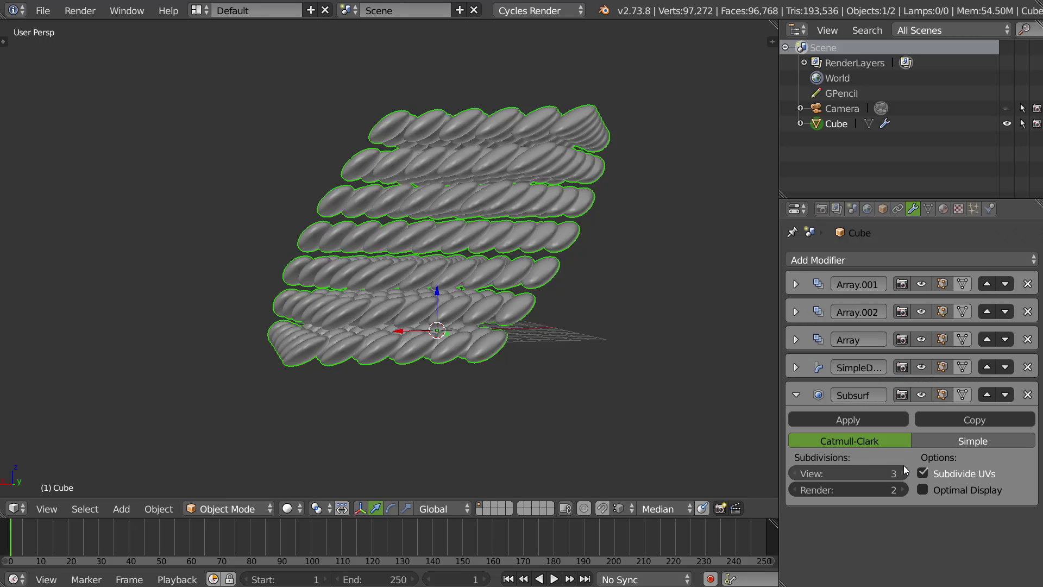